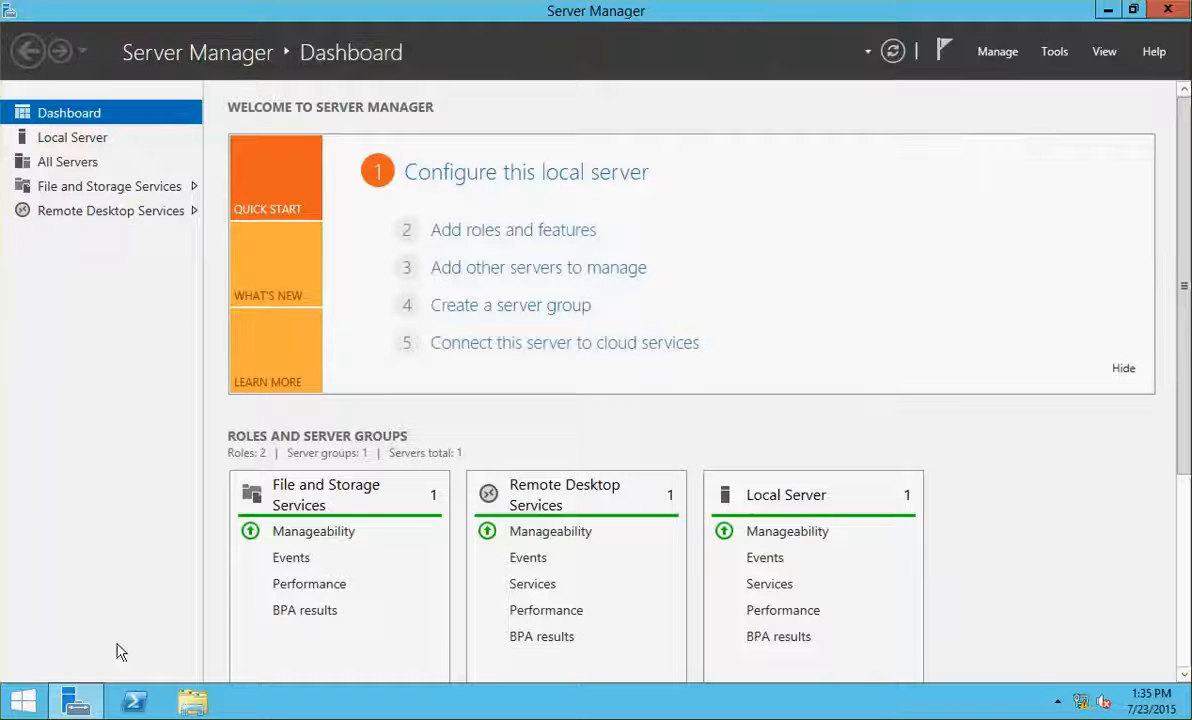
# Show NCICDC01's Local Server properties in Server Manager, then bring up the VM settings
pyautogui.click(90, 140)
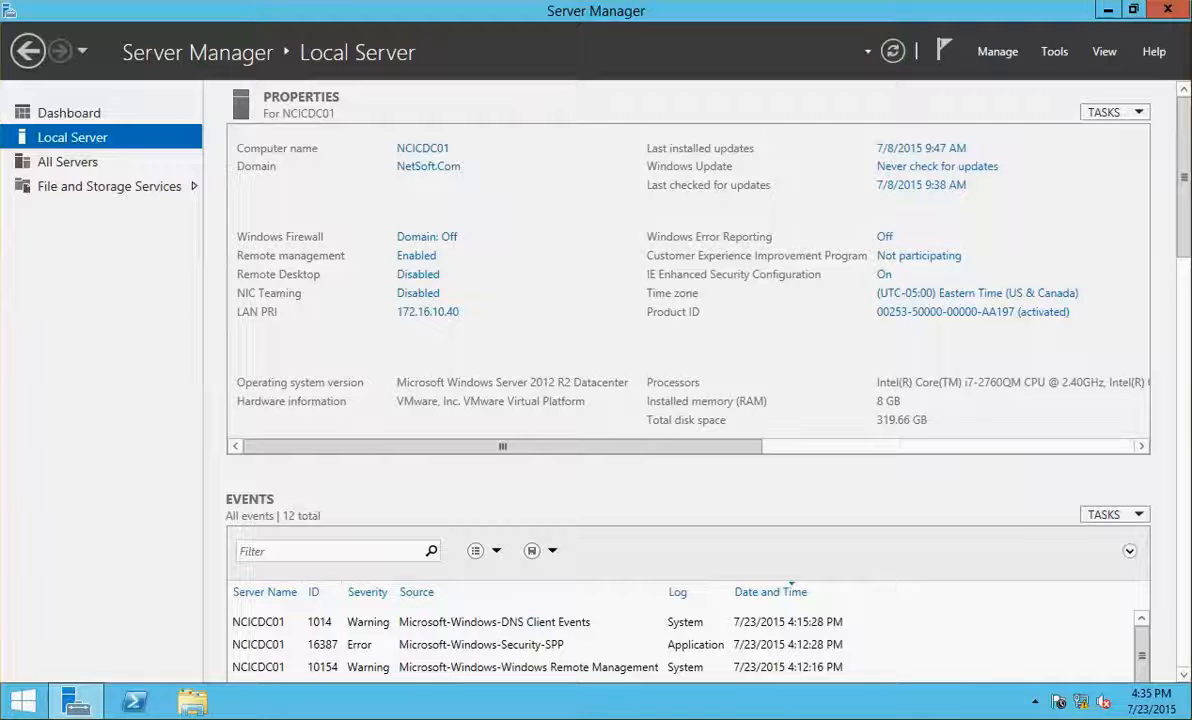
pyautogui.click(76, 211)
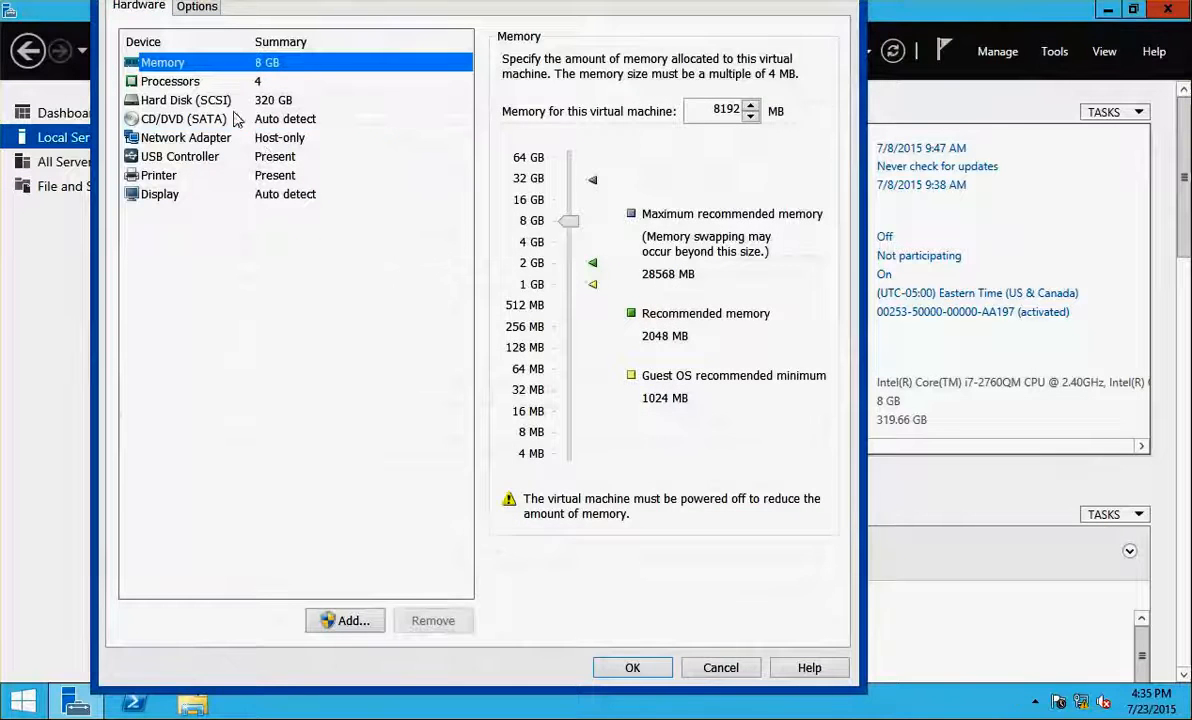
# Mount Citrix XA XD 7.6.iso as NCICDC01's CD/DVD drive
pyautogui.click(233, 118)
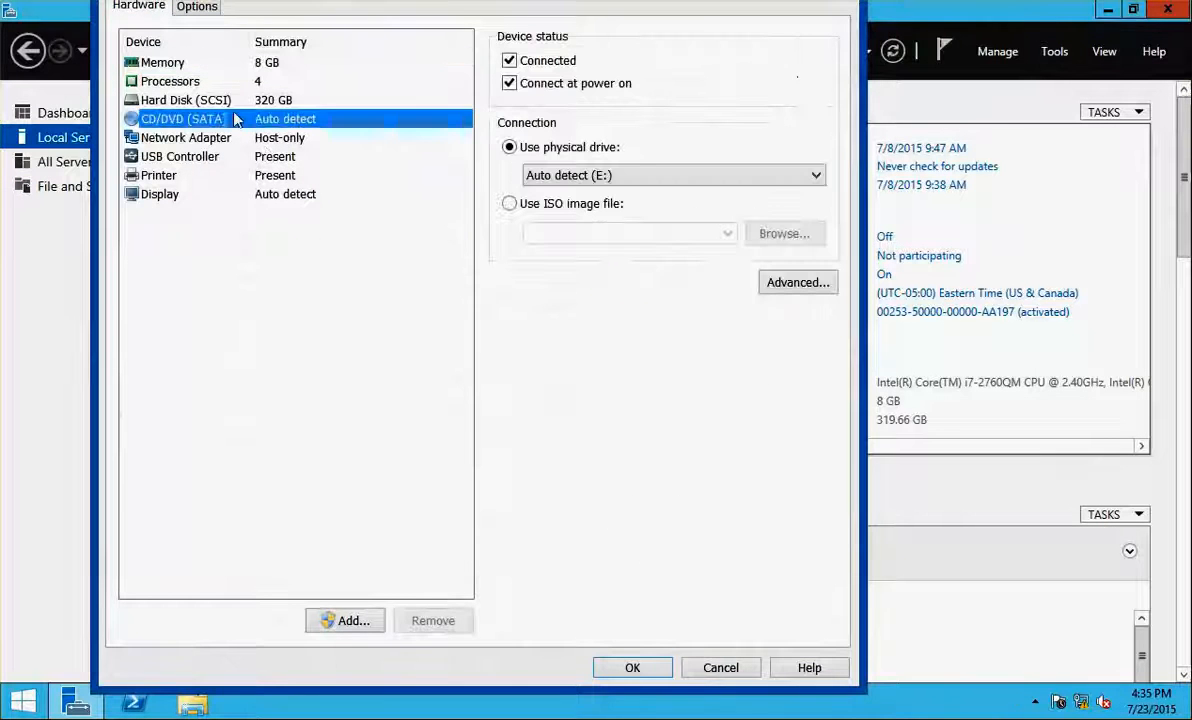
pyautogui.click(615, 204)
pyautogui.click(731, 234)
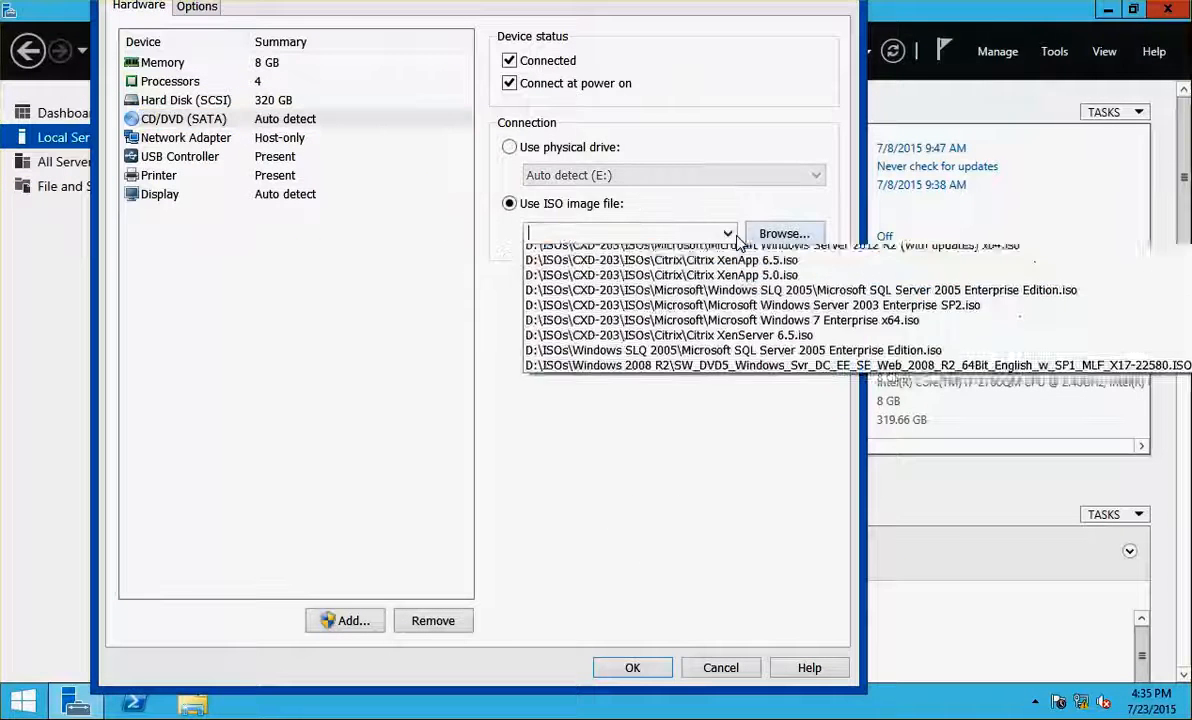
pyautogui.click(650, 255)
pyautogui.click(632, 668)
# On NCICXA01, mount the Citrix XA XD 7.6 ISO as the CD/DVD drive
pyautogui.click(1, 308)
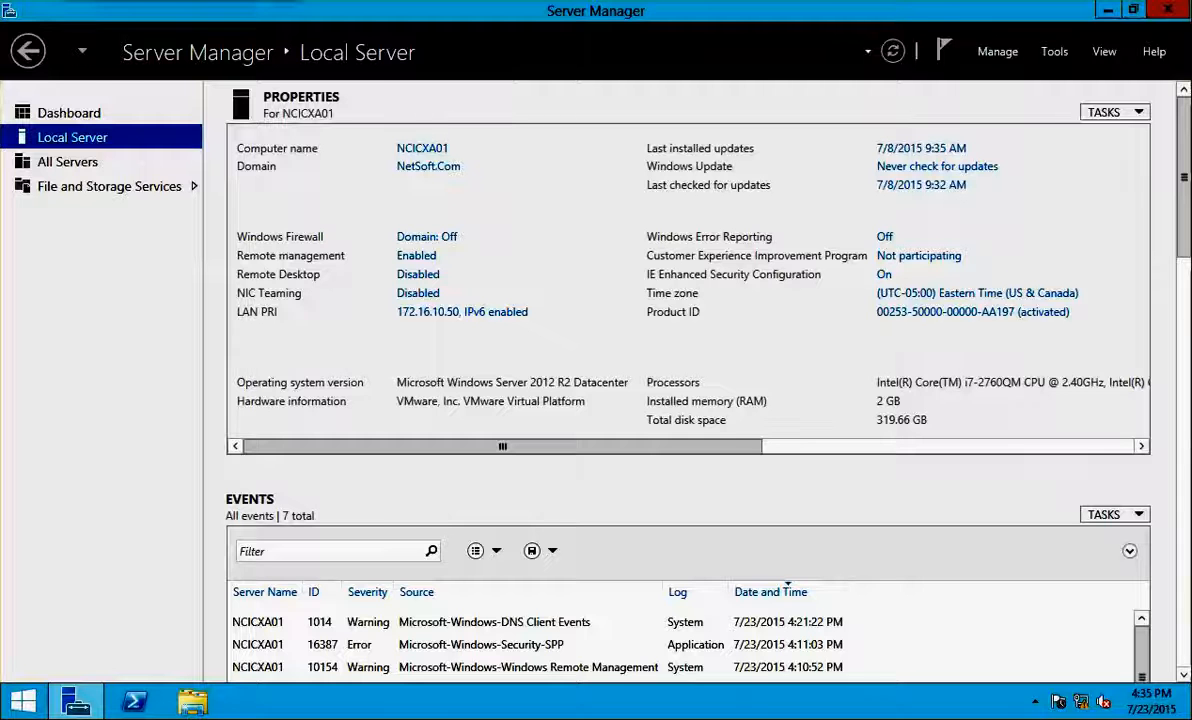
pyautogui.click(1, 1)
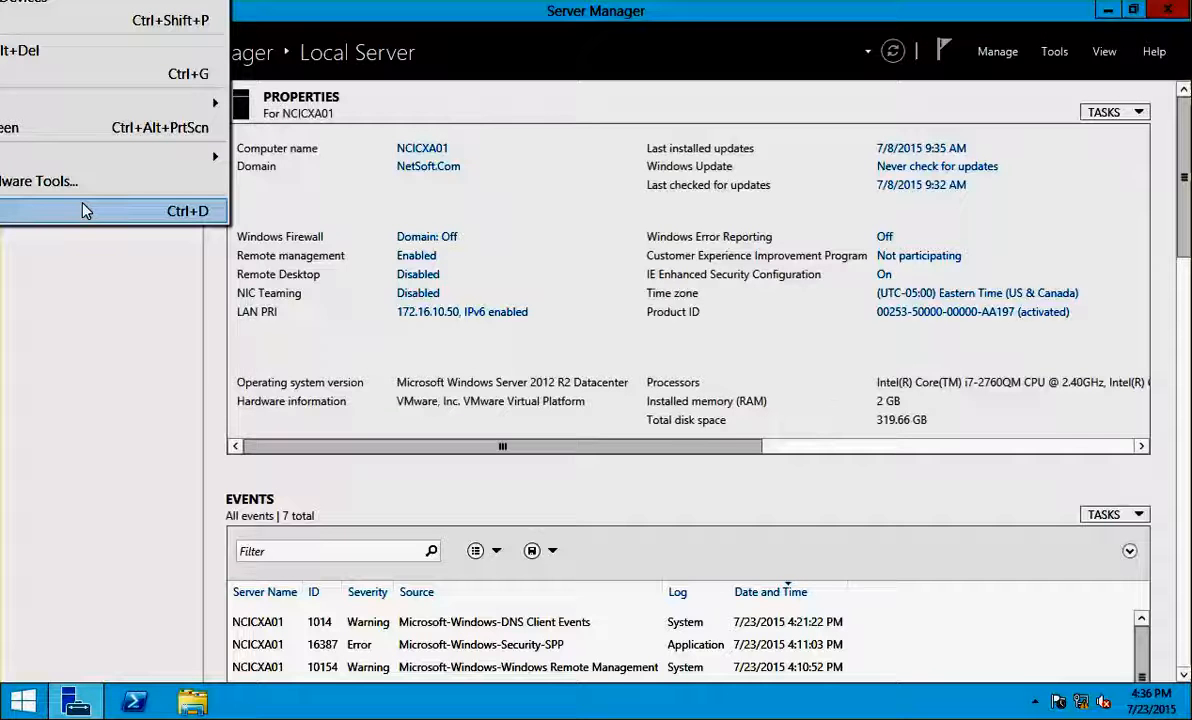
pyautogui.moveTo(88, 167)
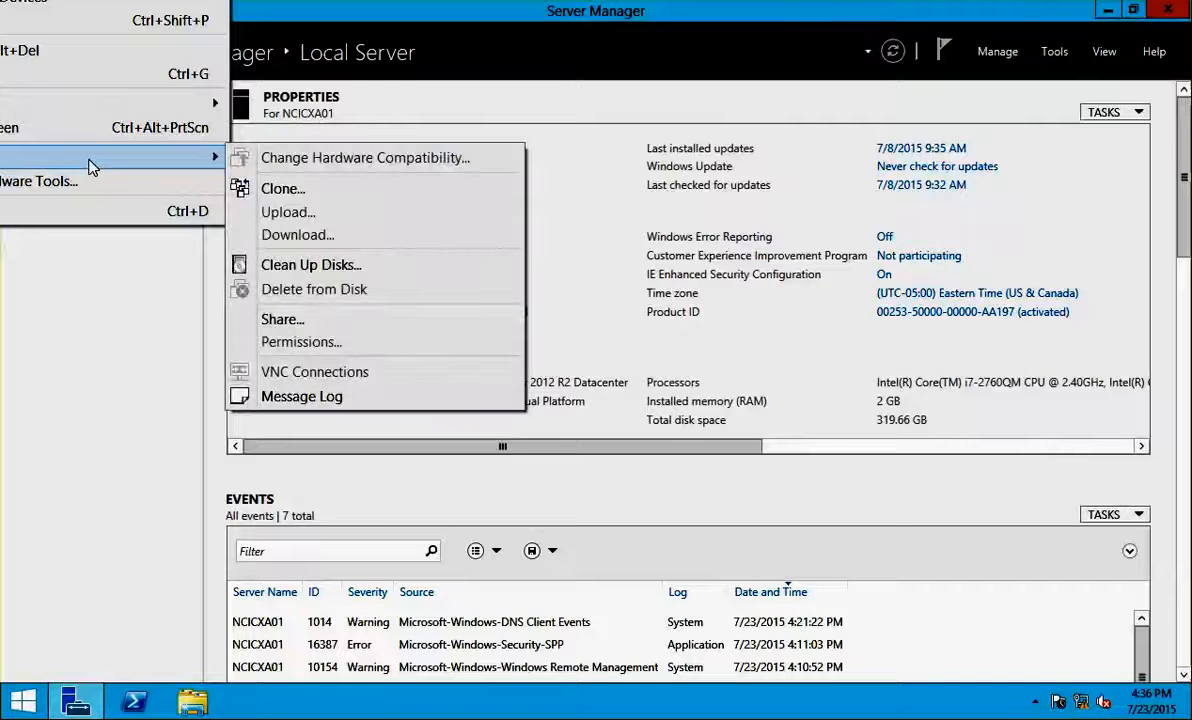
pyautogui.click(19, 220)
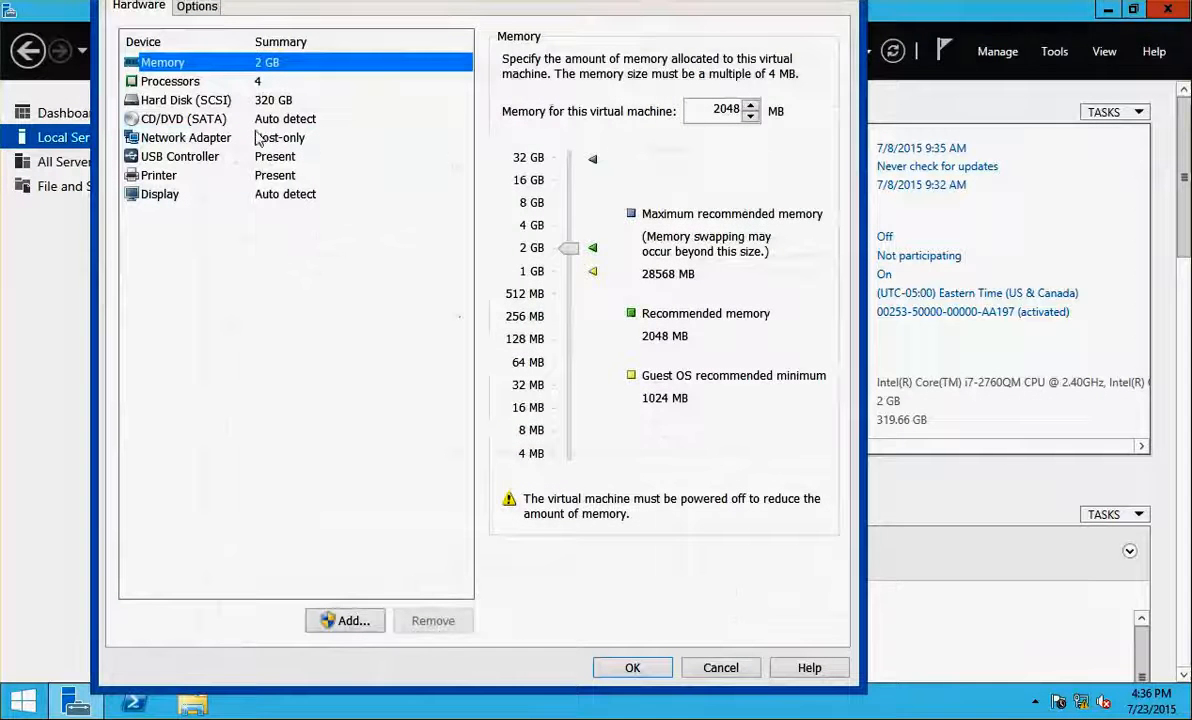
pyautogui.click(205, 119)
pyautogui.click(548, 203)
pyautogui.click(728, 234)
pyautogui.click(680, 253)
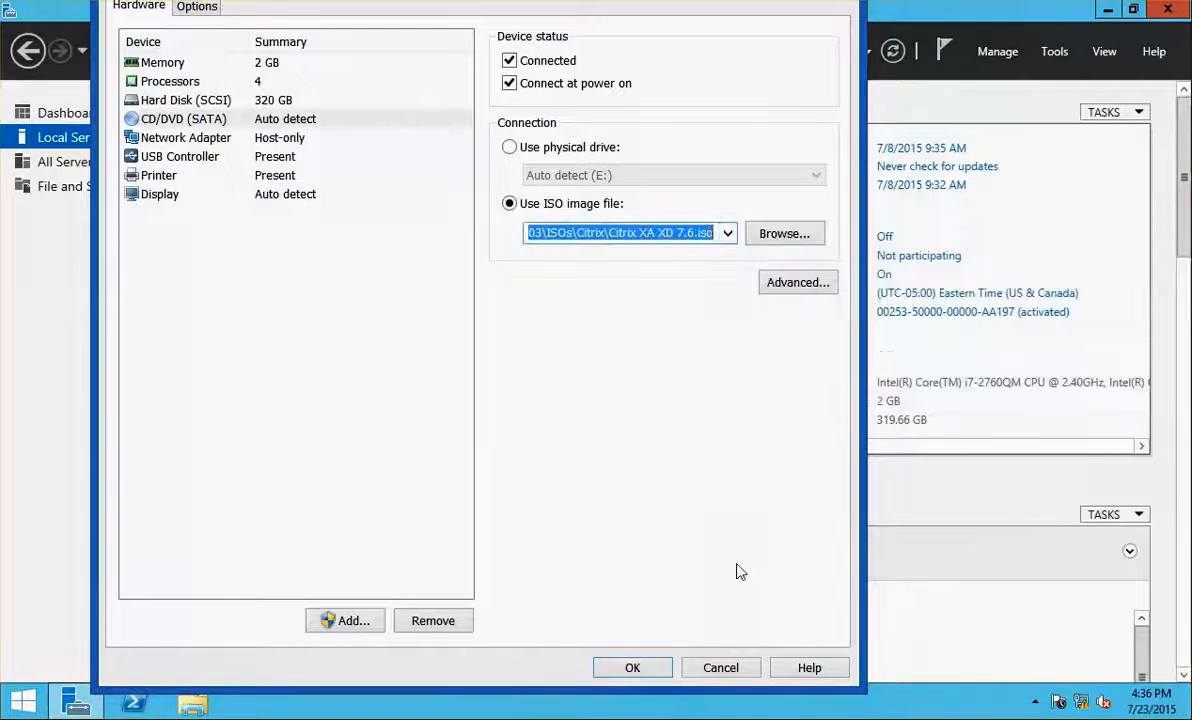
pyautogui.click(657, 667)
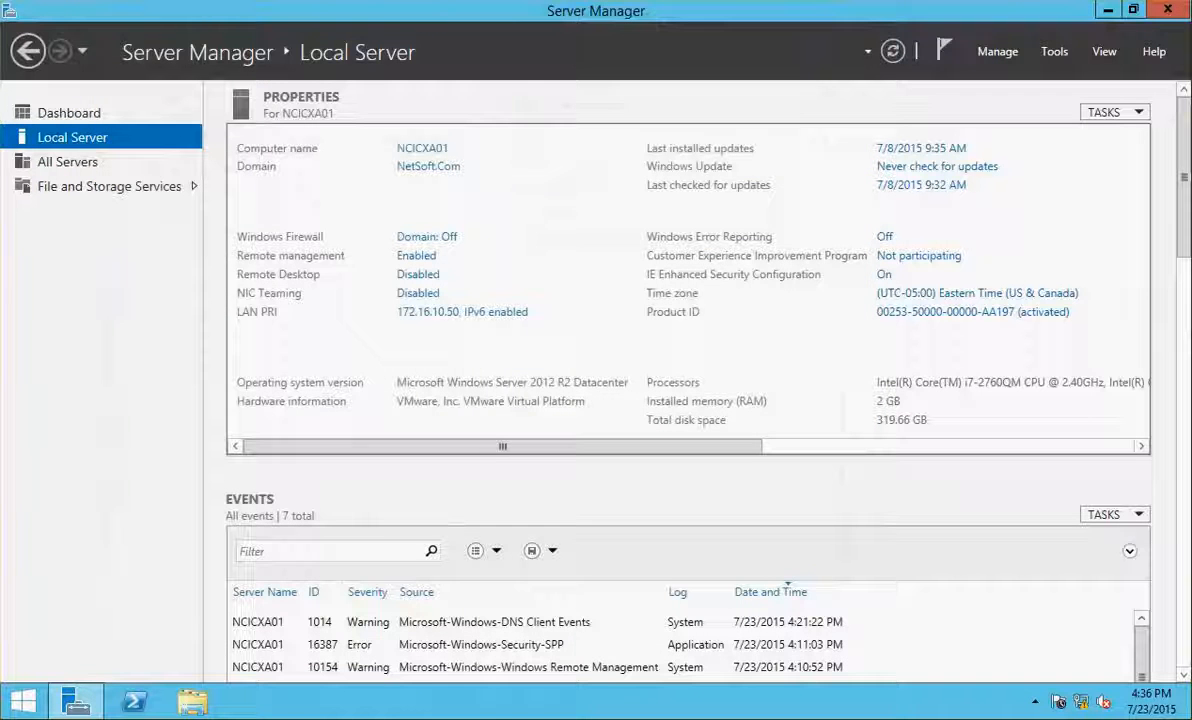
# Mount the same Citrix XA XD 7.6 ISO on NCICXA02, then return to NCICDC01
pyautogui.click(2, 304)
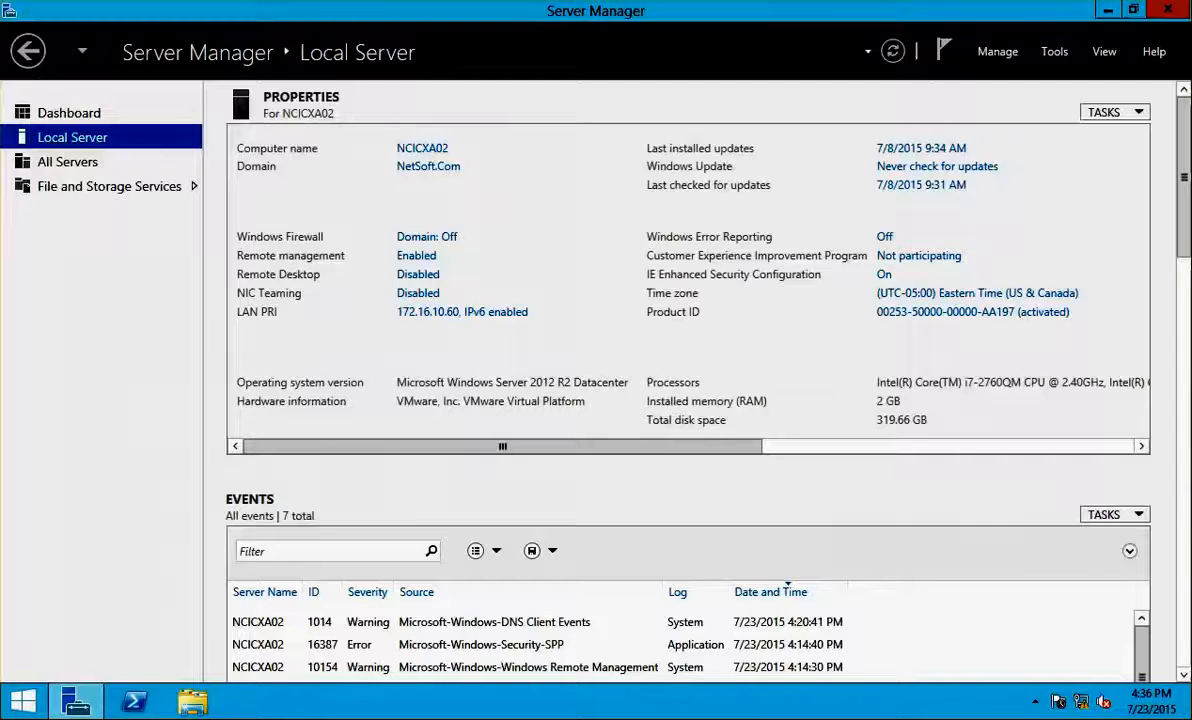
pyautogui.click(2, 2)
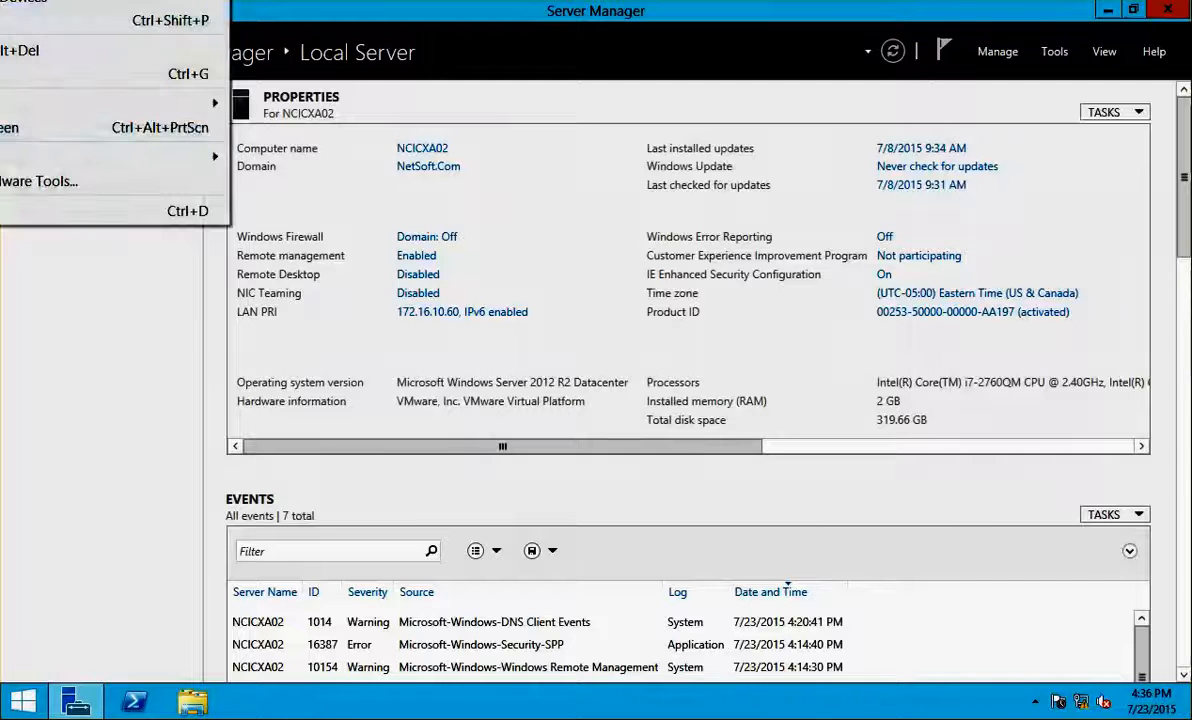
pyautogui.click(8, 211)
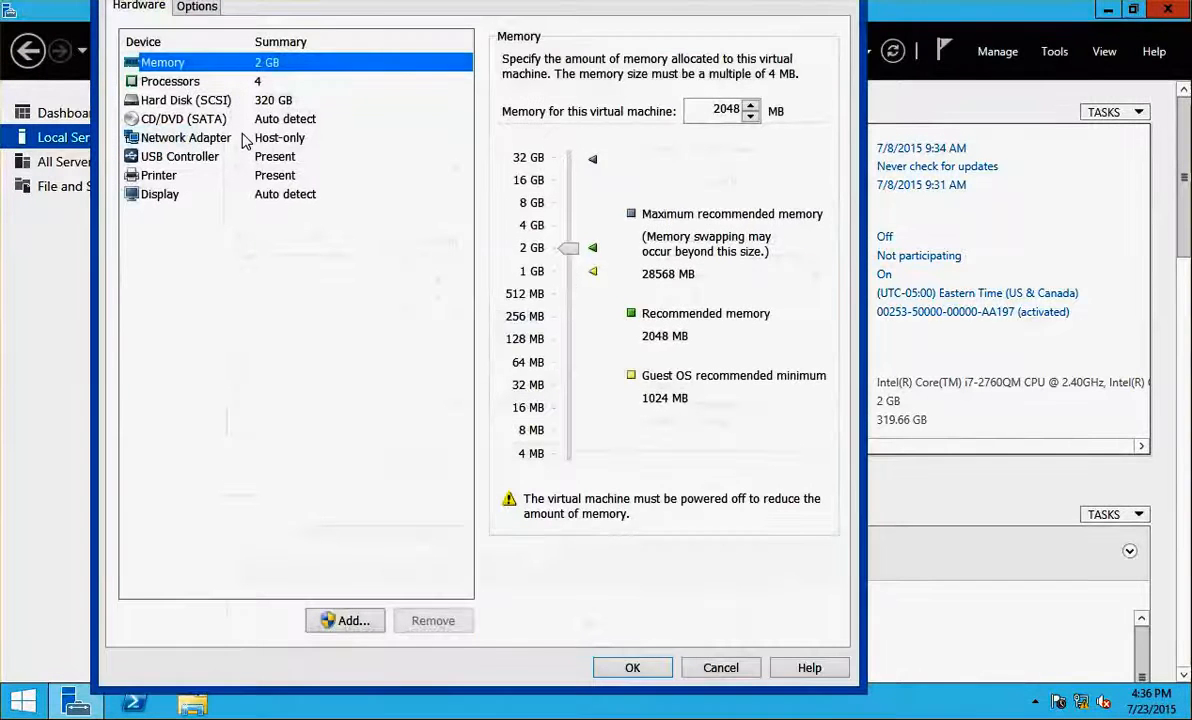
pyautogui.click(238, 121)
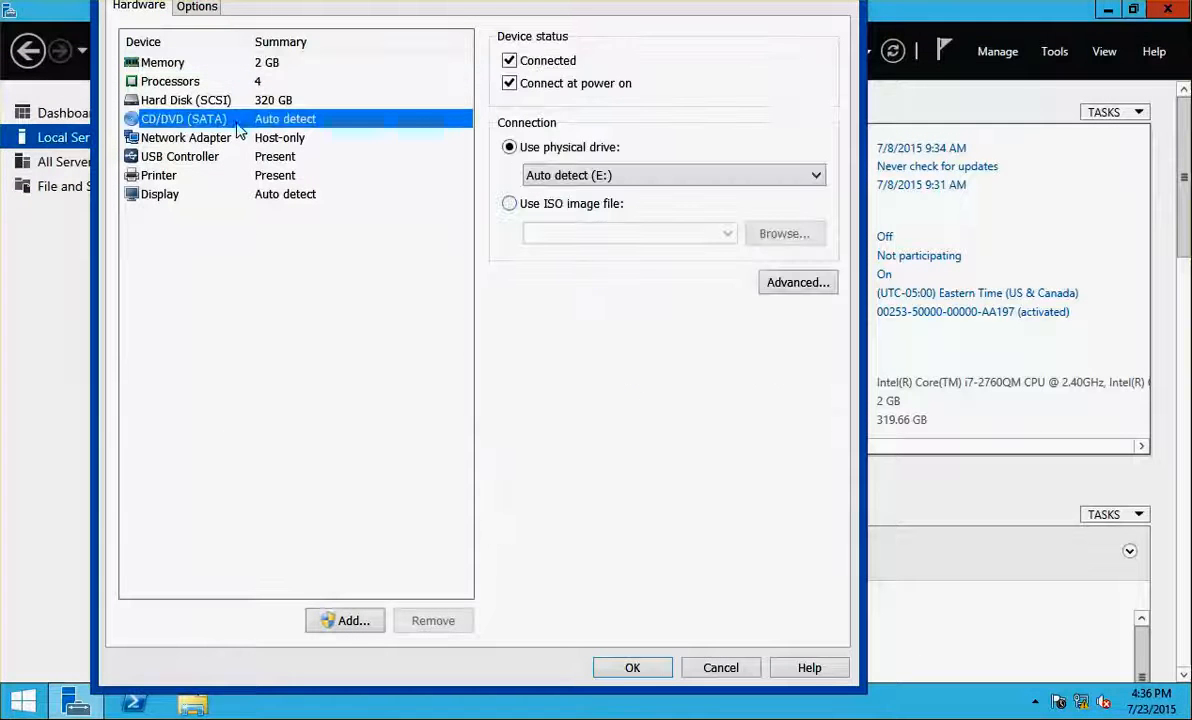
pyautogui.click(622, 206)
pyautogui.click(728, 233)
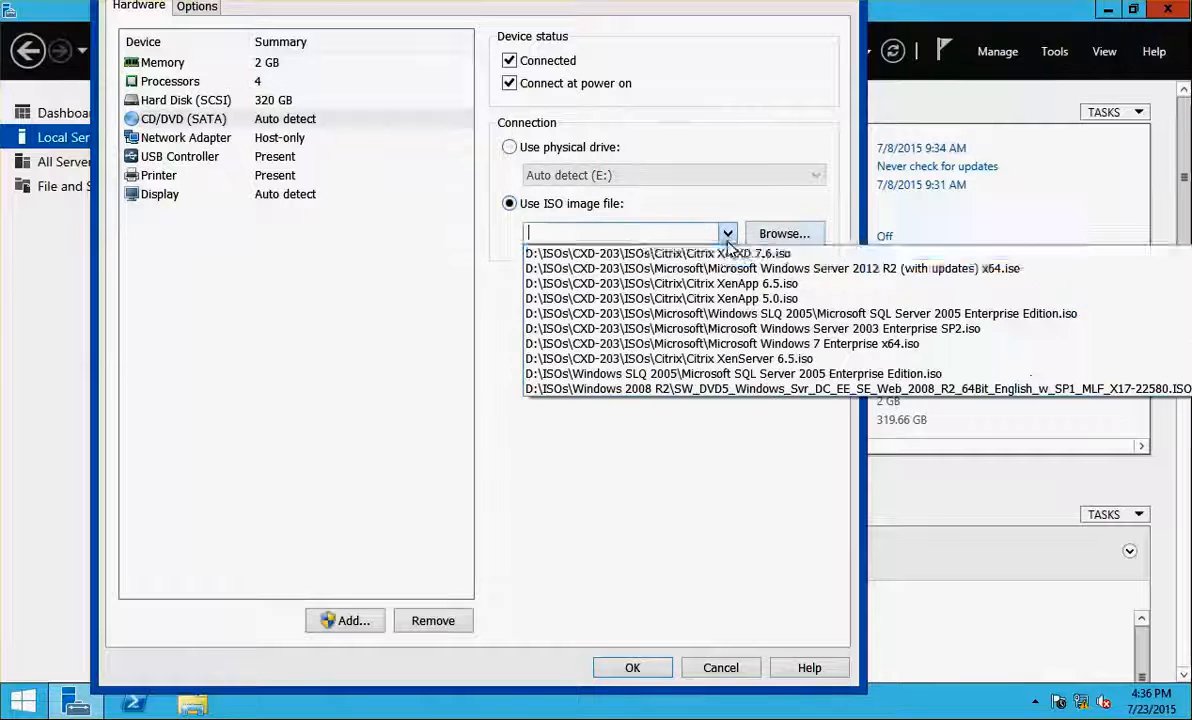
pyautogui.click(640, 252)
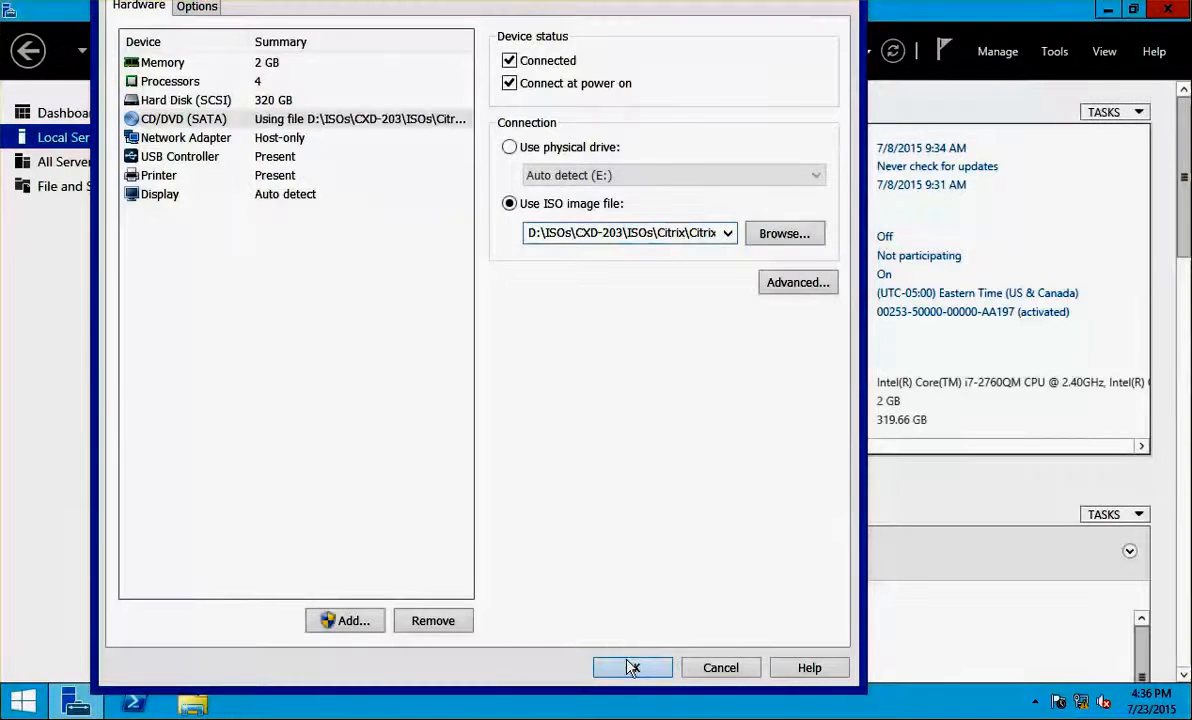
pyautogui.click(618, 668)
pyautogui.click(2, 268)
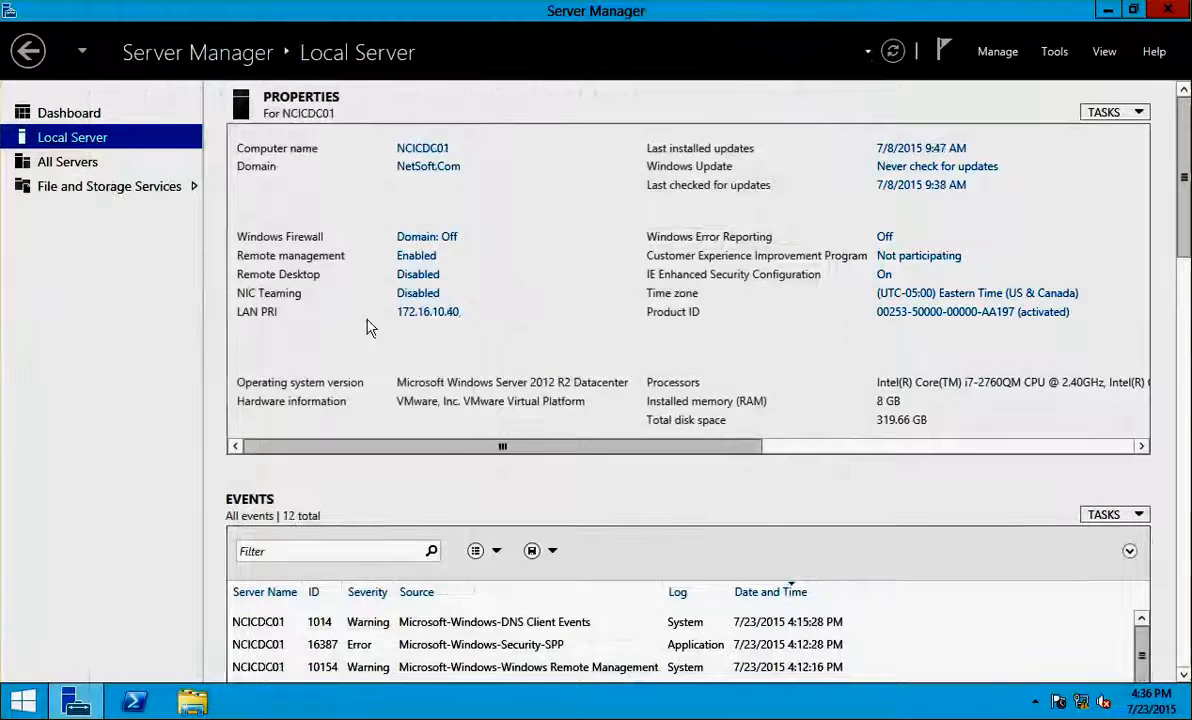
# From This PC, run the XA and XD 7.6 disc in DVD Drive (D:)
pyautogui.click(188, 705)
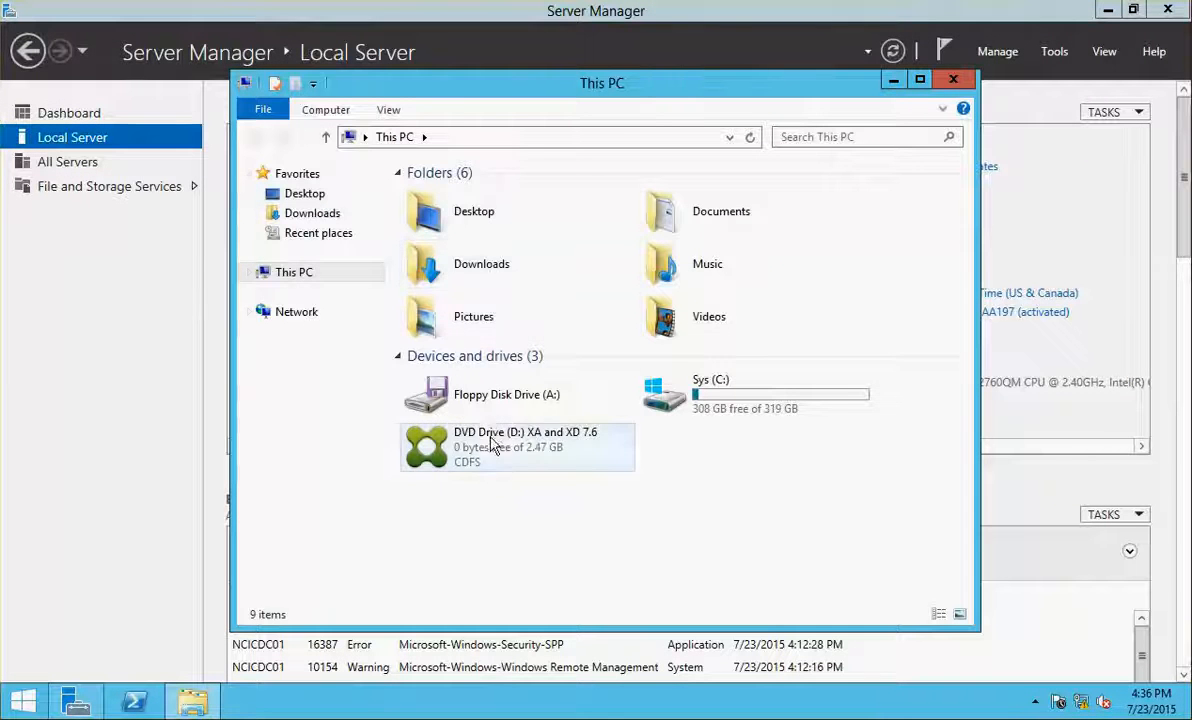
pyautogui.doubleClick(490, 437)
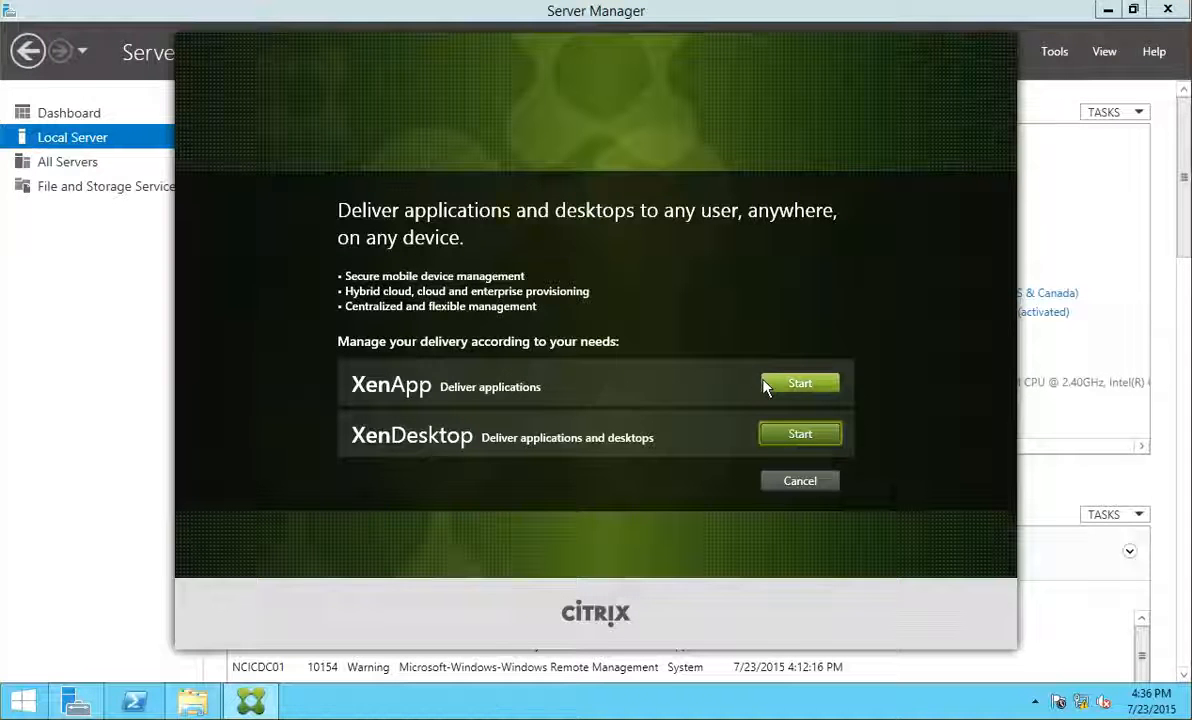
# Choose XenApp and start the Delivery Controller installation
pyautogui.click(800, 384)
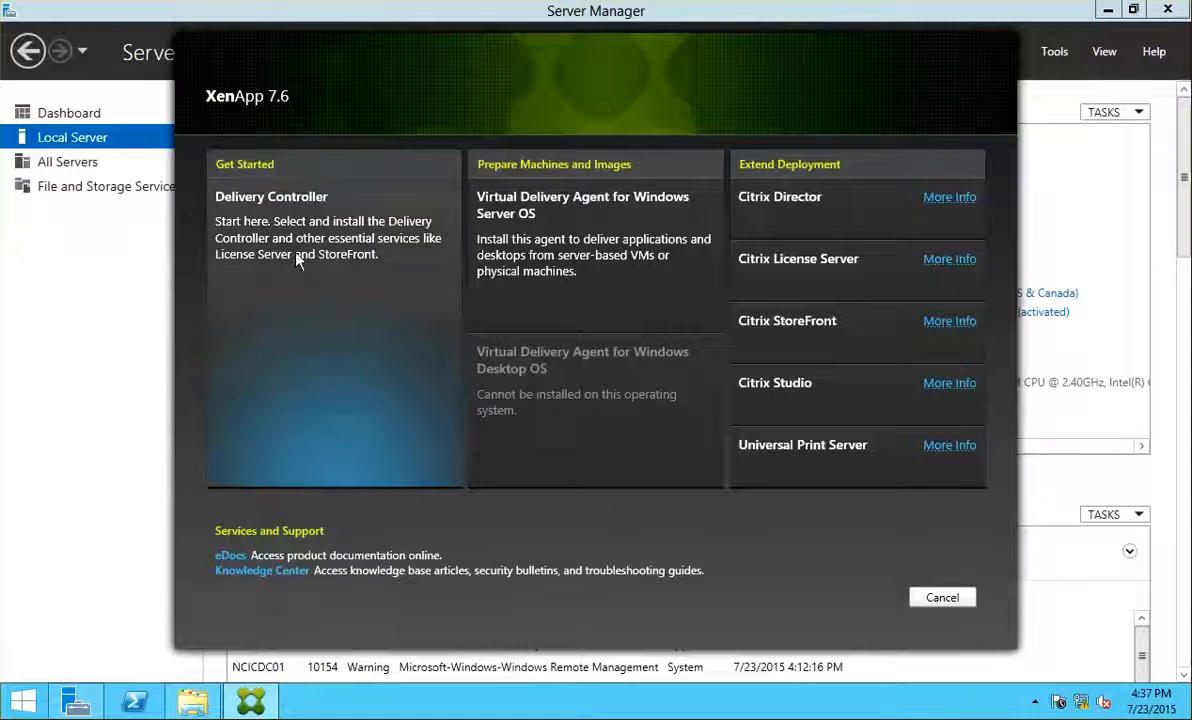
pyautogui.click(283, 230)
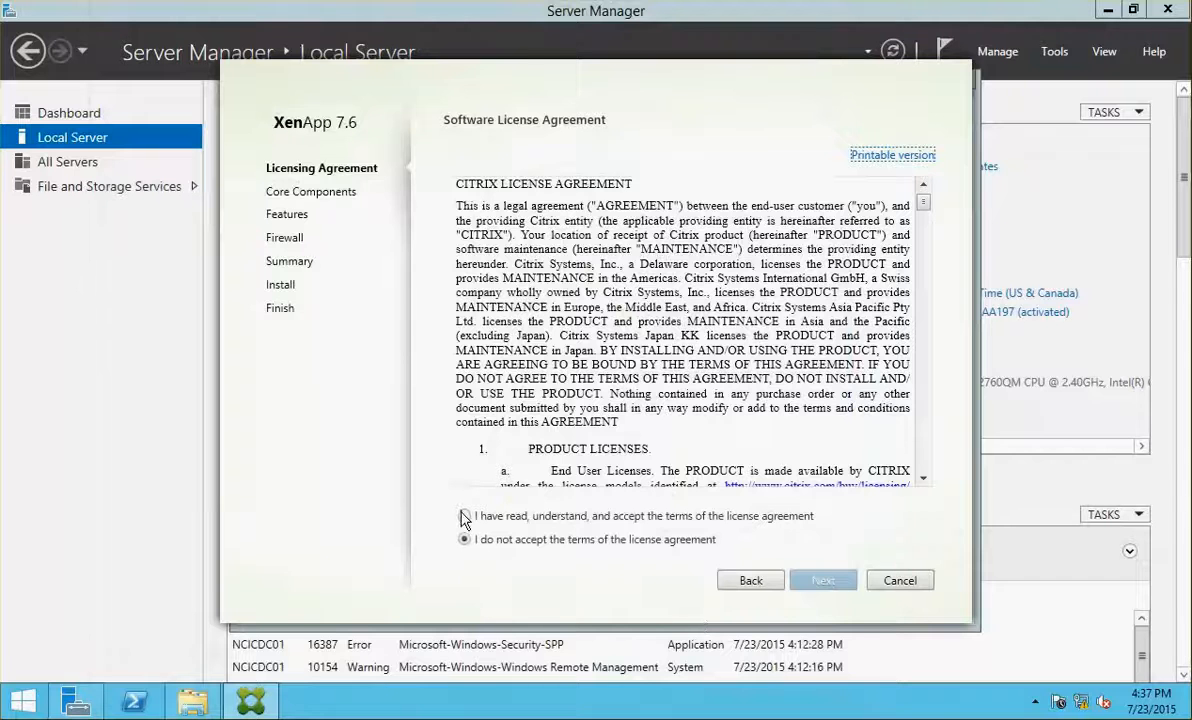
# Accept the license, exclude License Server and StoreFront, keep automatic firewall rules, and install
pyautogui.click(464, 516)
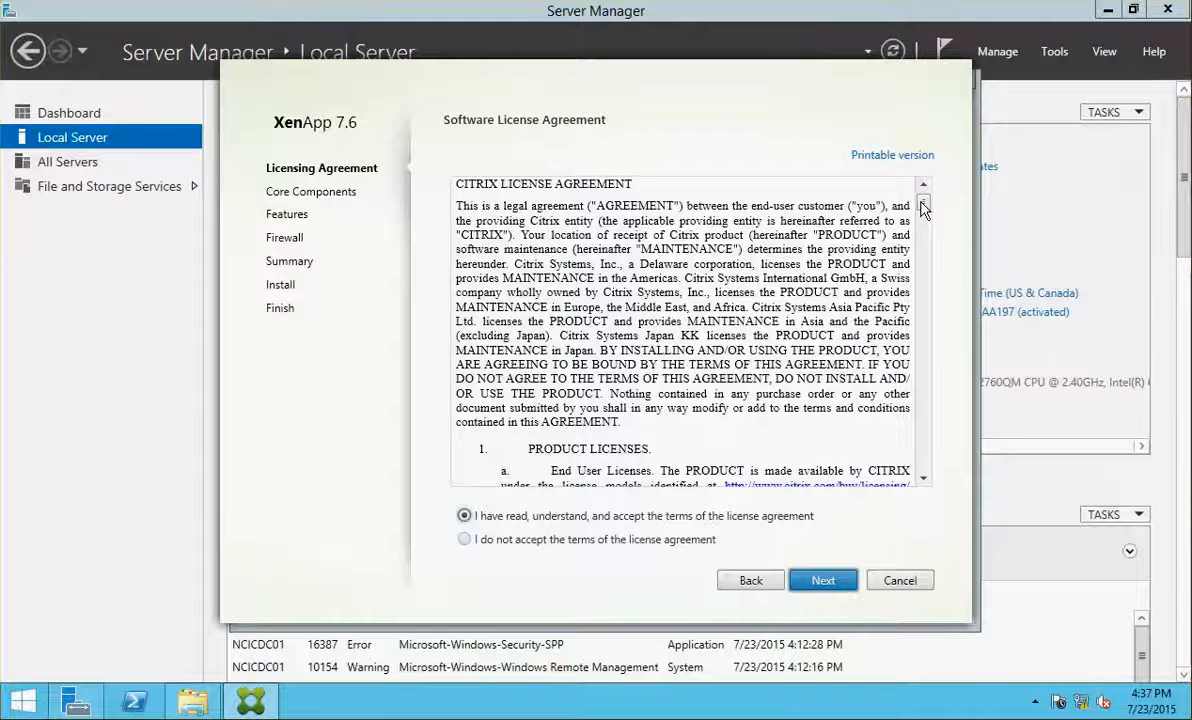
pyautogui.scroll(-20, 862, 210)
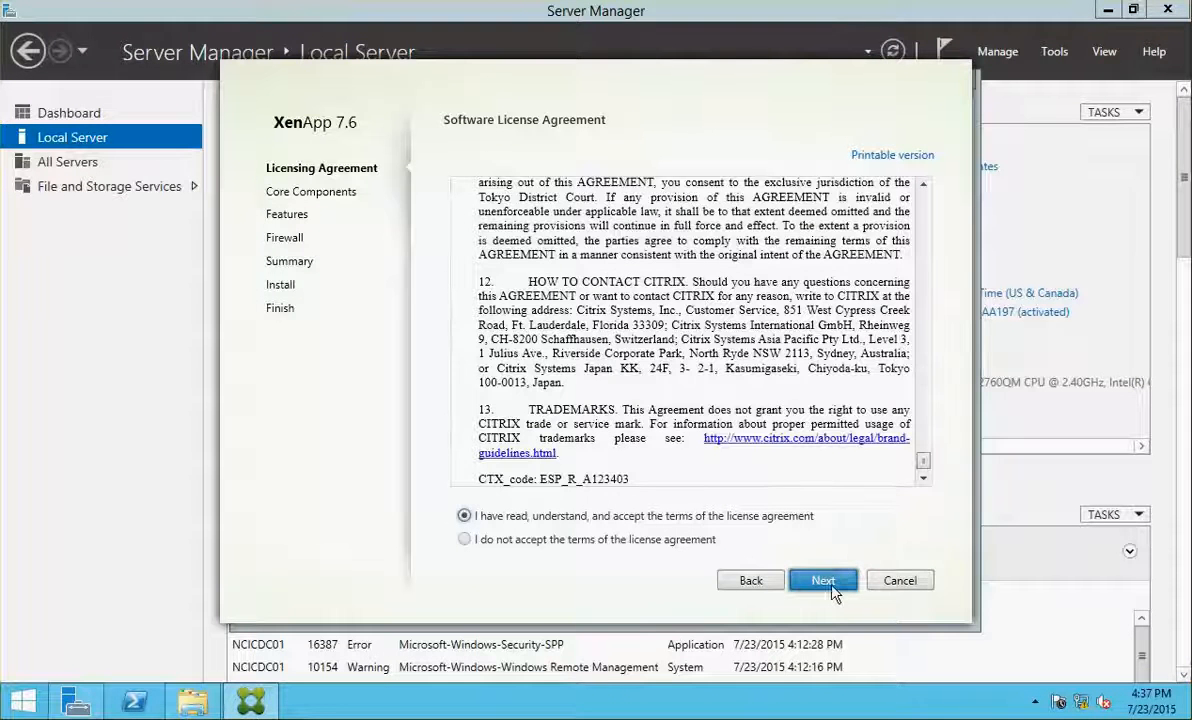
pyautogui.click(834, 592)
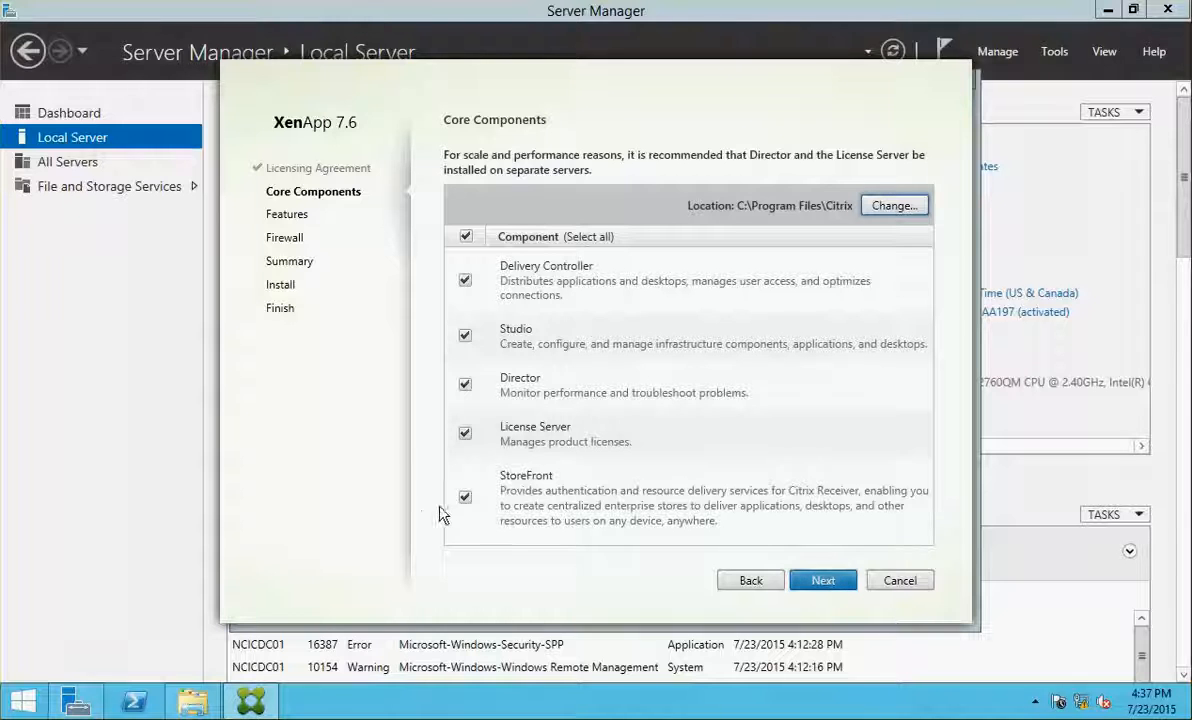
pyautogui.click(466, 436)
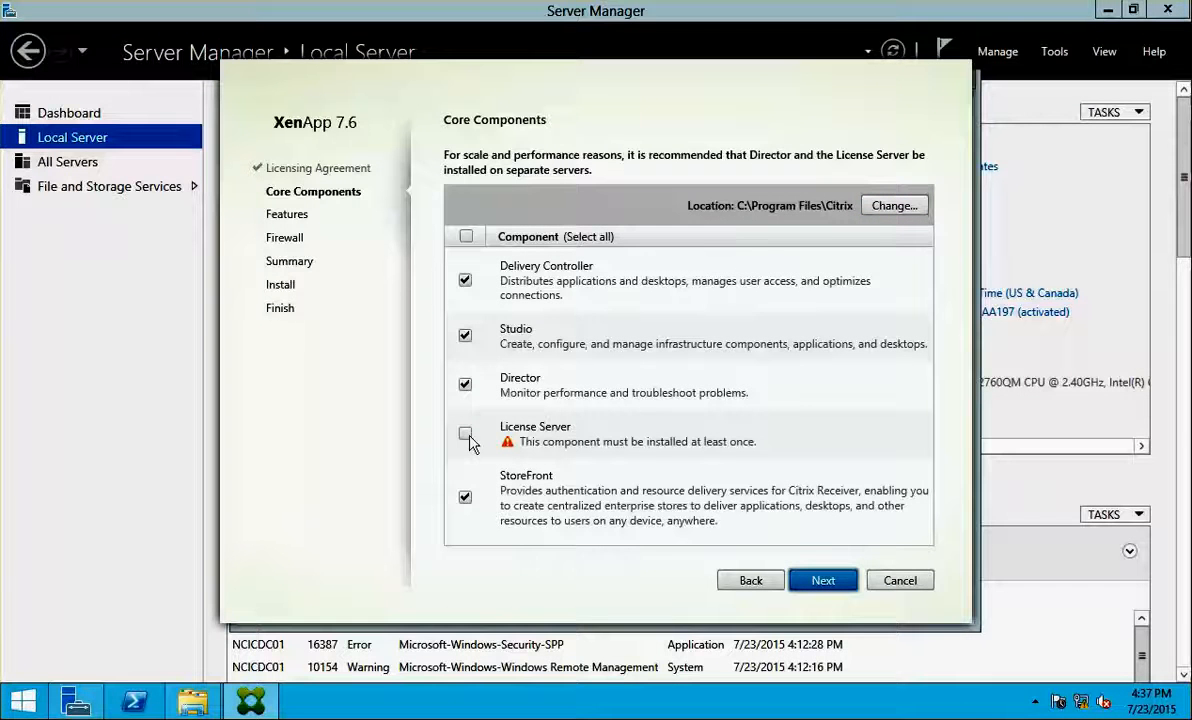
pyautogui.click(466, 496)
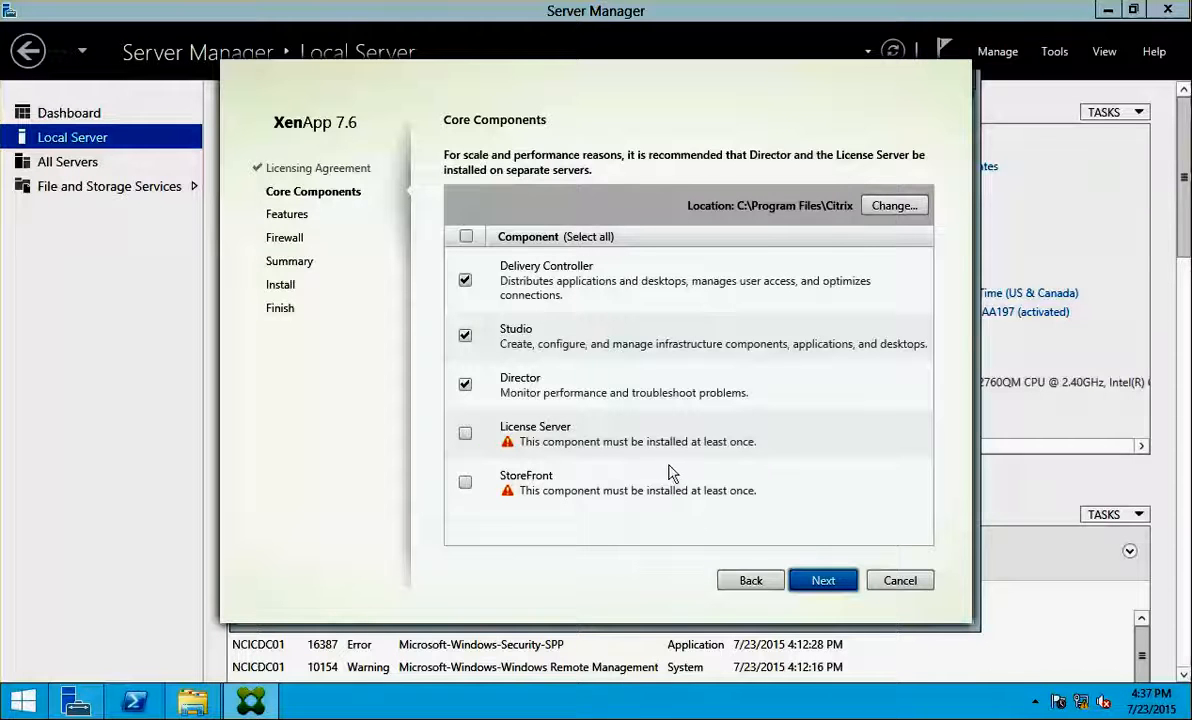
pyautogui.click(823, 581)
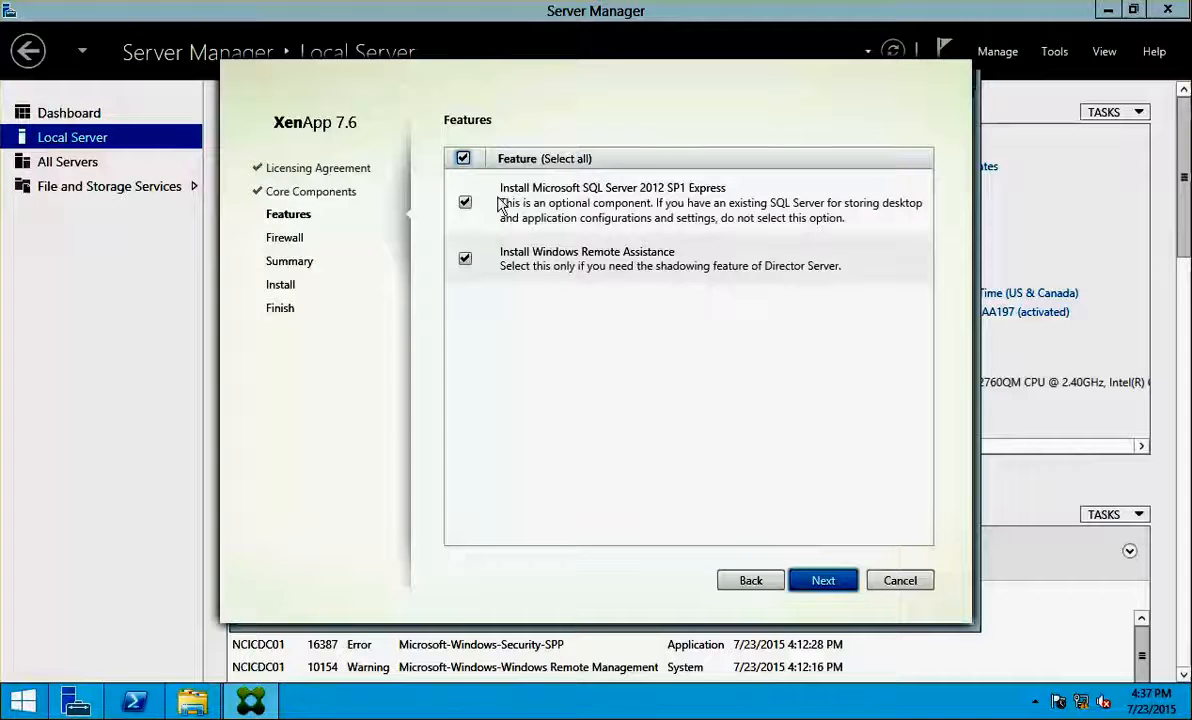
pyautogui.click(823, 581)
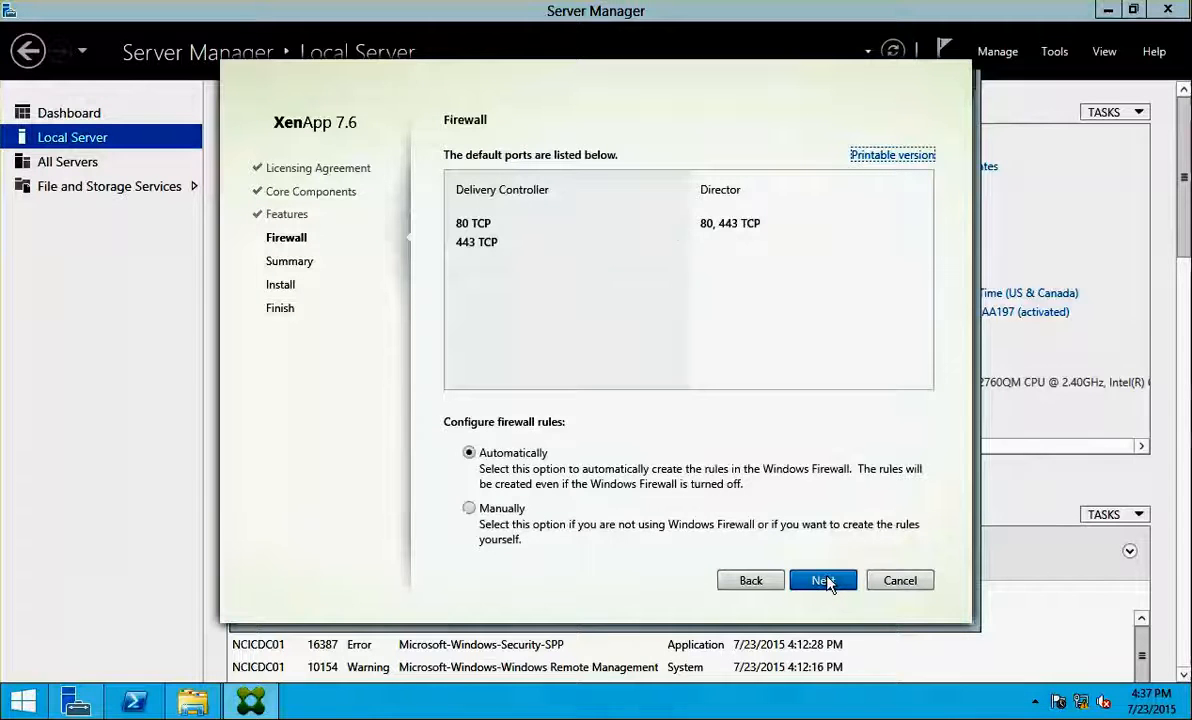
pyautogui.click(822, 583)
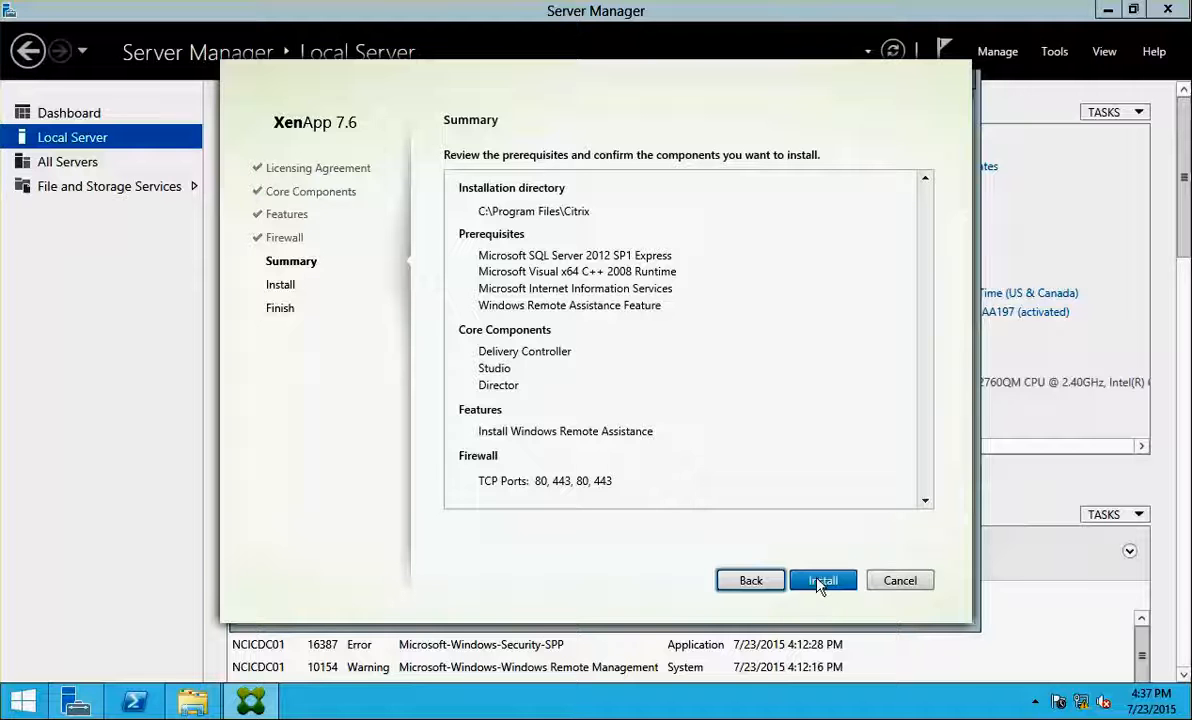
pyautogui.click(820, 583)
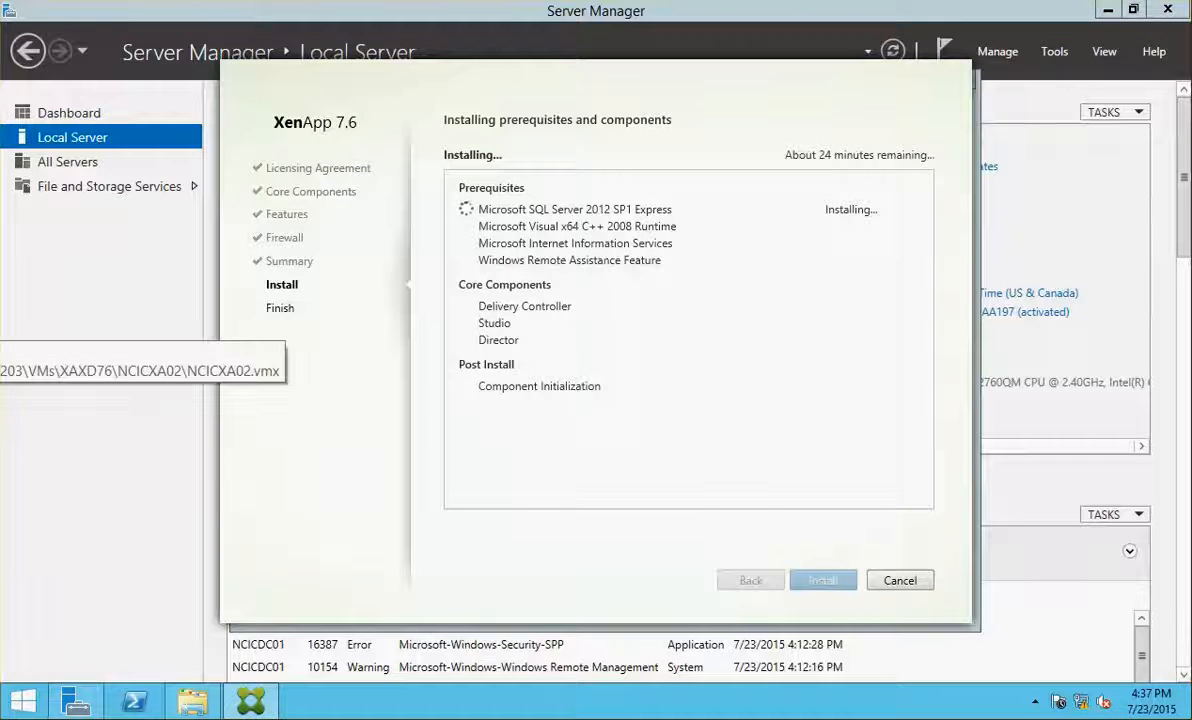
# Leave the installer running and switch to the NCICXA01 virtual machine
pyautogui.click(0, 302)
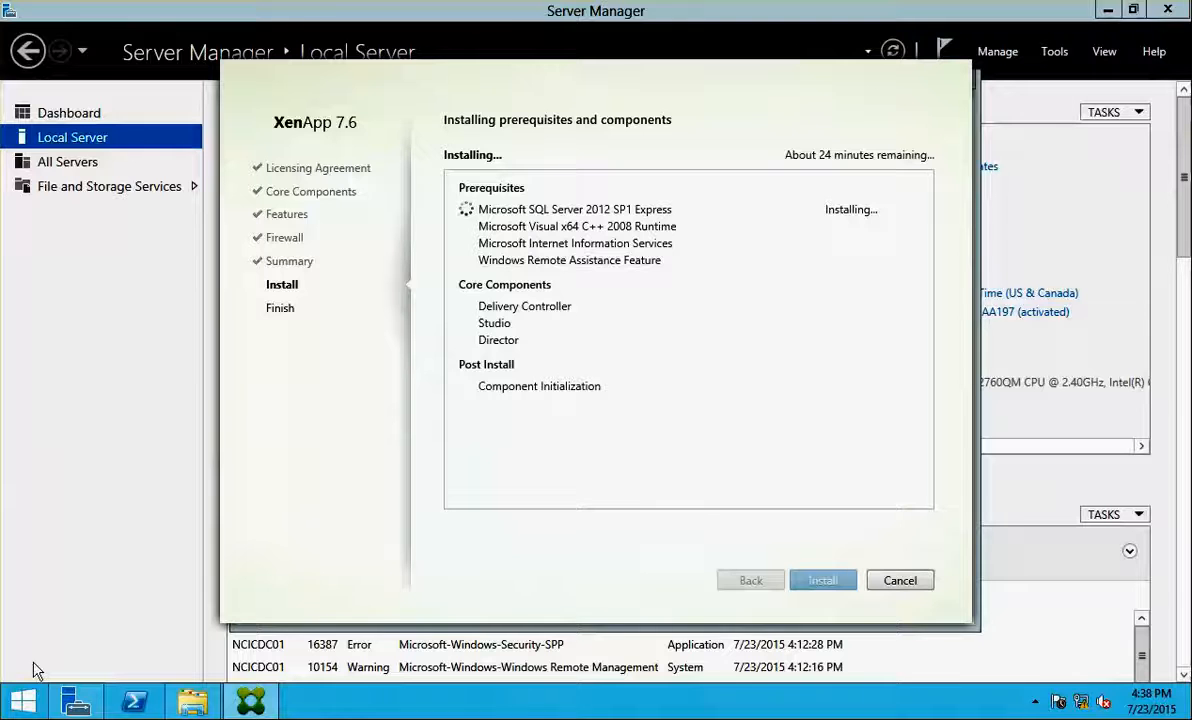
# Search Control Panel for 'internet', untick both certificate revocation checks, then cancel Internet Options
pyautogui.rightClick(22, 702)
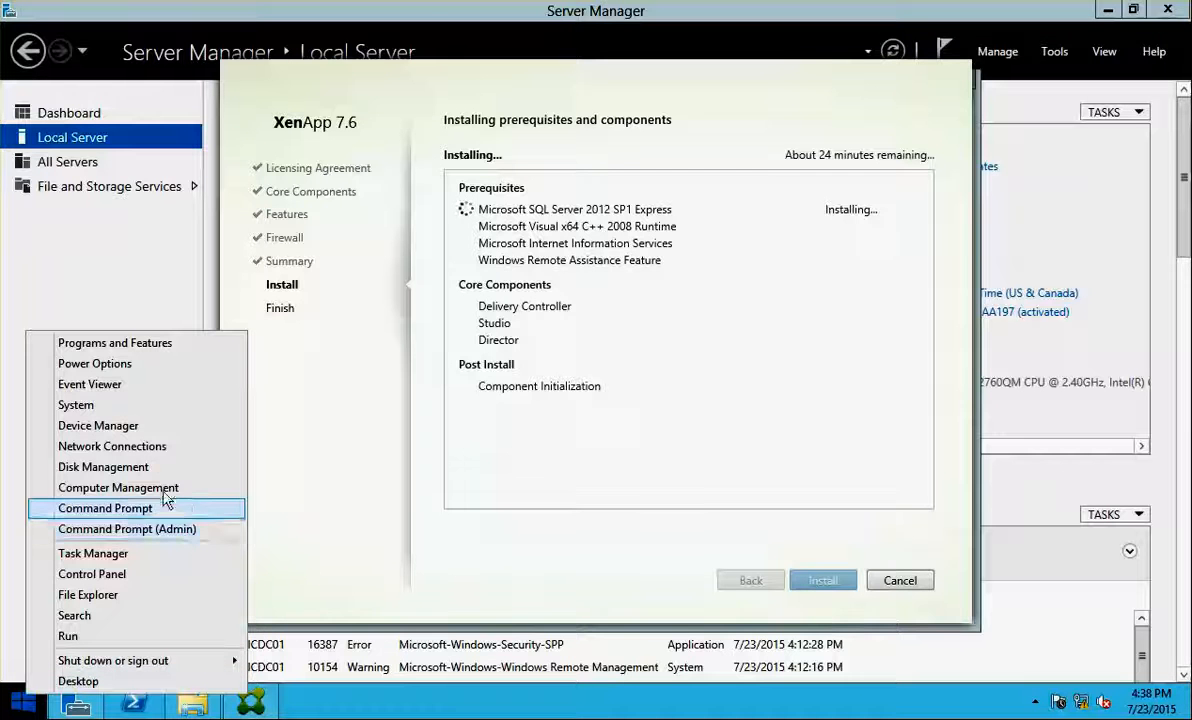
pyautogui.click(125, 574)
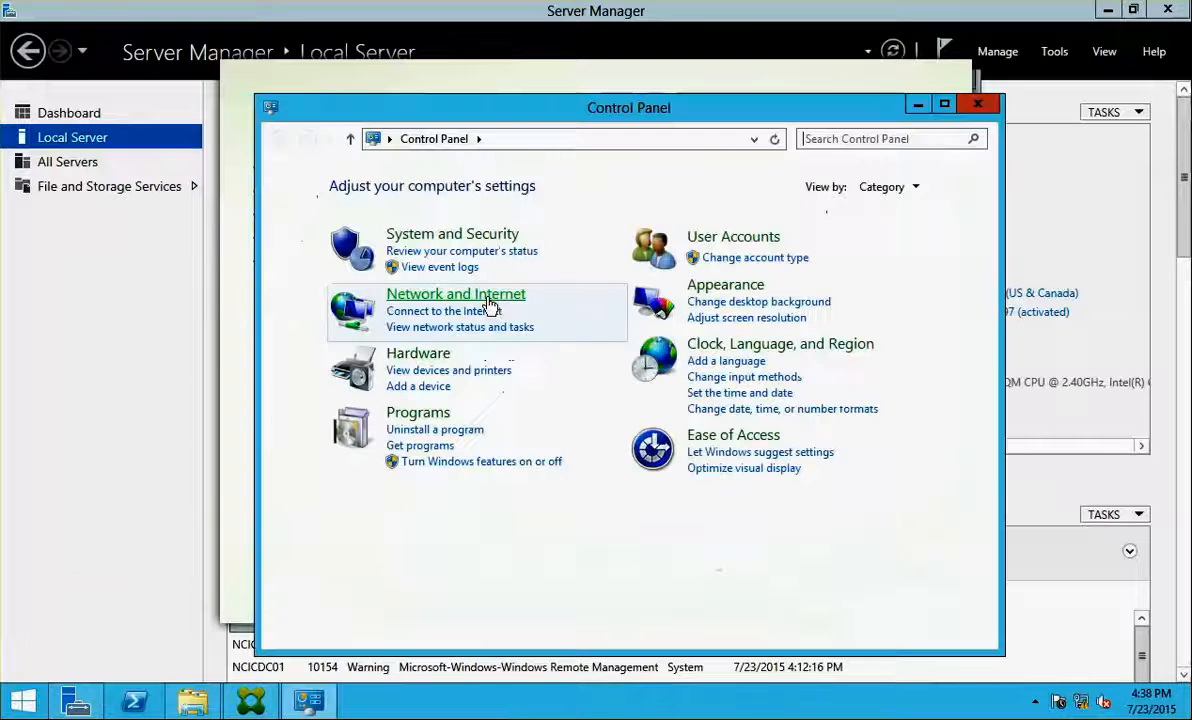
pyautogui.click(912, 139)
pyautogui.write('internet')
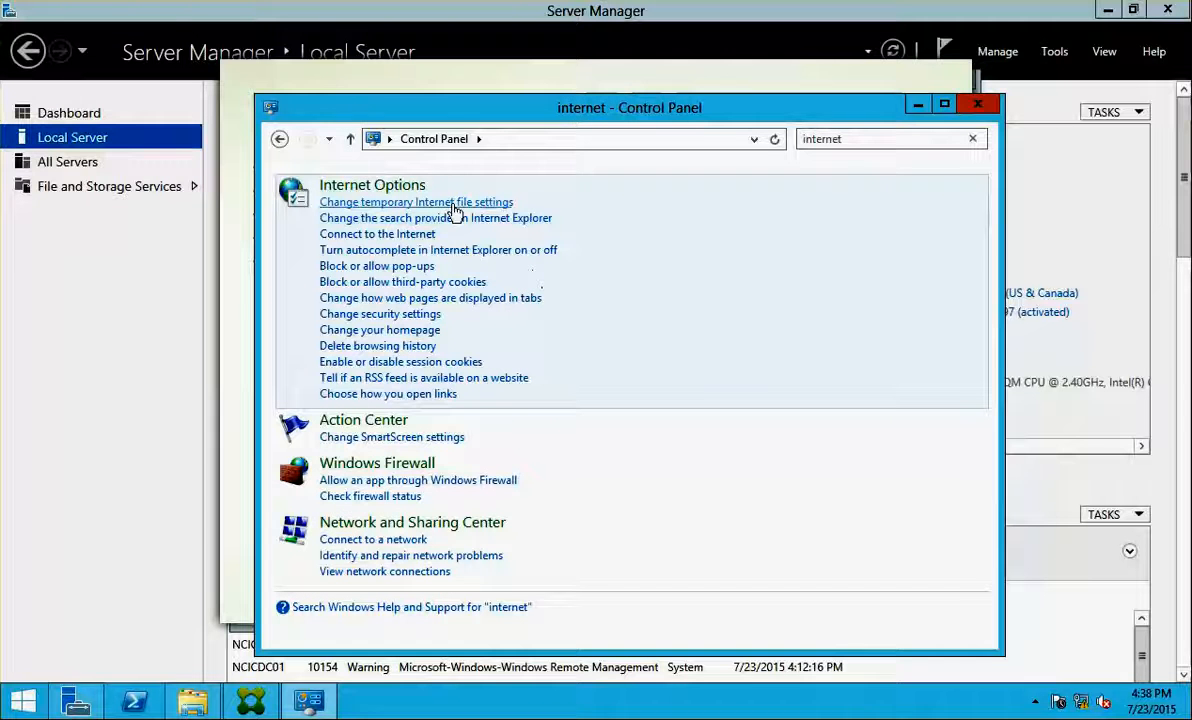
pyautogui.click(335, 188)
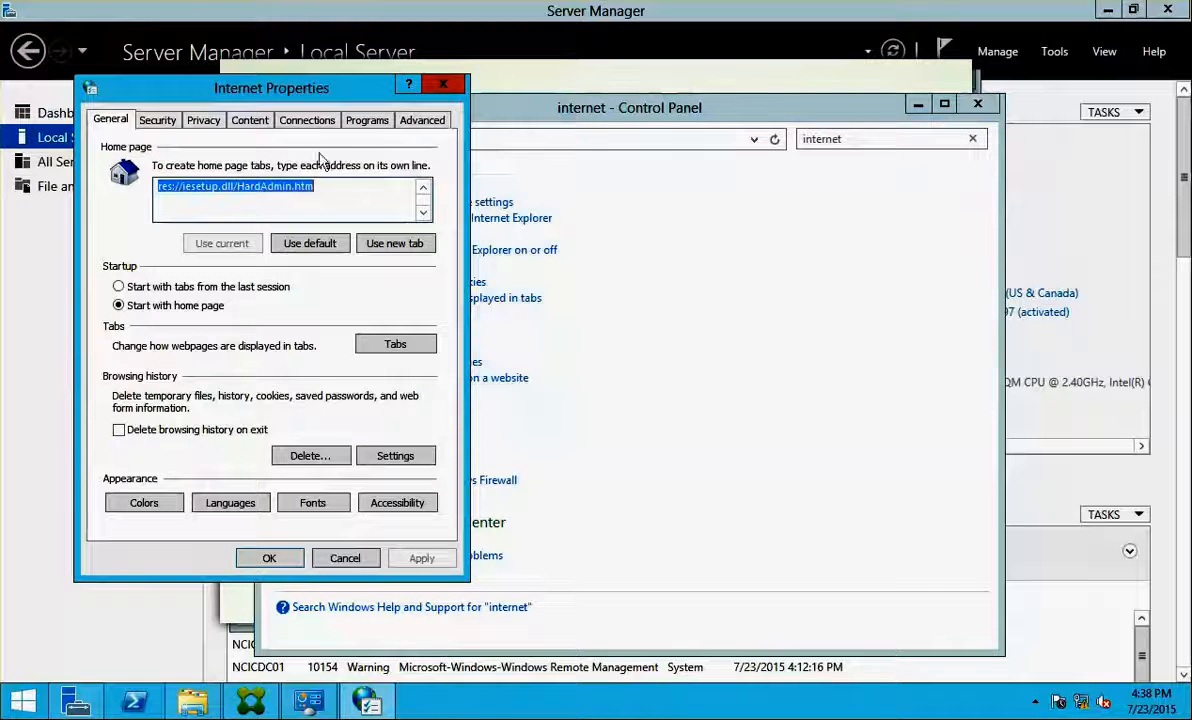
pyautogui.click(422, 120)
pyautogui.moveTo(424, 192); pyautogui.dragTo(425, 310)
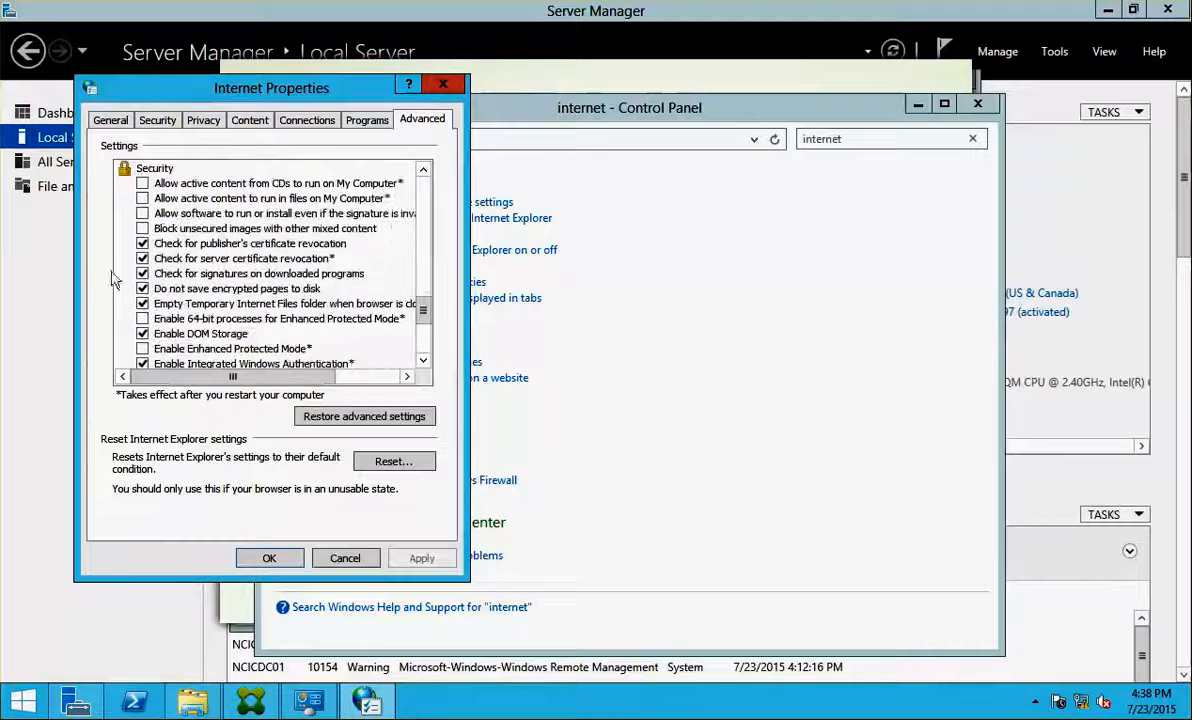
pyautogui.click(143, 244)
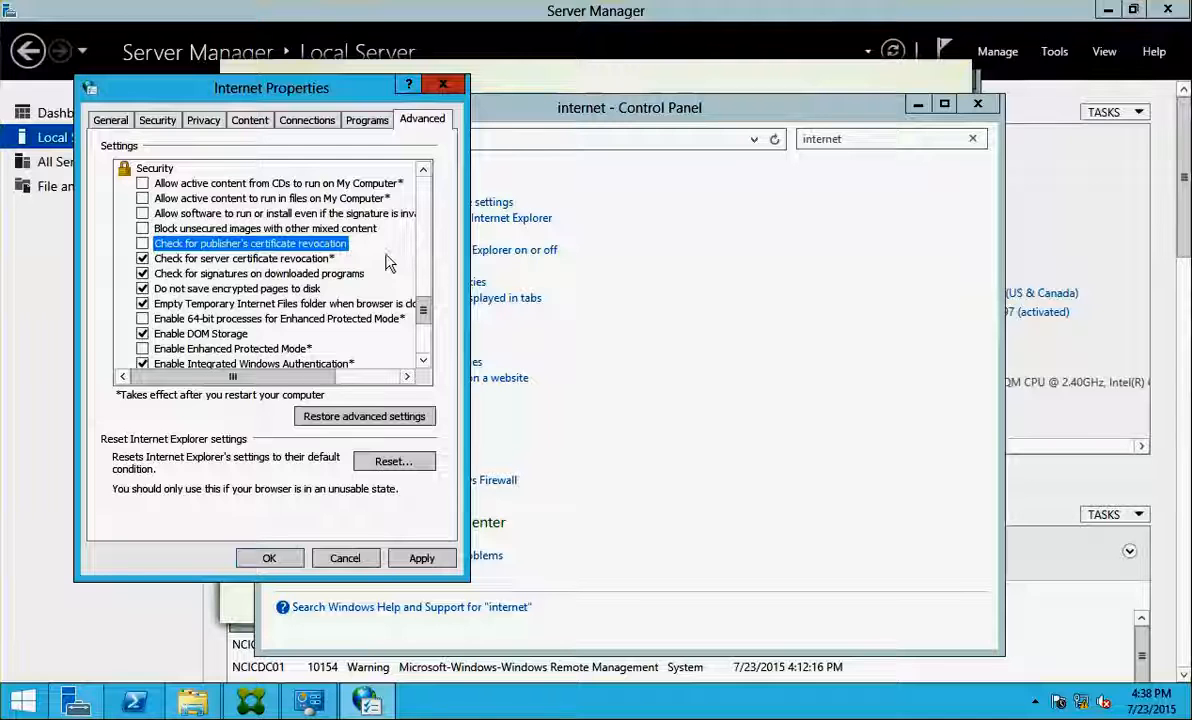
pyautogui.click(142, 259)
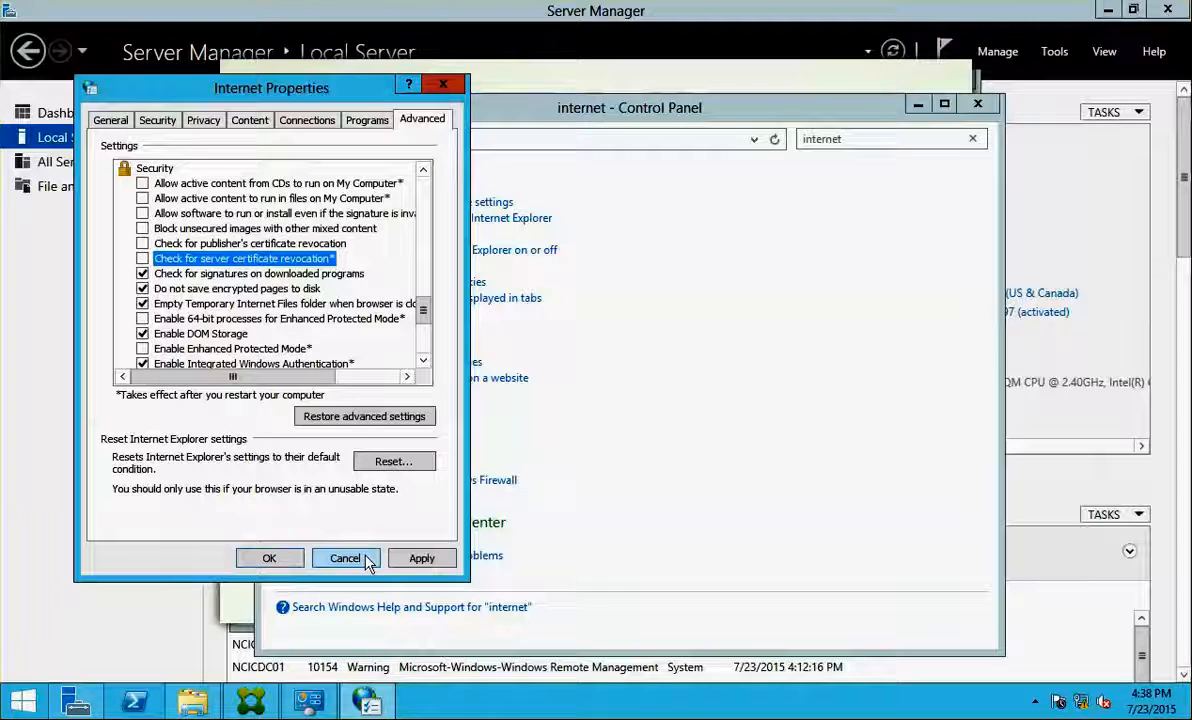
pyautogui.click(268, 558)
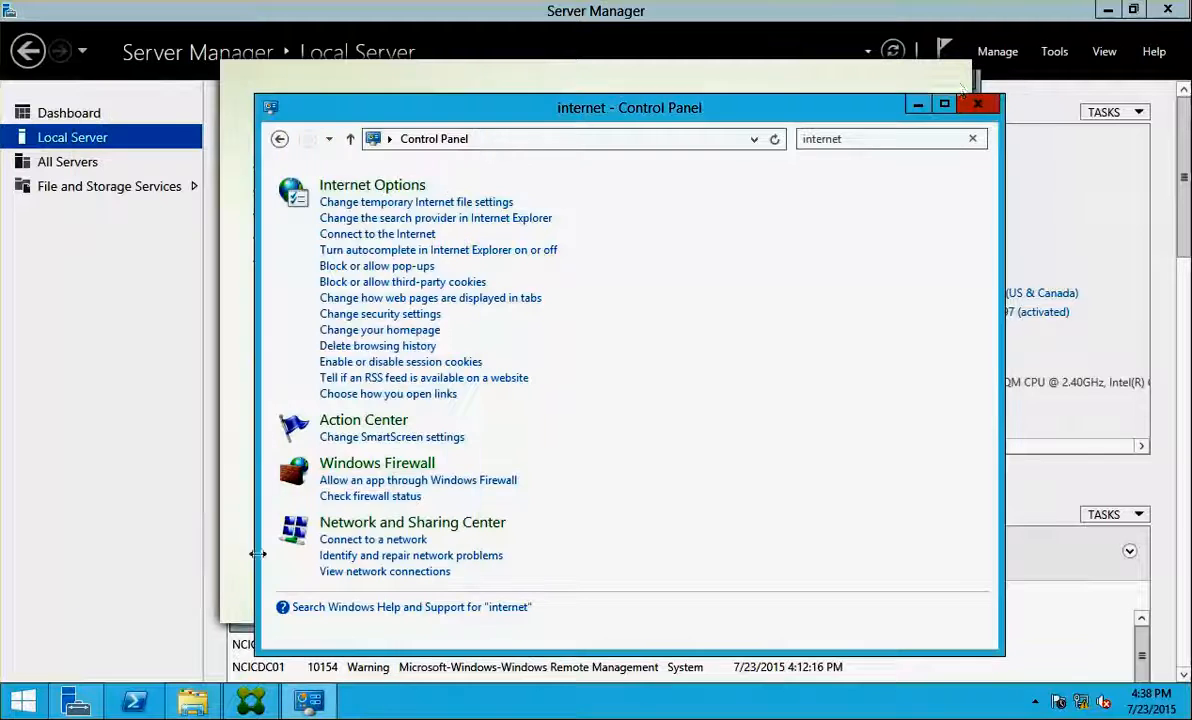
# Close Control Panel and switch to NCICXA01's screen
pyautogui.click(981, 105)
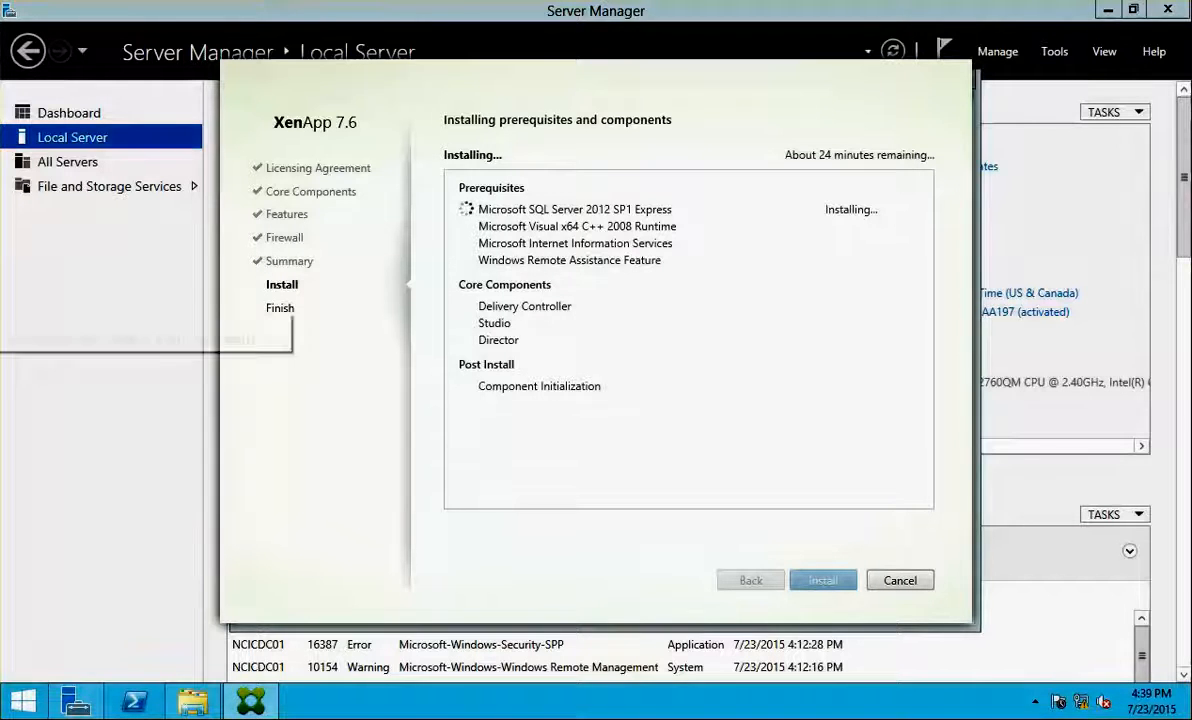
pyautogui.click(2, 323)
# Open Control Panel on NCICXA01 and search for 'internet'
pyautogui.click(31, 705)
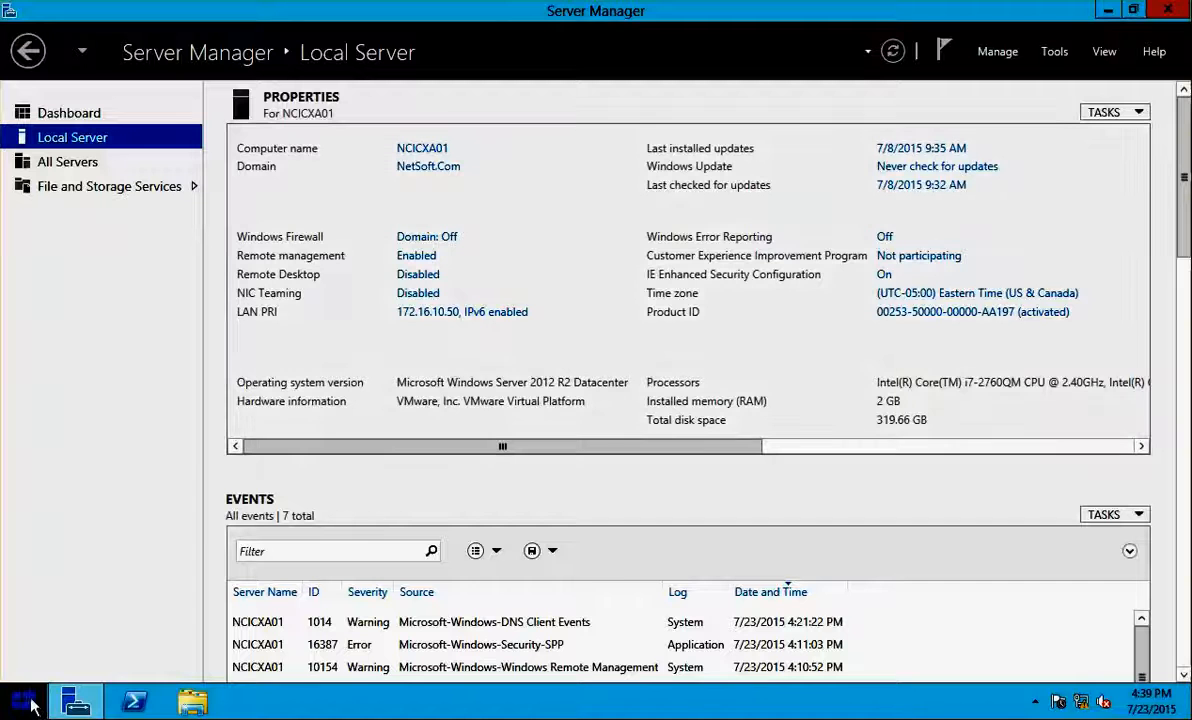
pyautogui.rightClick(29, 703)
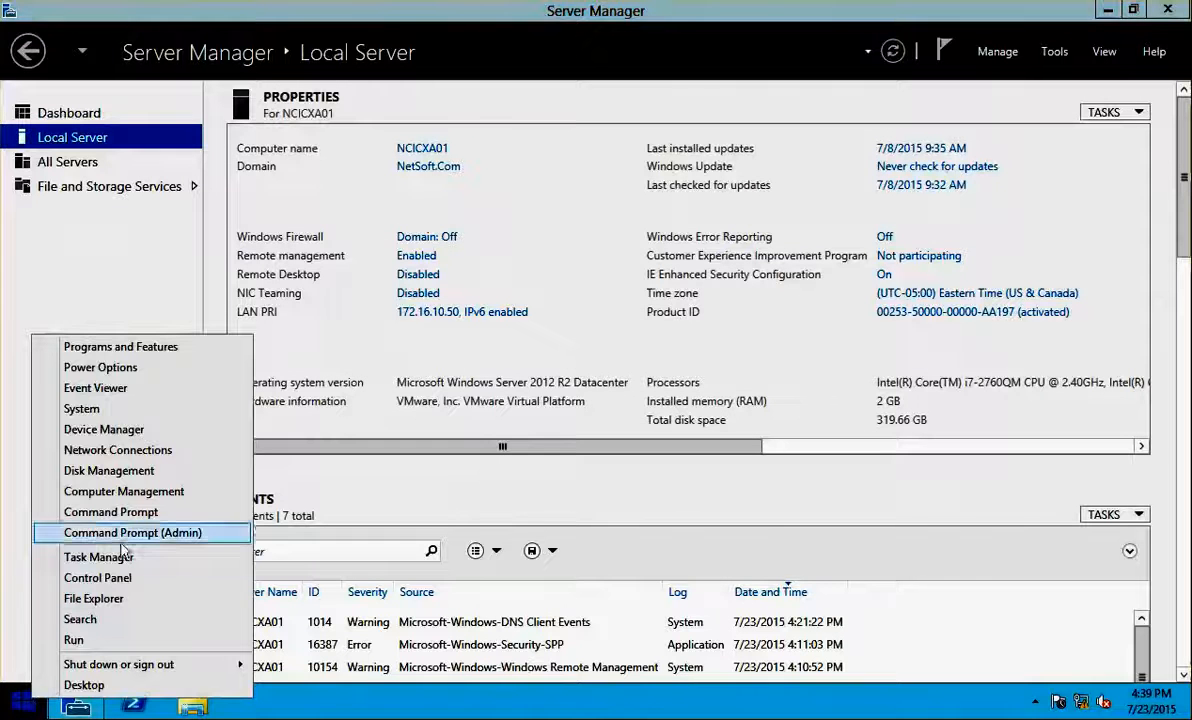
pyautogui.click(126, 578)
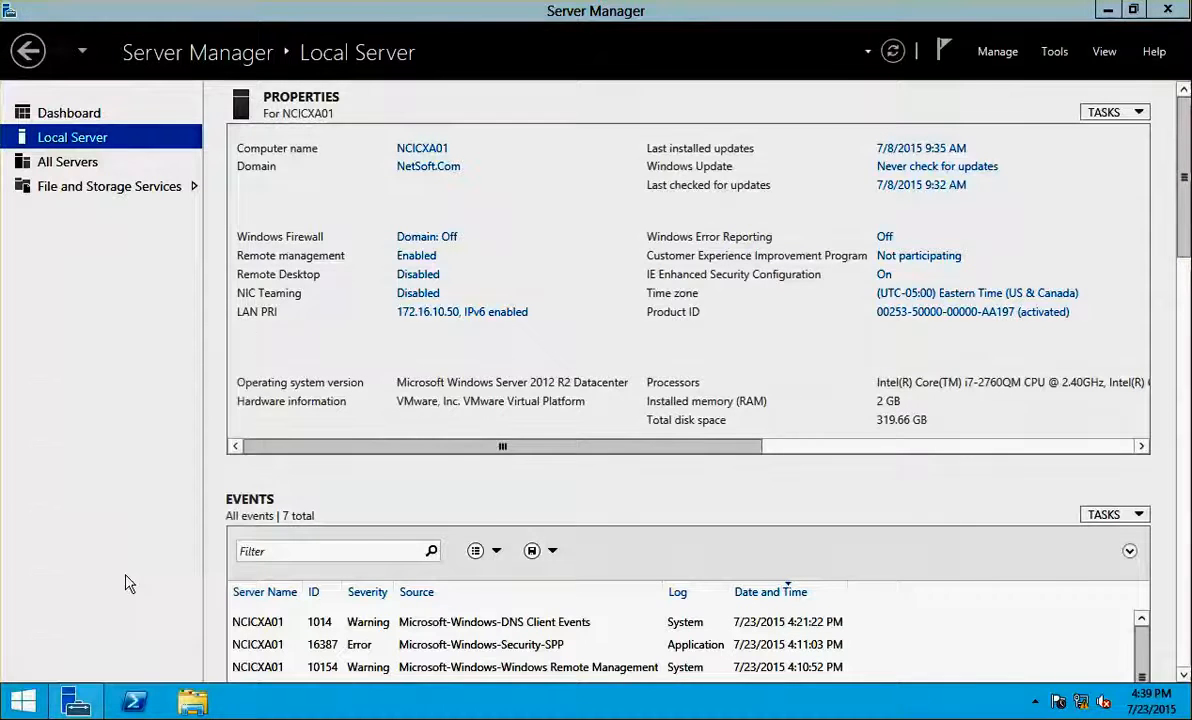
pyautogui.click(841, 114)
pyautogui.write('interen')
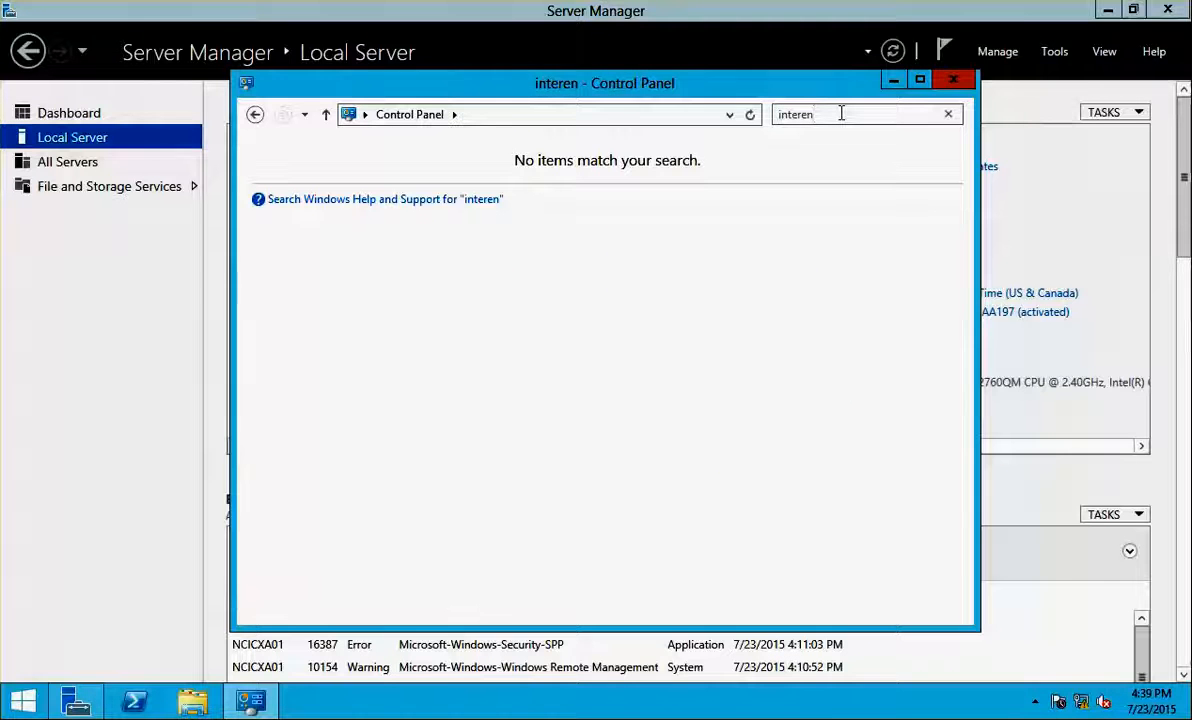
pyautogui.press('BackSpace')
pyautogui.press('BackSpace')
pyautogui.write('net')
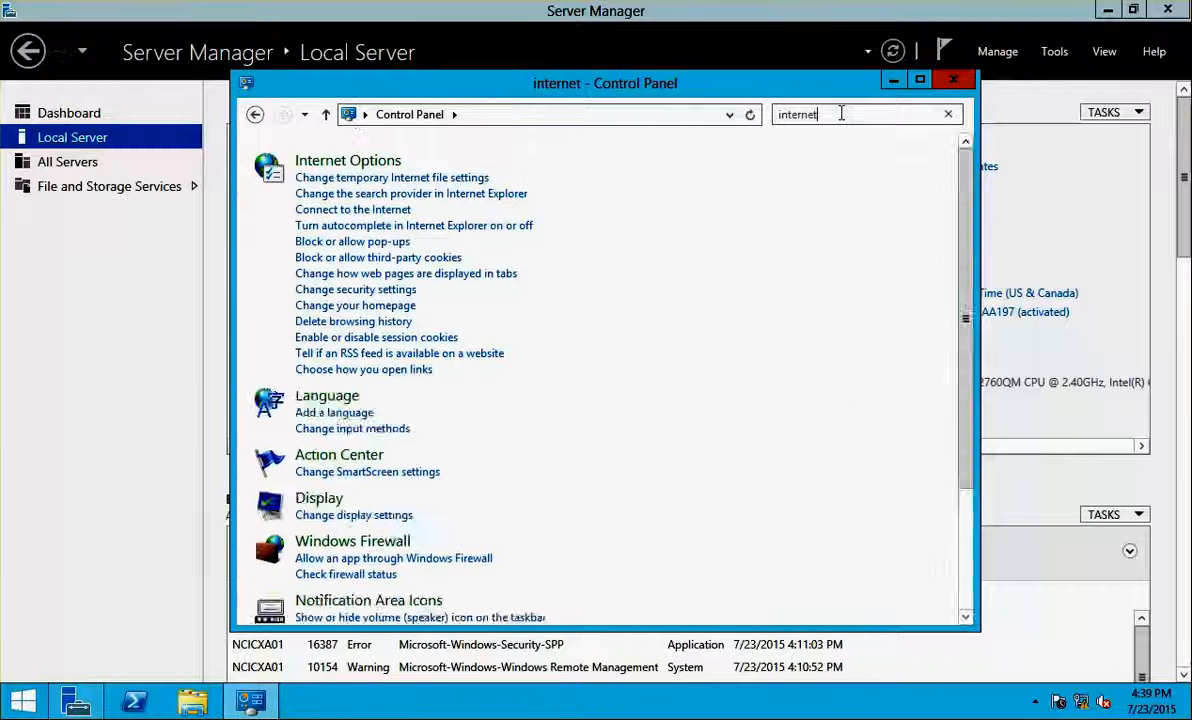
# Untick publisher's and server certificate revocation checks in Internet Options, apply, and close Control Panel
pyautogui.click(346, 160)
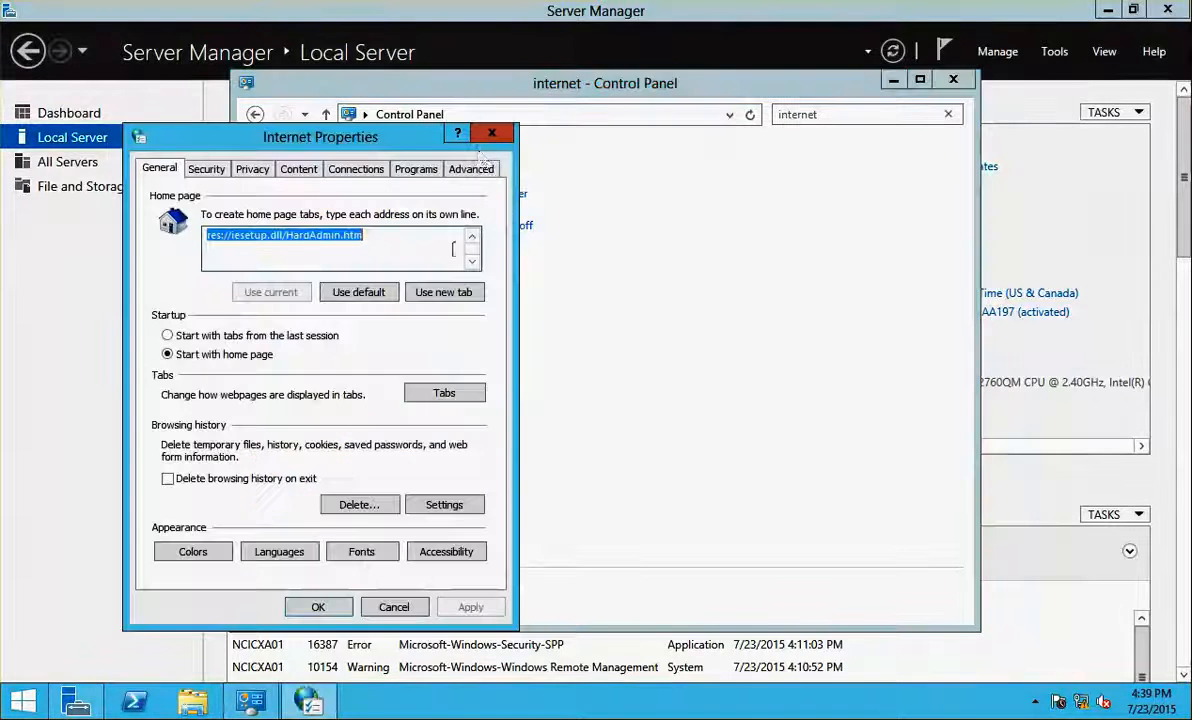
pyautogui.click(471, 168)
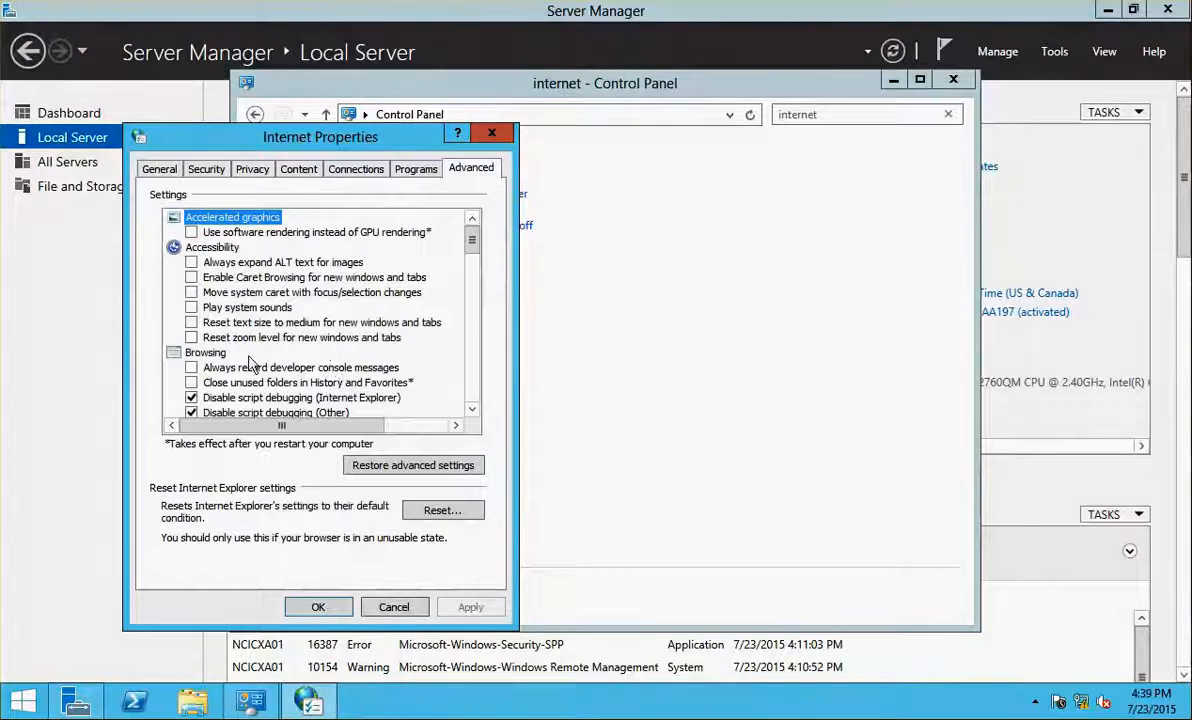
pyautogui.scroll(-15, 468, 354)
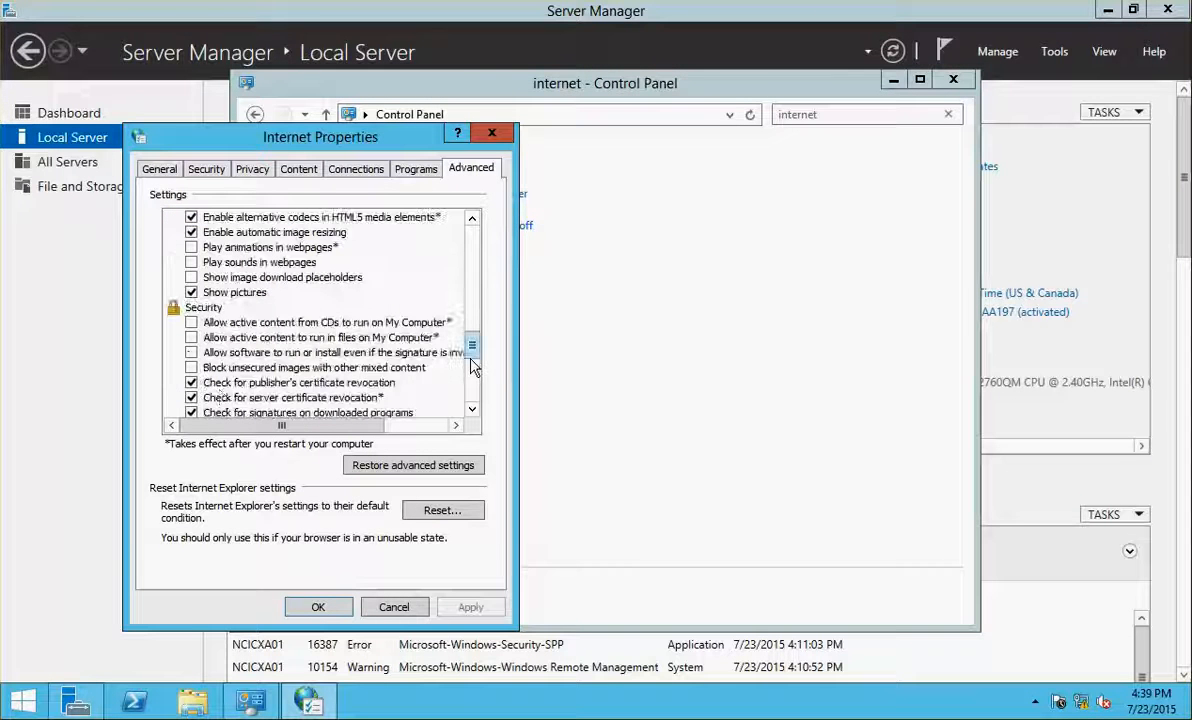
pyautogui.click(191, 382)
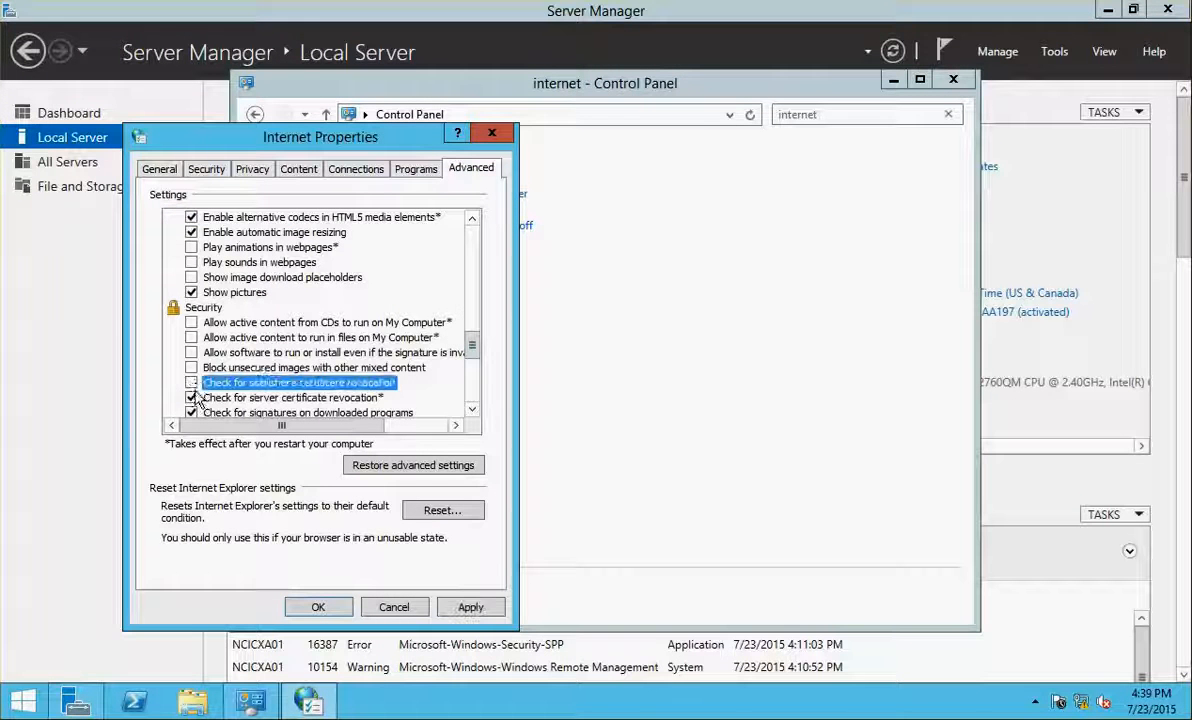
pyautogui.click(192, 397)
pyautogui.click(475, 603)
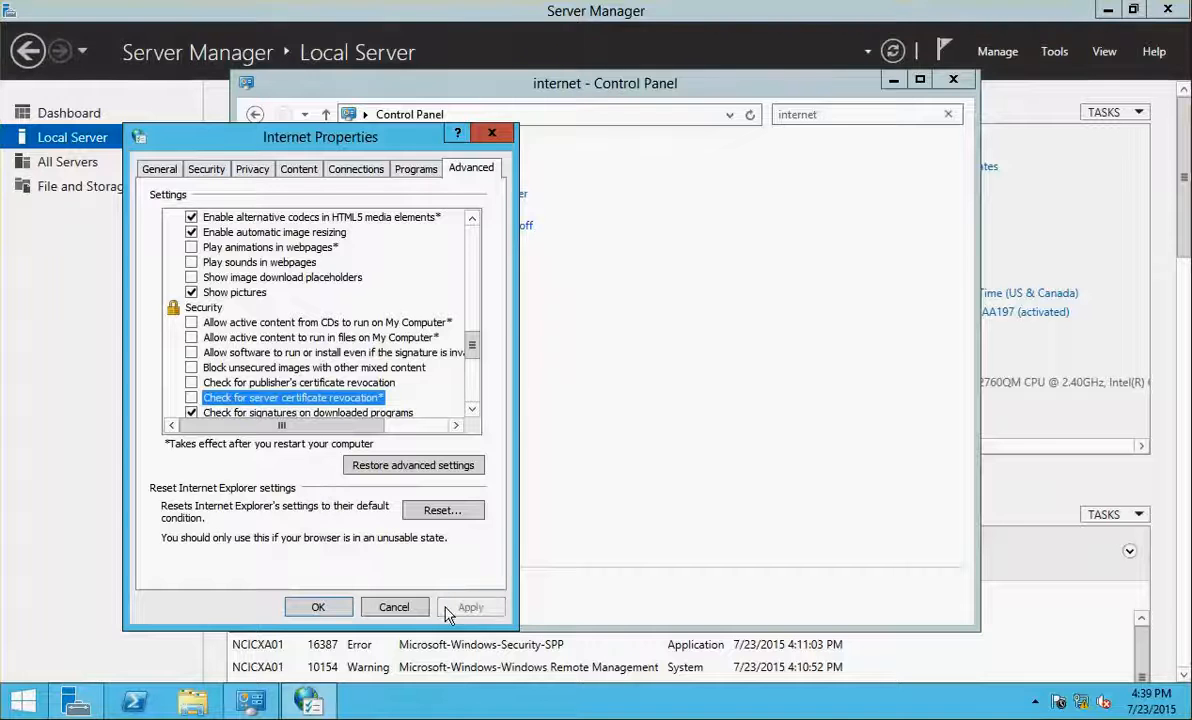
pyautogui.click(318, 606)
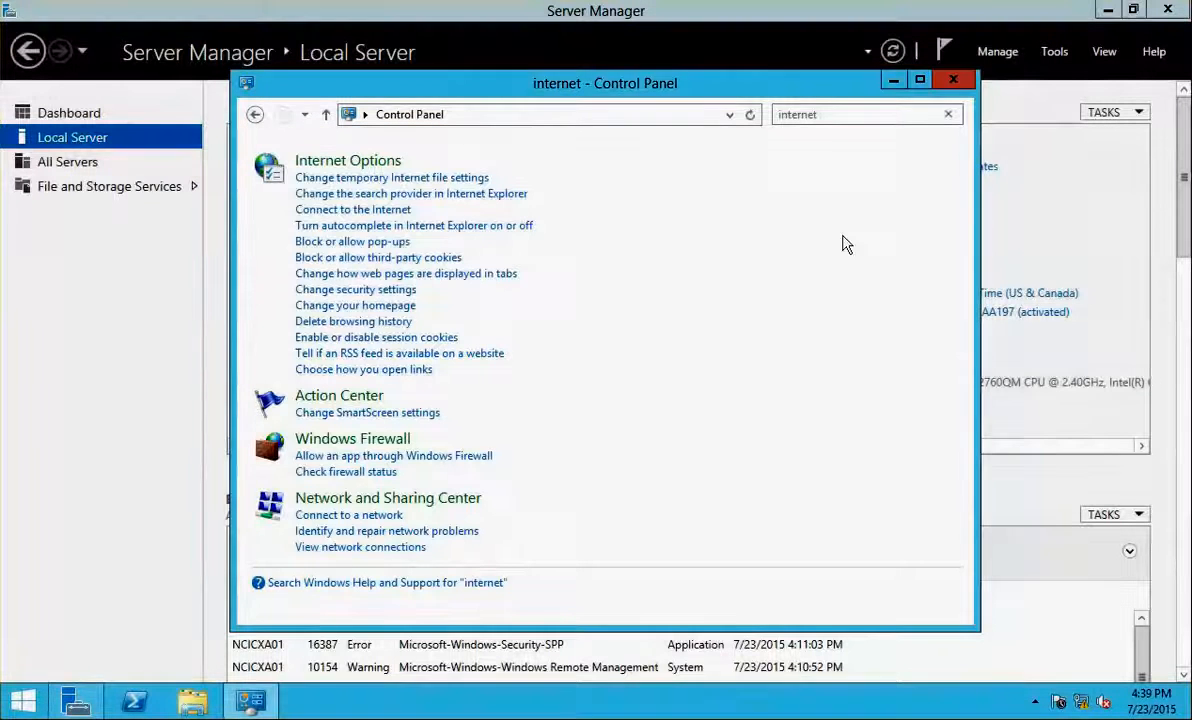
pyautogui.click(953, 80)
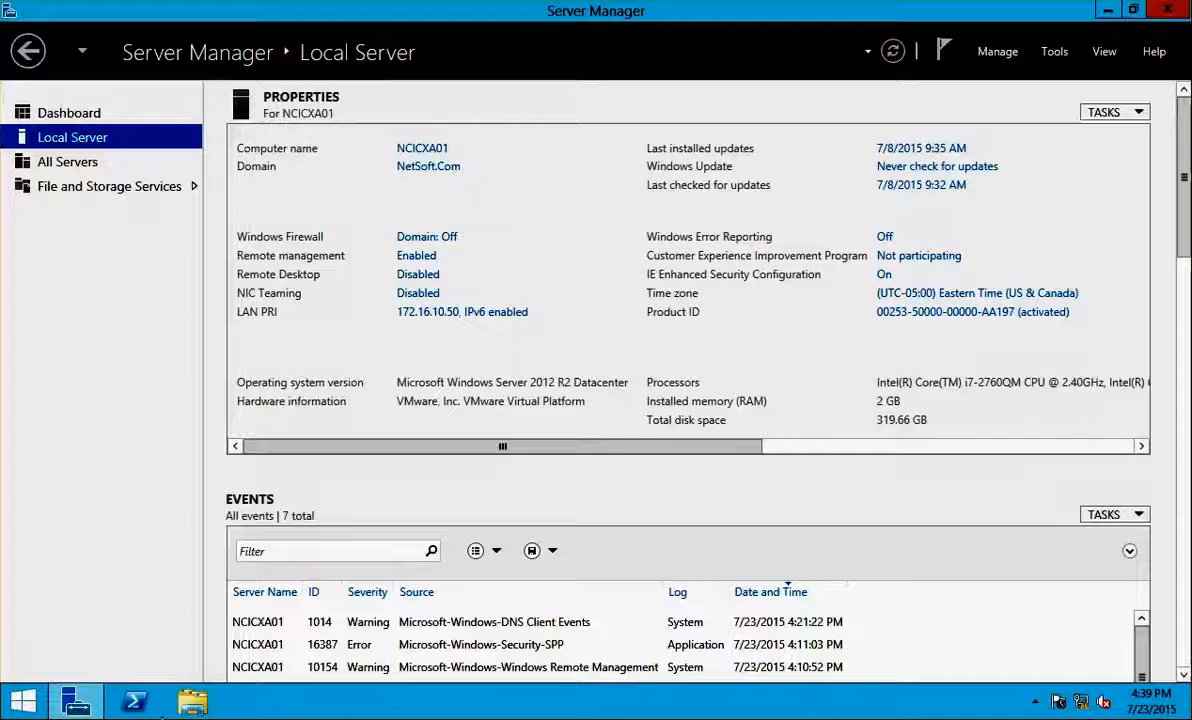
# Run the XA and XD 7.6 disc on NCICXA01, clear the desktop, and start XenApp setup
pyautogui.click(191, 701)
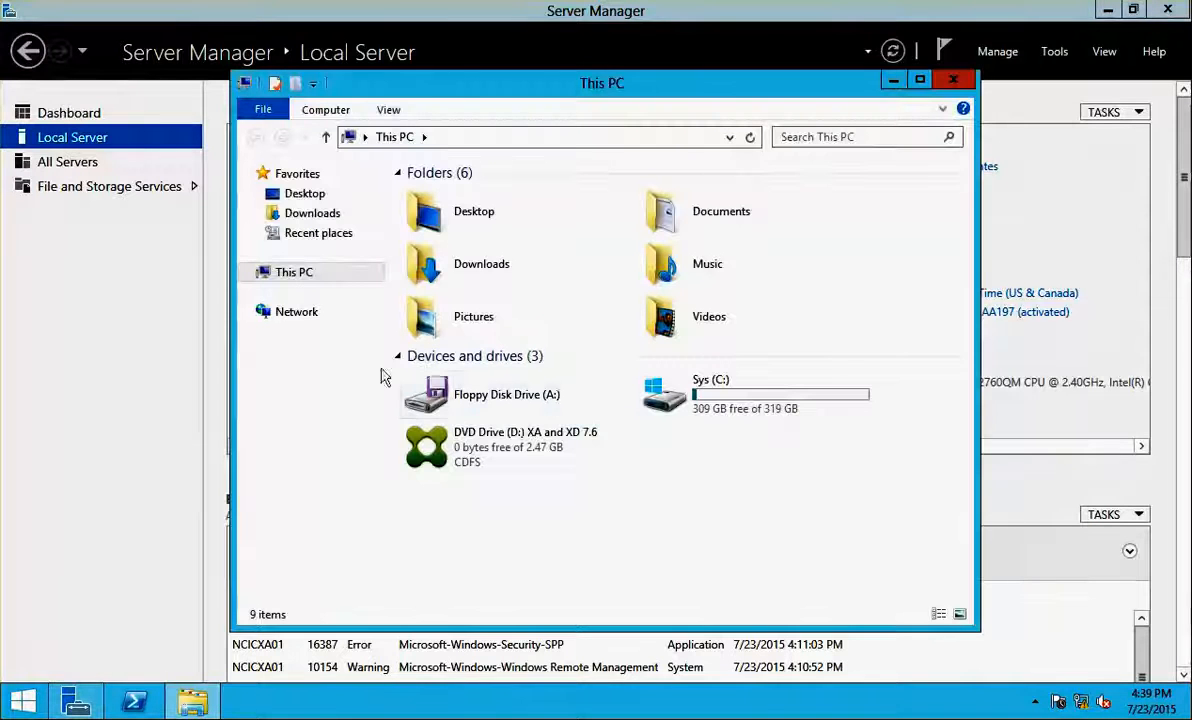
pyautogui.doubleClick(515, 436)
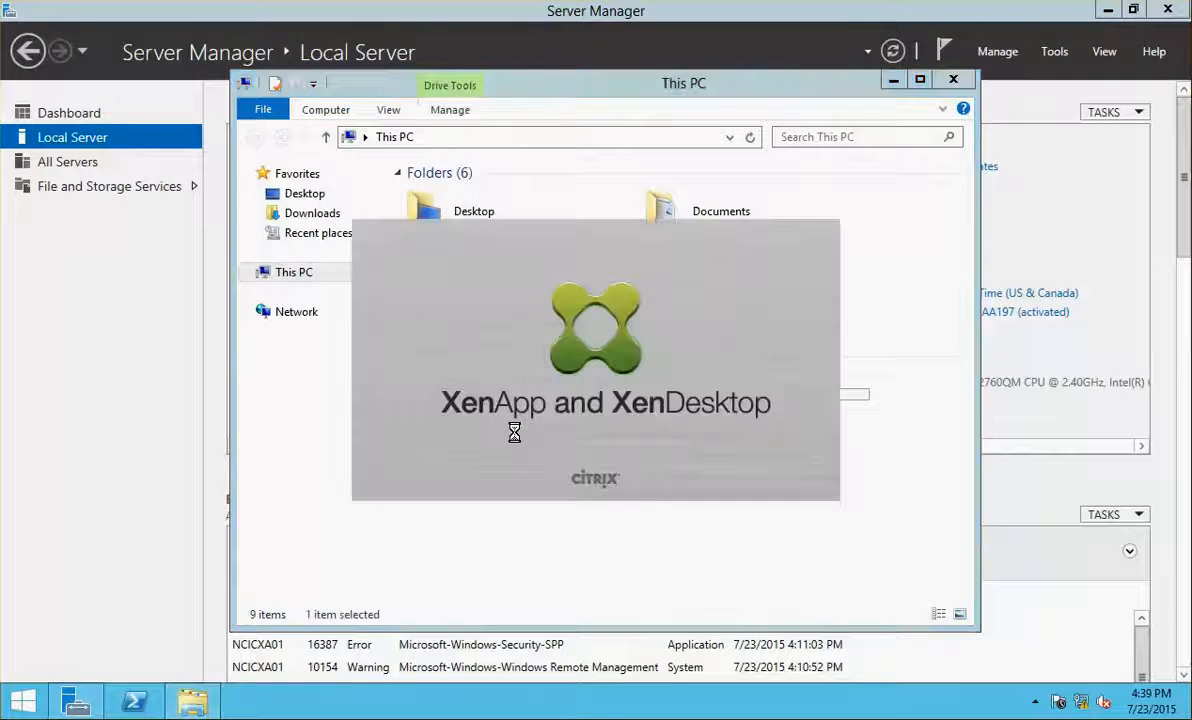
pyautogui.click(953, 79)
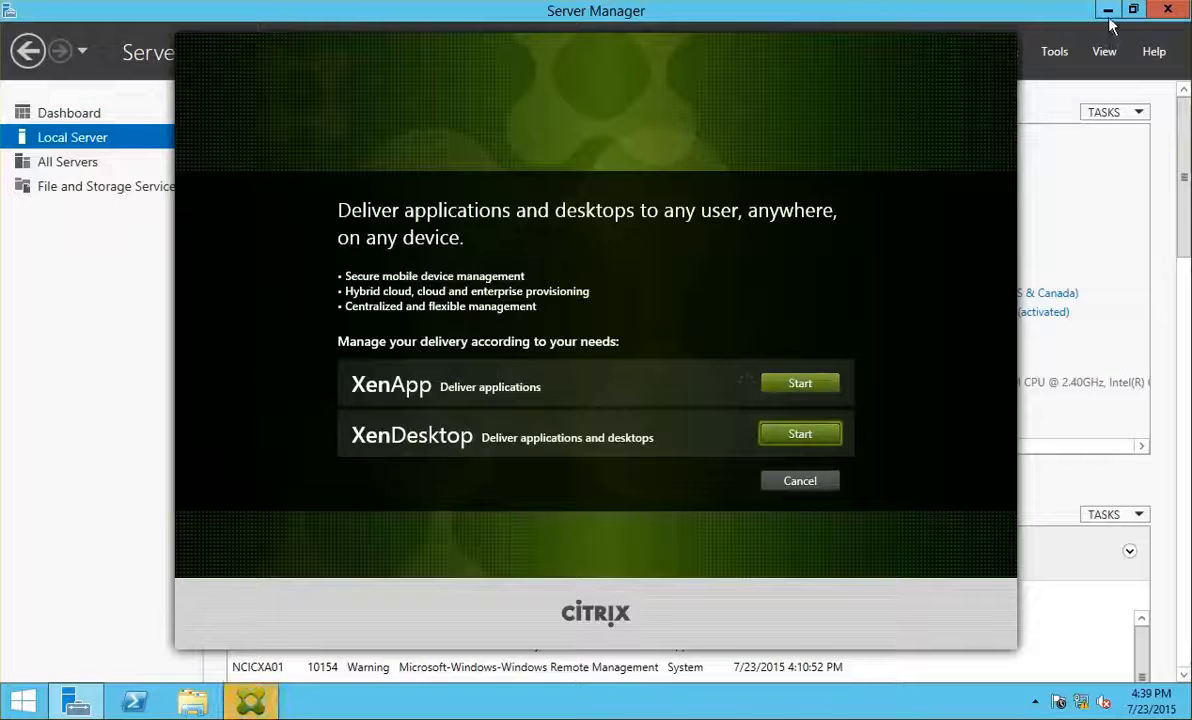
pyautogui.click(1108, 10)
pyautogui.click(800, 384)
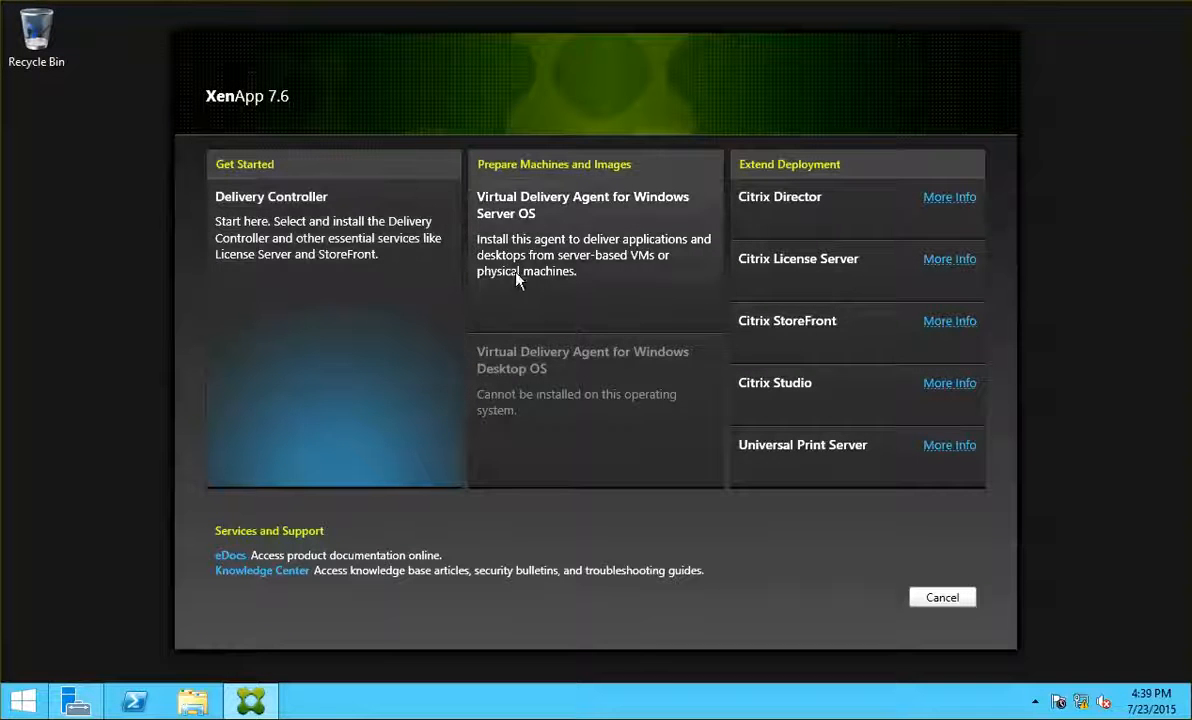
# Start the Virtual Delivery Agent for Server OS install, enabling connections to a server machine
pyautogui.click(548, 204)
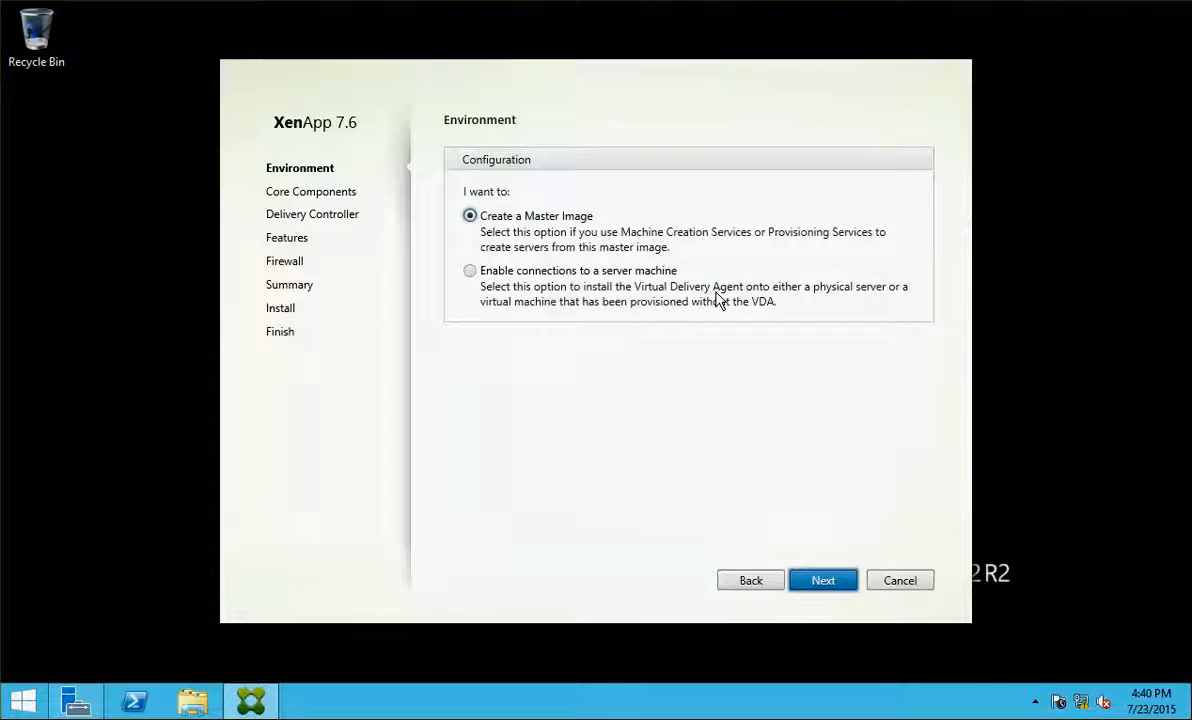
pyautogui.click(476, 281)
pyautogui.click(821, 584)
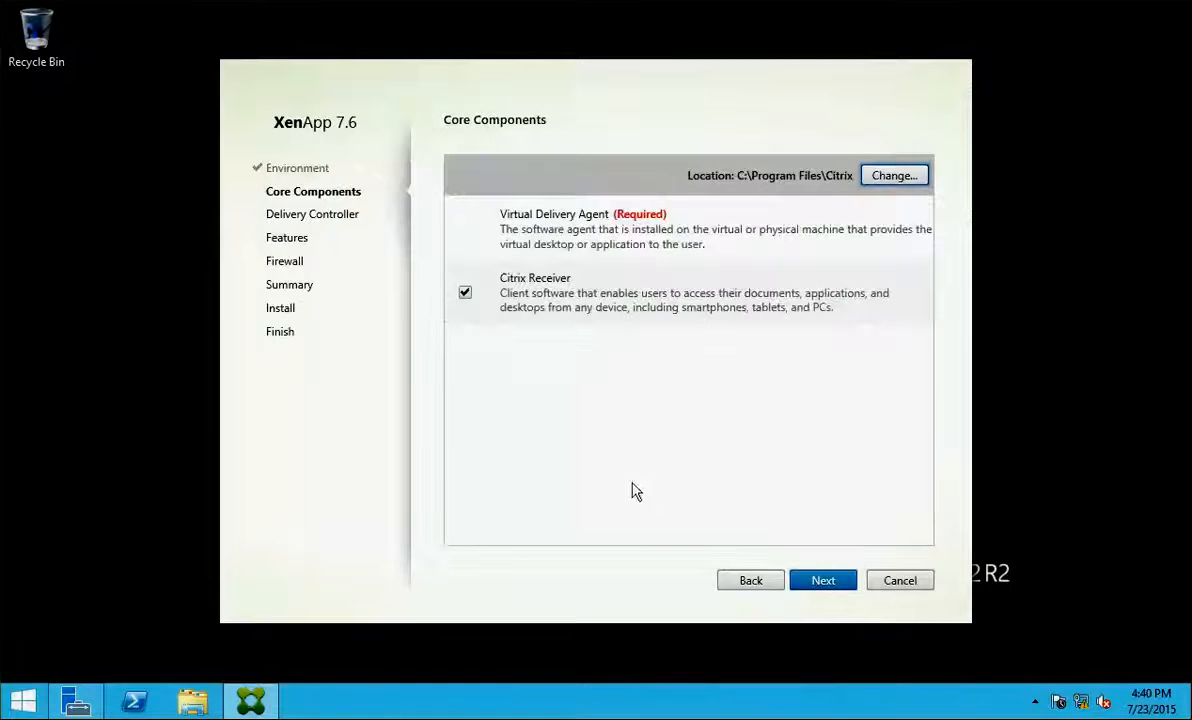
pyautogui.click(823, 582)
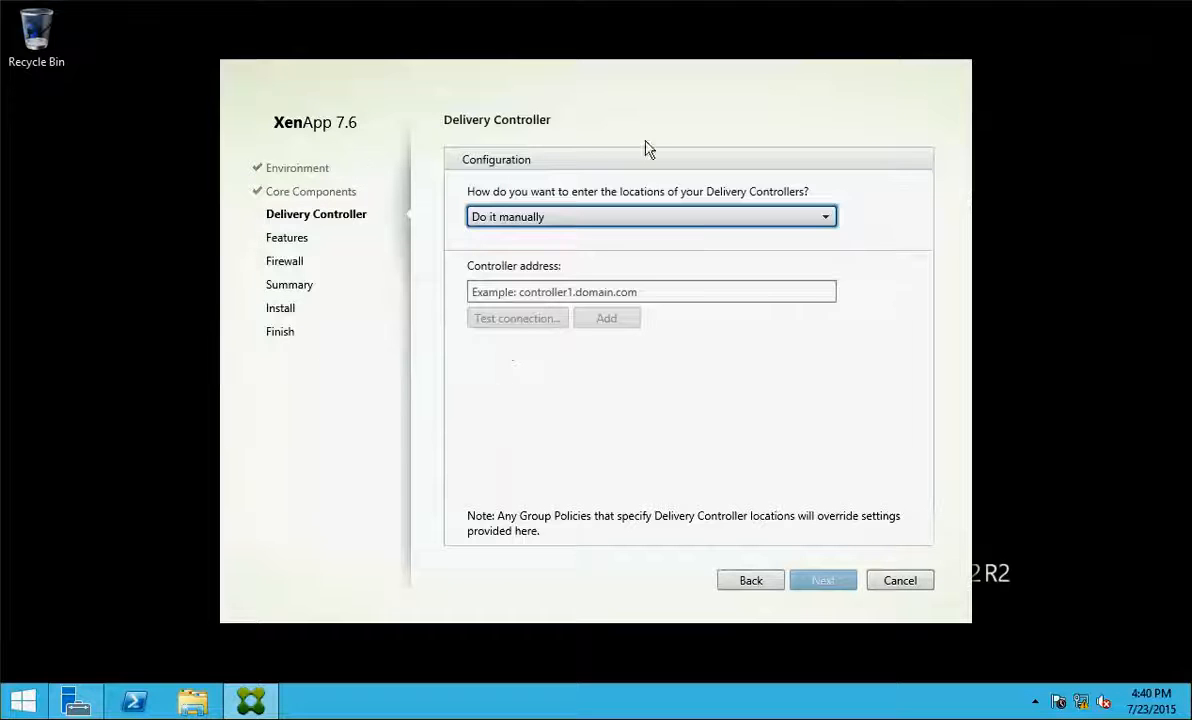
# Set Delivery Controller to 'Do it later', keep default features and firewall rules, and install
pyautogui.click(575, 217)
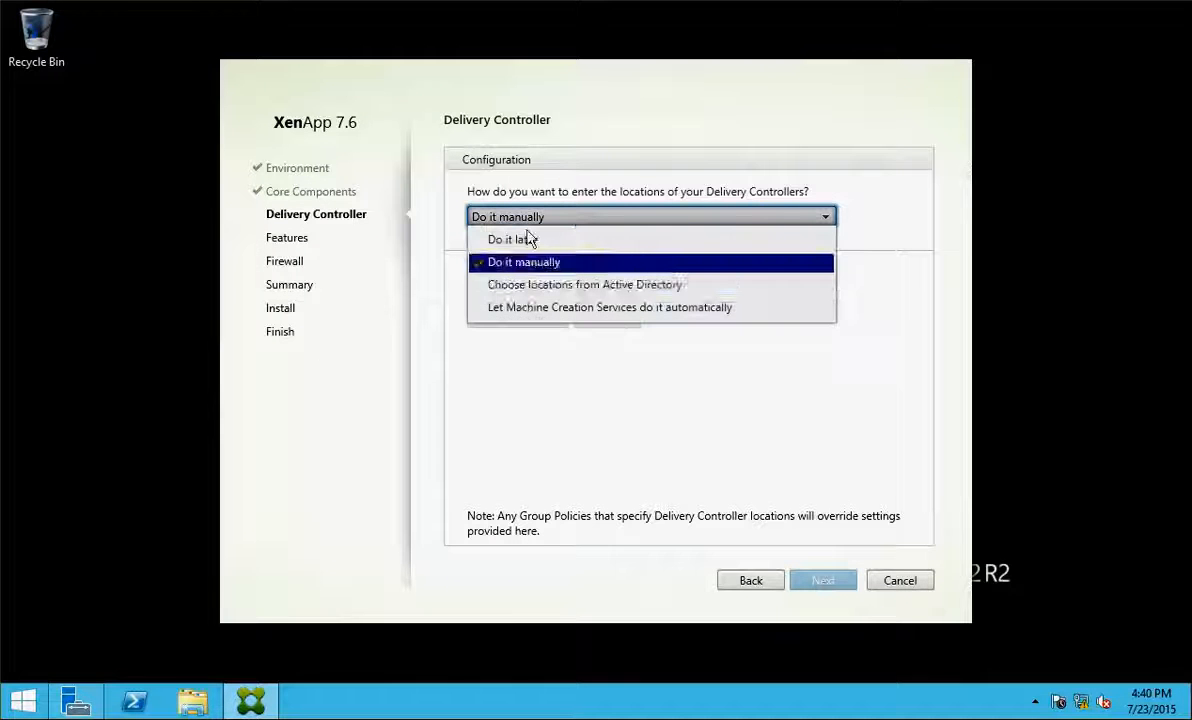
pyautogui.press('Up')
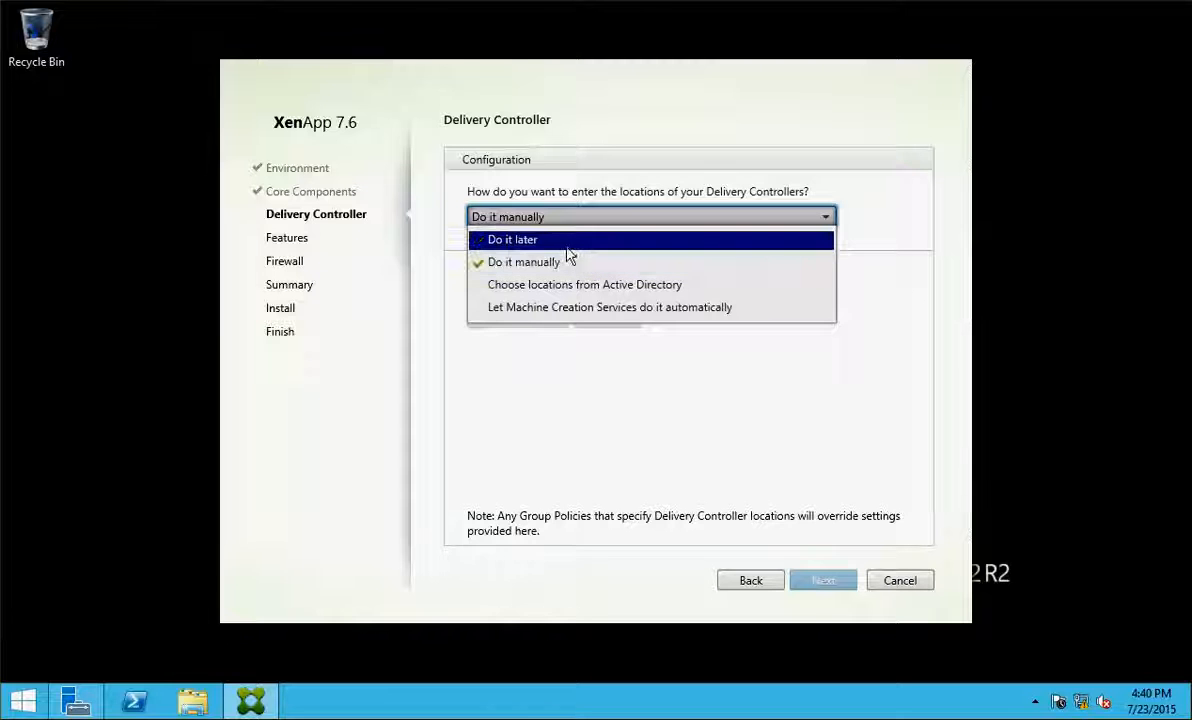
pyautogui.press('Return')
pyautogui.click(825, 582)
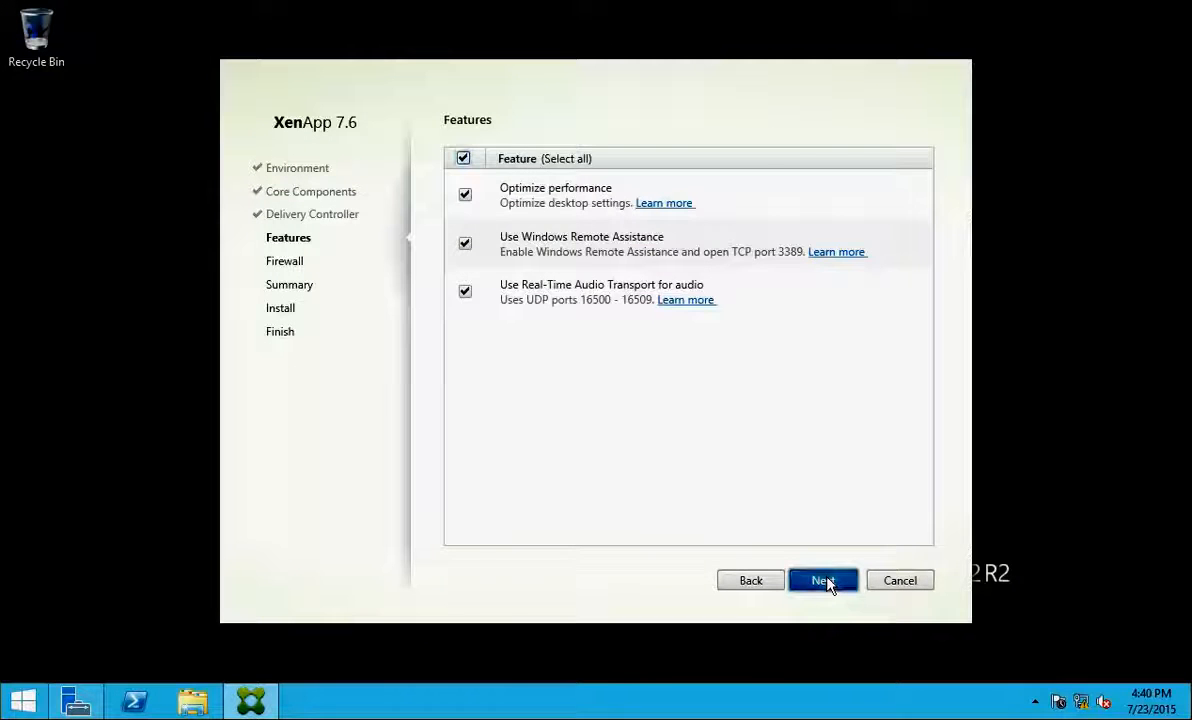
pyautogui.click(823, 581)
pyautogui.click(823, 581)
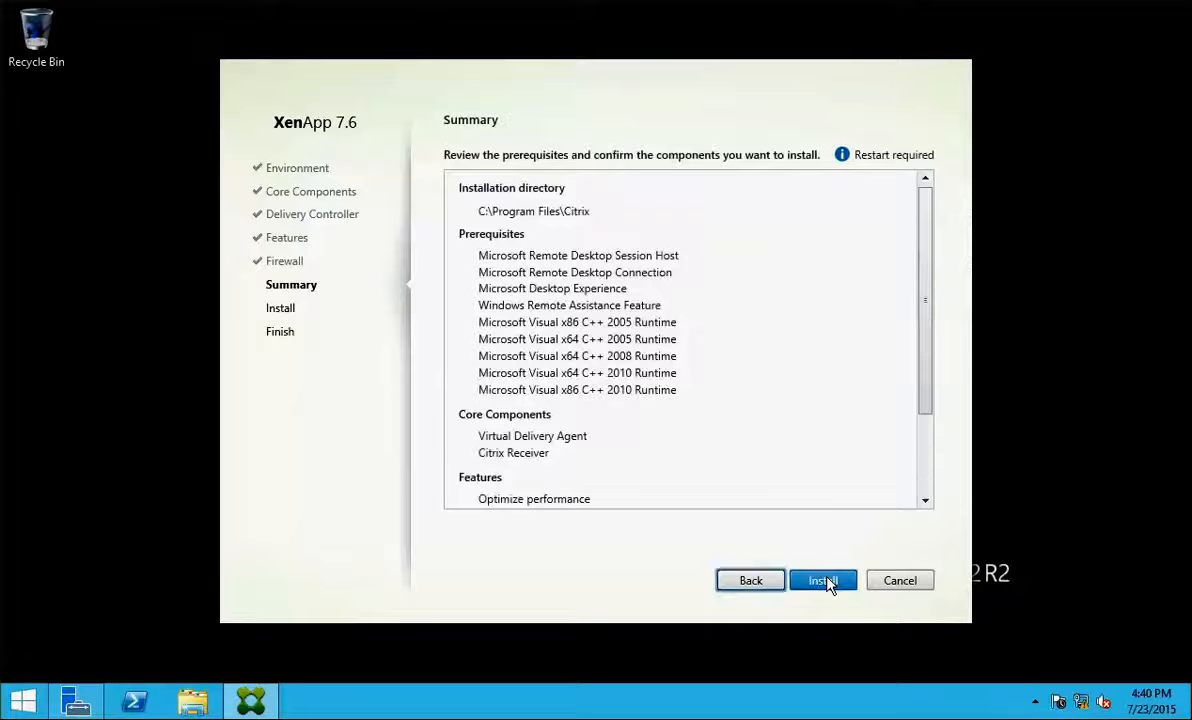
pyautogui.click(824, 582)
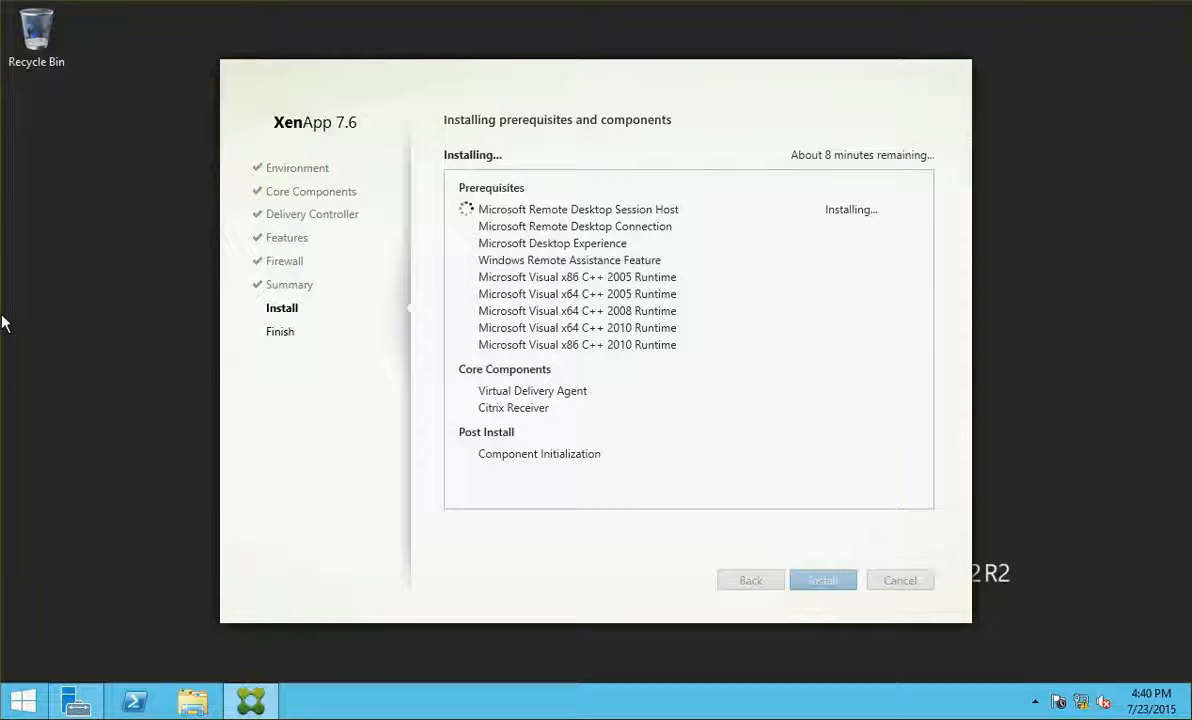
pyautogui.click(0, 320)
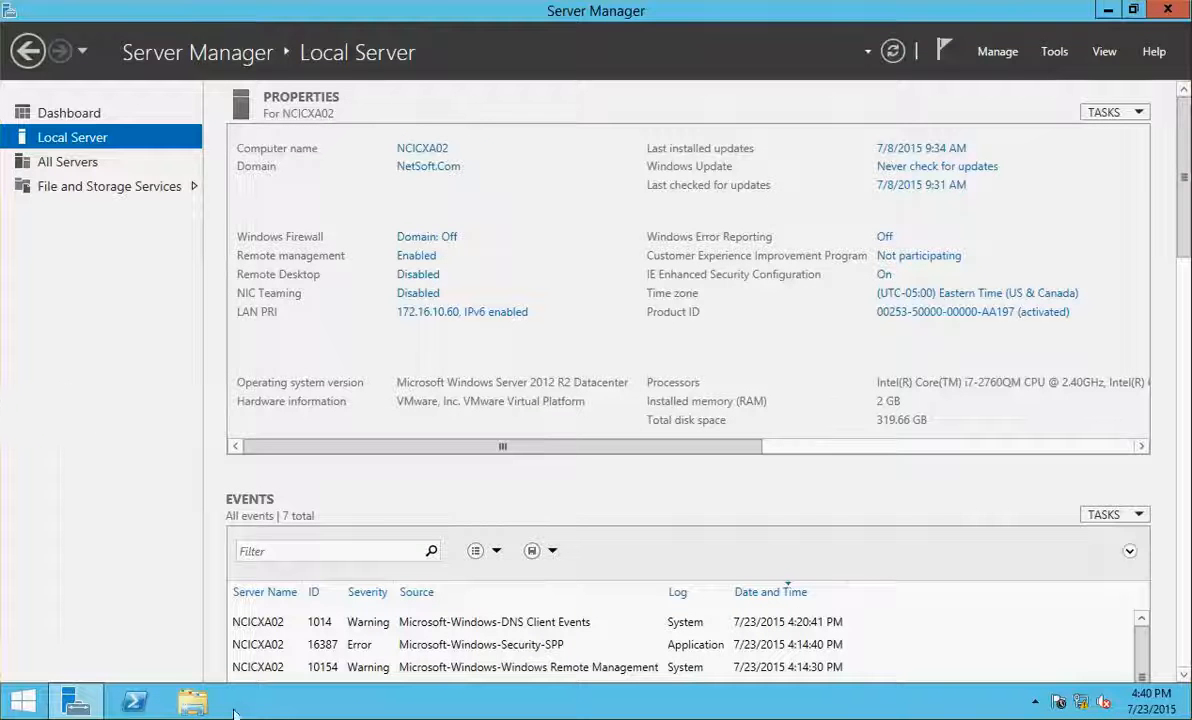
# Launch XenApp 7.6 from DVD Drive (D:), pick the Server OS agent, and open Control Panel
pyautogui.click(195, 703)
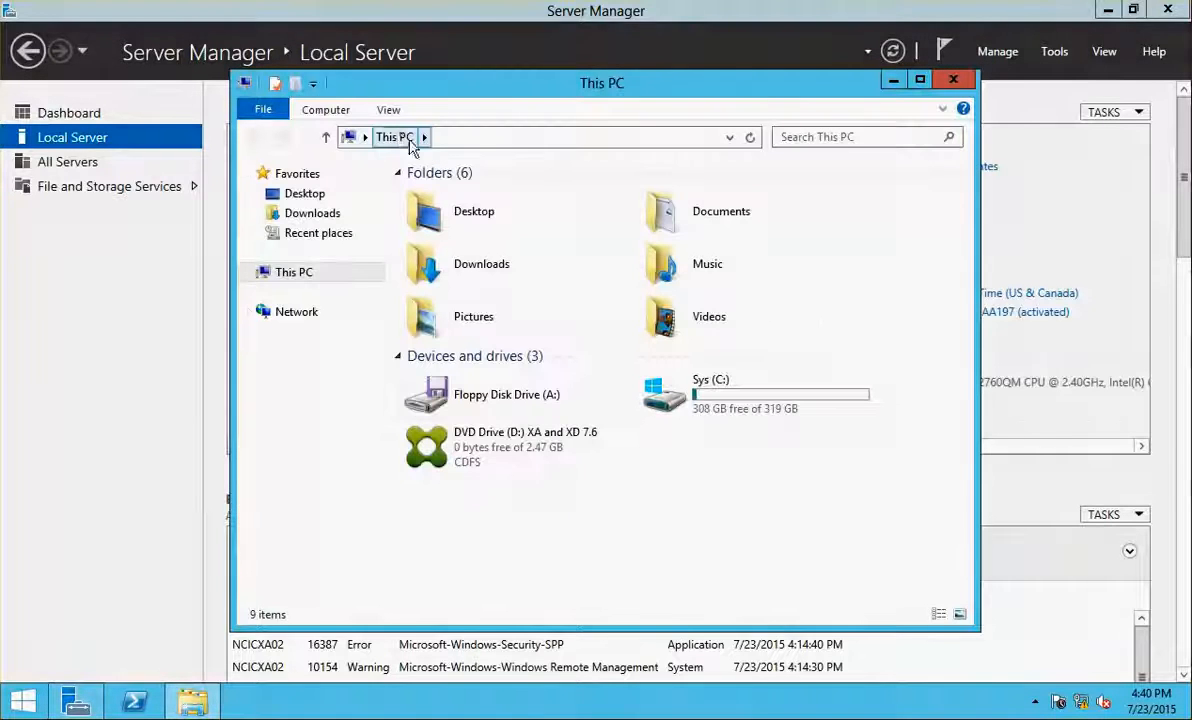
pyautogui.doubleClick(490, 433)
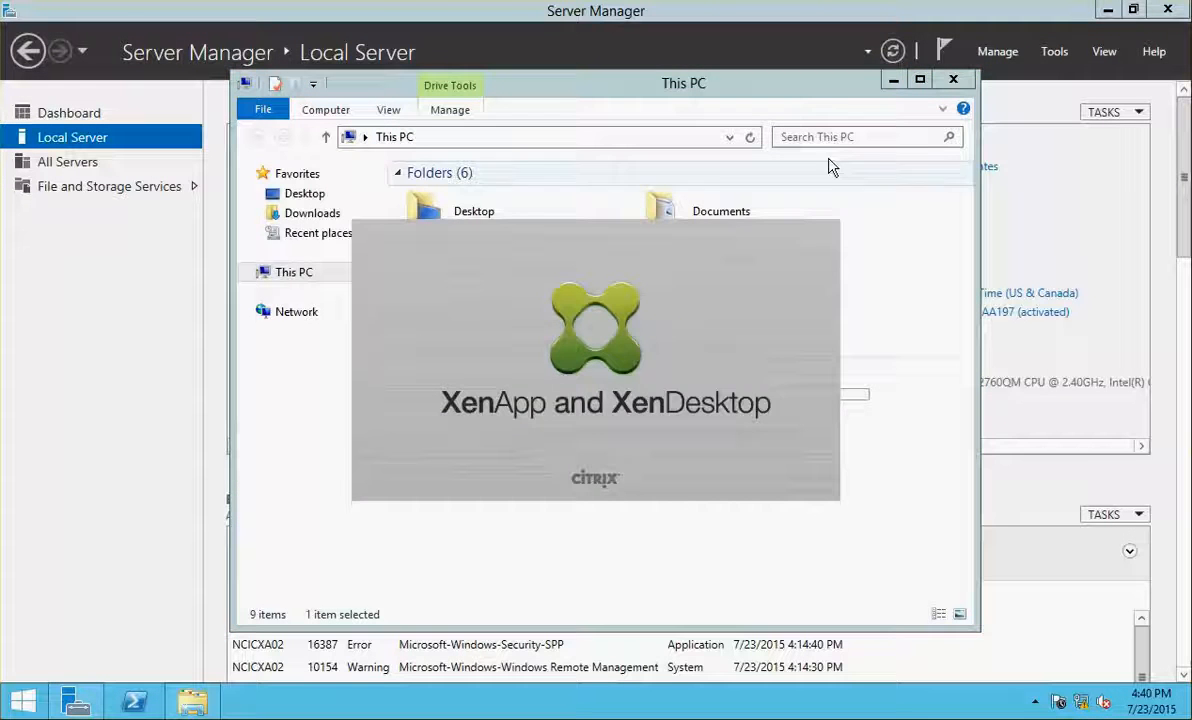
pyautogui.click(966, 80)
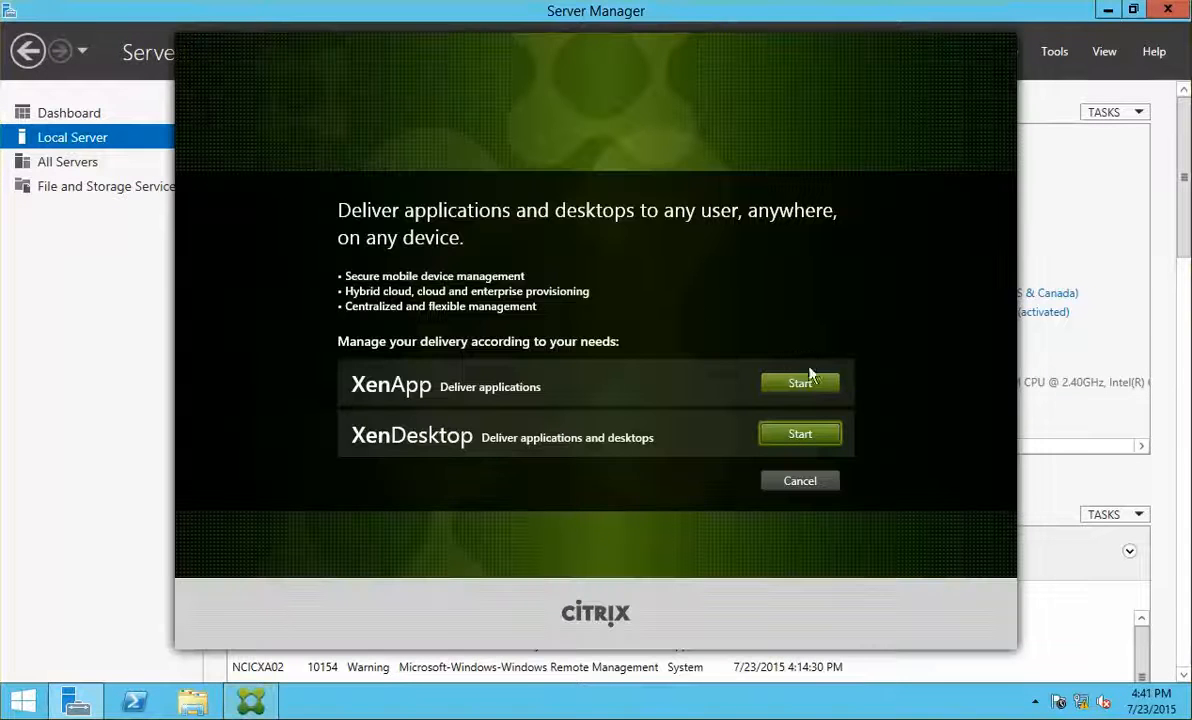
pyautogui.click(805, 381)
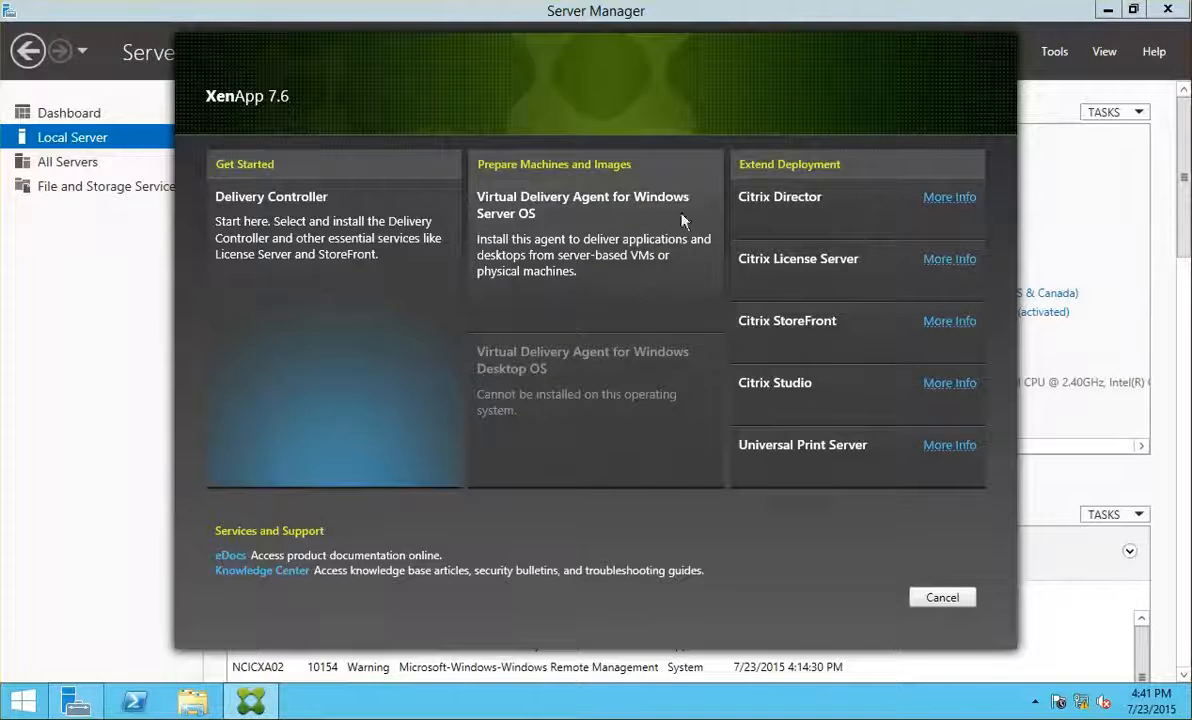
pyautogui.click(630, 225)
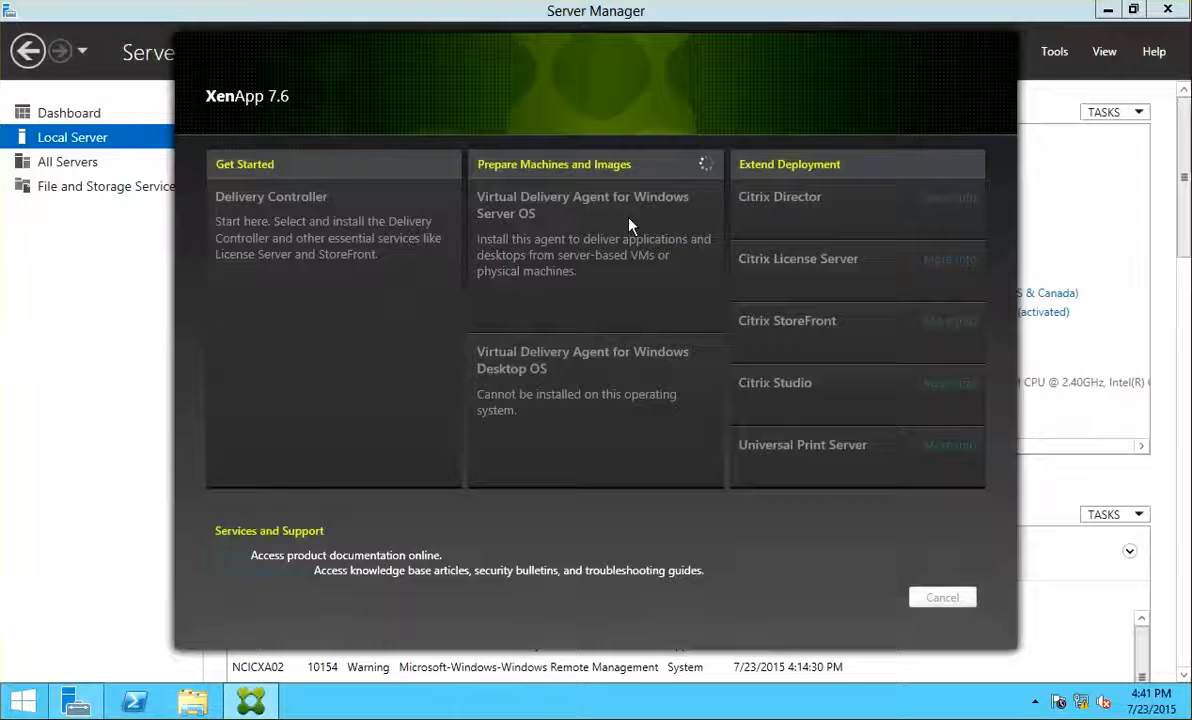
pyautogui.rightClick(22, 700)
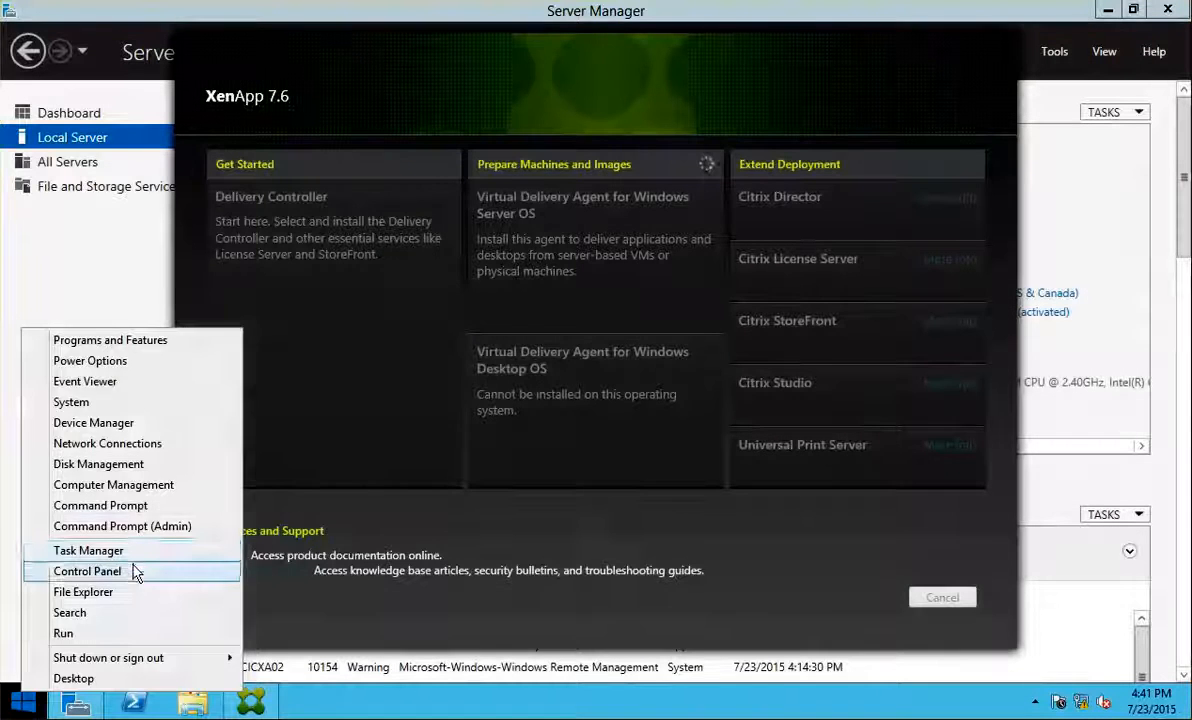
pyautogui.click(128, 572)
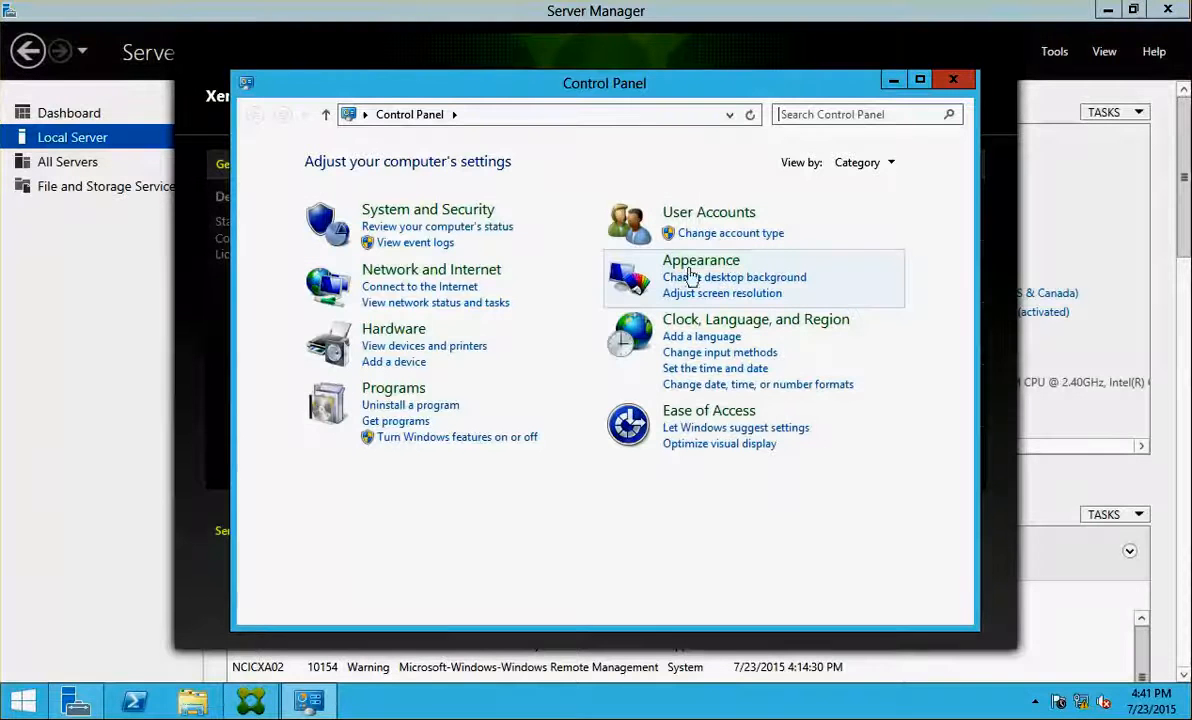
# Search Control Panel for 'internet' and open Internet Options
pyautogui.click(822, 115)
pyautogui.write('intenet')
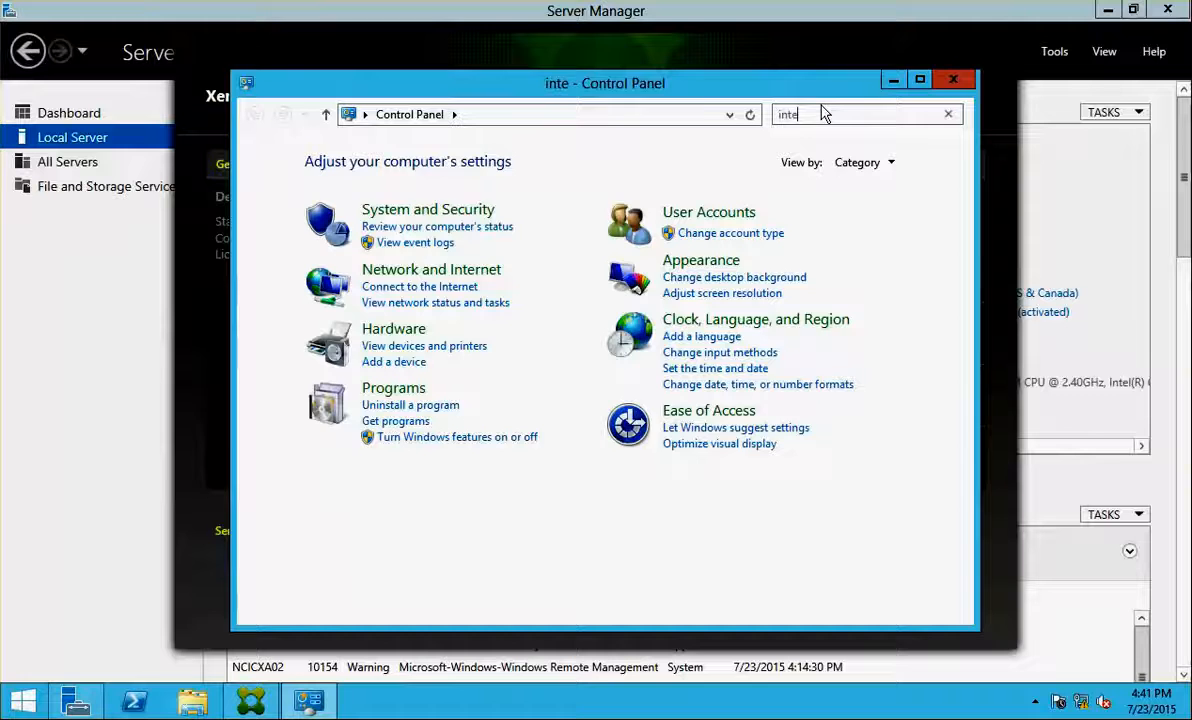
pyautogui.press('BackSpace')
pyautogui.press('BackSpace')
pyautogui.press('BackSpace')
pyautogui.write('rnet')
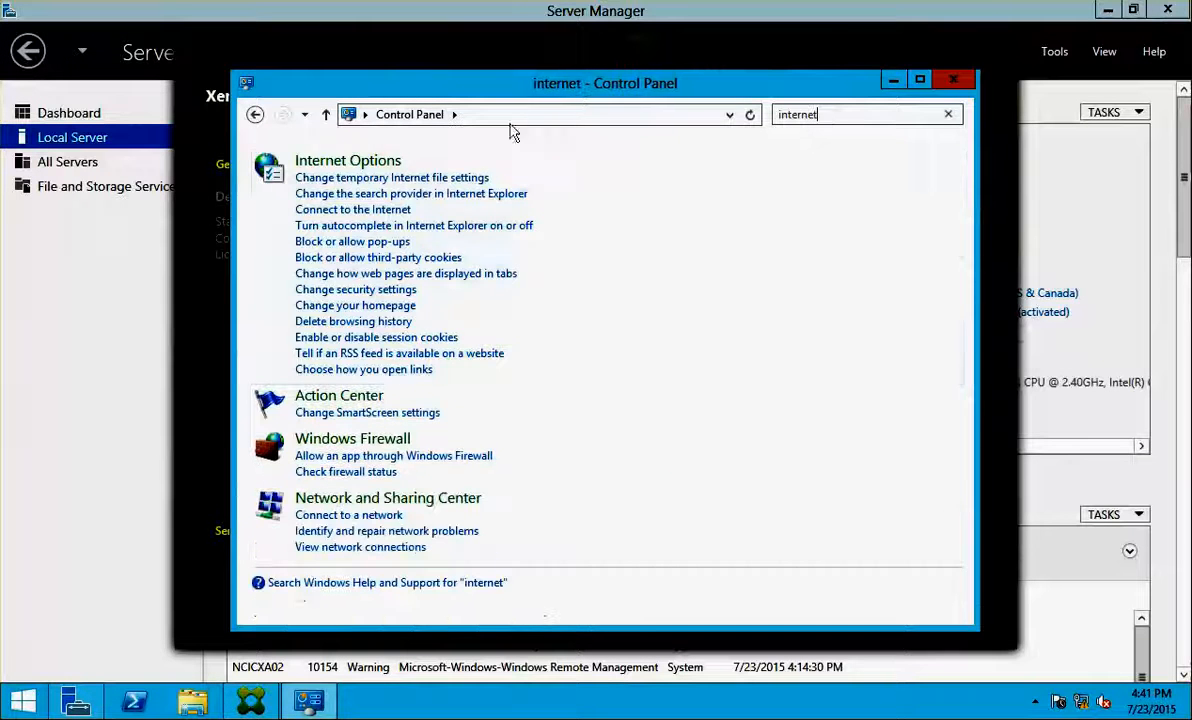
pyautogui.click(345, 161)
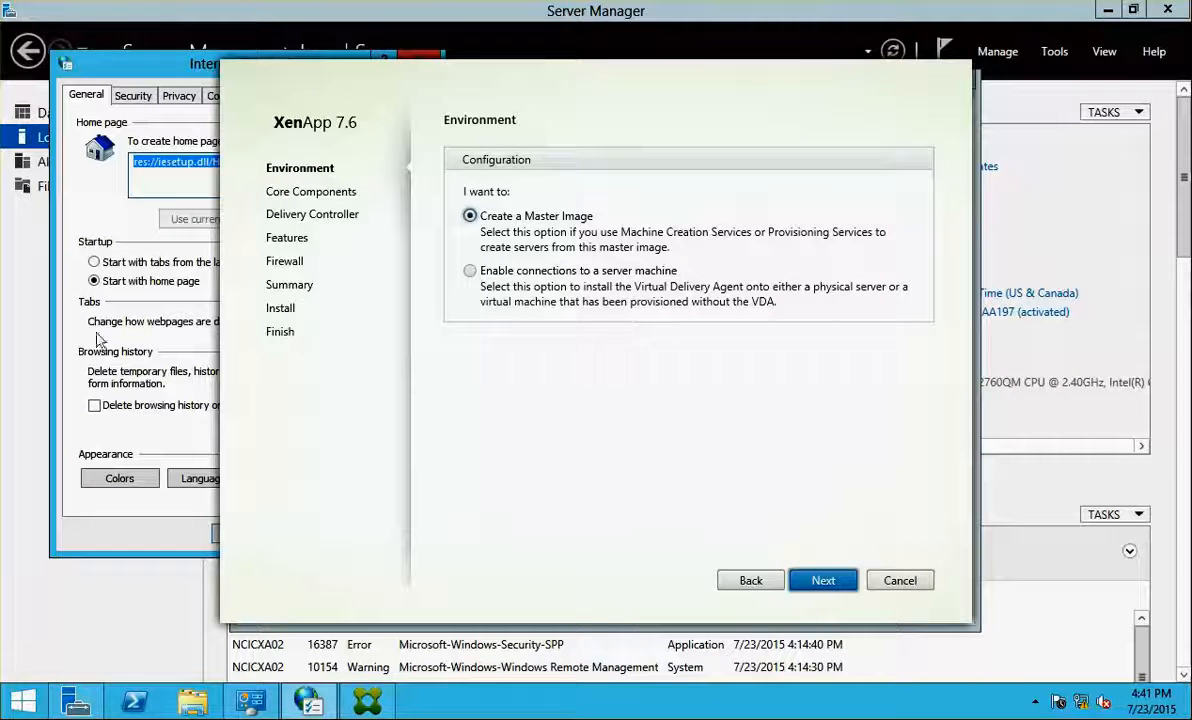
pyautogui.click(178, 81)
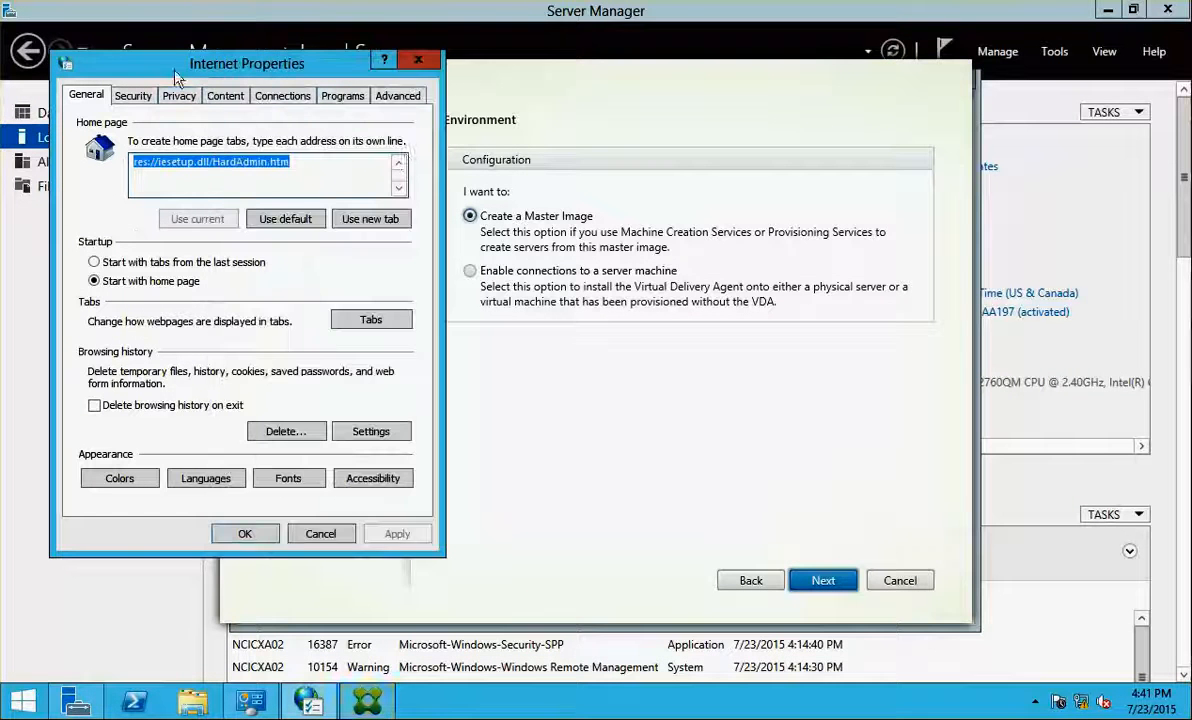
# On the Advanced tab, untick publisher's and server certificate revocation checks and apply
pyautogui.click(396, 94)
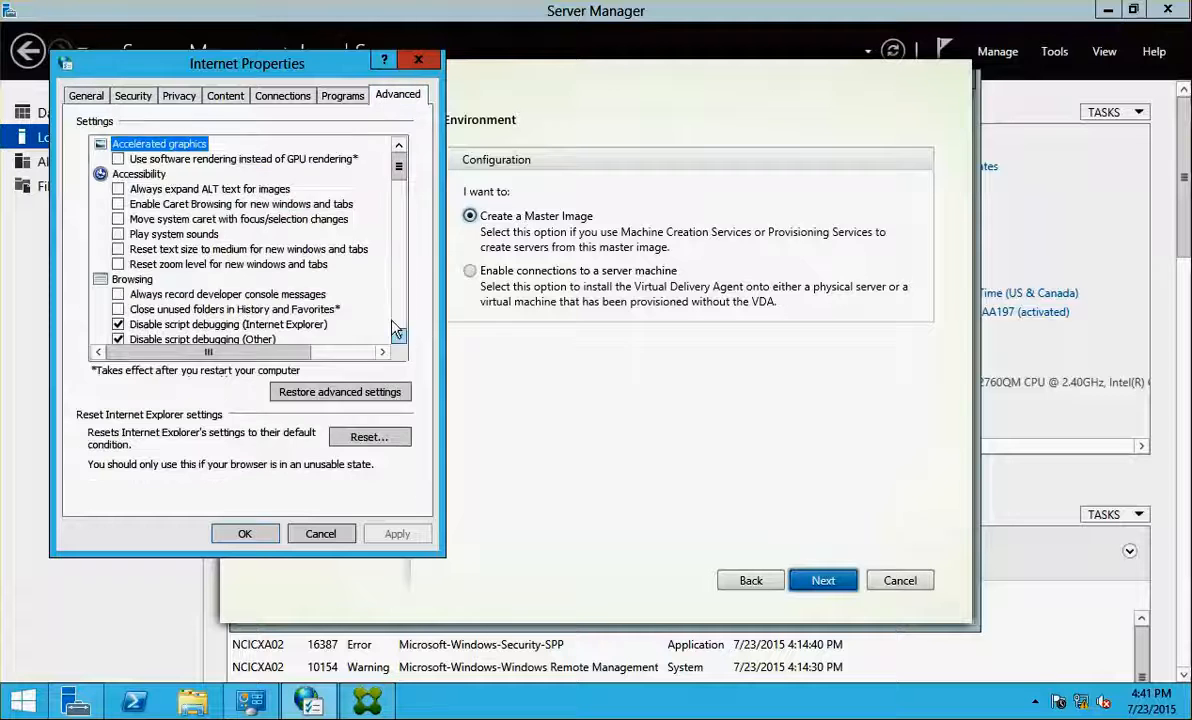
pyautogui.click(406, 310)
pyautogui.click(406, 310)
pyautogui.click(406, 310)
pyautogui.click(406, 310)
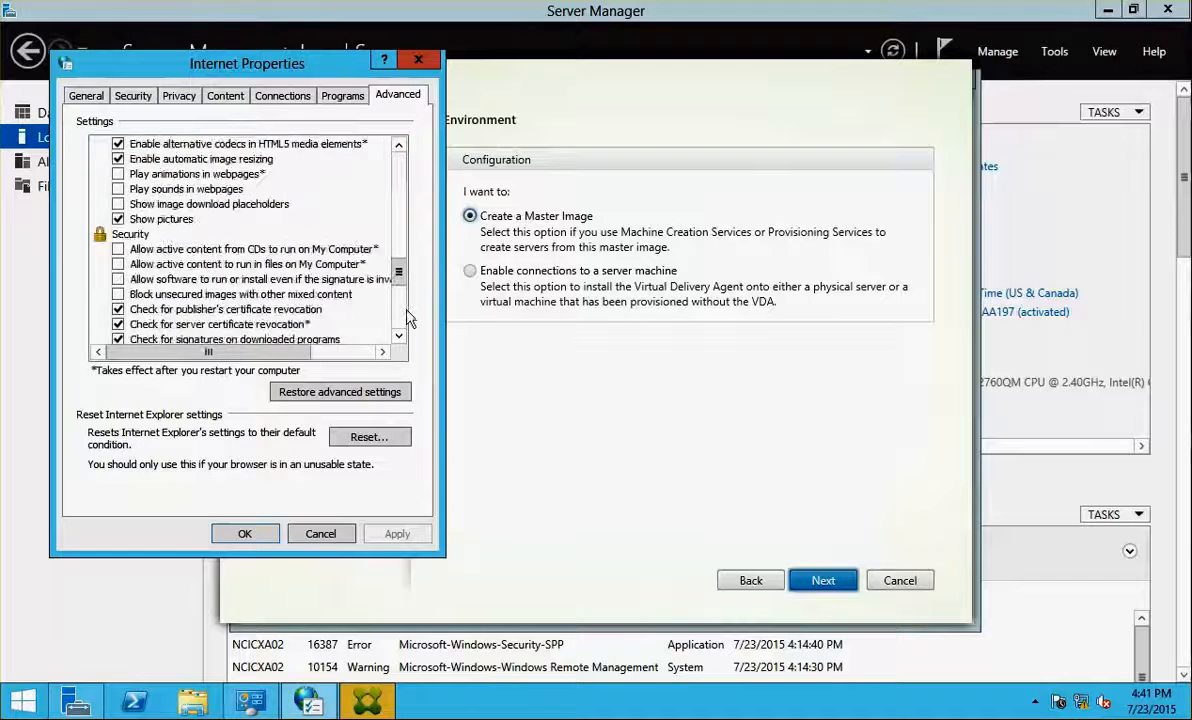
pyautogui.click(406, 310)
pyautogui.scroll(2, 380, 290)
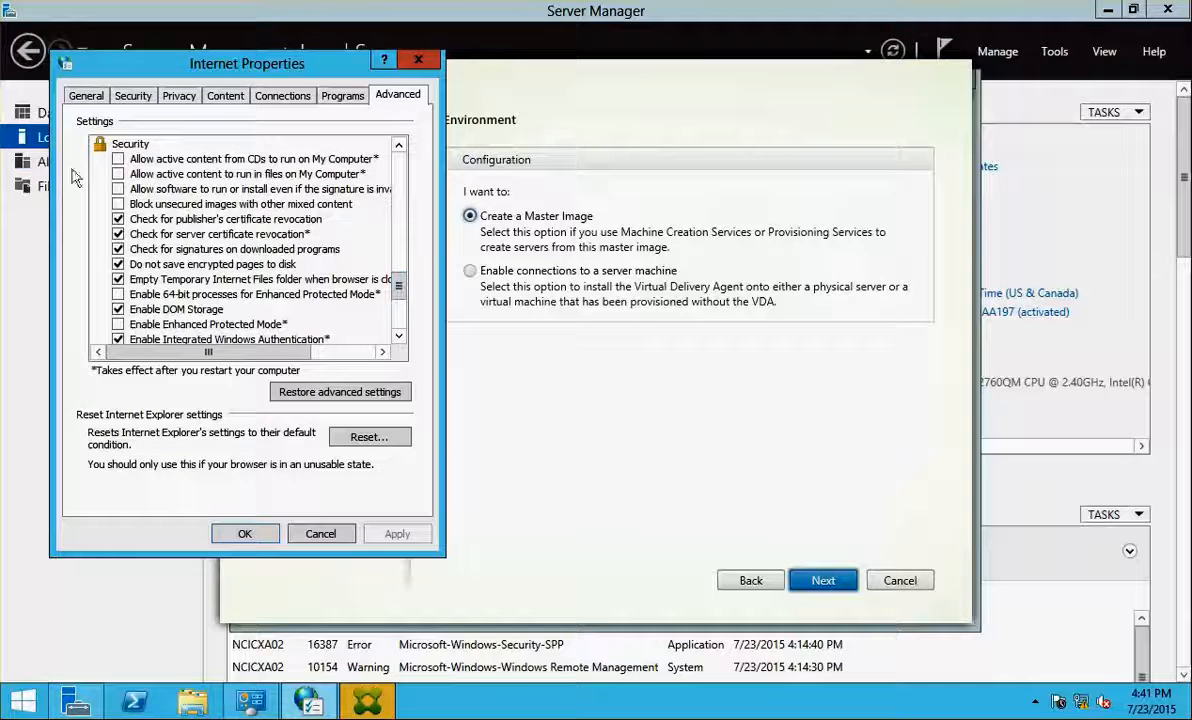
pyautogui.click(118, 219)
pyautogui.click(118, 234)
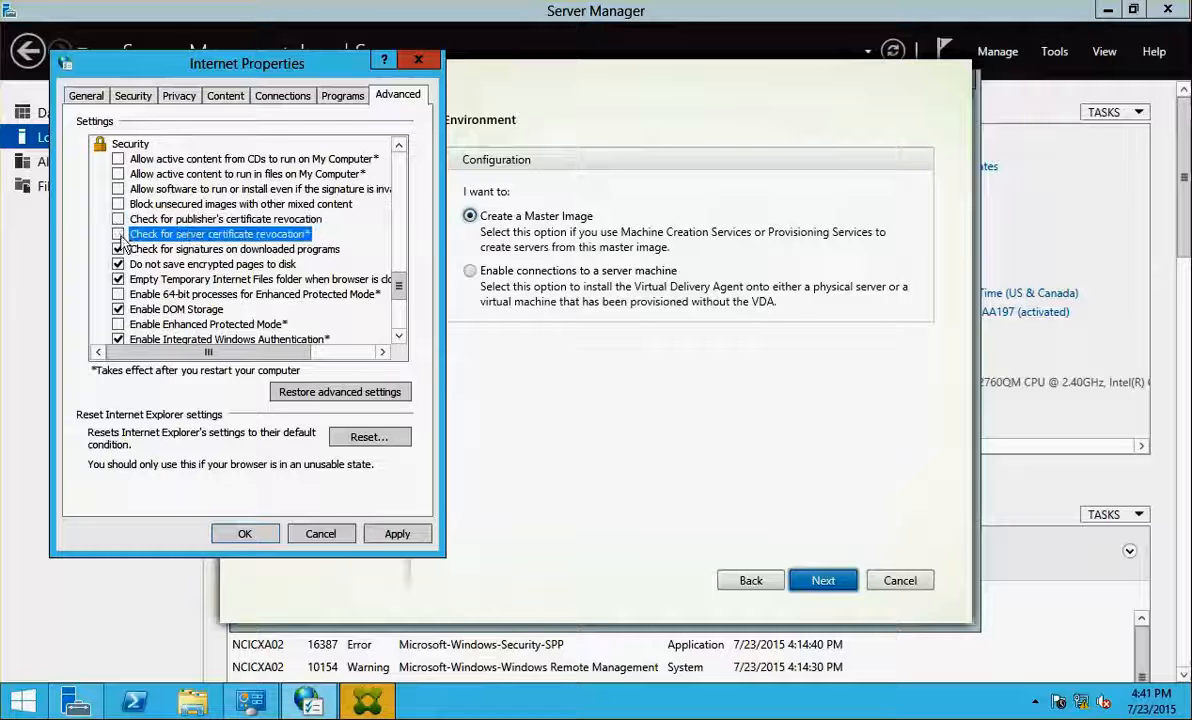
pyautogui.click(396, 533)
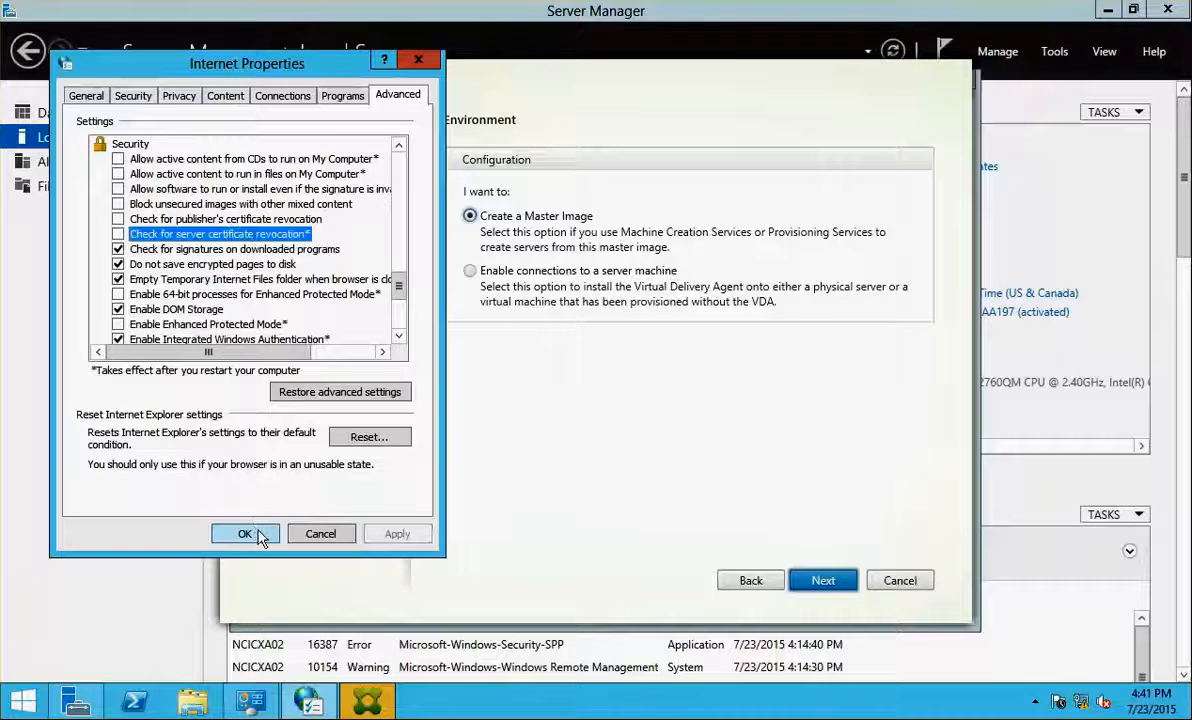
pyautogui.click(258, 535)
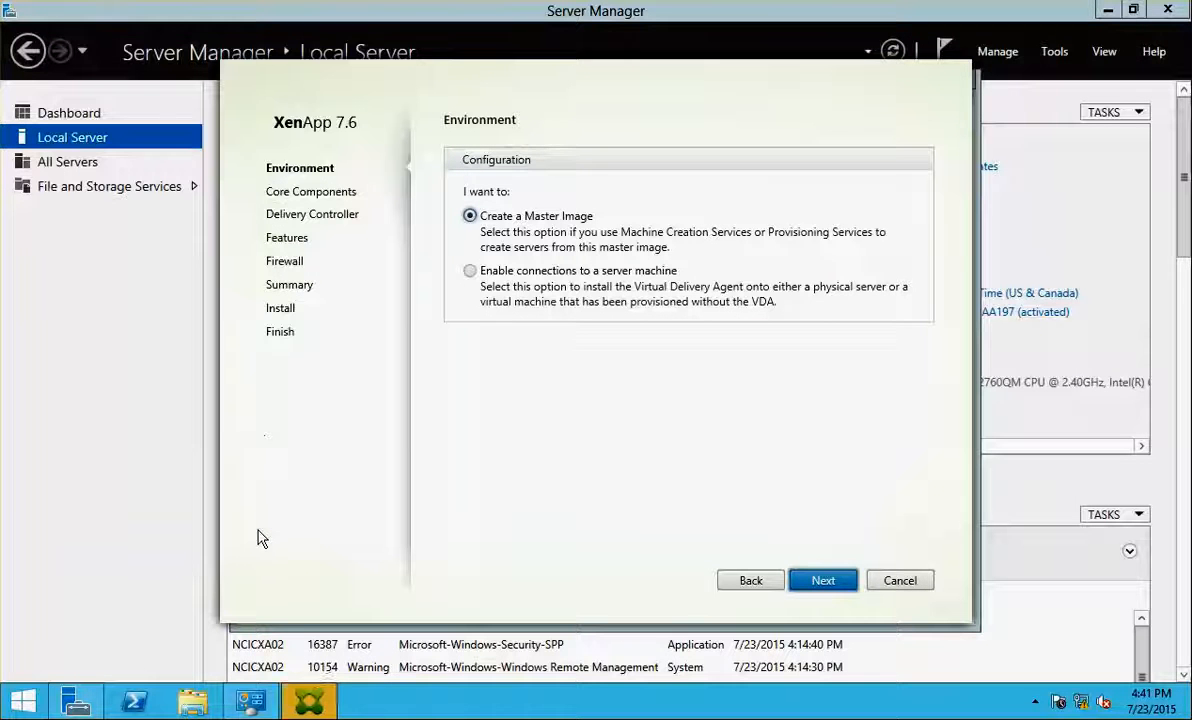
# Enable connections to a server machine and continue past the core components page
pyautogui.click(474, 272)
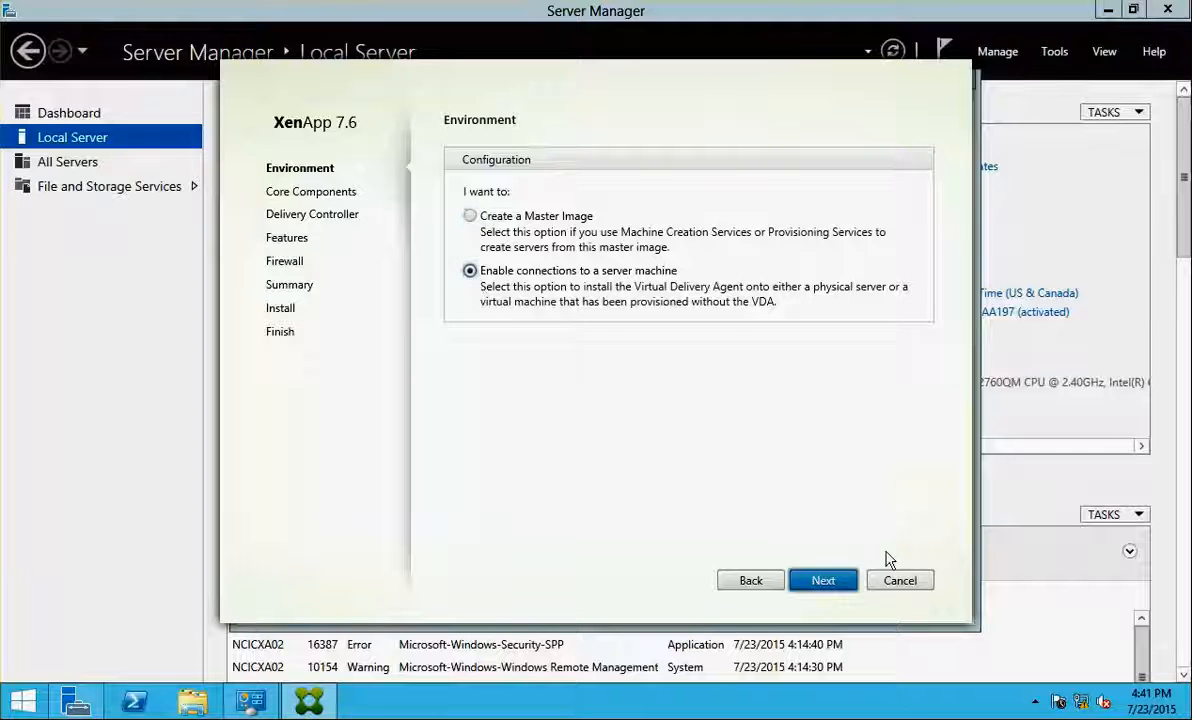
pyautogui.click(823, 580)
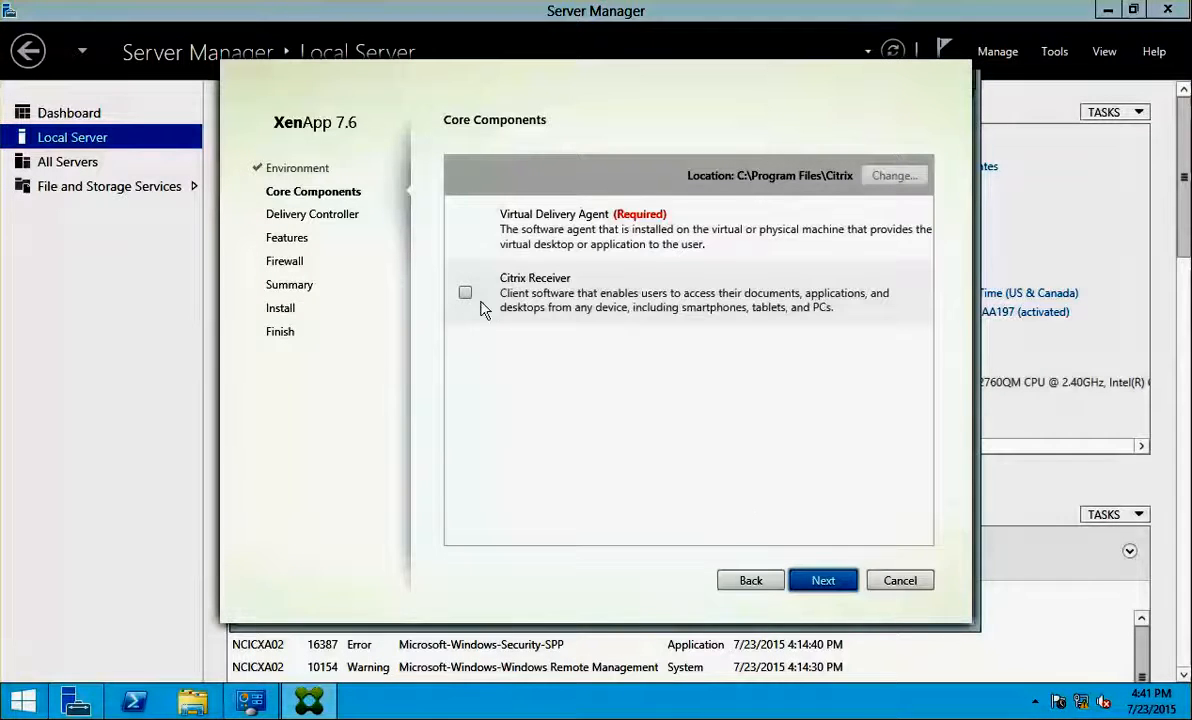
pyautogui.press('Return')
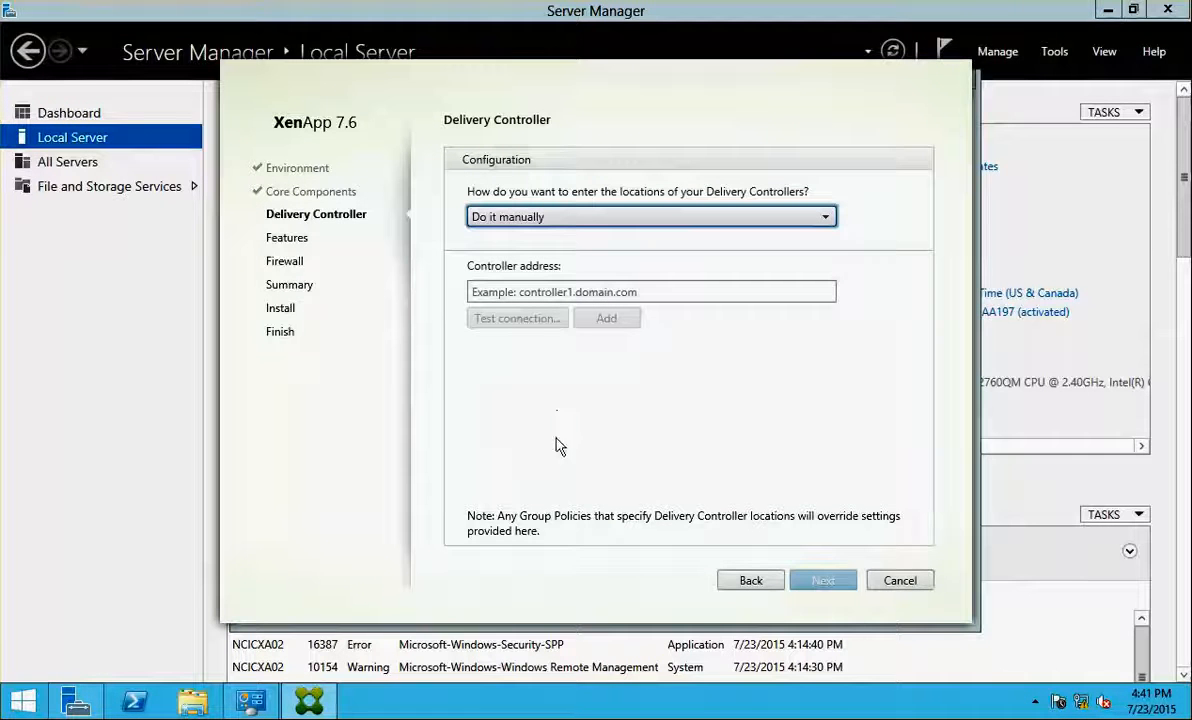
pyautogui.click(750, 581)
pyautogui.click(805, 580)
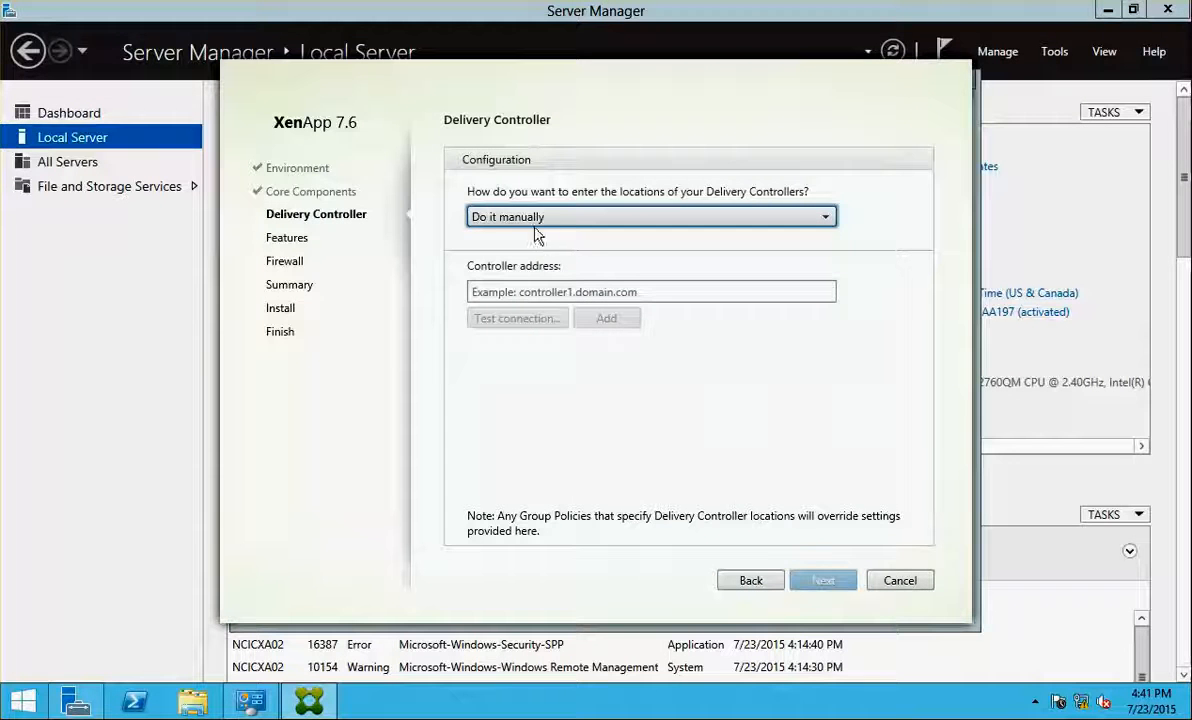
# Choose 'Do it later' for the Delivery Controller, keep default features and firewall rules, and install
pyautogui.click(492, 216)
pyautogui.click(492, 237)
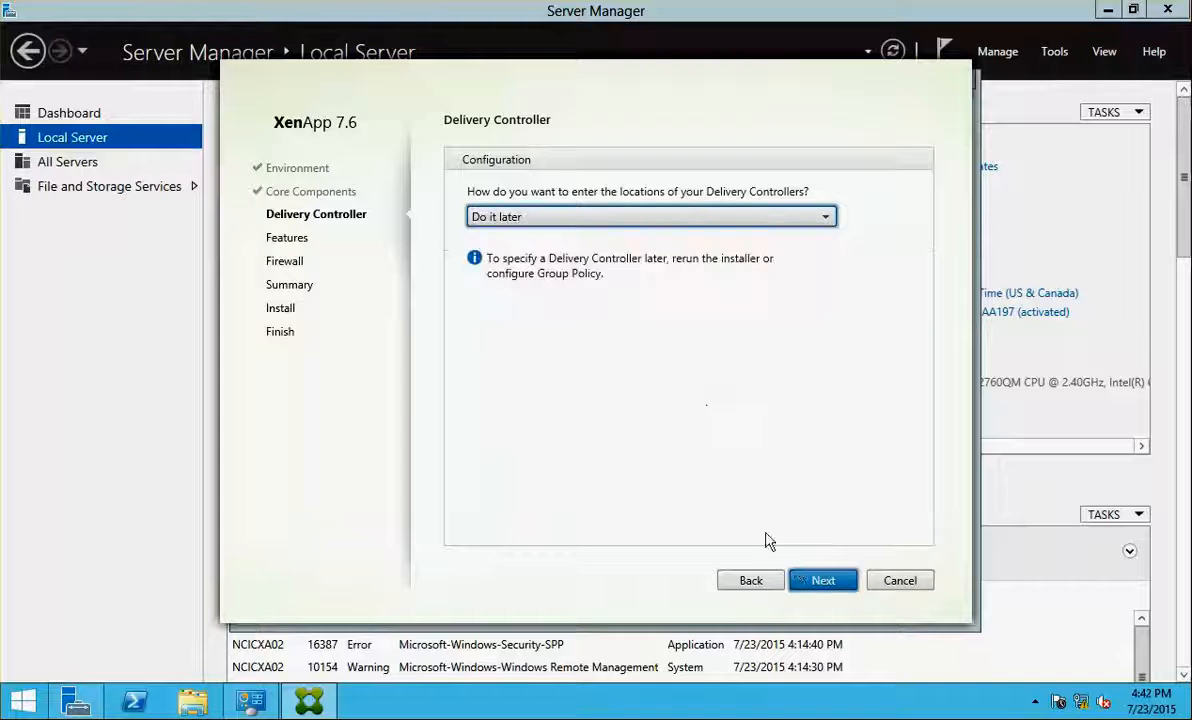
pyautogui.click(822, 581)
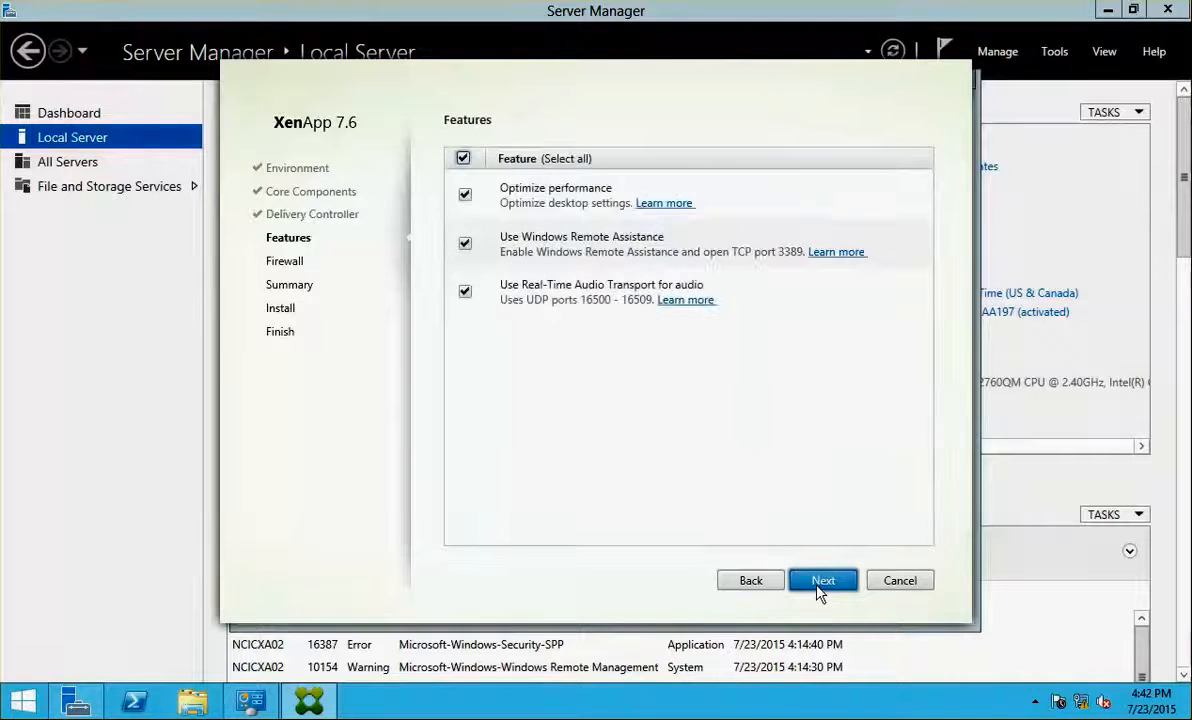
pyautogui.click(818, 588)
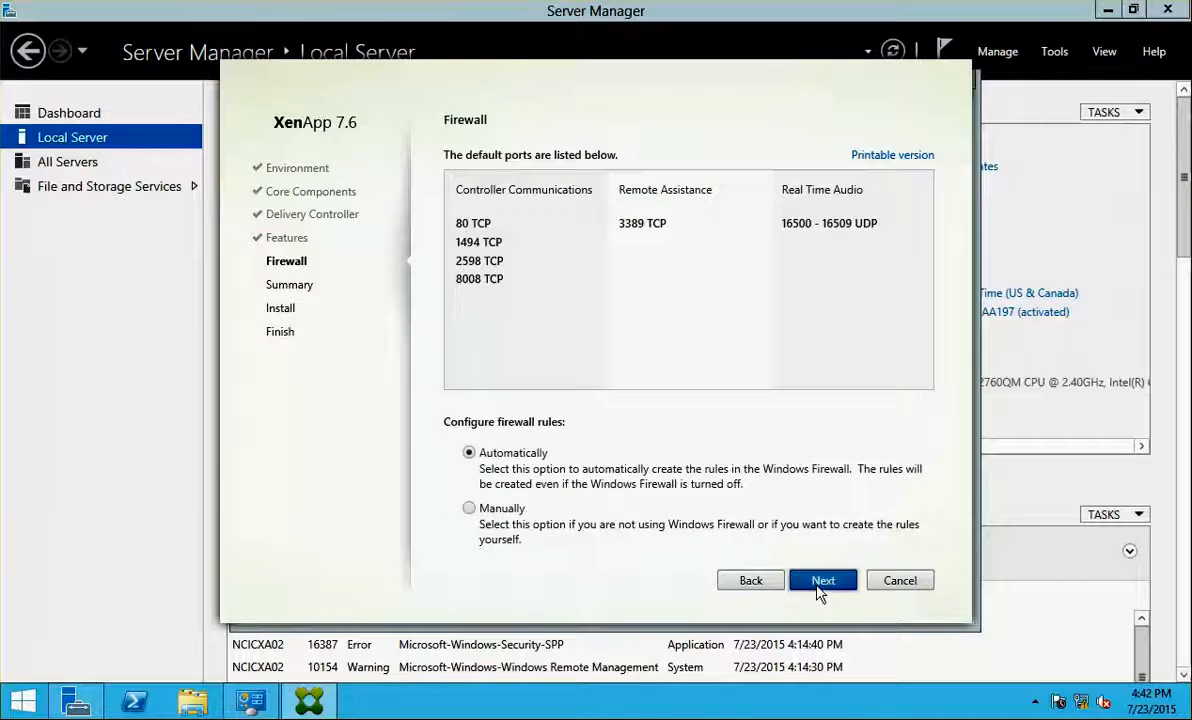
pyautogui.click(818, 588)
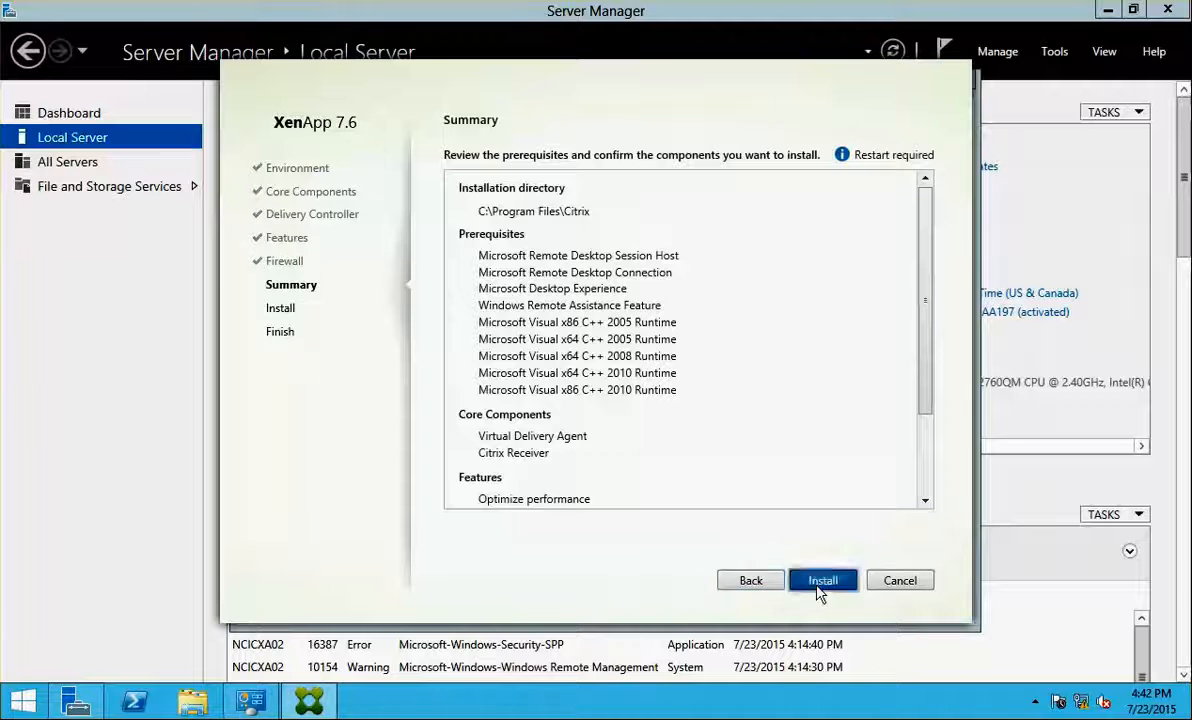
pyautogui.click(818, 588)
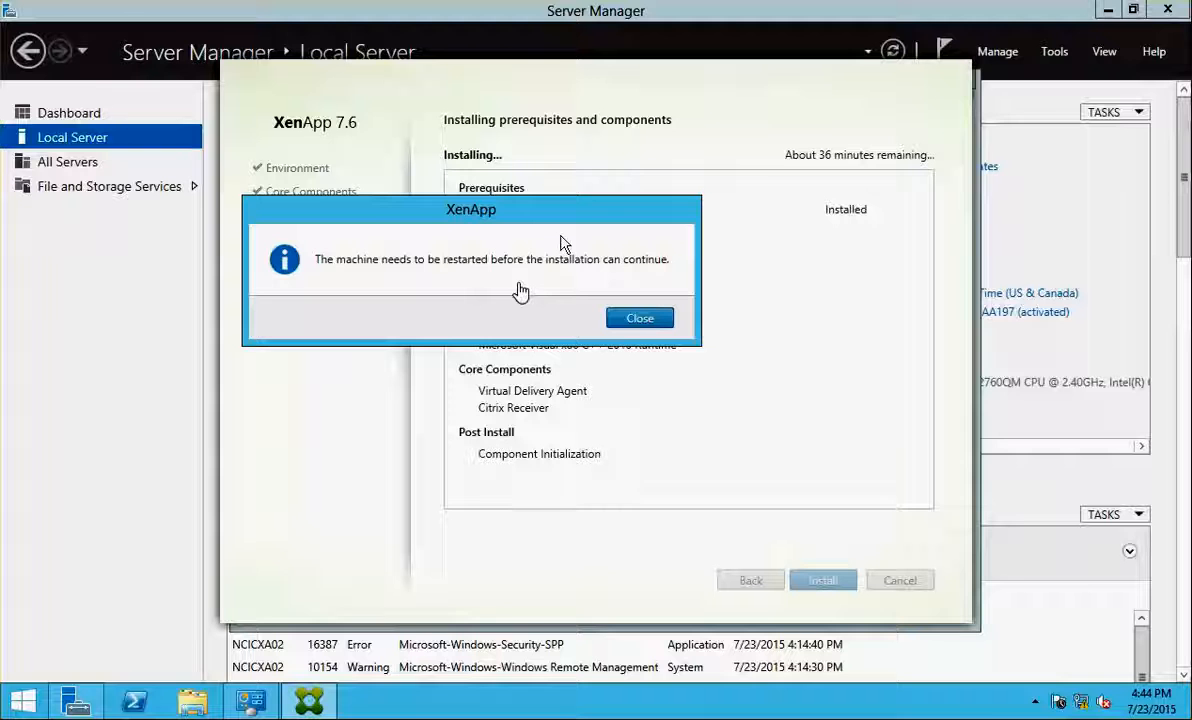
# Close the restart-required notice so NCICXA02 reboots
pyautogui.click(617, 322)
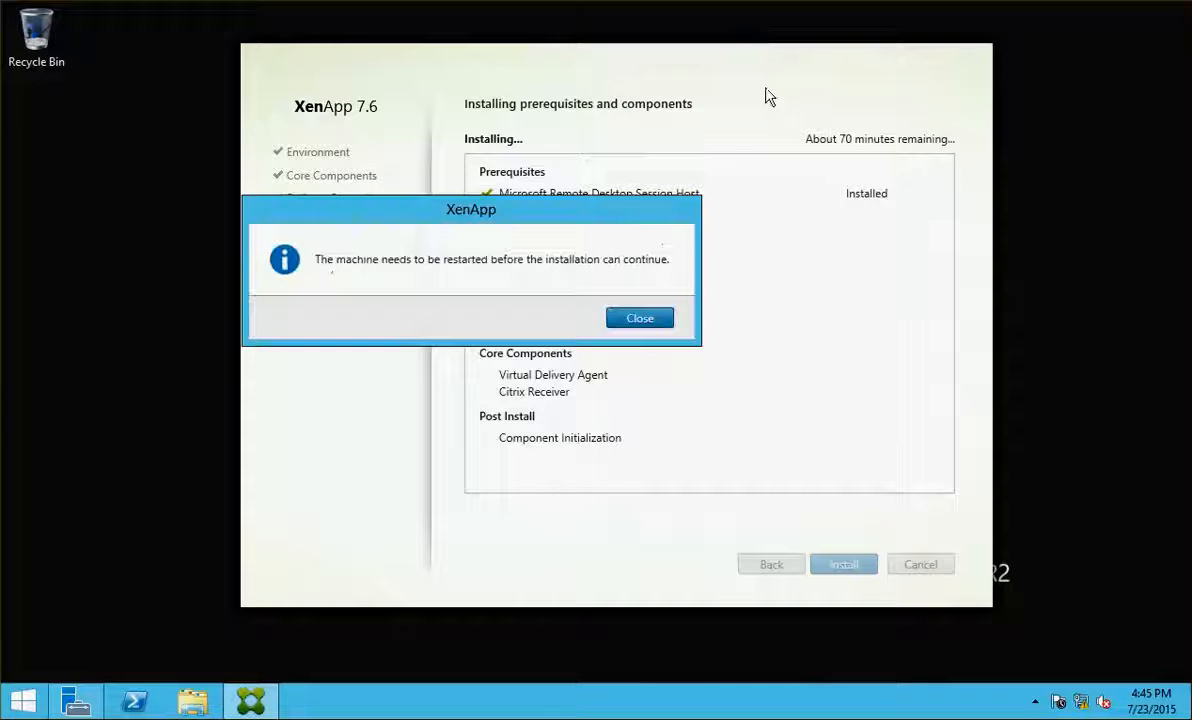
# Acknowledge the first server's restart notice and attempt signing in as netsoft\administrator
pyautogui.click(640, 320)
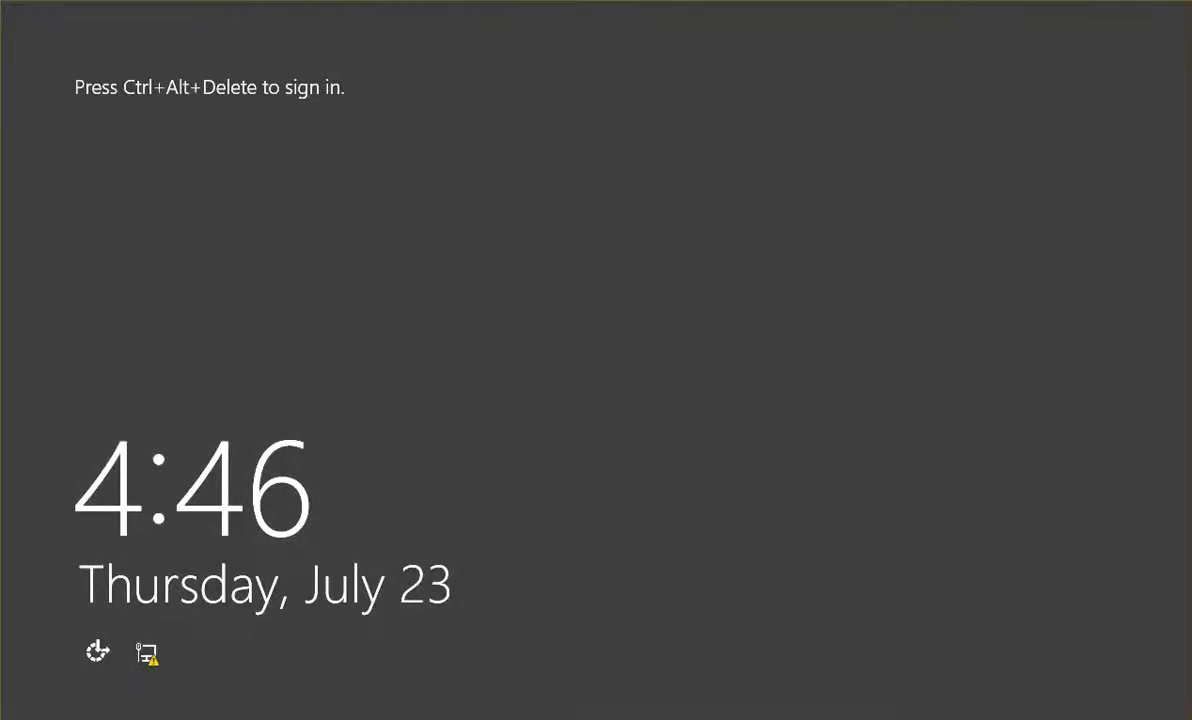
pyautogui.hotkey('ctrl', 'alt', 'Delete')
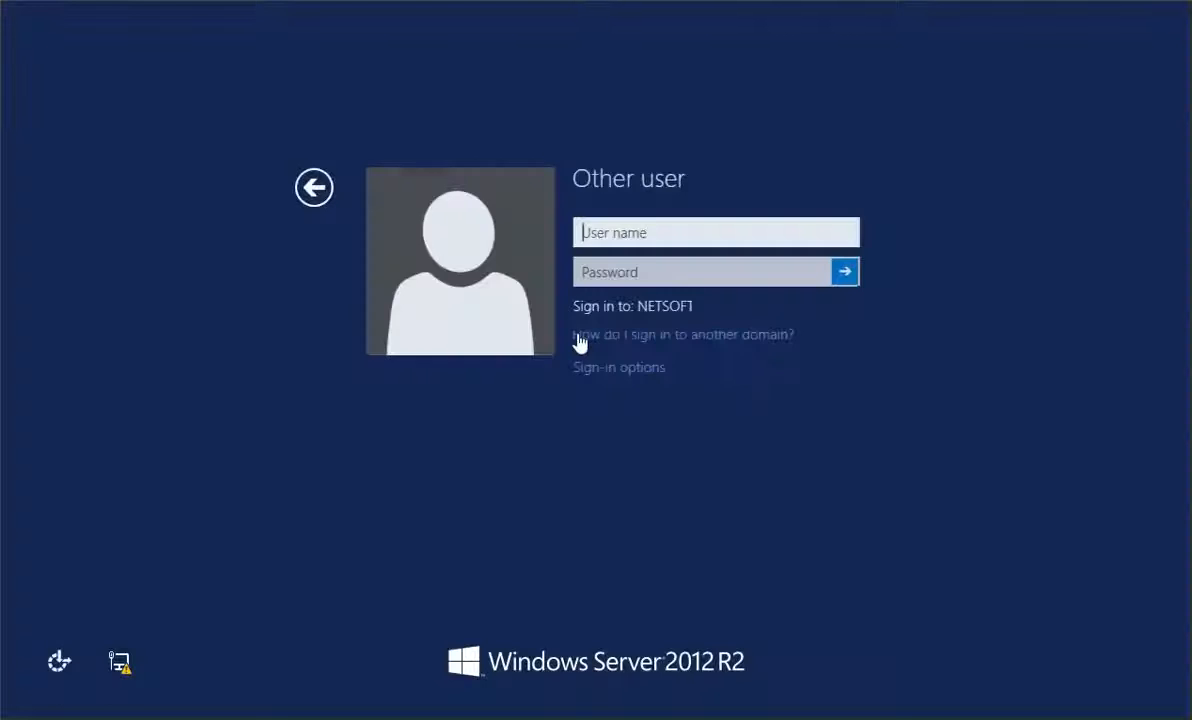
pyautogui.write('netsoft\\netsoft')
pyautogui.press('BackSpace')
pyautogui.press('BackSpace')
pyautogui.press('BackSpace')
pyautogui.press('BackSpace')
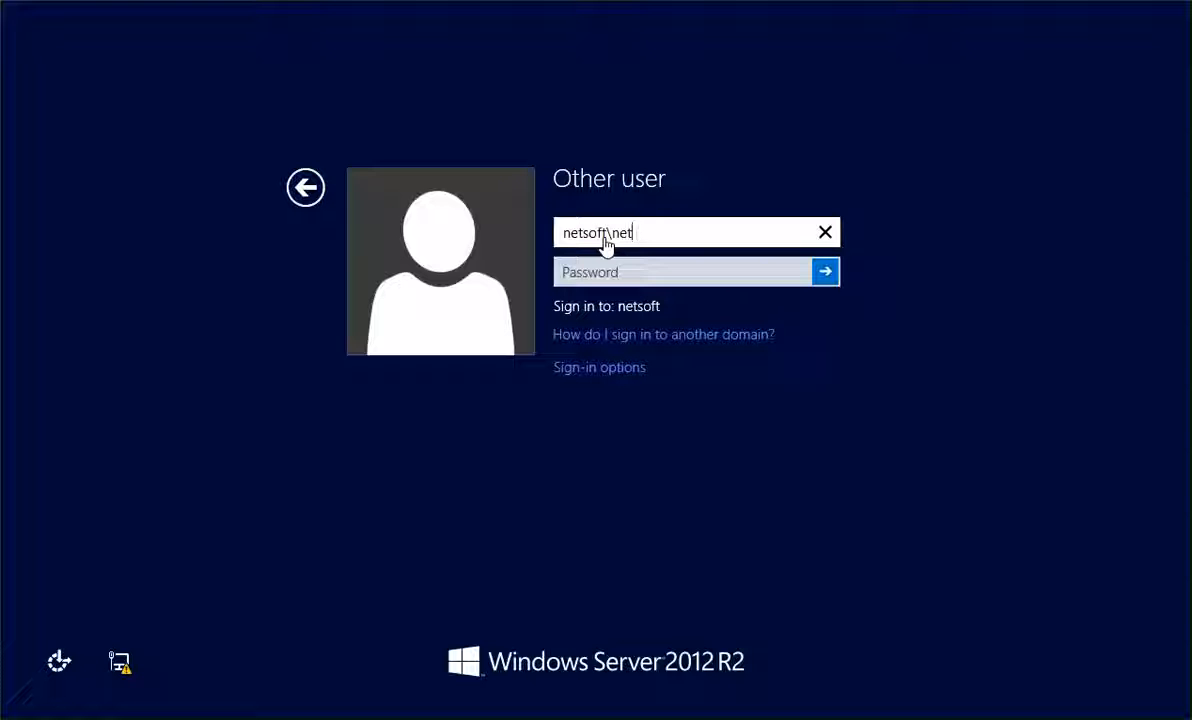
pyautogui.write('adminim')
pyautogui.press('BackSpace')
pyautogui.press('BackSpace')
pyautogui.write('istrator')
pyautogui.press('Tab')
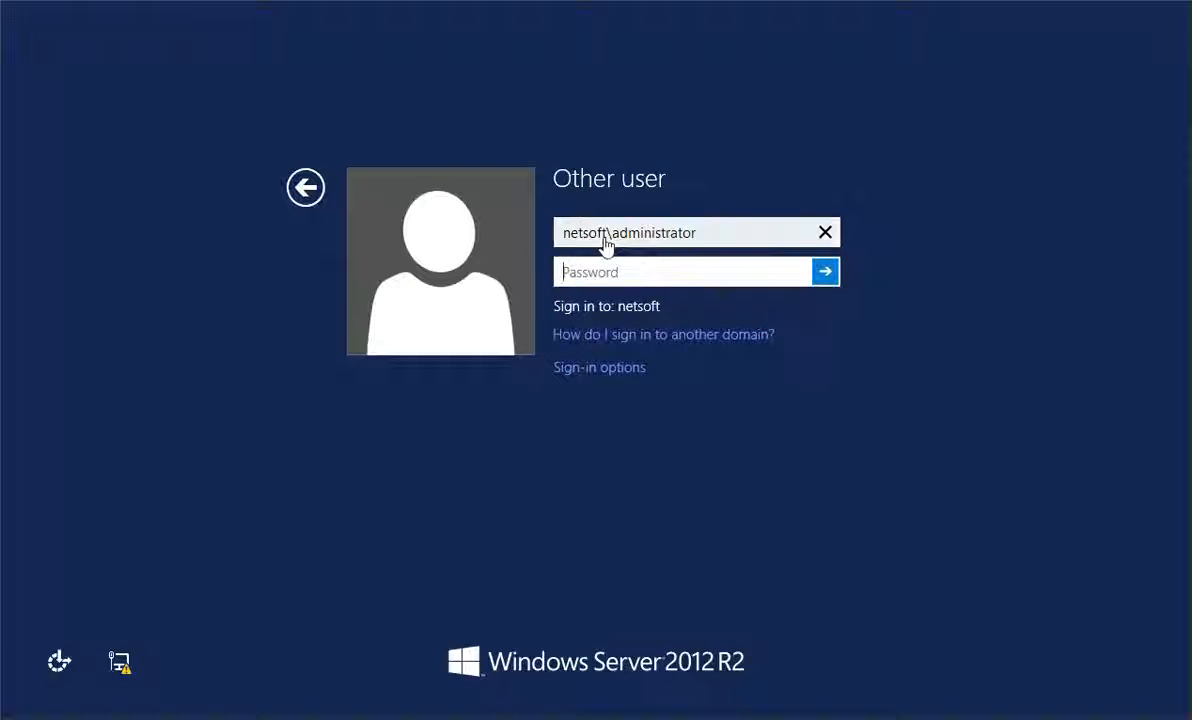
pyautogui.write('••••••')
pyautogui.press('Return')
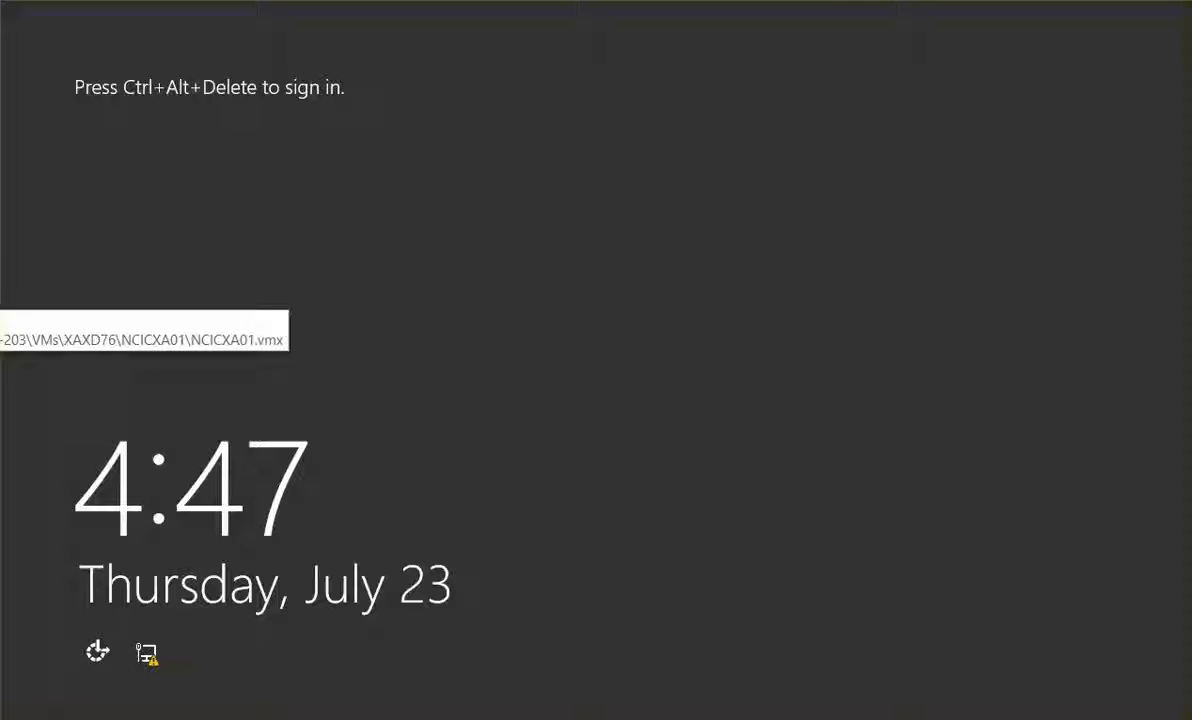
# Sign in again to the NETSOFT domain as administrator with the account password
pyautogui.hotkey('ctrl', 'alt', 'Delete')
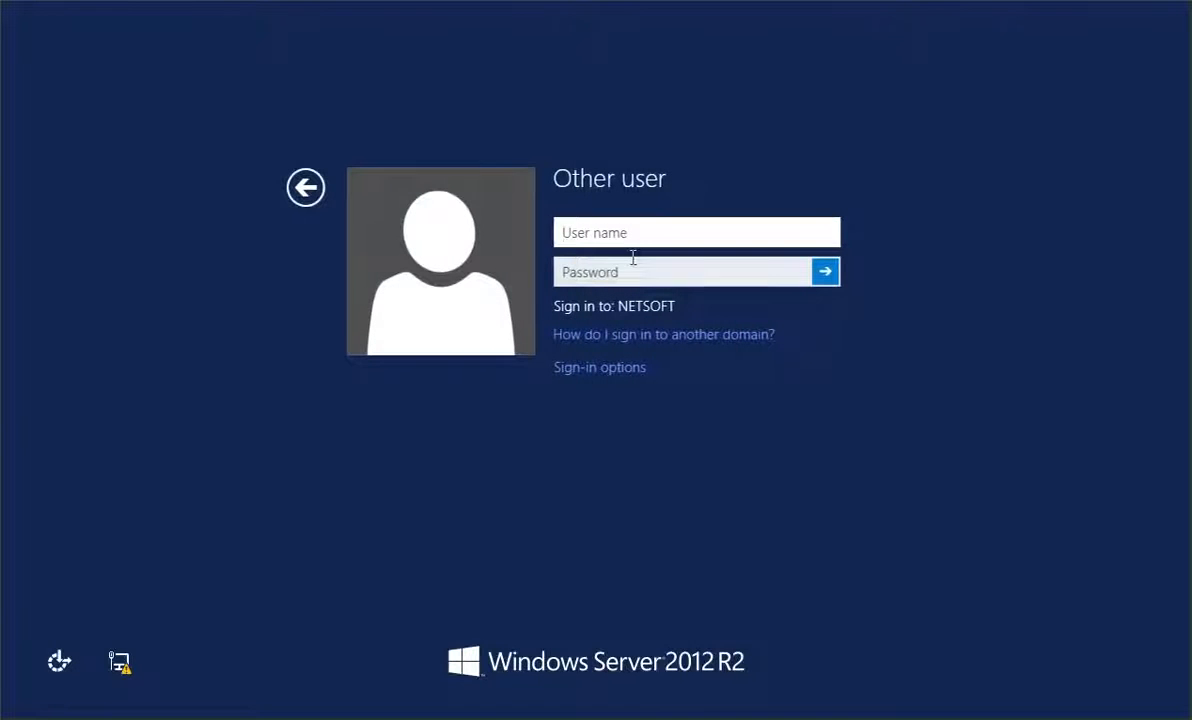
pyautogui.write('netsoft')
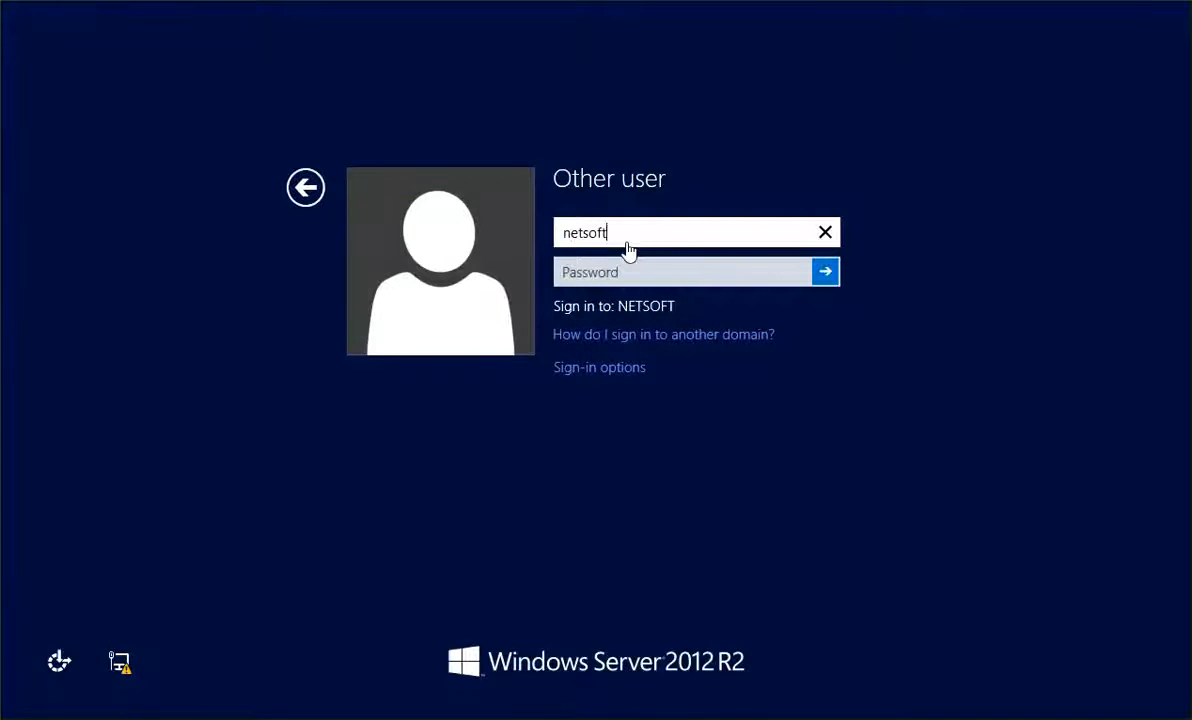
pyautogui.write('\\administar')
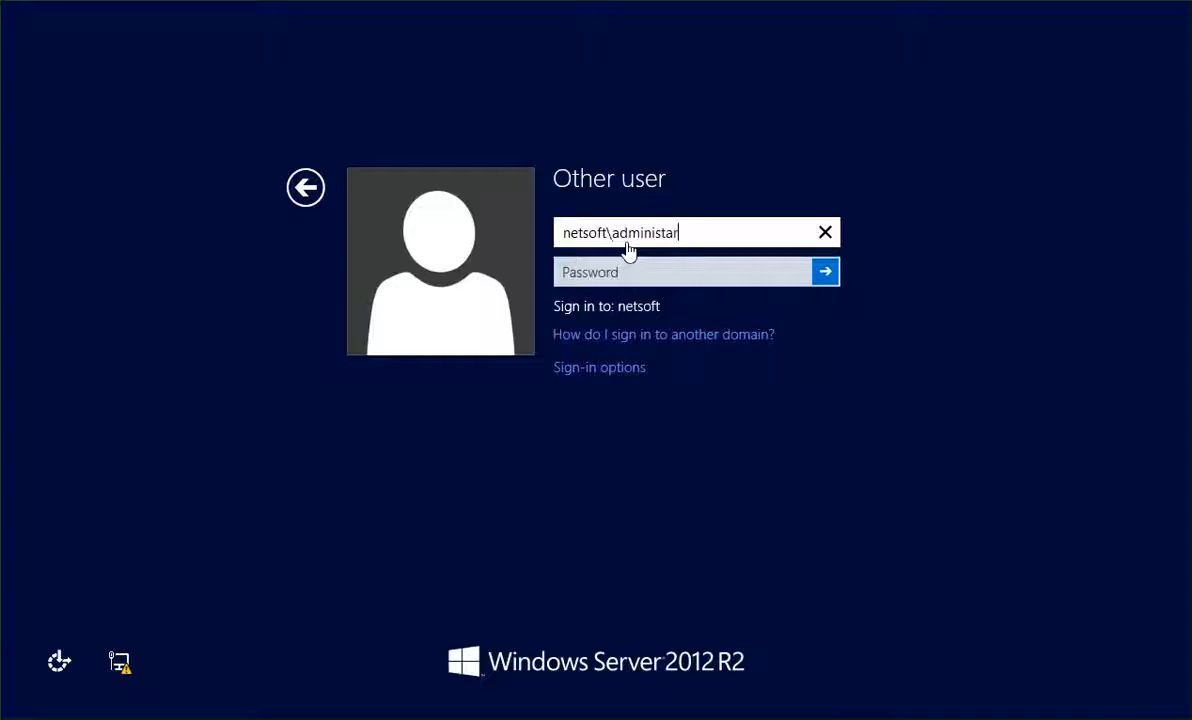
pyautogui.write('tor')
pyautogui.press('Tab')
pyautogui.write('***')
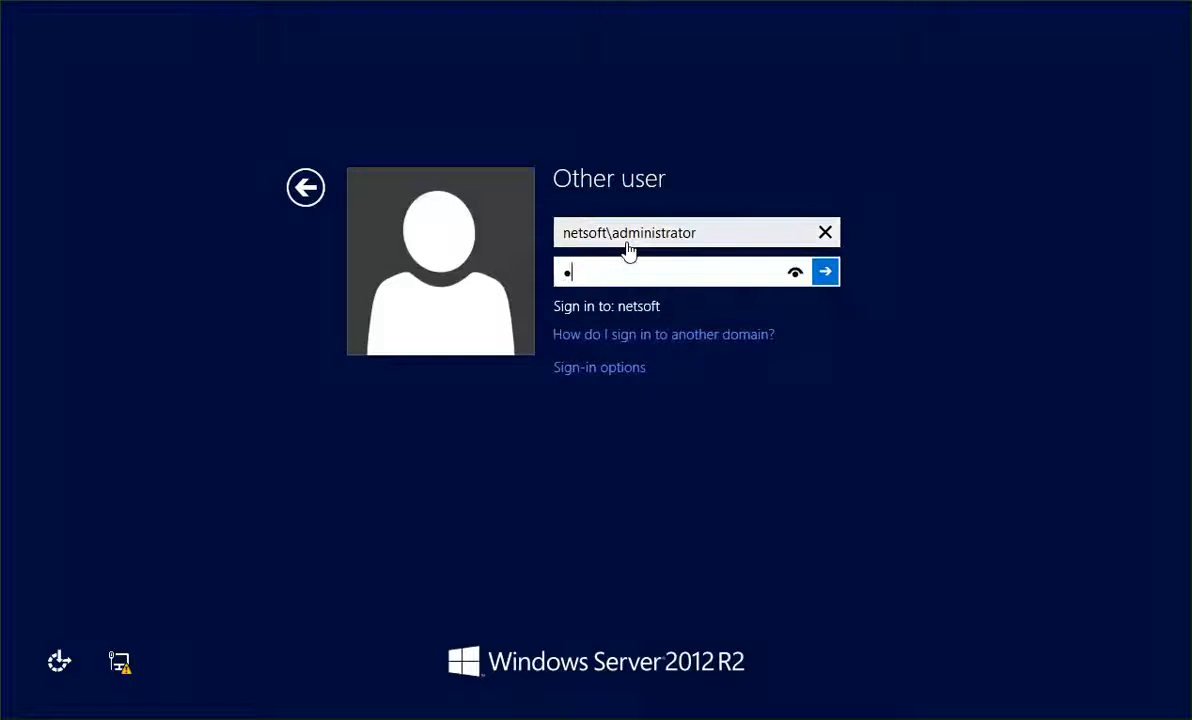
pyautogui.write('*')
pyautogui.press('BackSpace')
pyautogui.press('BackSpace')
pyautogui.press('BackSpace')
pyautogui.press('BackSpace')
pyautogui.write('*********')
pyautogui.press('Return')
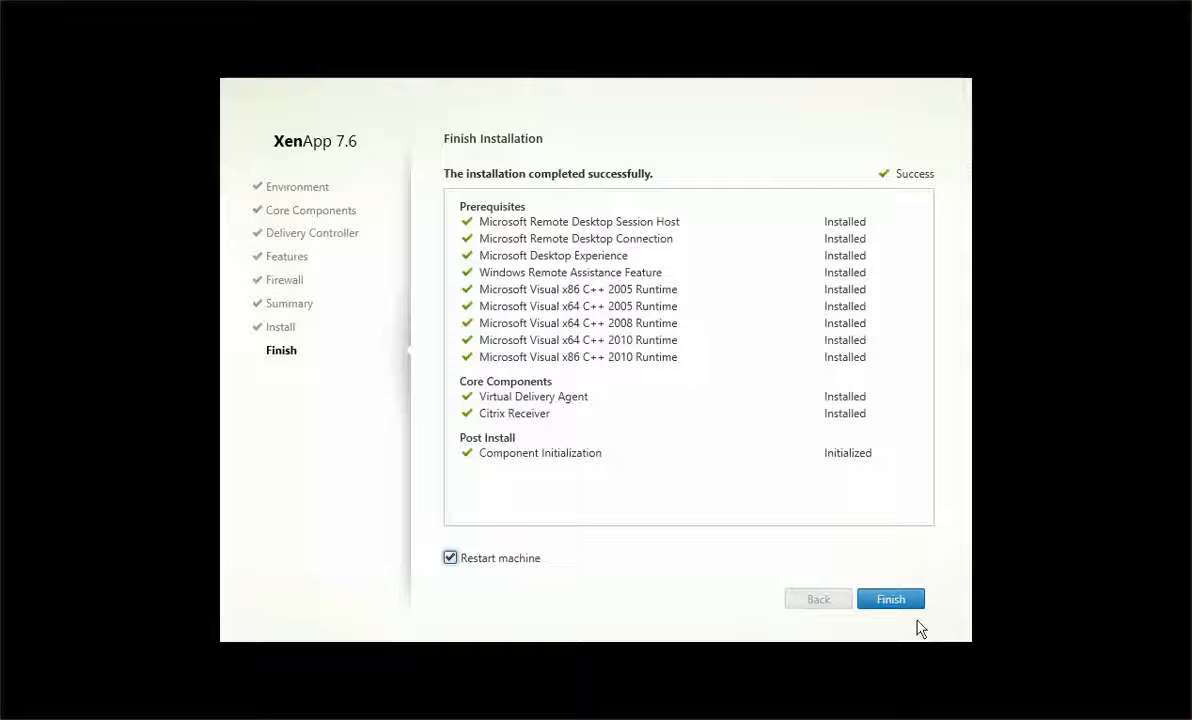
# Finish the agent installation with Restart machine left checked
pyautogui.click(891, 599)
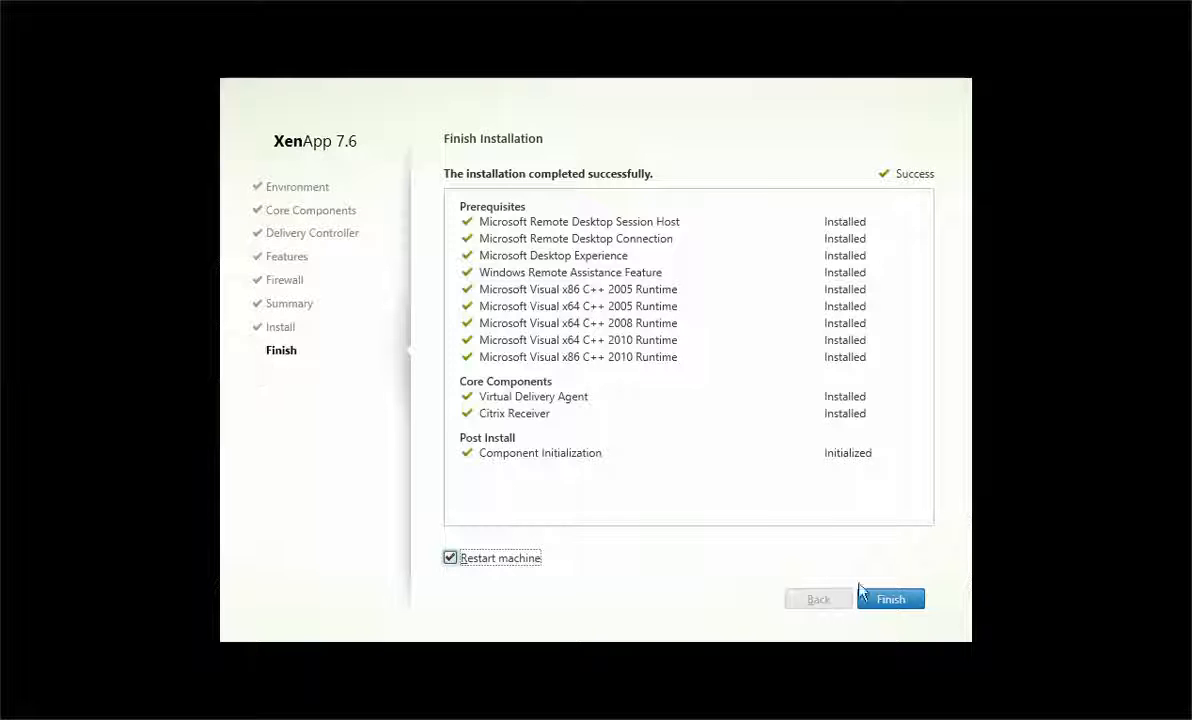
pyautogui.click(889, 603)
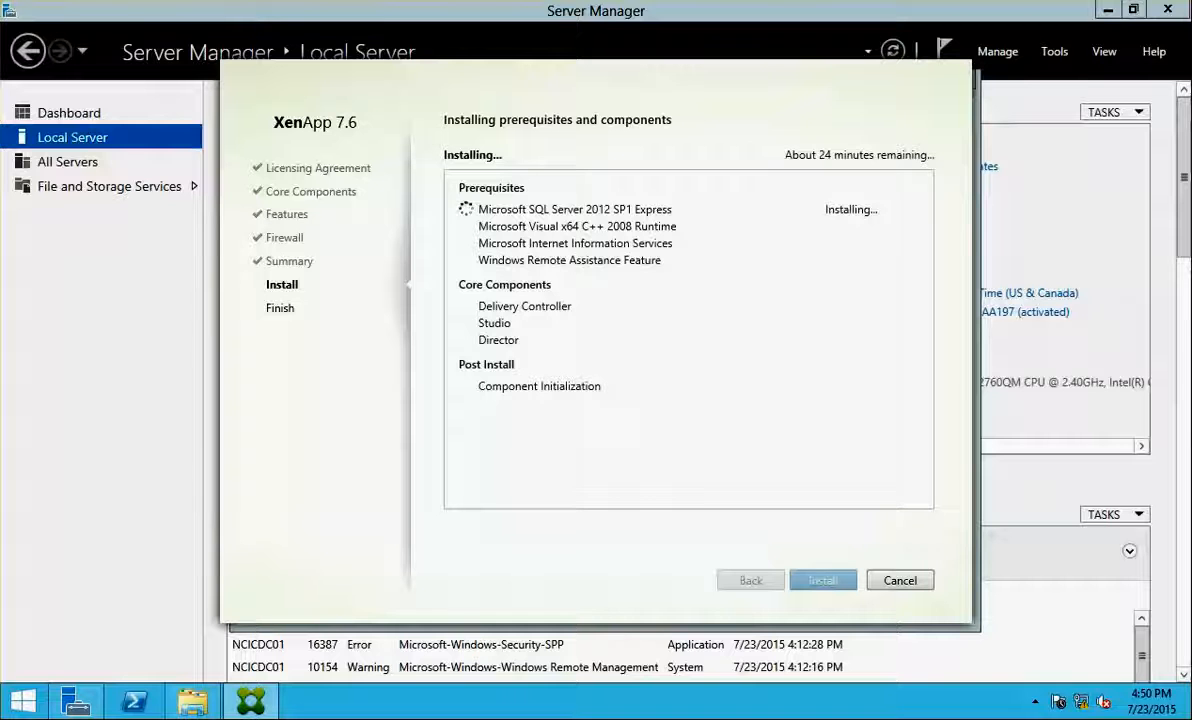
# Review the VM's 8 GB memory in VM Settings without changes, then switch to NCICXA01
pyautogui.click(0, 0)
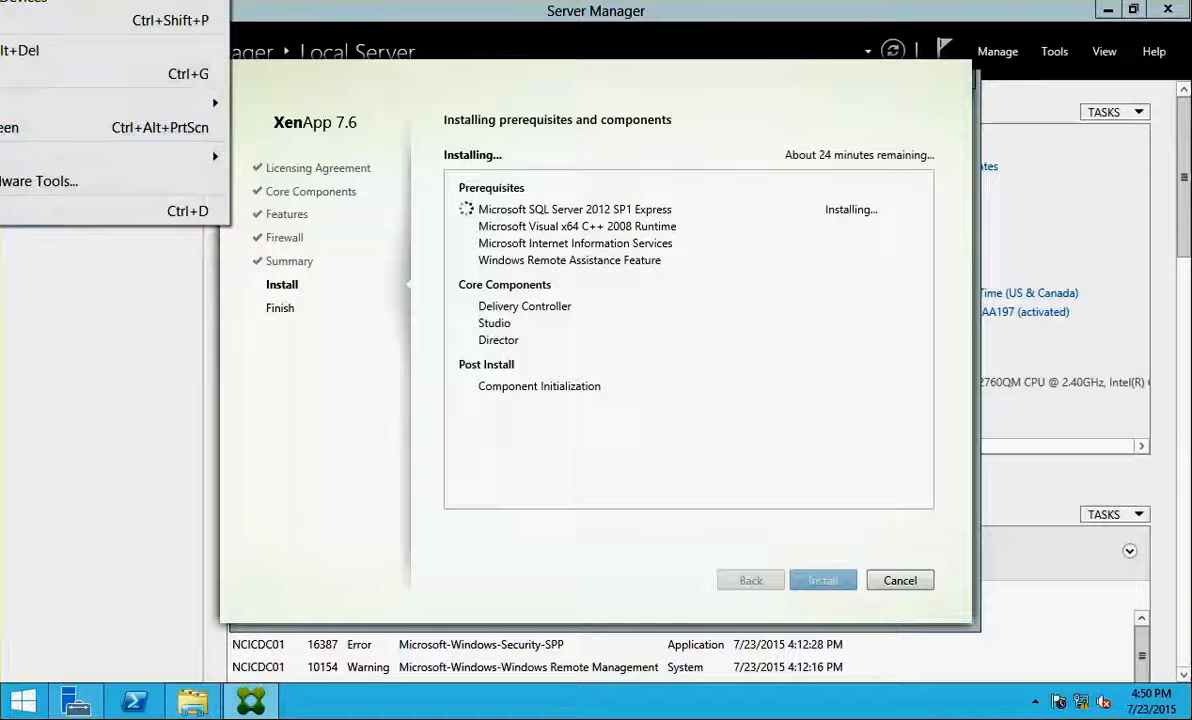
pyautogui.click(100, 211)
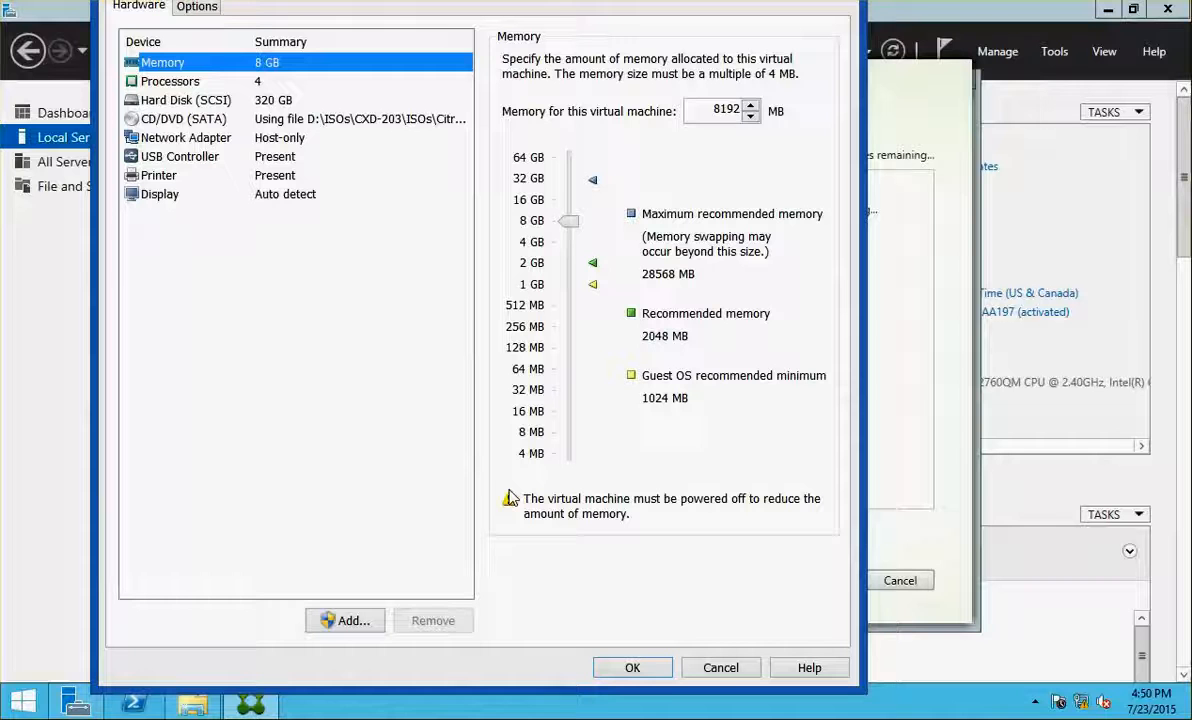
pyautogui.click(722, 668)
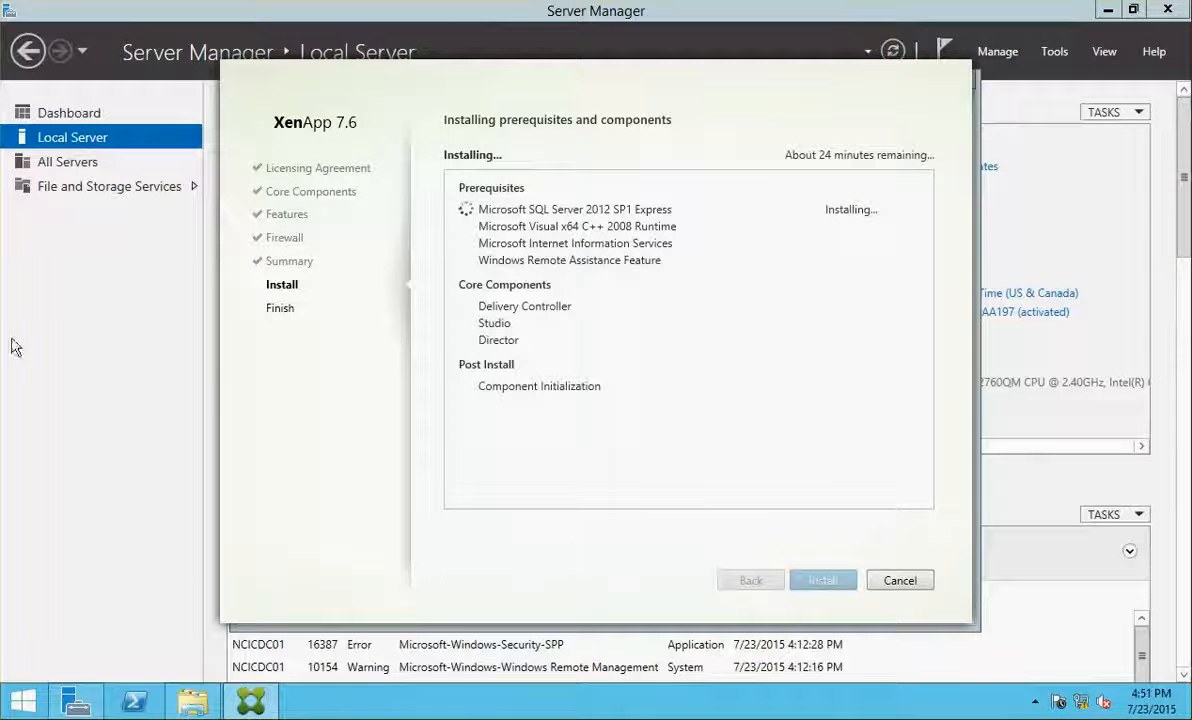
pyautogui.click(0, 305)
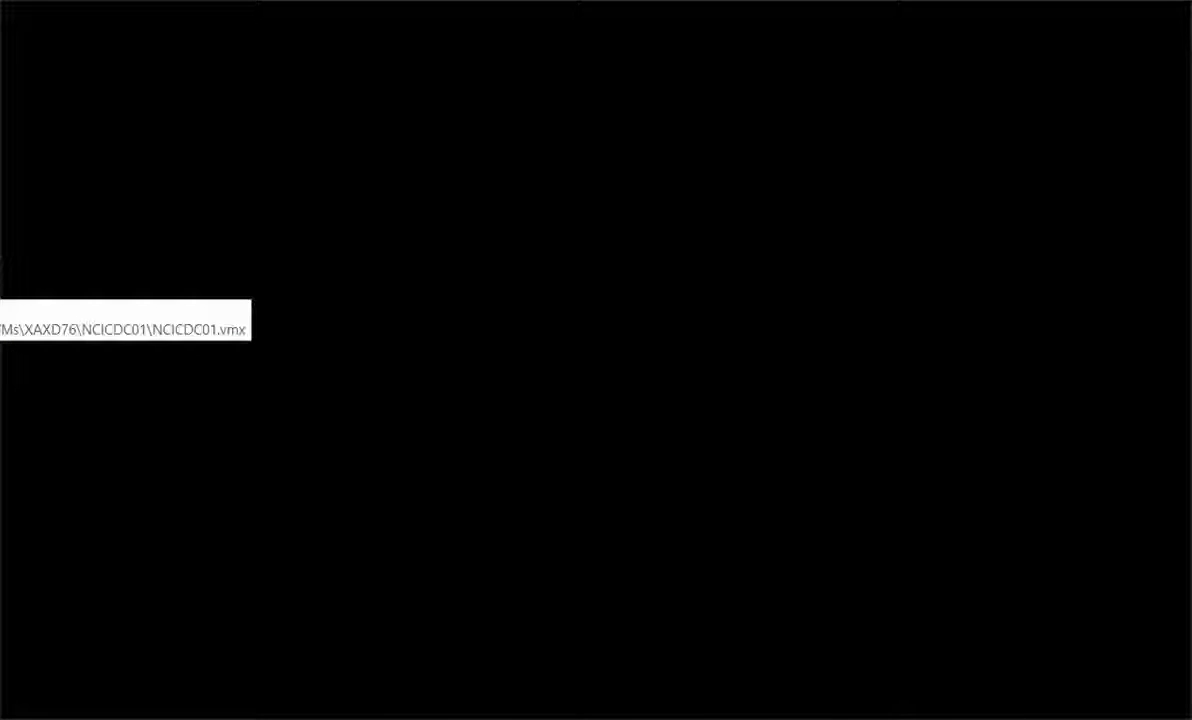
# Switch to the VM console and attempt signing in as netsoft\administrator
pyautogui.click(1, 320)
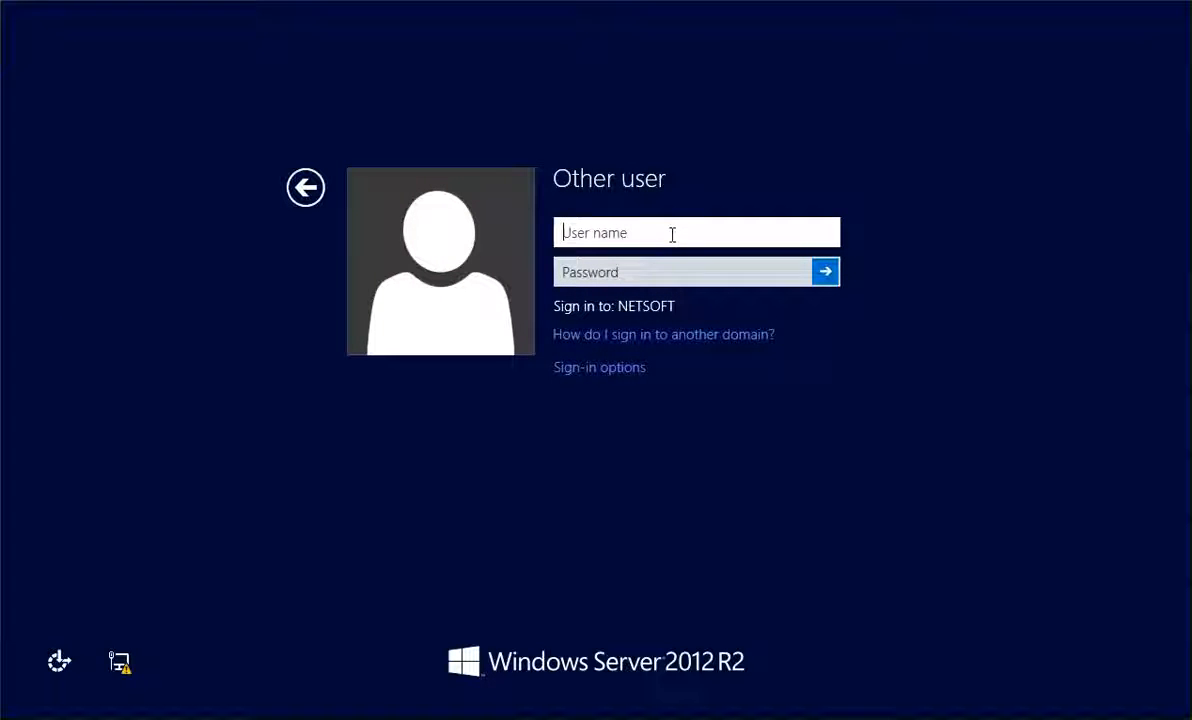
pyautogui.write('netsoft')
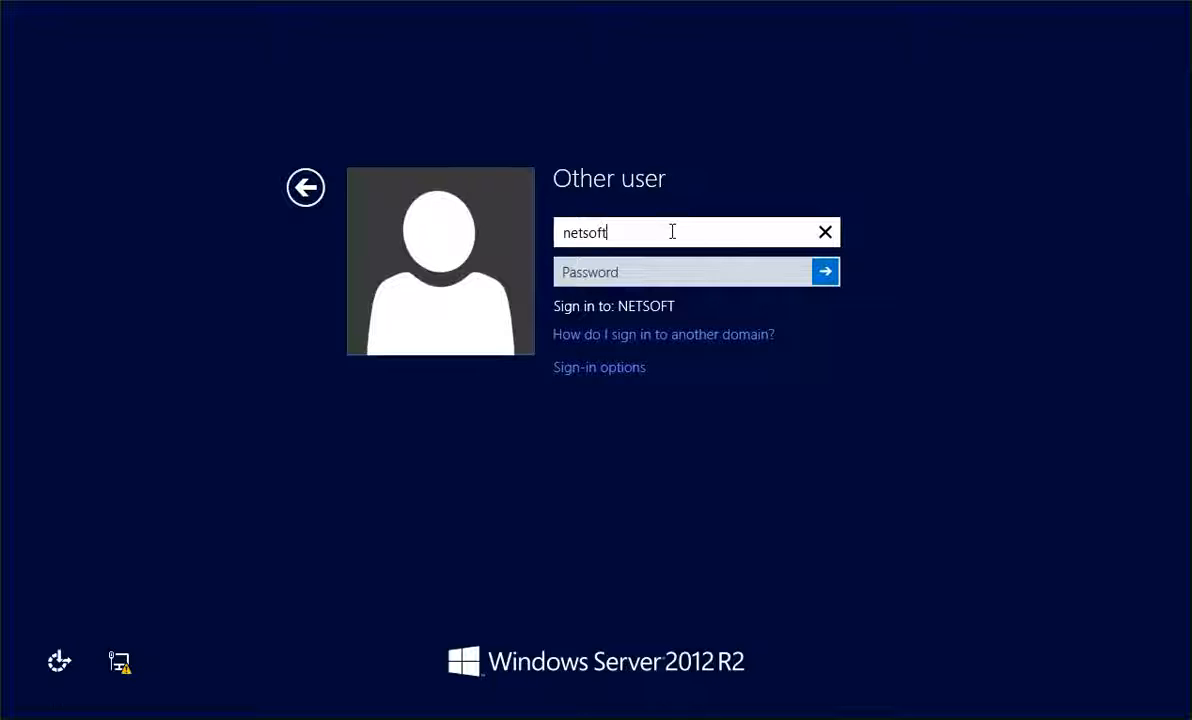
pyautogui.write('\\administra')
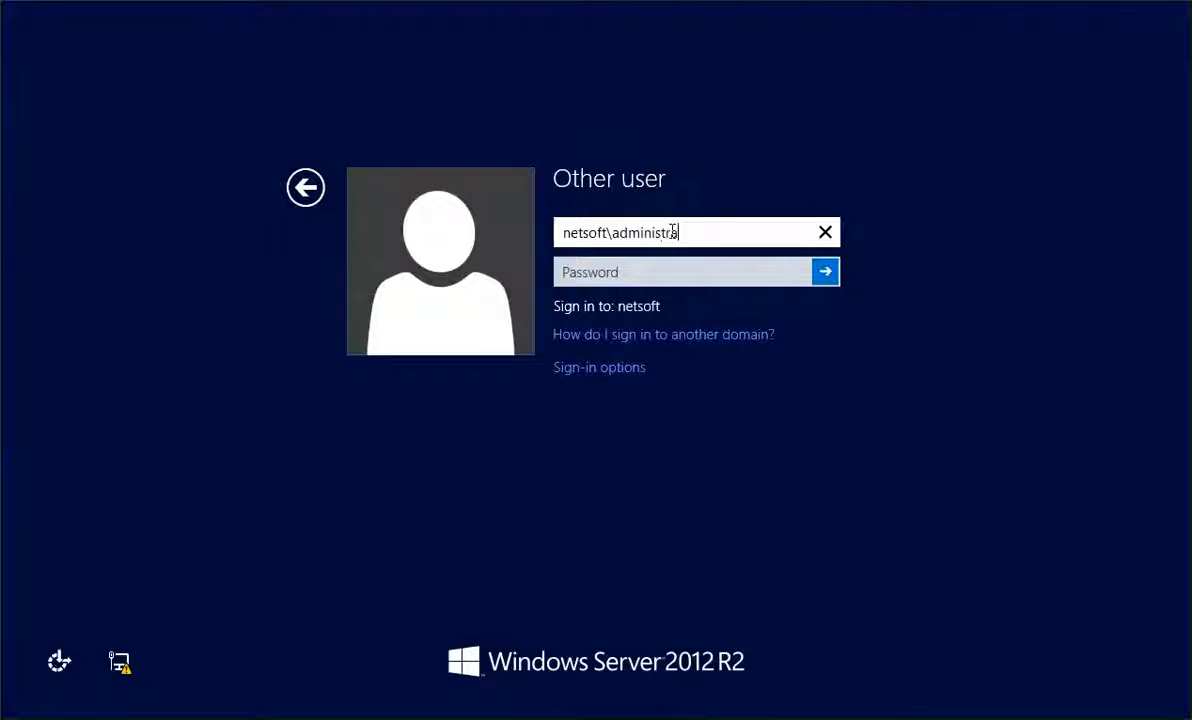
pyautogui.write('tor')
pyautogui.press('Tab')
pyautogui.write('•')
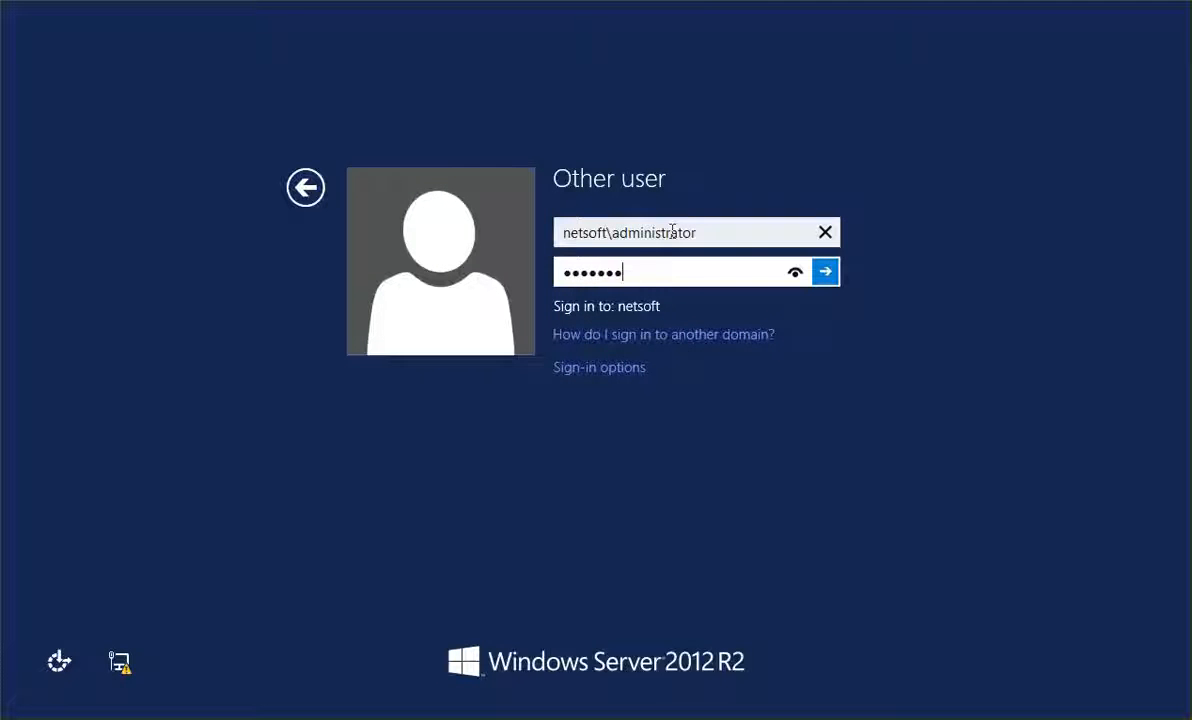
pyautogui.press('Return')
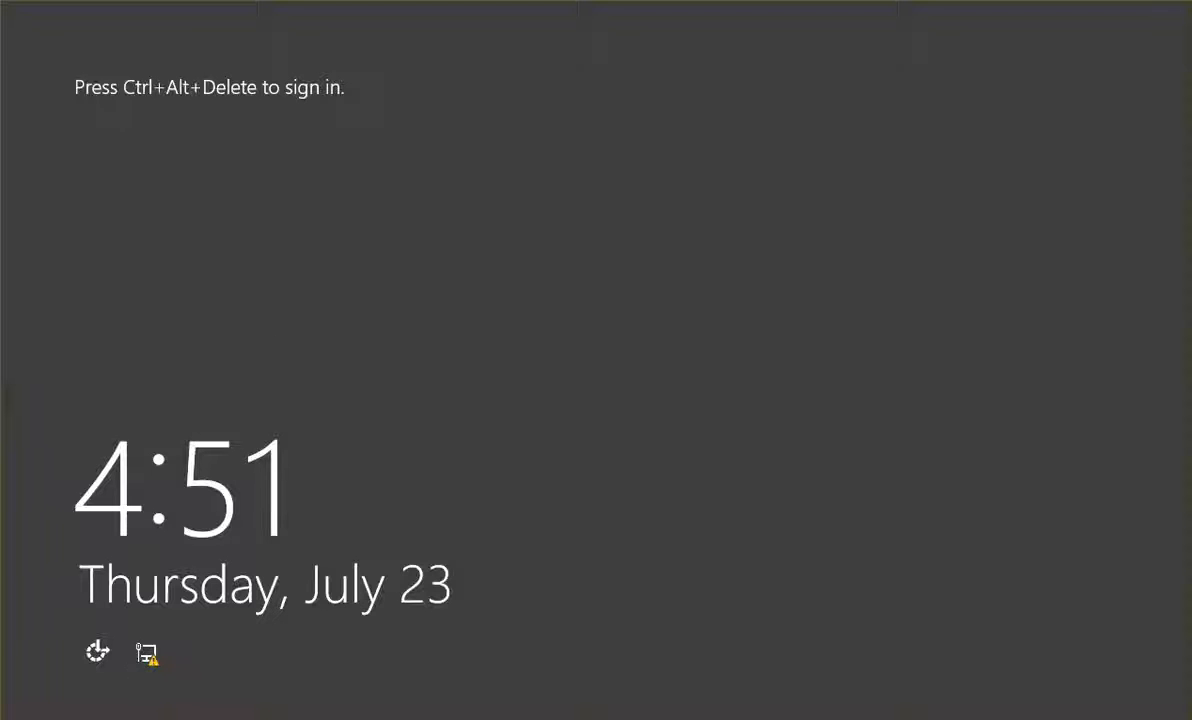
# Sign in again as netsoft\administrator with the domain password to reach the desktop
pyautogui.hotkey('ctrl', 'alt', 'Delete')
pyautogui.write('netsoft\\')
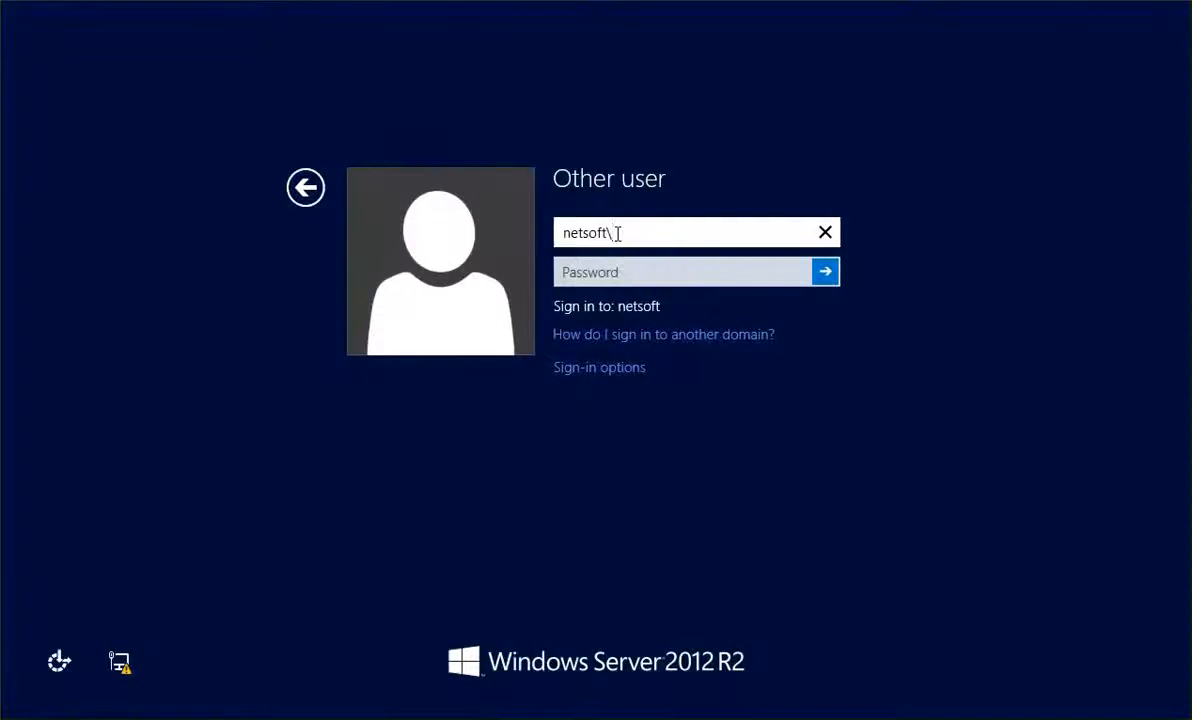
pyautogui.write('administrator')
pyautogui.press('Tab')
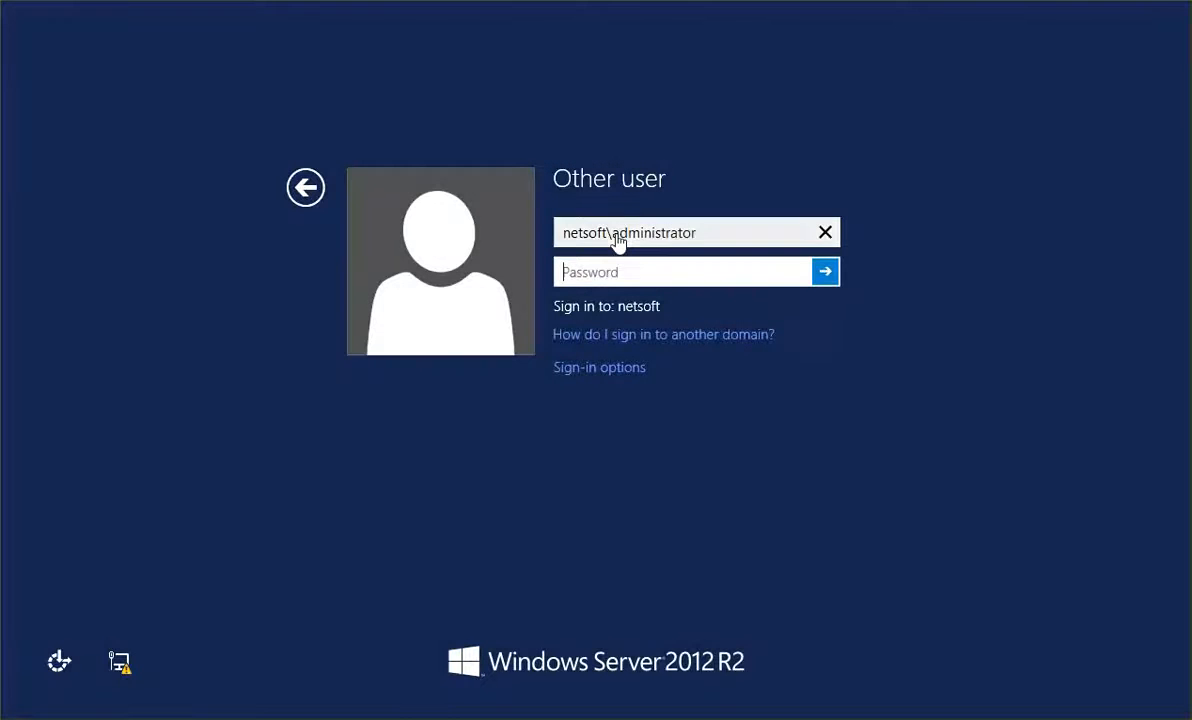
pyautogui.write('*******')
pyautogui.press('Return')
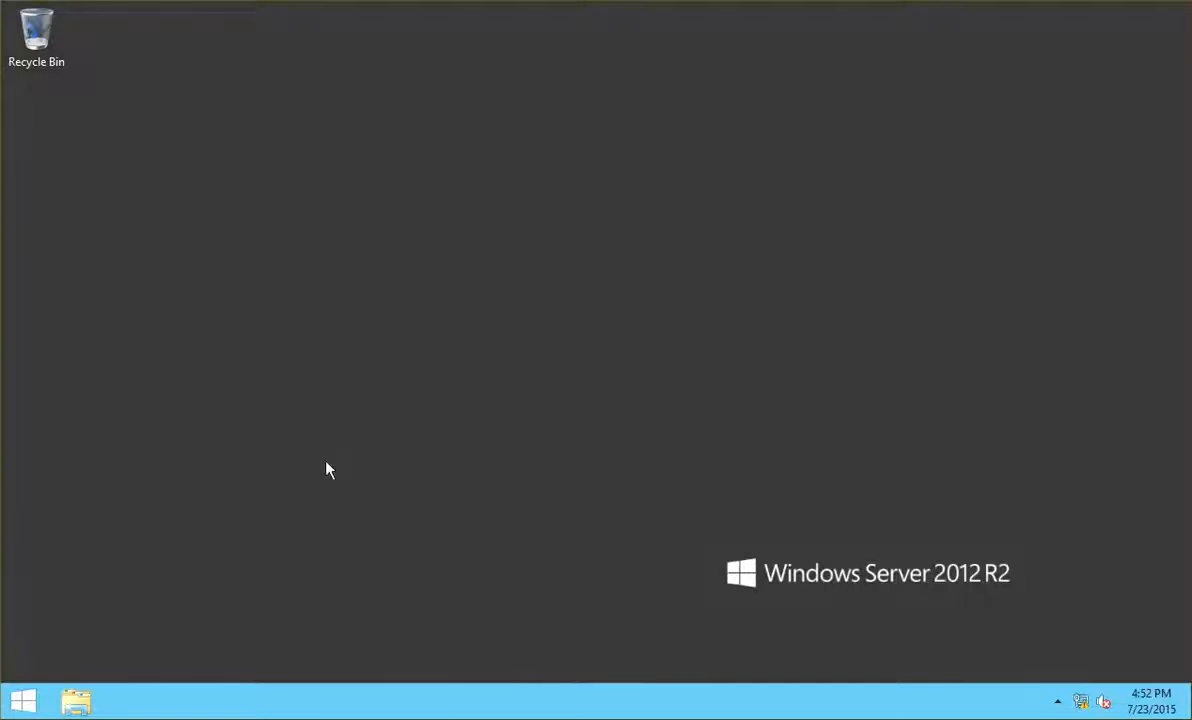
# Shut down the server from the Start quick menu, keeping the Other (Unplanned) reason
pyautogui.rightClick(21, 699)
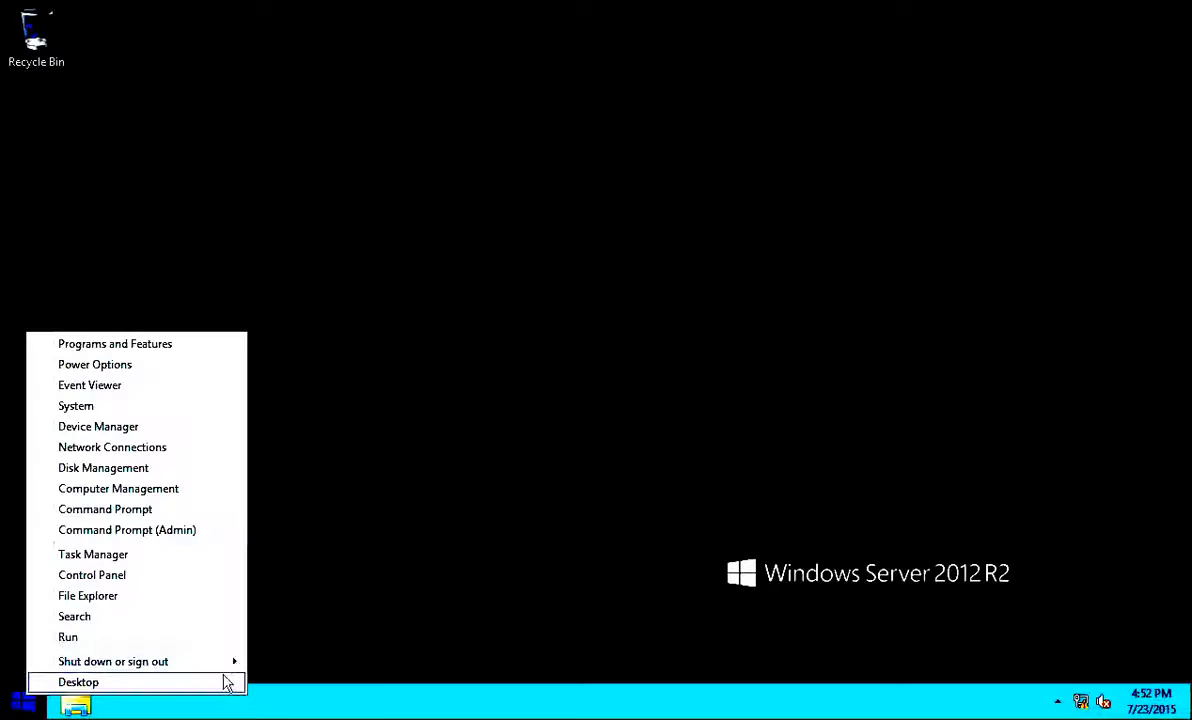
pyautogui.moveTo(229, 663)
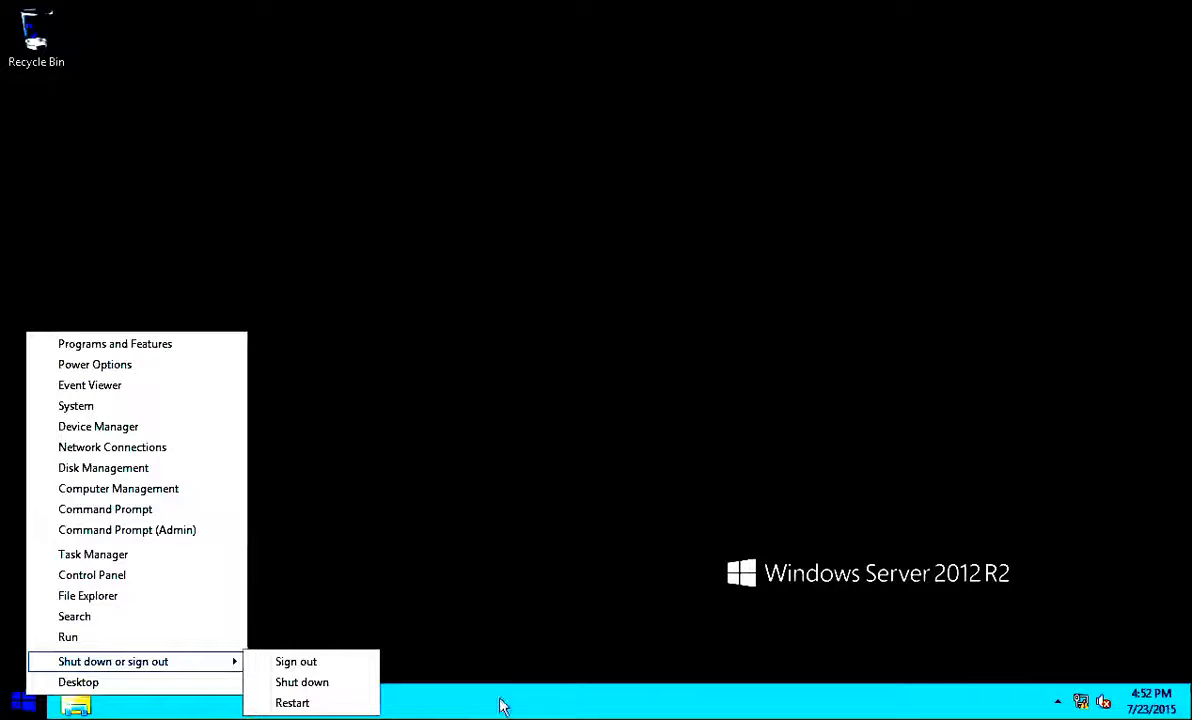
pyautogui.click(310, 682)
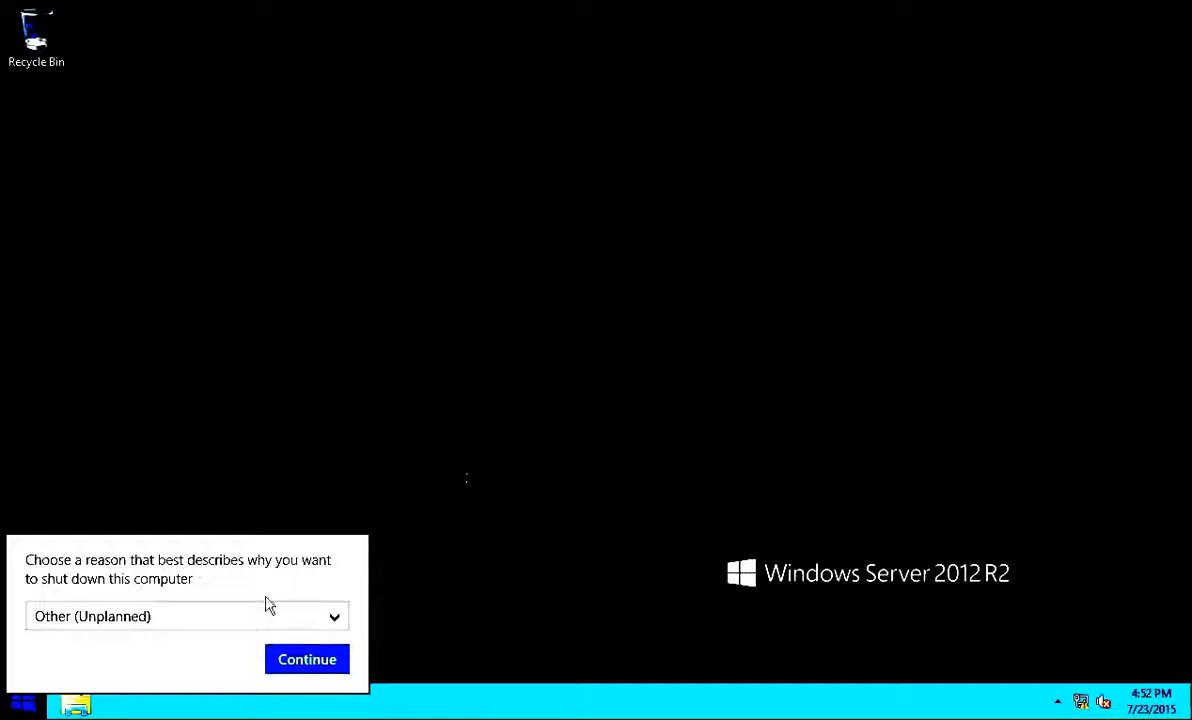
pyautogui.click(302, 656)
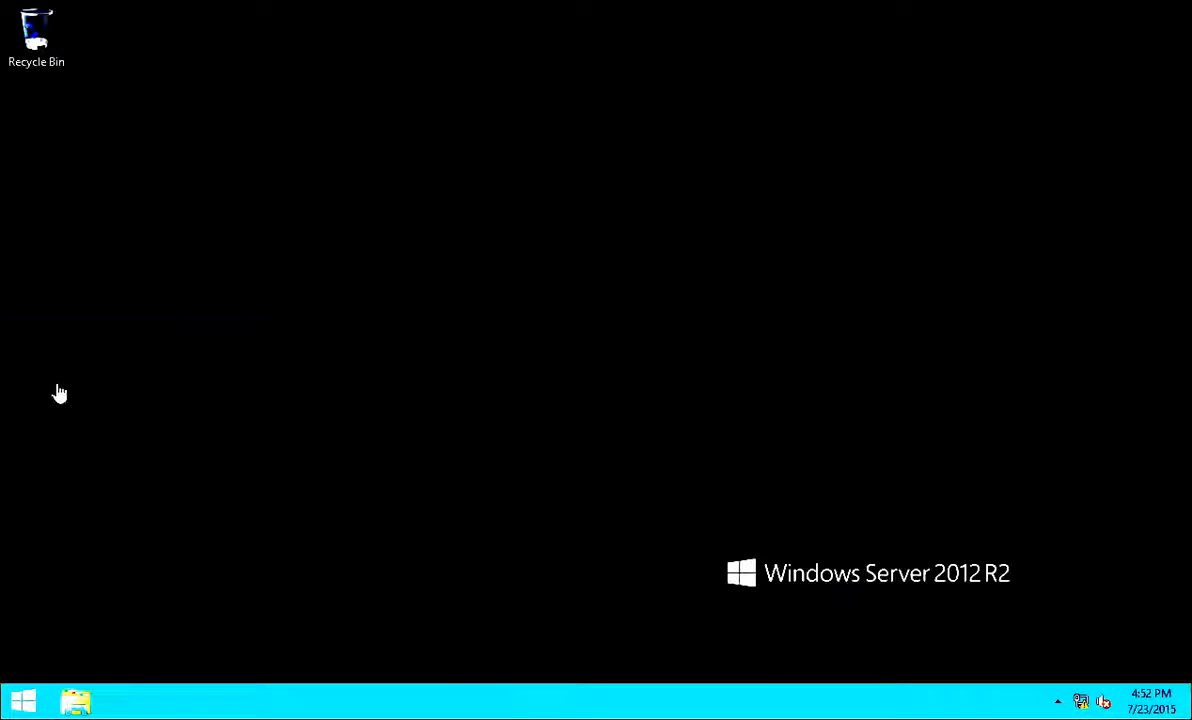
pyautogui.rightClick(27, 707)
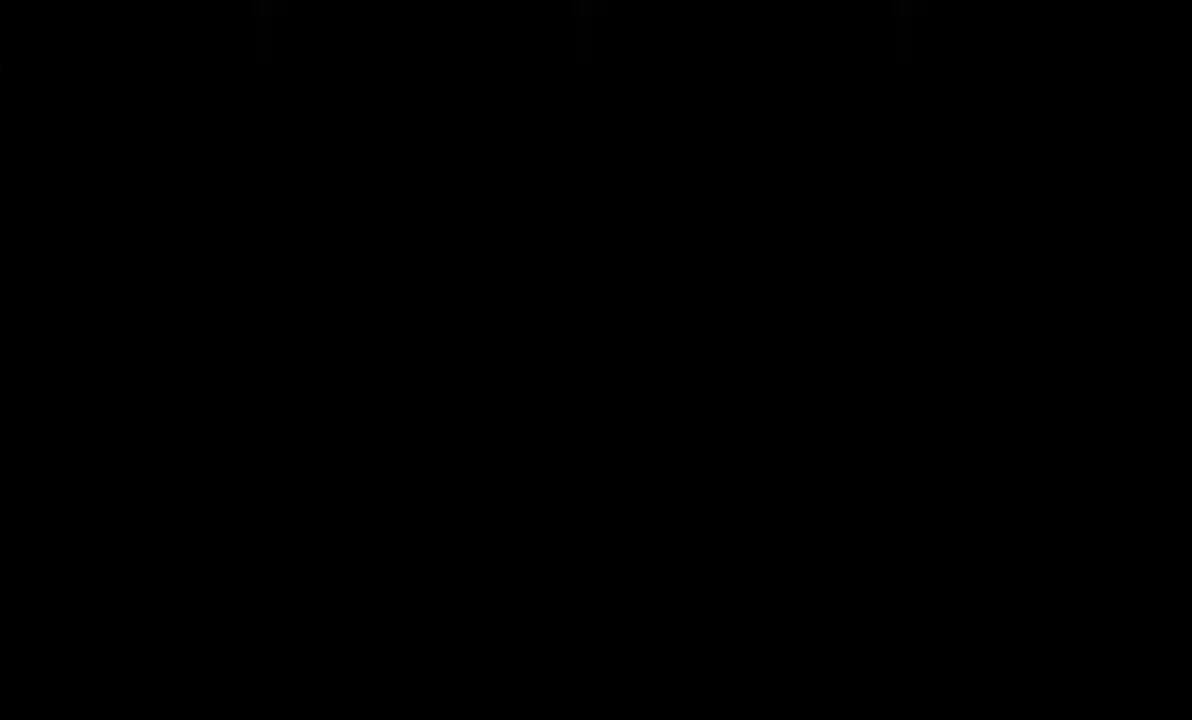
pyautogui.moveTo(165, 668)
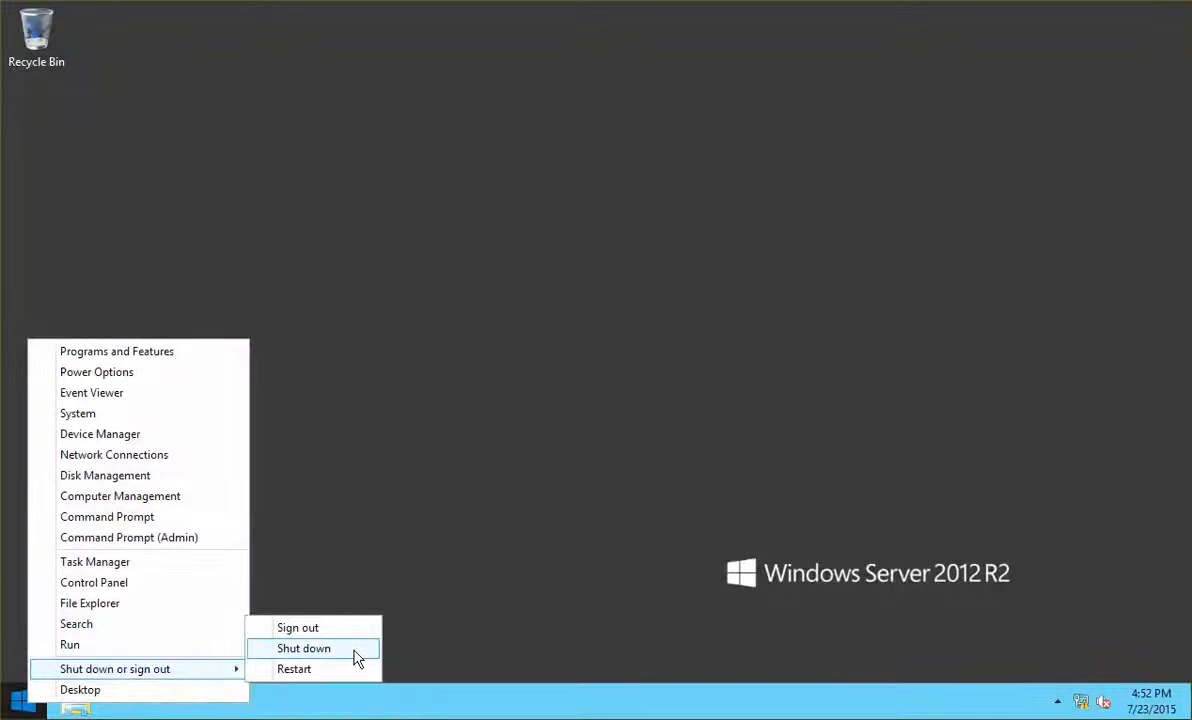
pyautogui.click(355, 657)
pyautogui.click(313, 668)
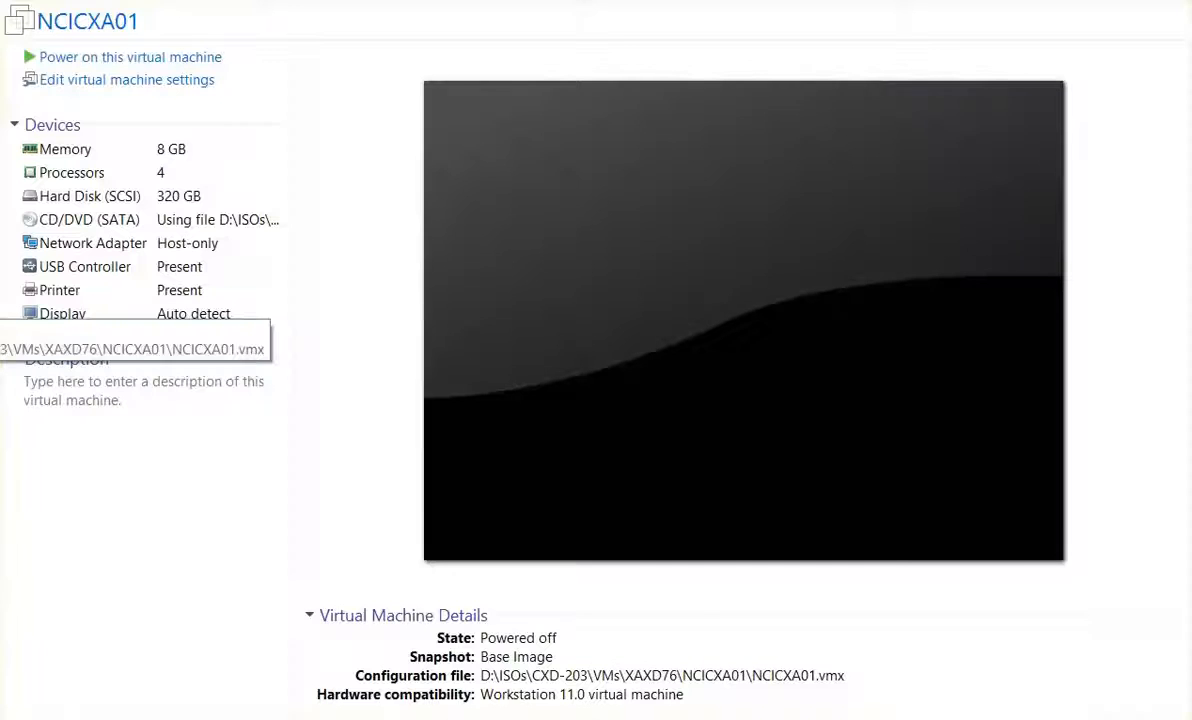
# Give the virtual machine 4 GB of memory and 2 processors, then power it on
pyautogui.doubleClick(113, 152)
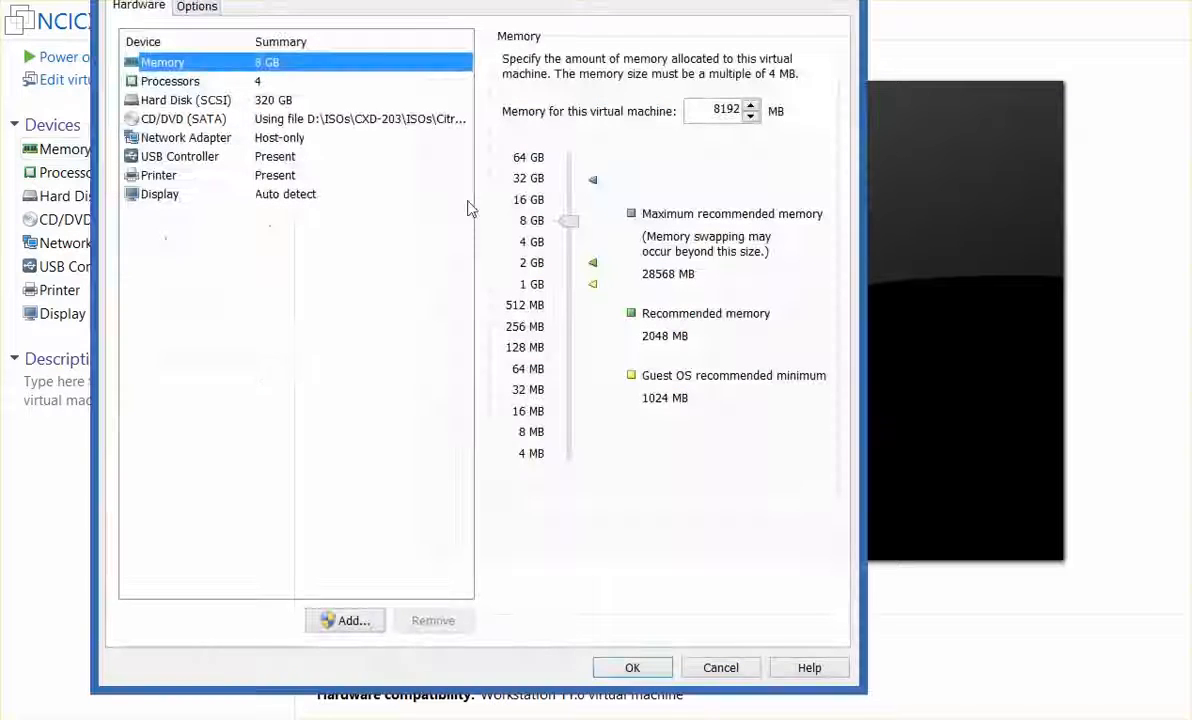
pyautogui.click(534, 246)
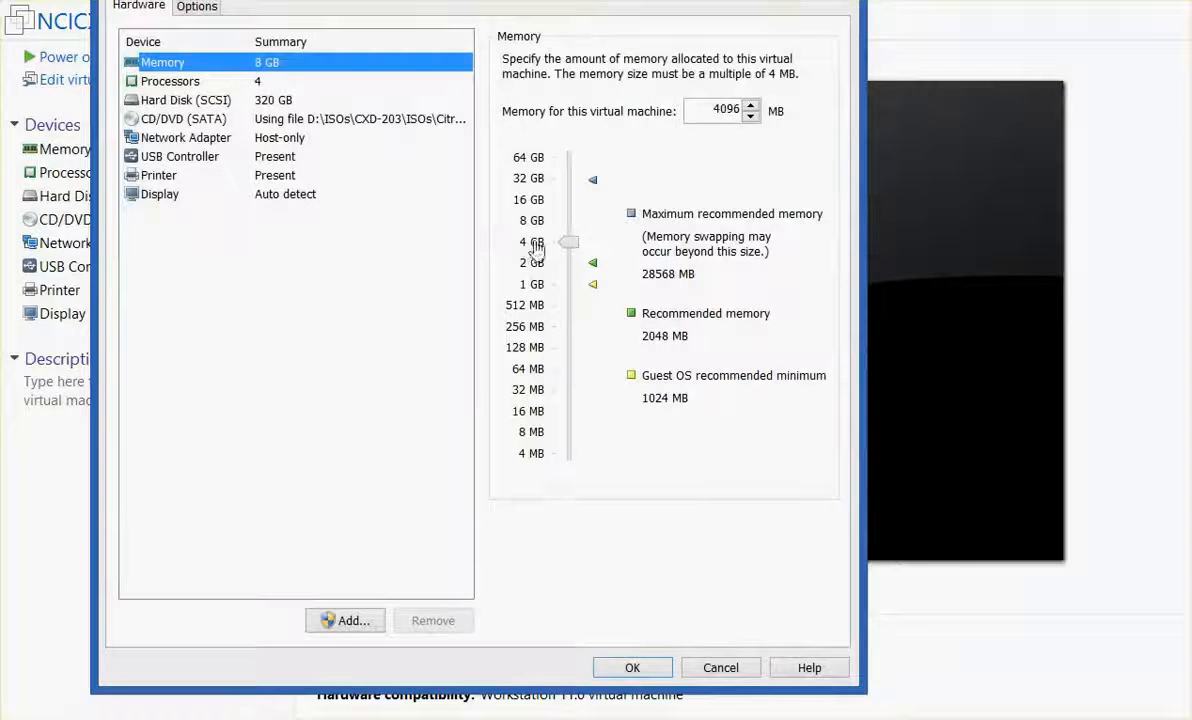
pyautogui.click(630, 666)
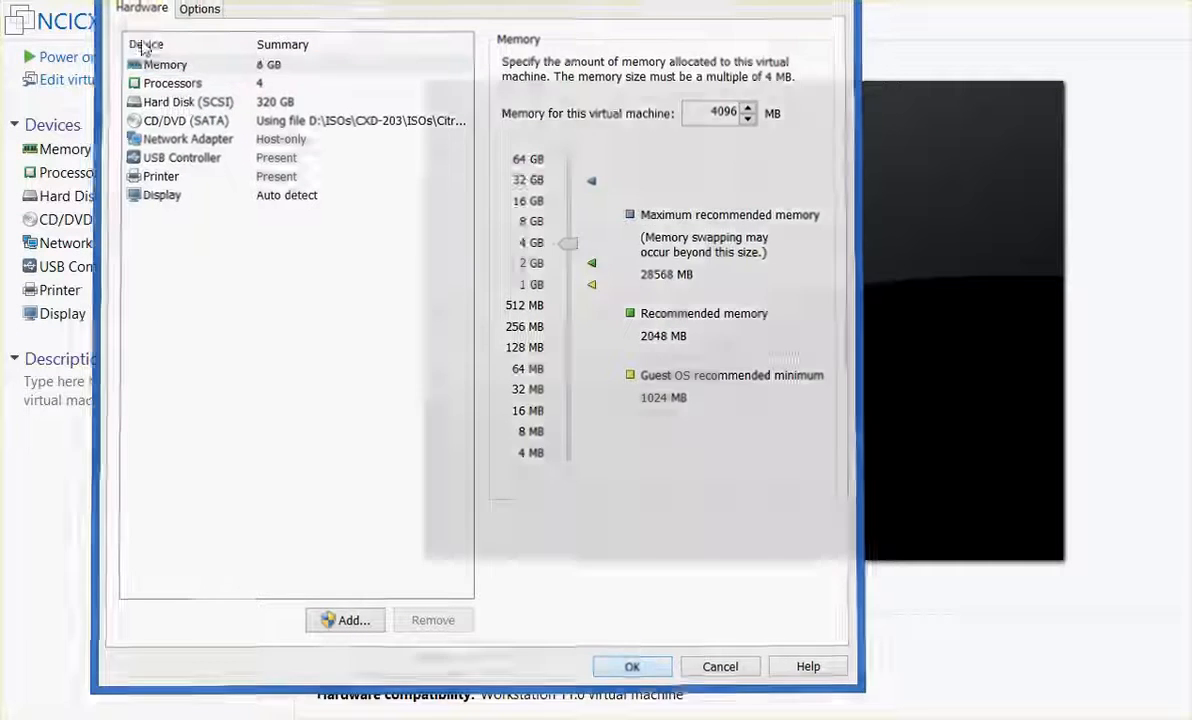
pyautogui.doubleClick(130, 180)
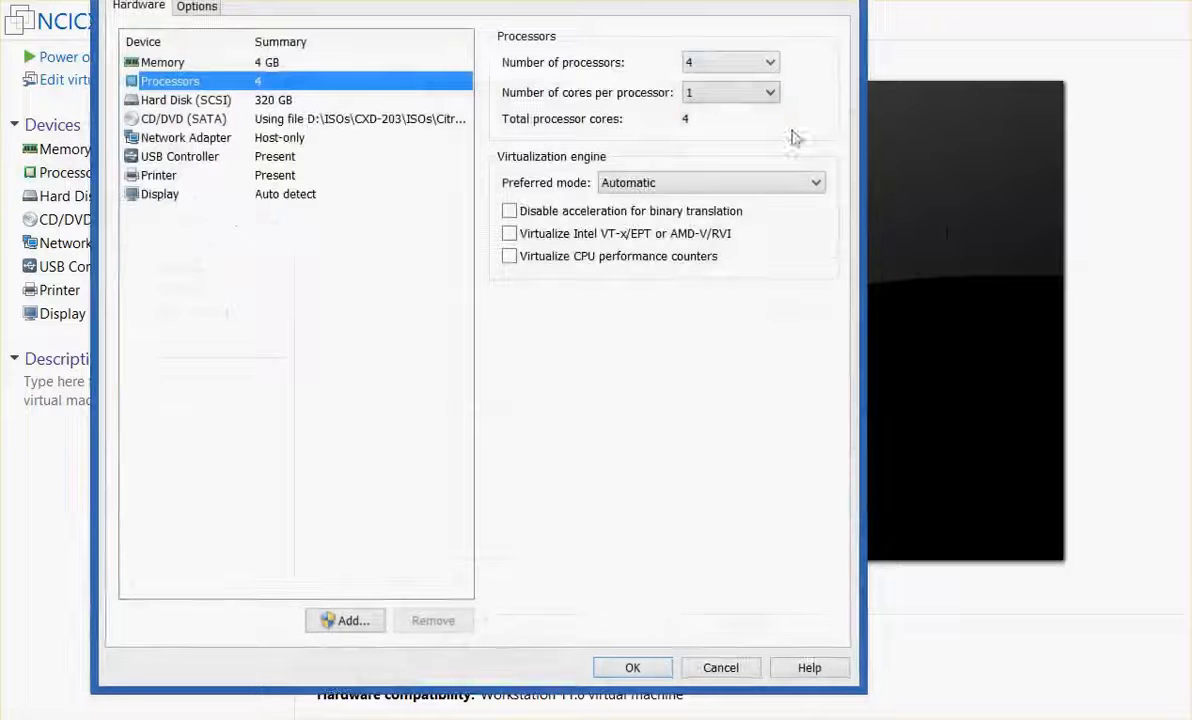
pyautogui.click(729, 64)
pyautogui.click(689, 99)
pyautogui.click(614, 669)
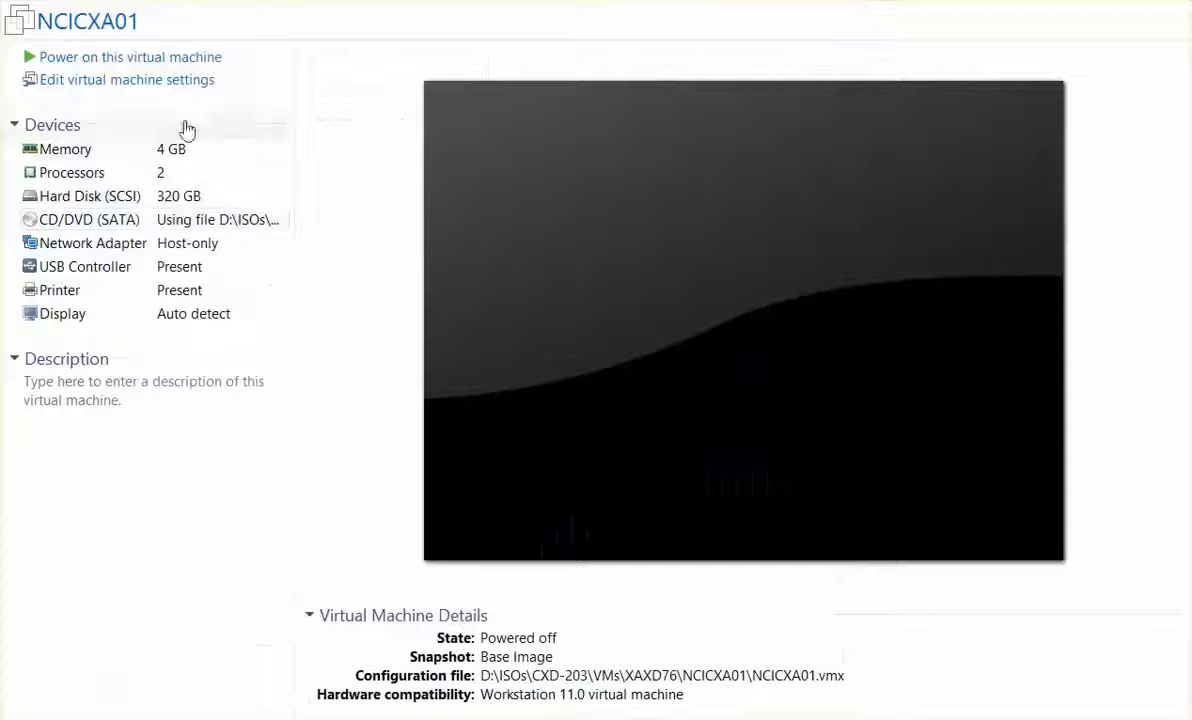
pyautogui.click(188, 58)
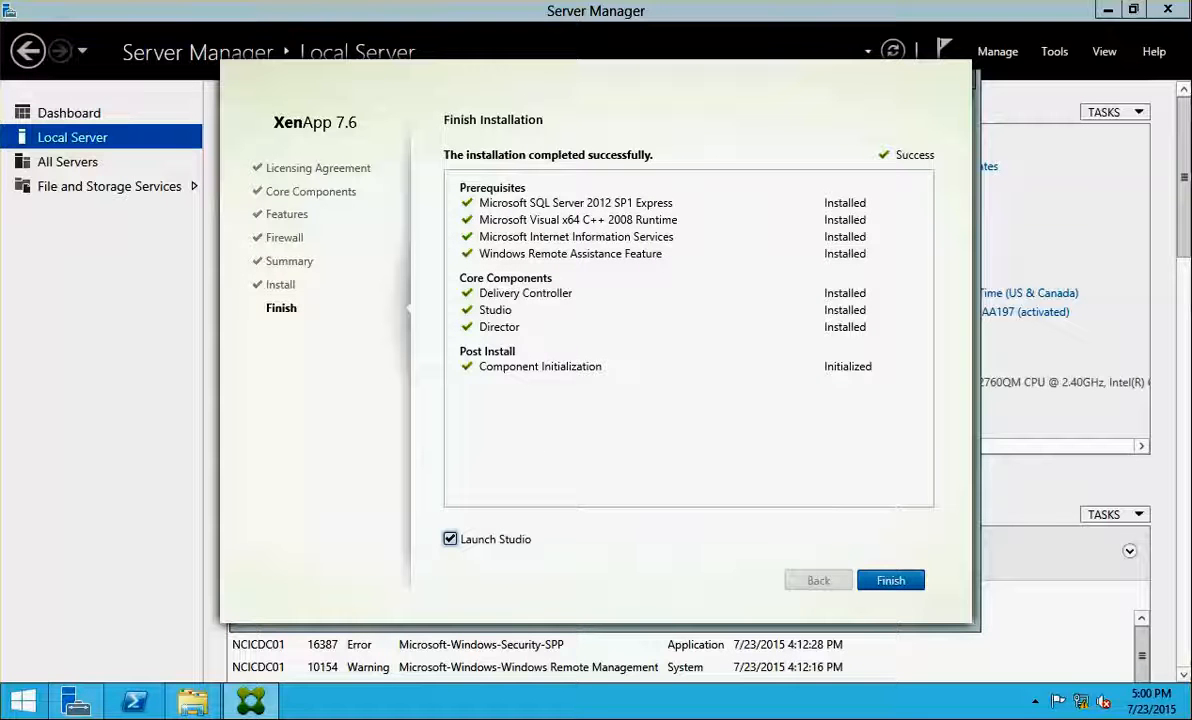
# Finish the XenApp installer, choose to deliver applications and desktops, and name the site NCITORONTO
pyautogui.click(895, 585)
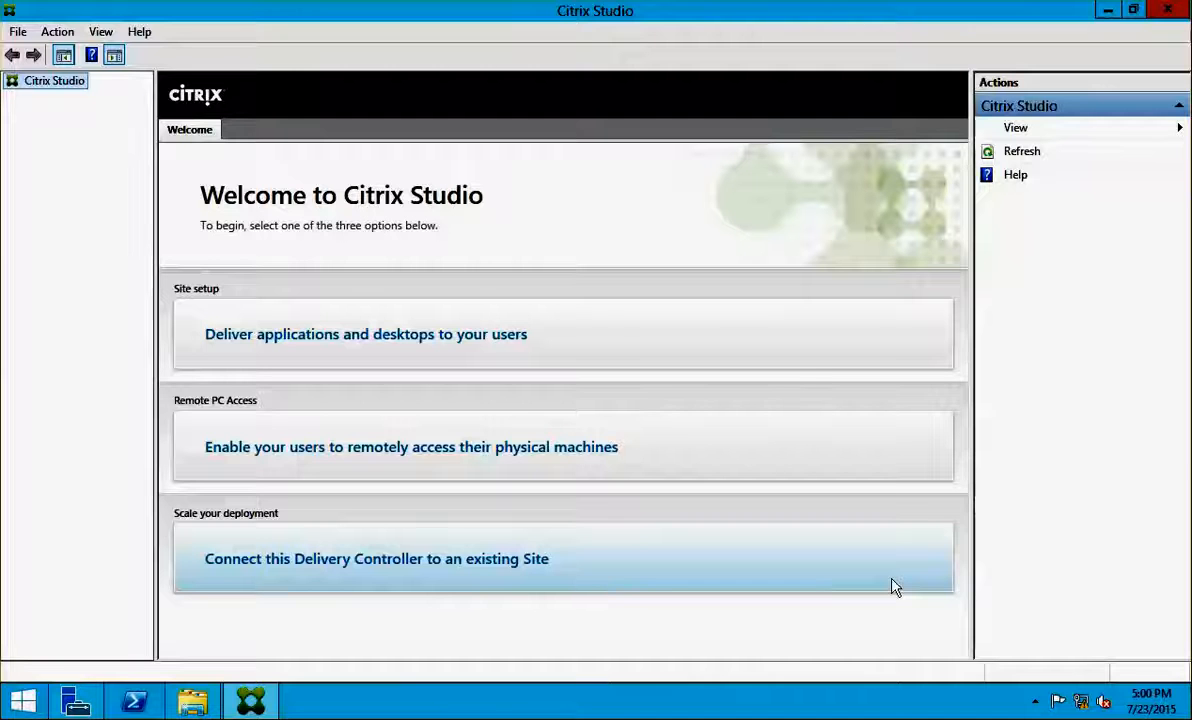
pyautogui.click(354, 324)
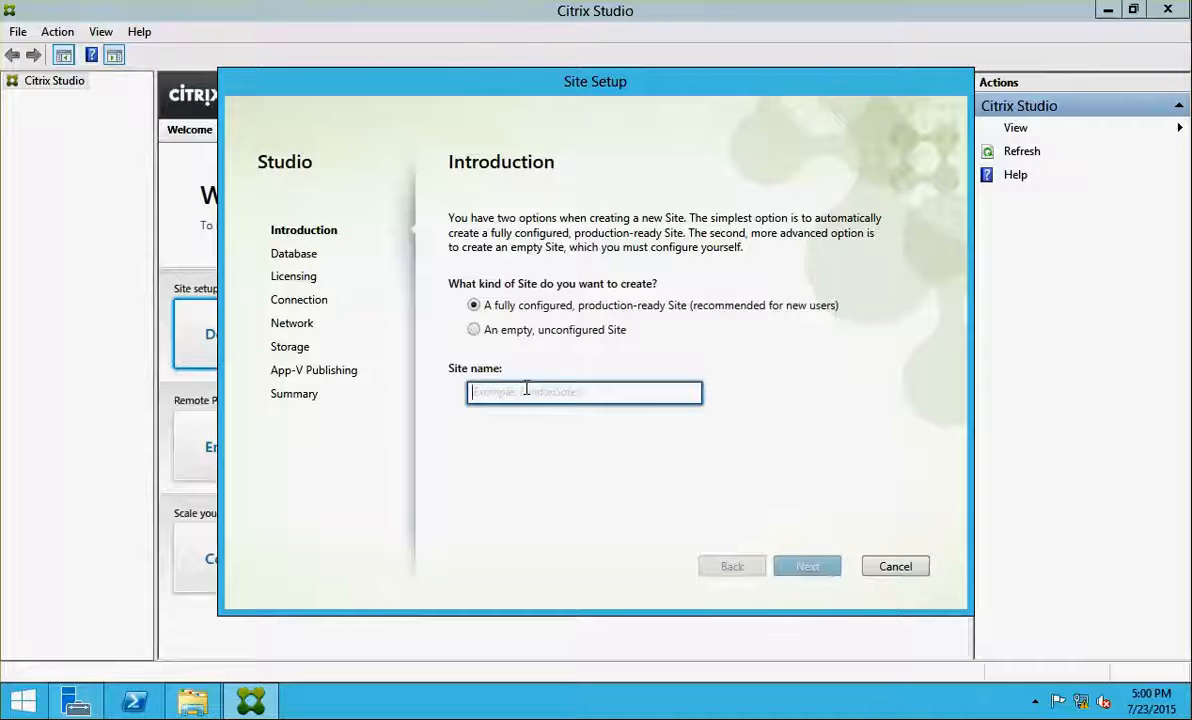
pyautogui.write('NC')
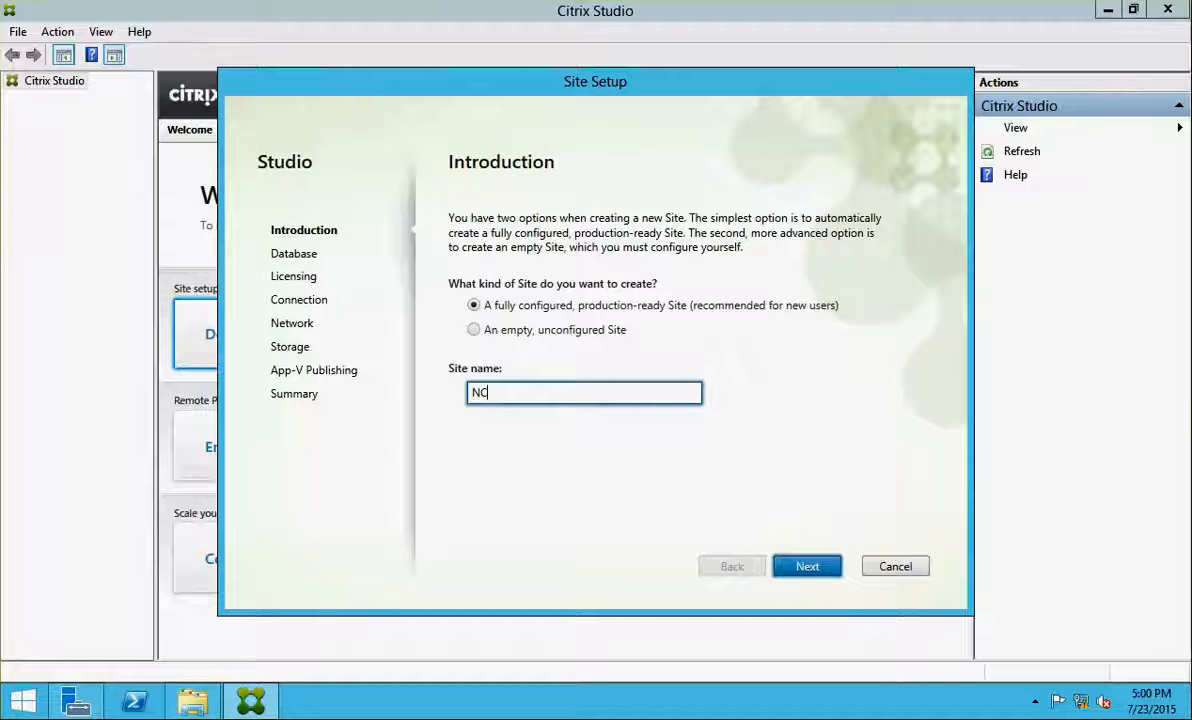
pyautogui.write('ITORONTO')
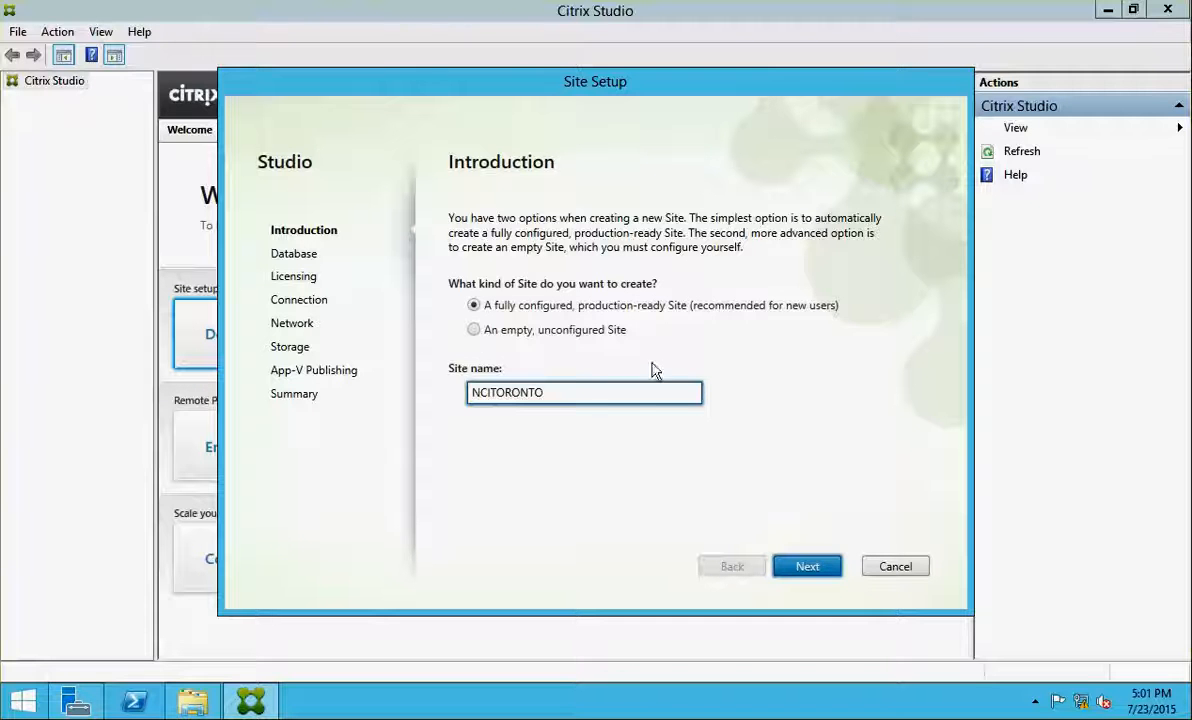
# Keep the CitrixNCITORONTO database and let Studio create it automatically
pyautogui.click(807, 567)
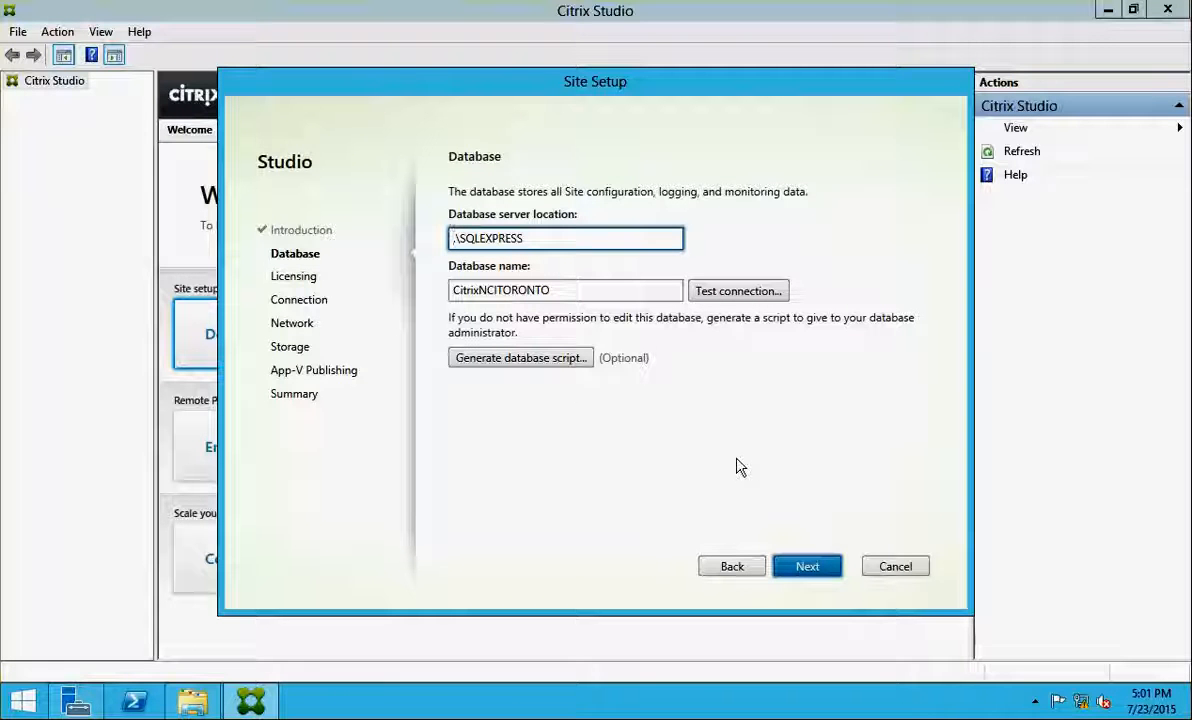
pyautogui.click(802, 566)
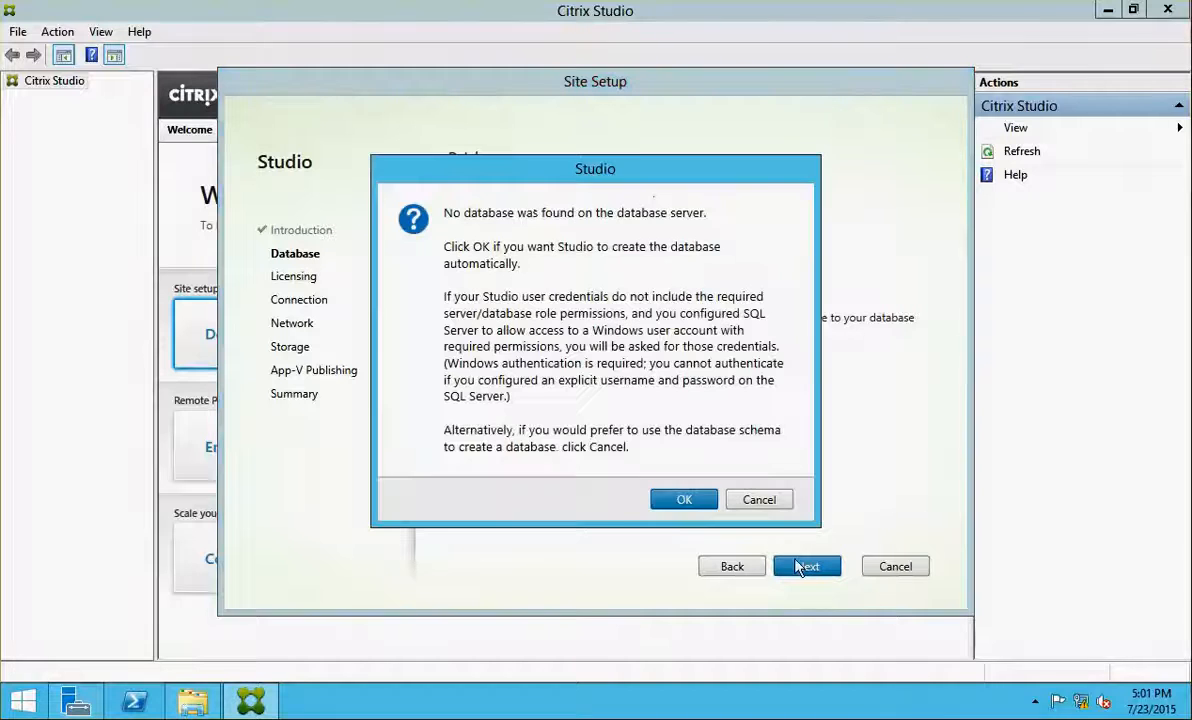
pyautogui.click(679, 510)
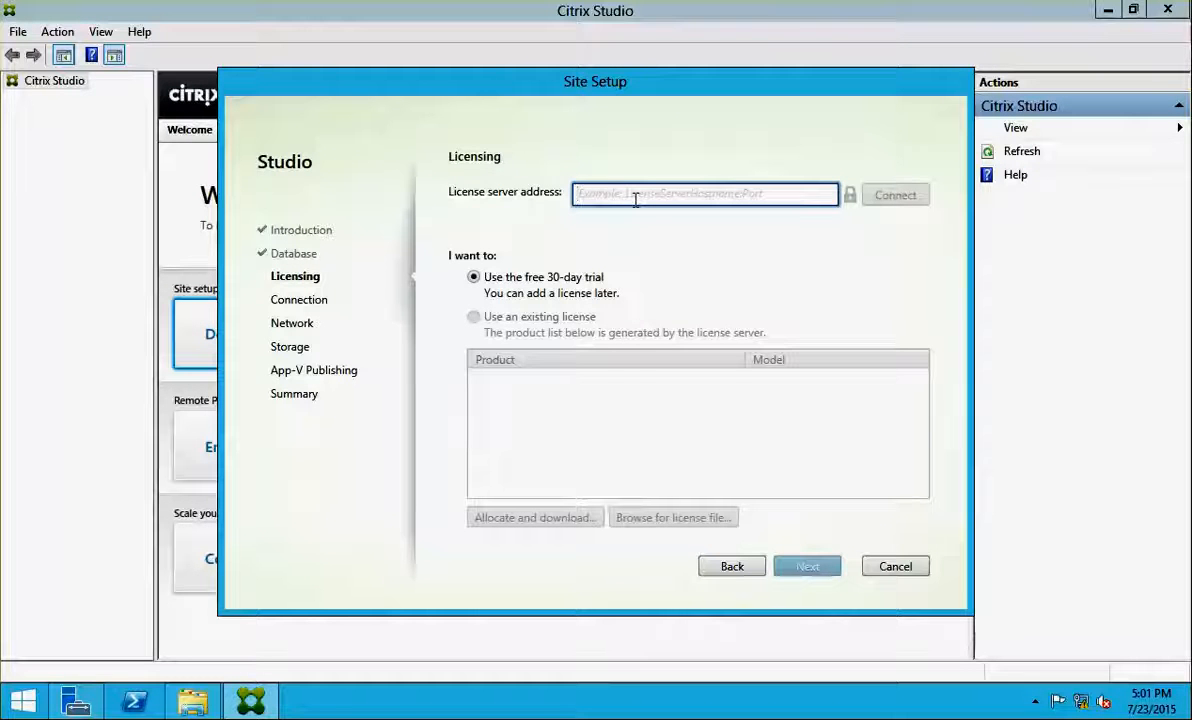
# Enter the license server address NCICLS01:27000 and connect to it
pyautogui.write('NC')
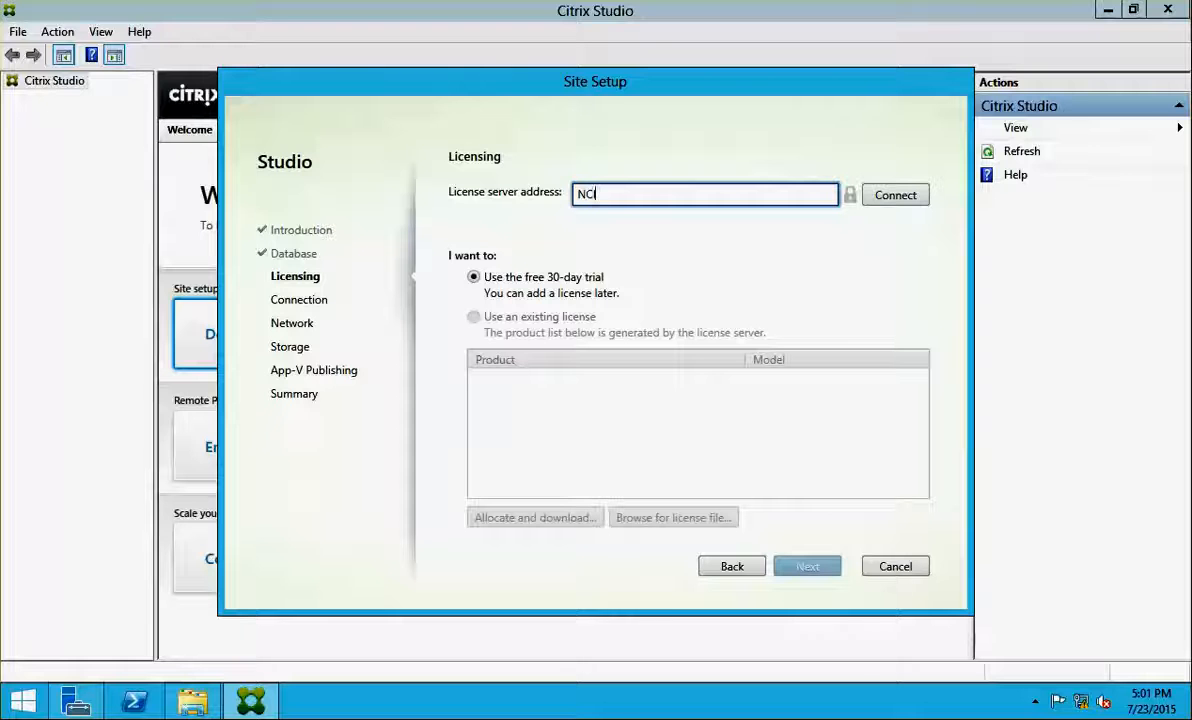
pyautogui.write('ICLS01:27000')
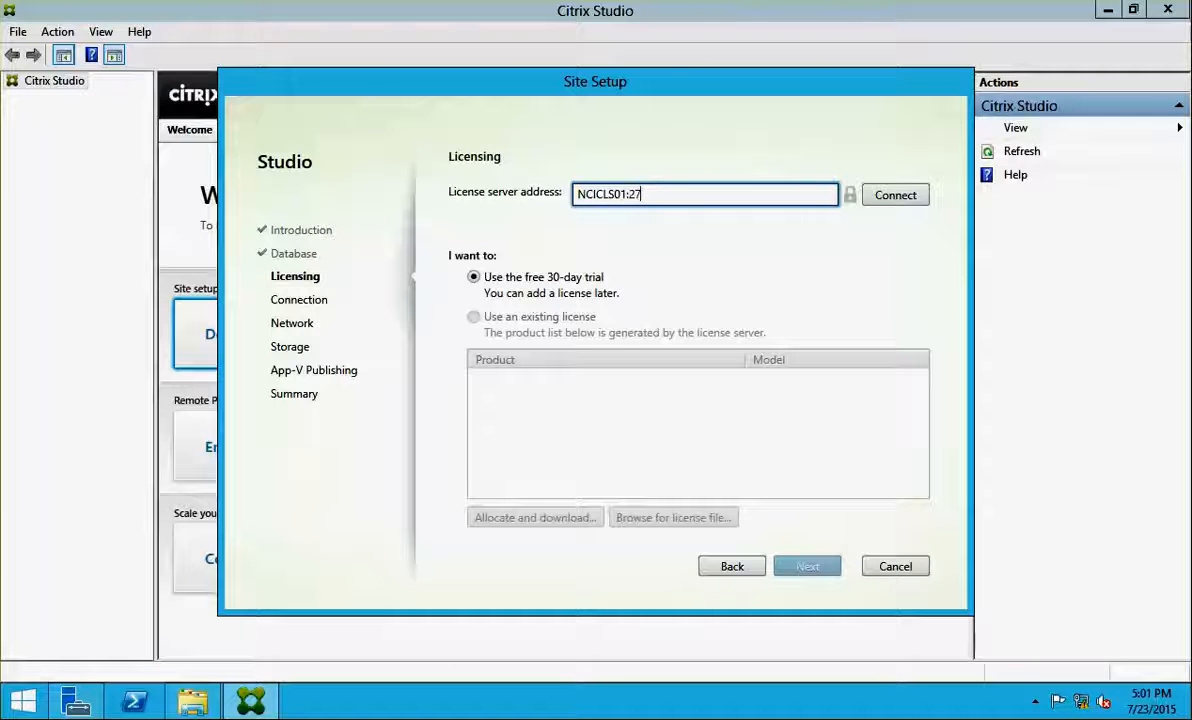
pyautogui.click(888, 197)
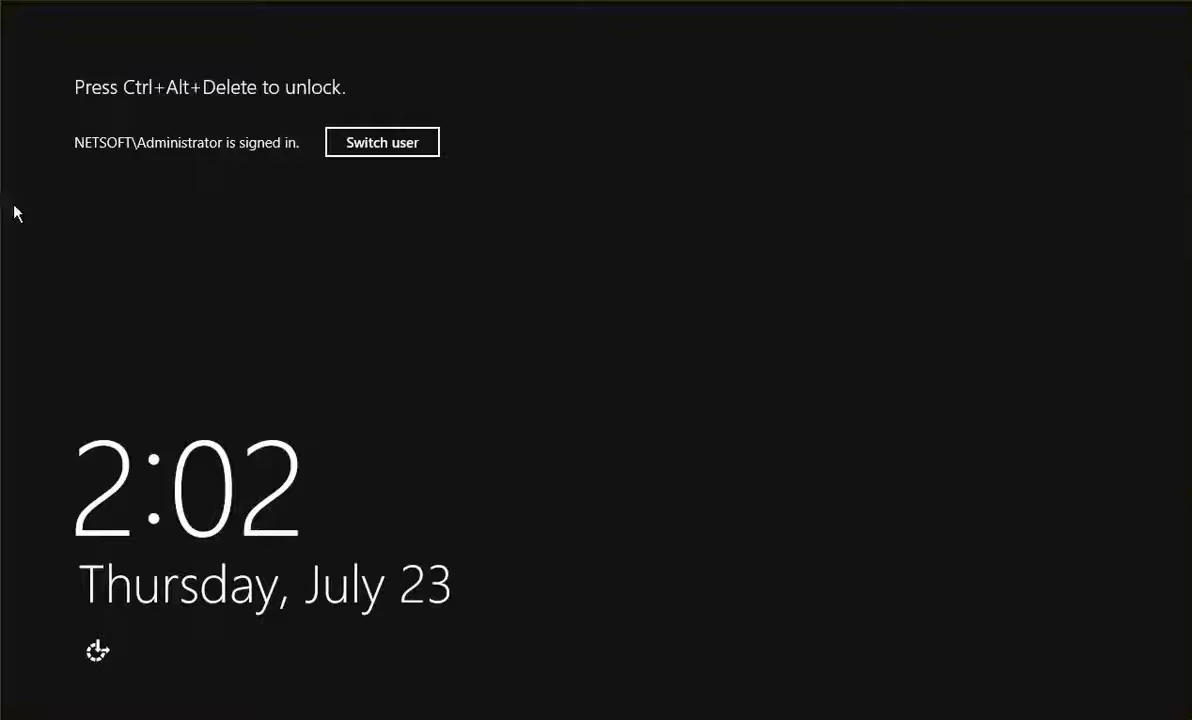
# Unlock NCICLS01 with the administrator password, view Local Server properties, then switch to the DNS Manager machine
pyautogui.hotkey('ctrl', 'alt', 'Delete')
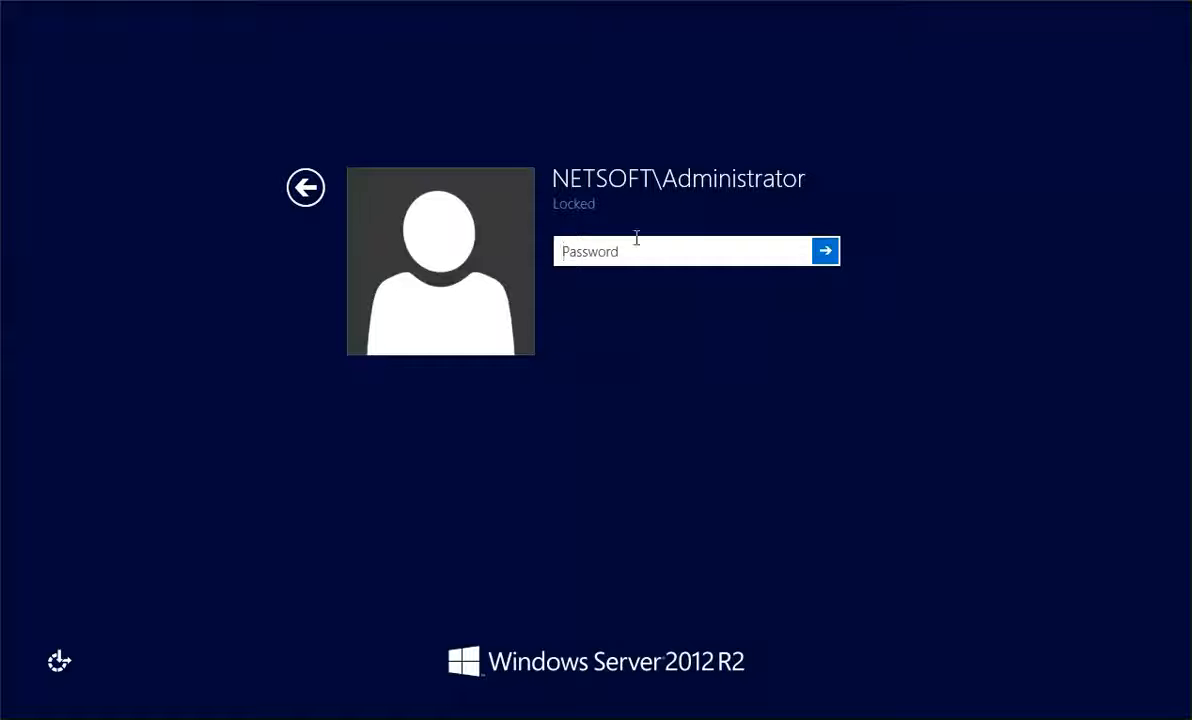
pyautogui.write('P@')
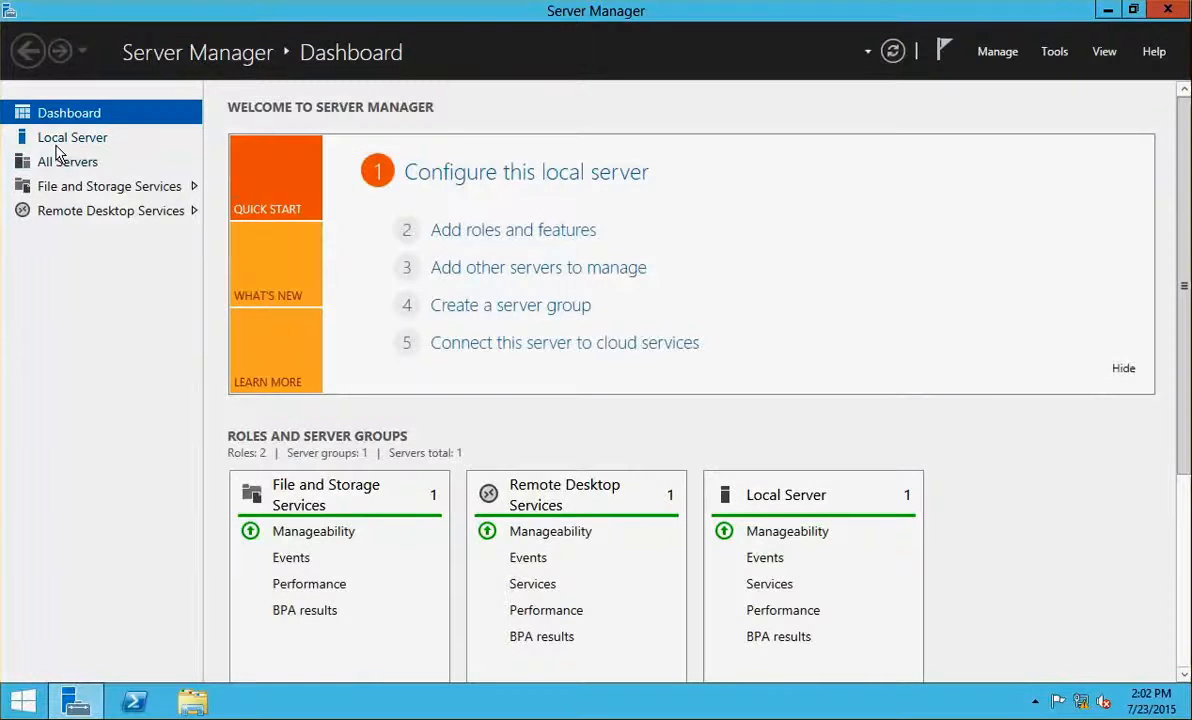
pyautogui.click(57, 145)
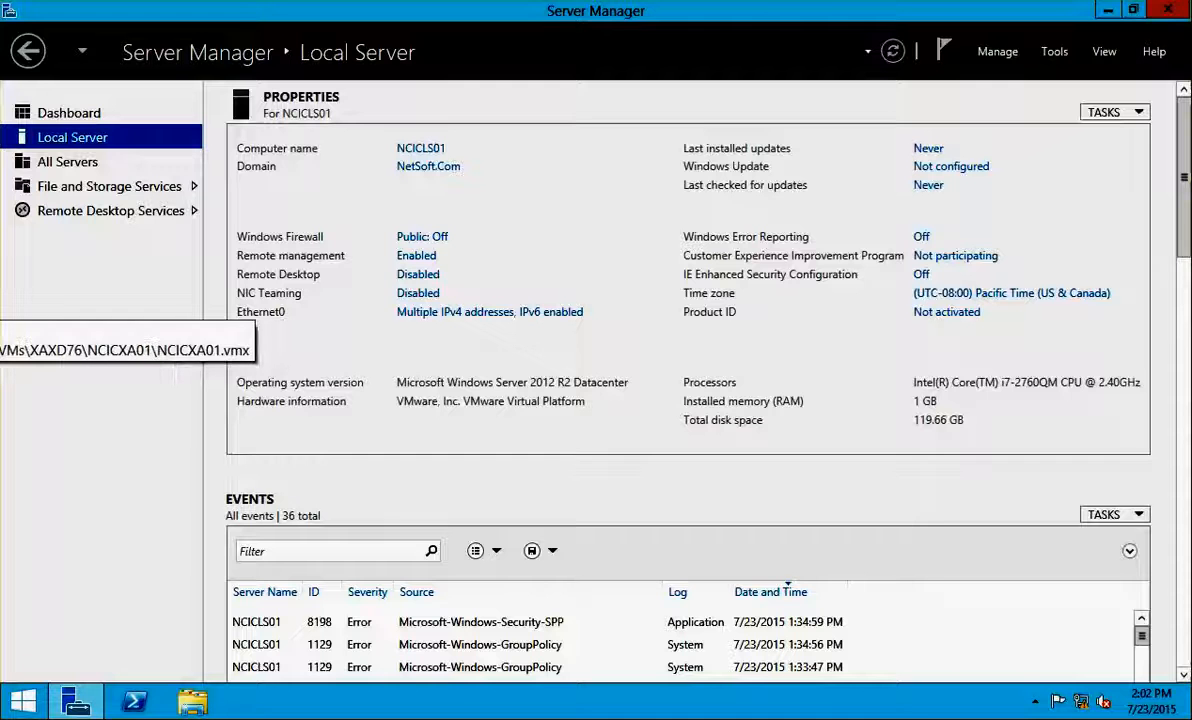
pyautogui.click(2, 285)
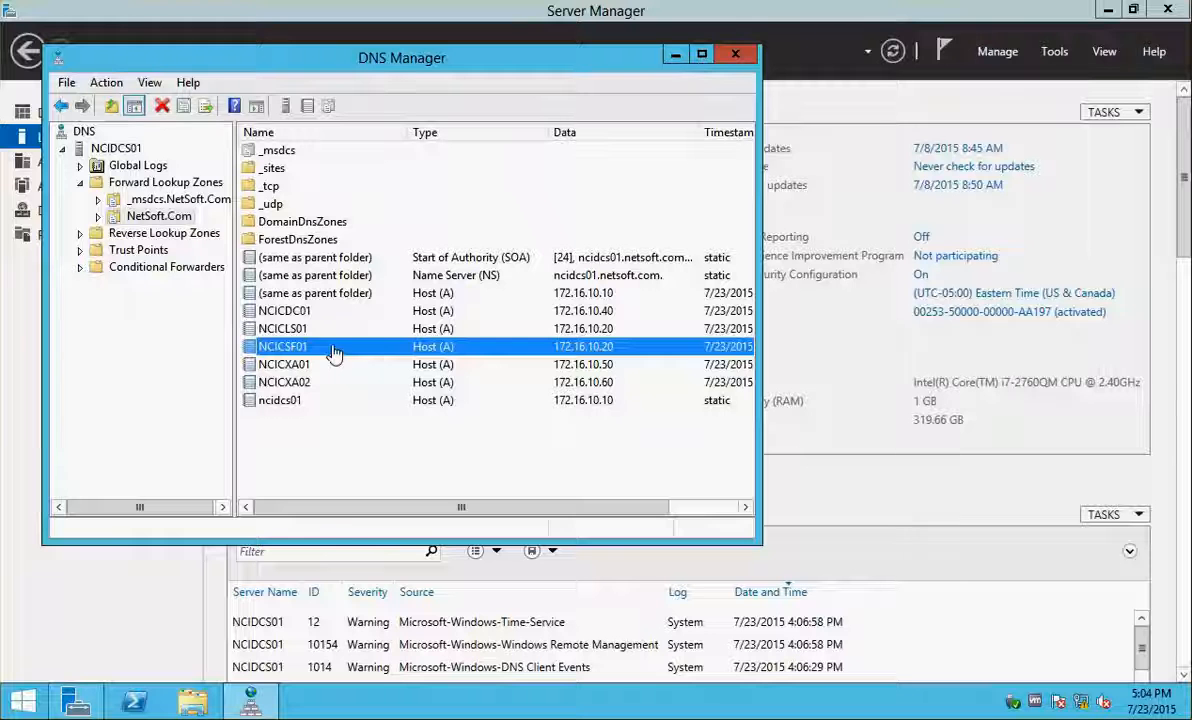
# Compare the NCICLS01 and NCICSF01 host records and open NCICSF01's Ethernet0 network connections
pyautogui.click(283, 333)
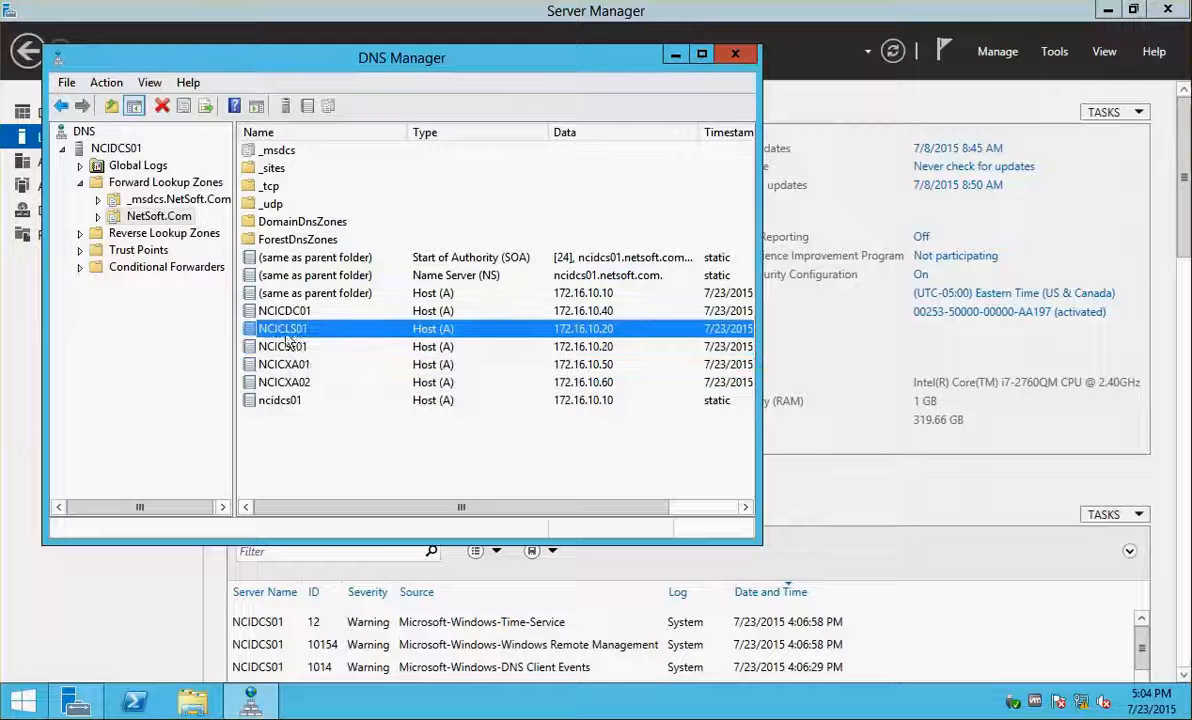
pyautogui.click(290, 349)
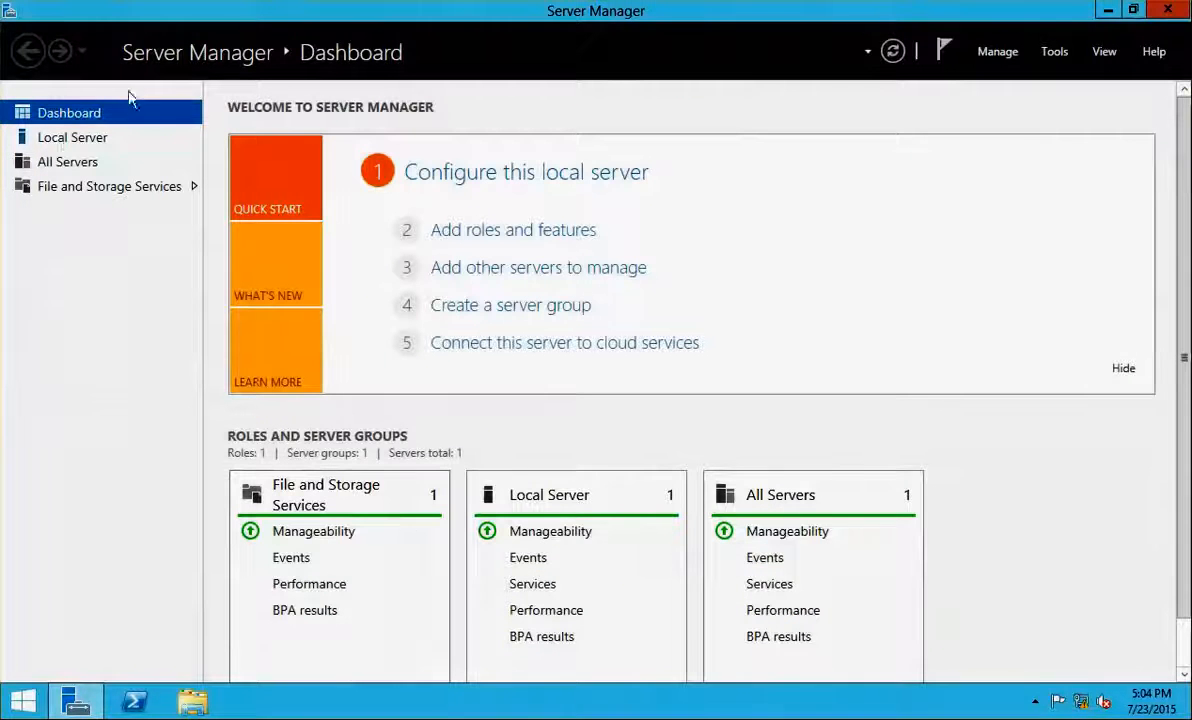
pyautogui.click(66, 138)
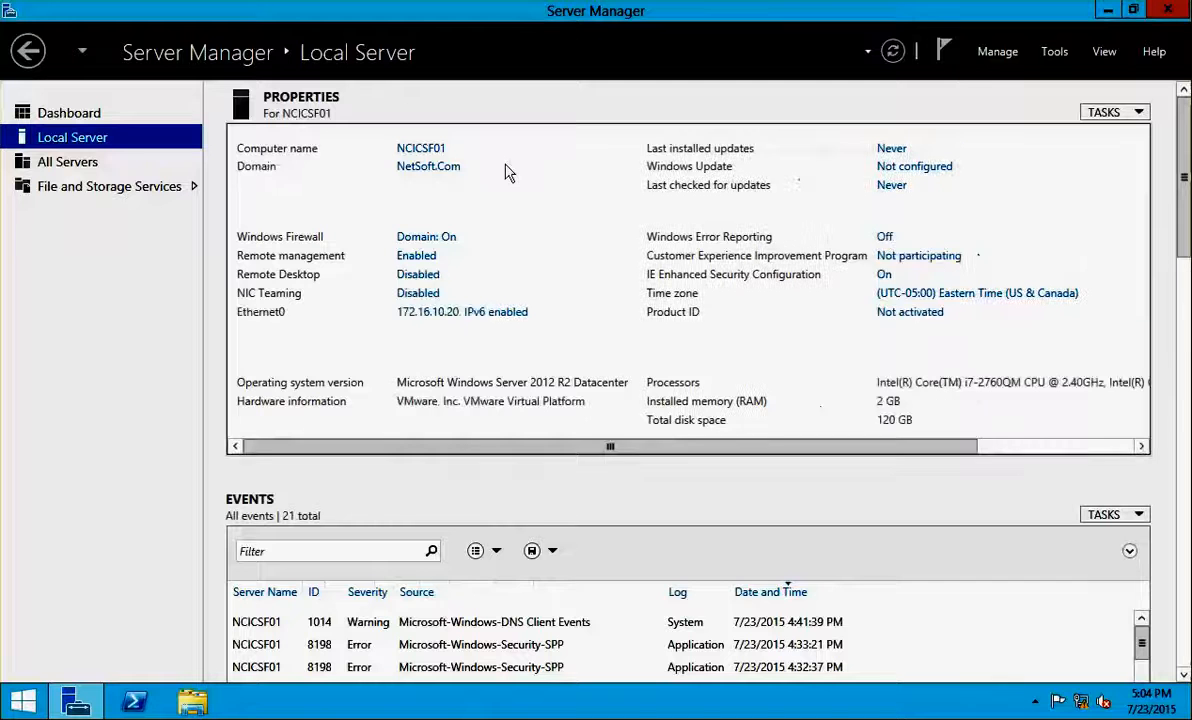
pyautogui.click(455, 318)
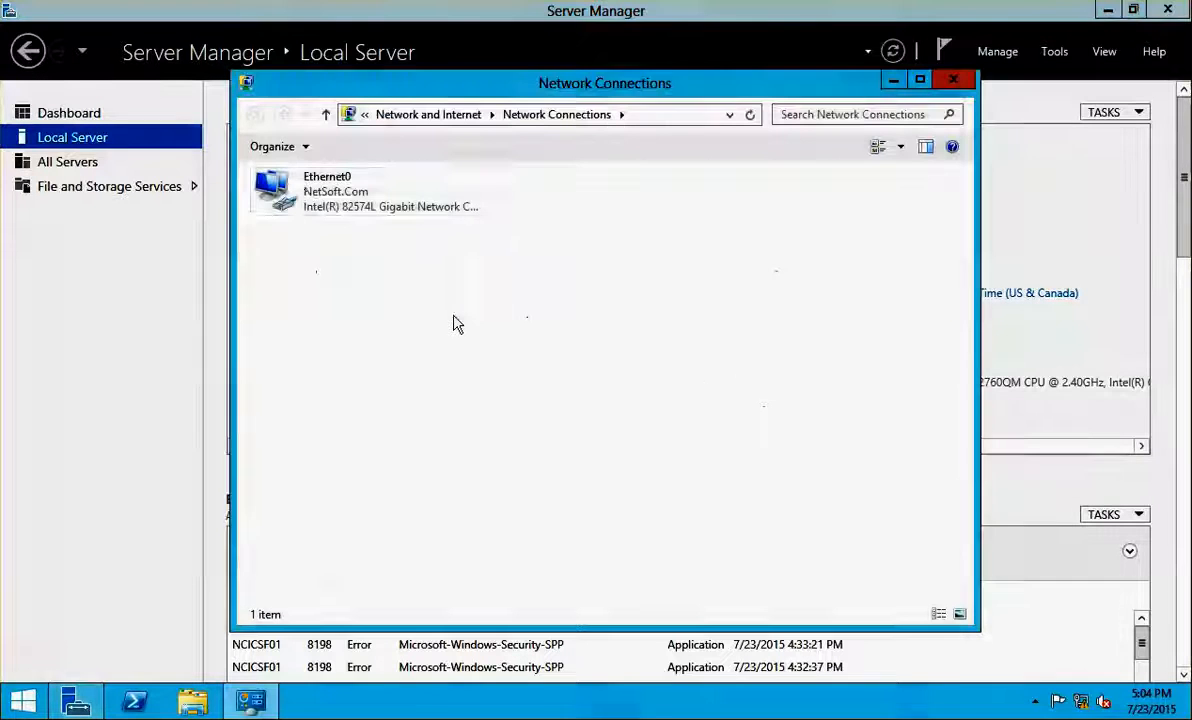
# Change NCICSF01's Ethernet0 IPv4 address to 172.16.10.30 and close the network windows
pyautogui.doubleClick(280, 190)
pyautogui.click(470, 507)
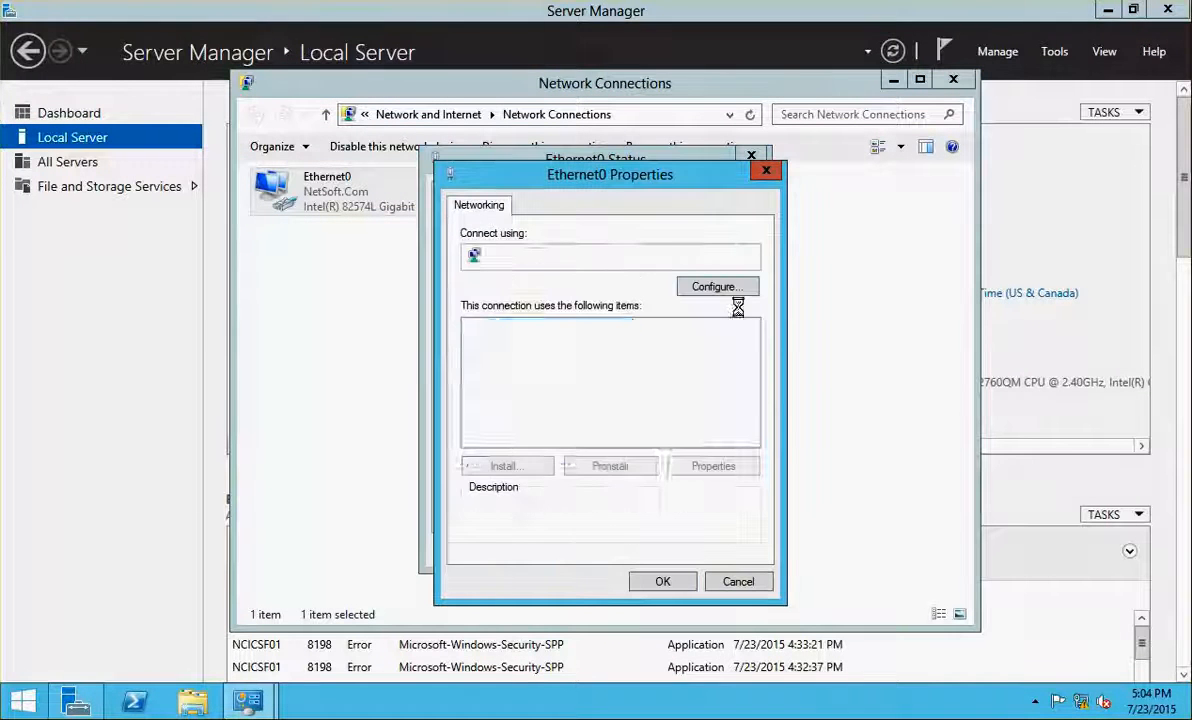
pyautogui.click(645, 440)
pyautogui.click(713, 466)
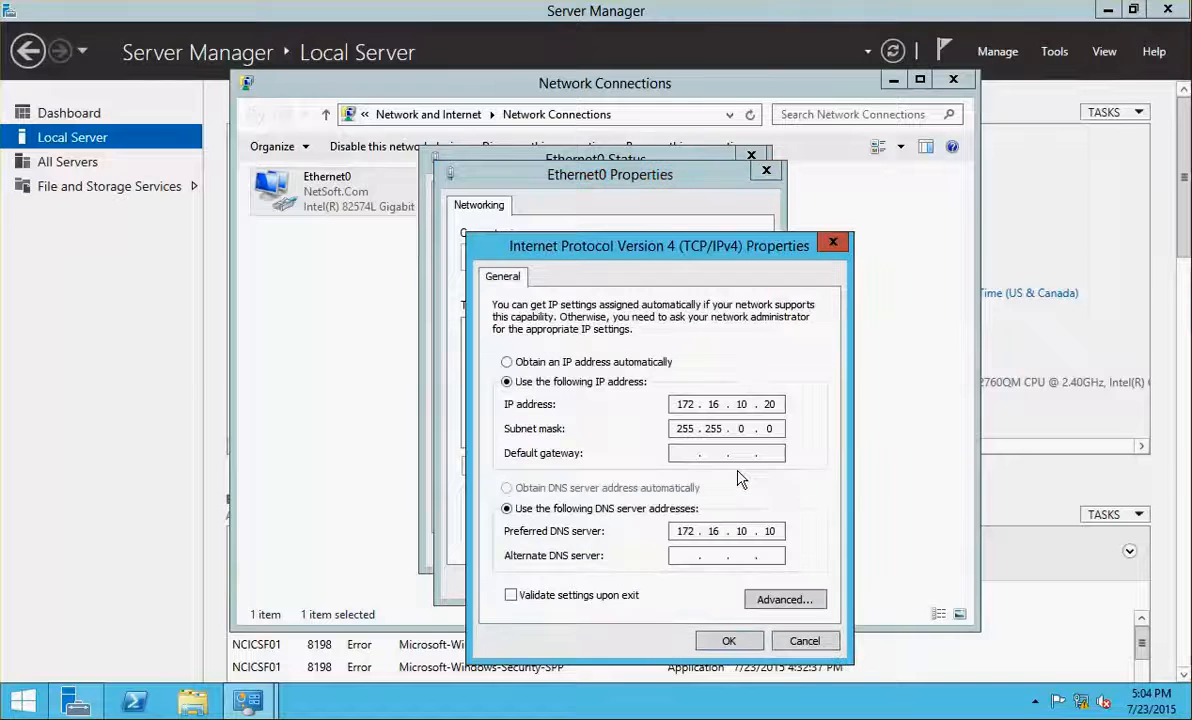
pyautogui.click(780, 404)
pyautogui.press('BackSpace')
pyautogui.press('BackSpace')
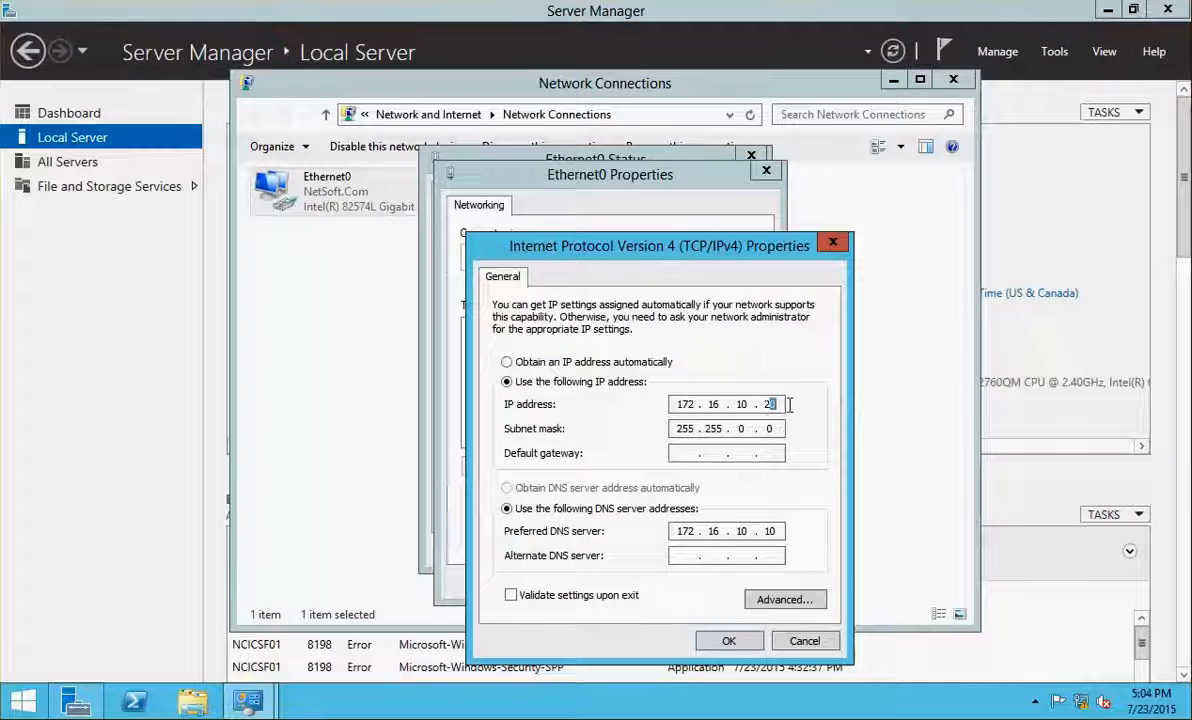
pyautogui.write('30')
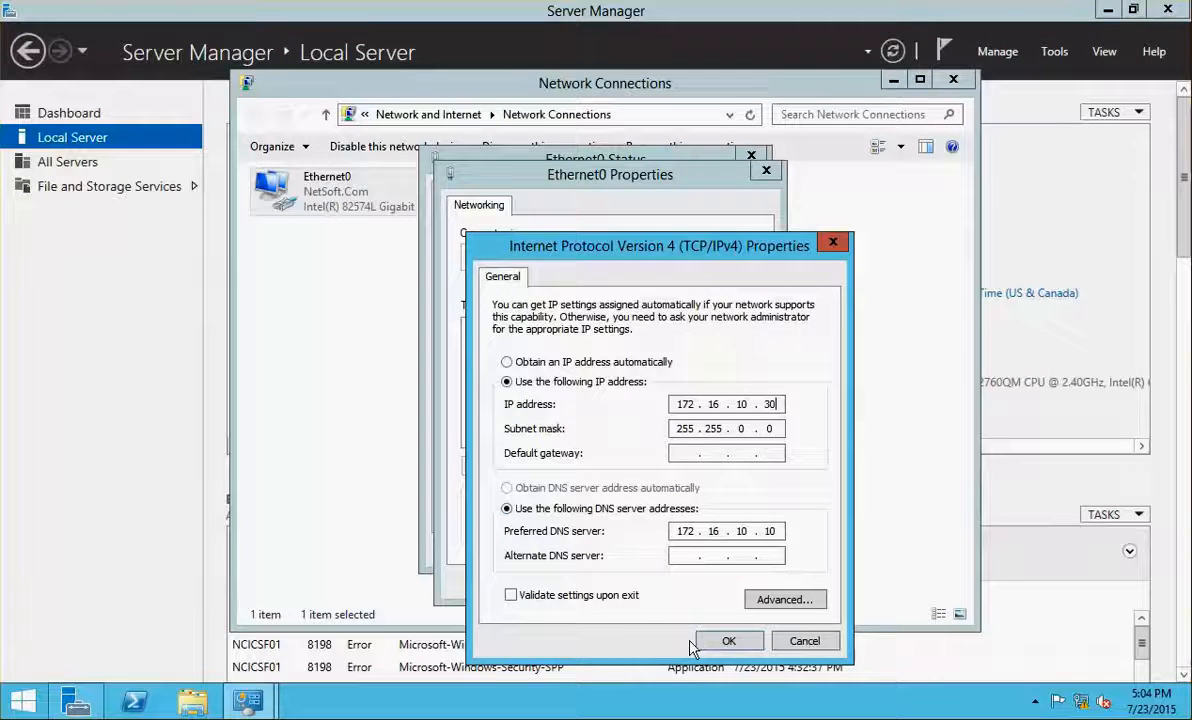
pyautogui.click(715, 641)
pyautogui.click(662, 582)
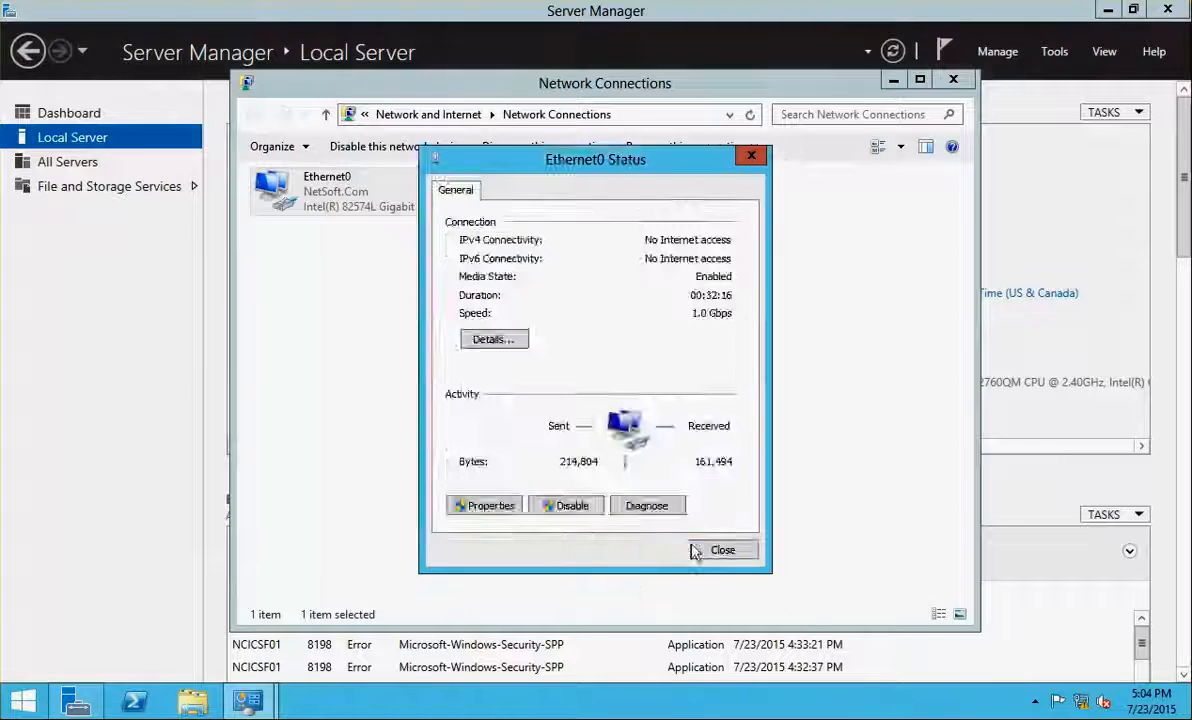
pyautogui.click(712, 551)
pyautogui.click(953, 78)
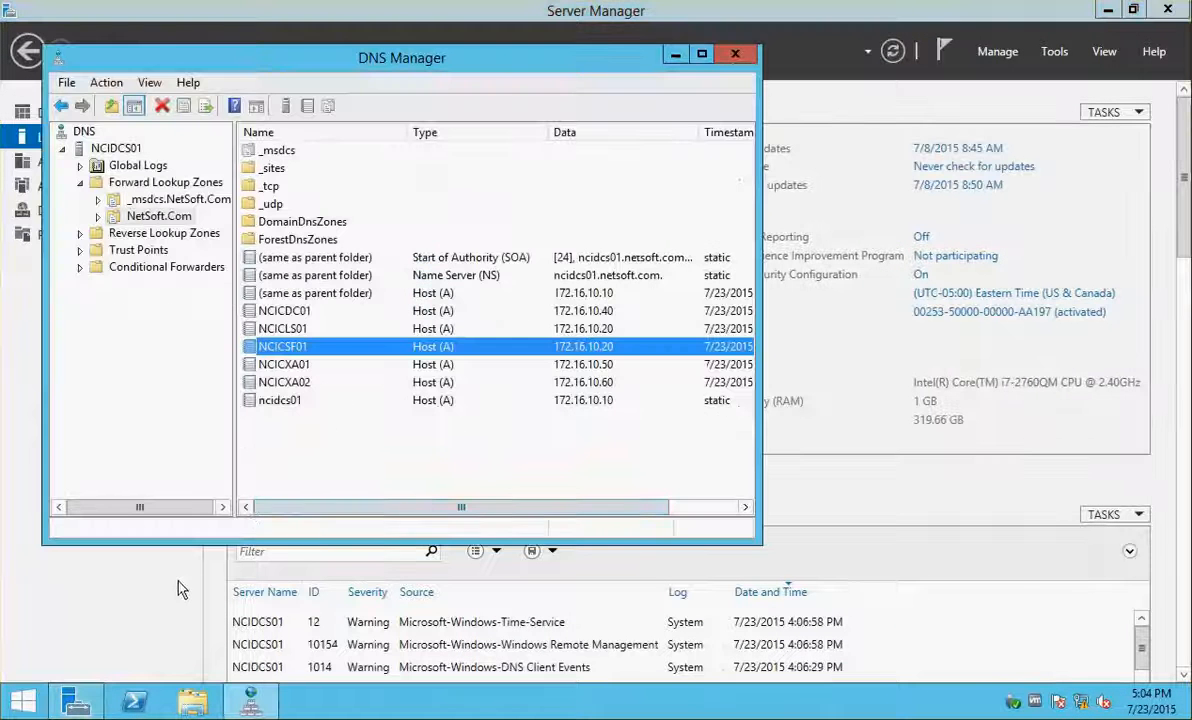
# Review the NetSoft.Com zone's host records in DNS Manager, checking NCICSF01's address
pyautogui.click(0, 262)
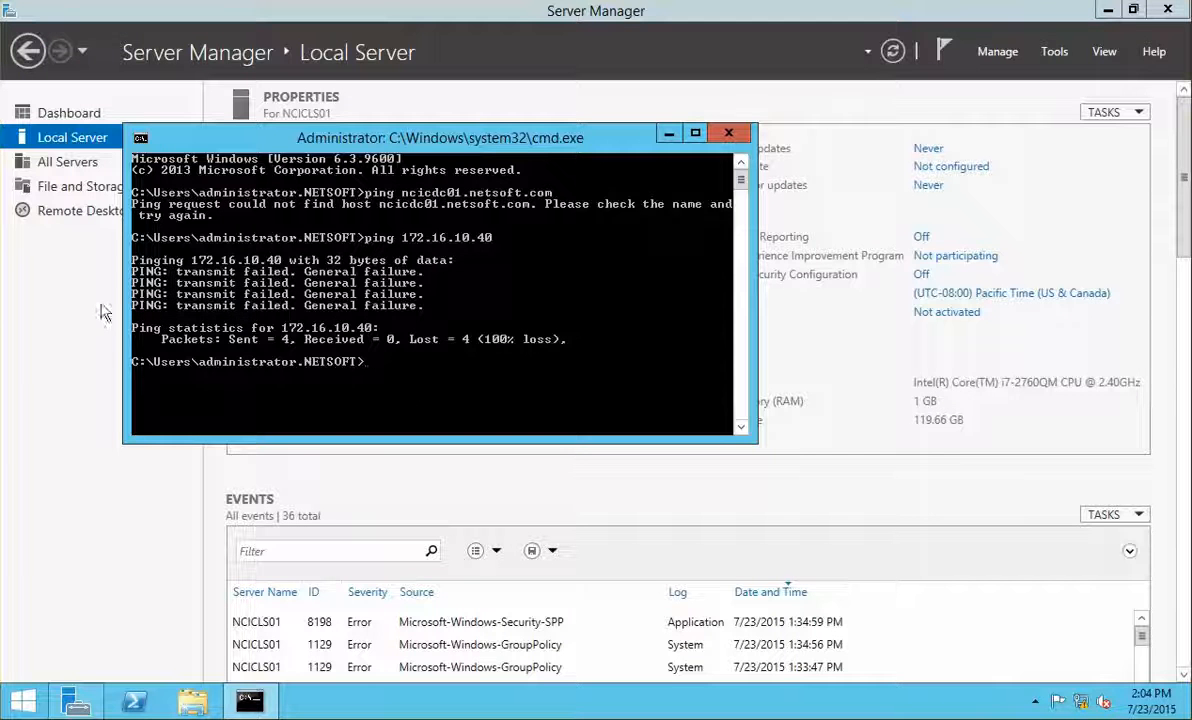
pyautogui.click(1, 268)
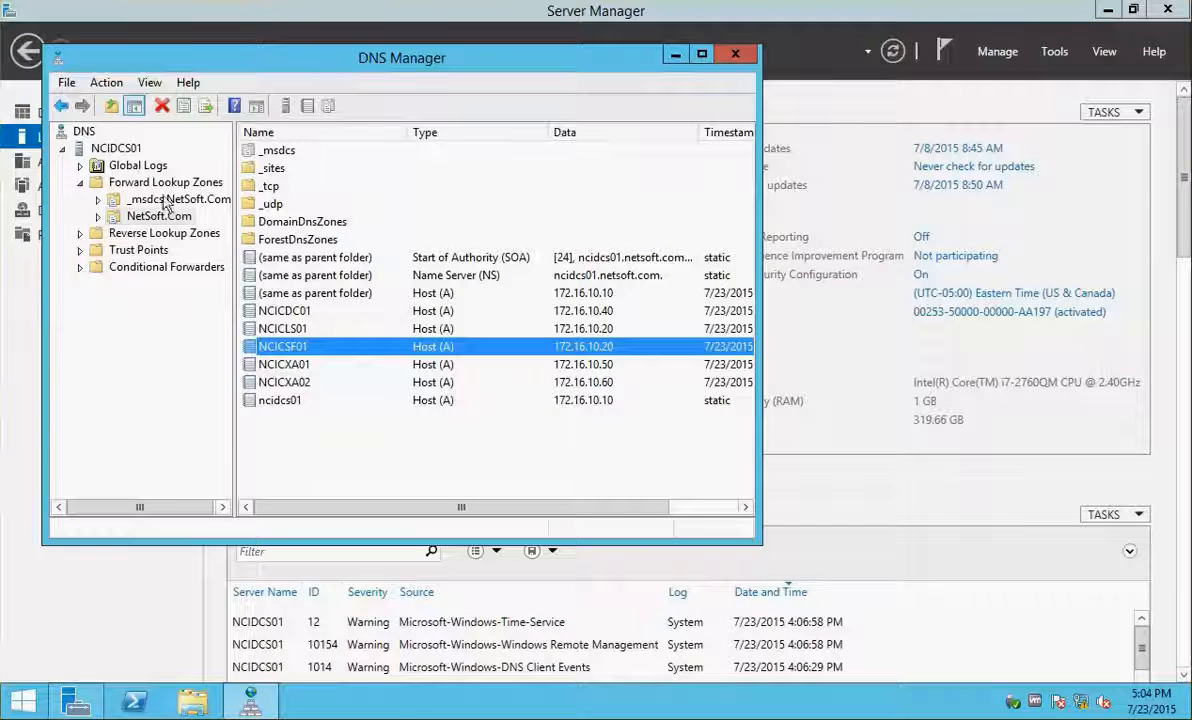
pyautogui.click(116, 148)
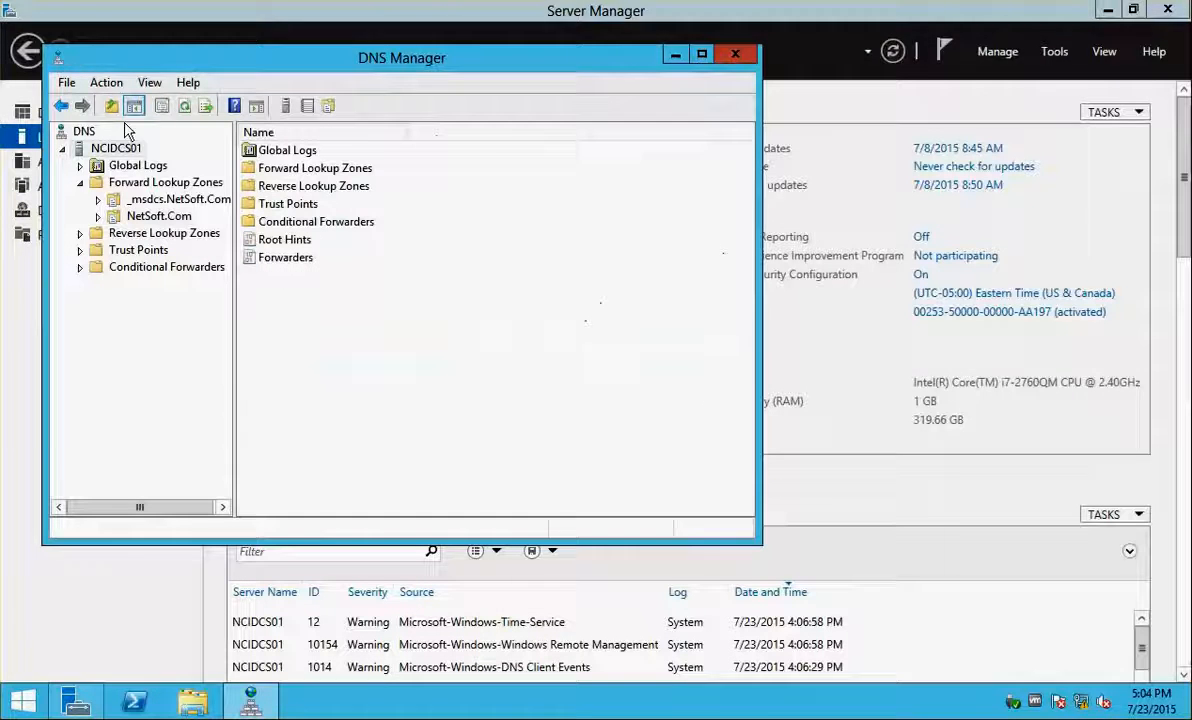
pyautogui.click(80, 182)
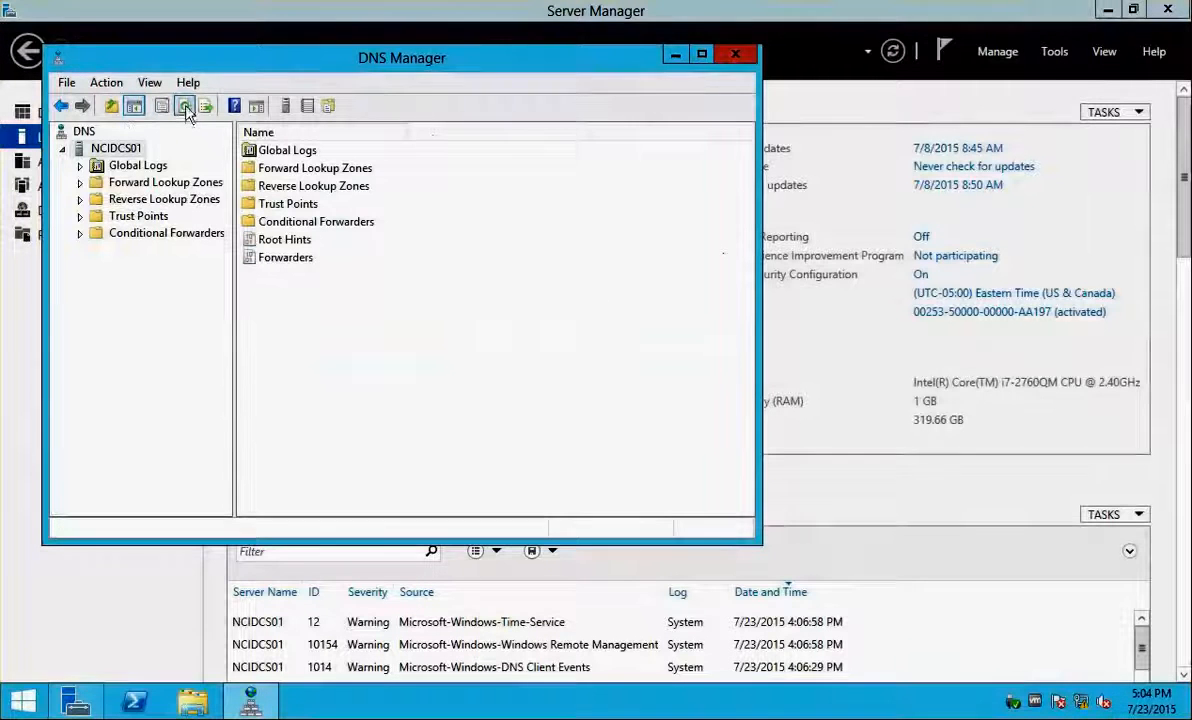
pyautogui.click(86, 186)
pyautogui.click(150, 216)
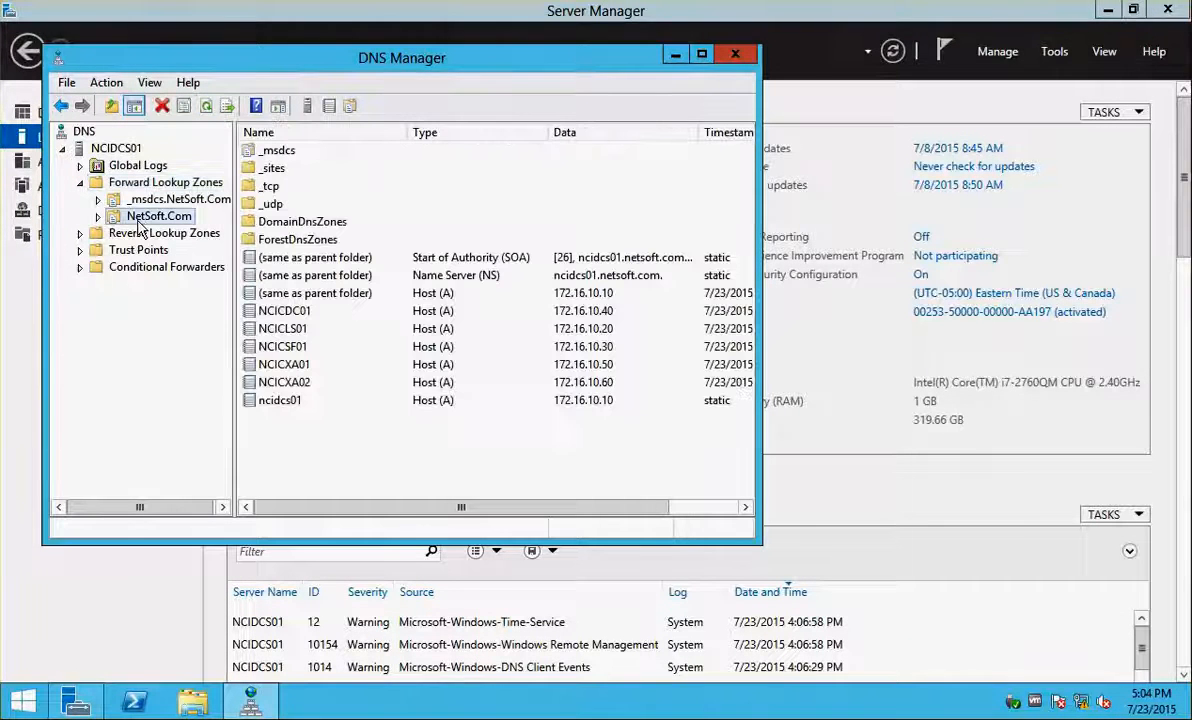
pyautogui.click(607, 350)
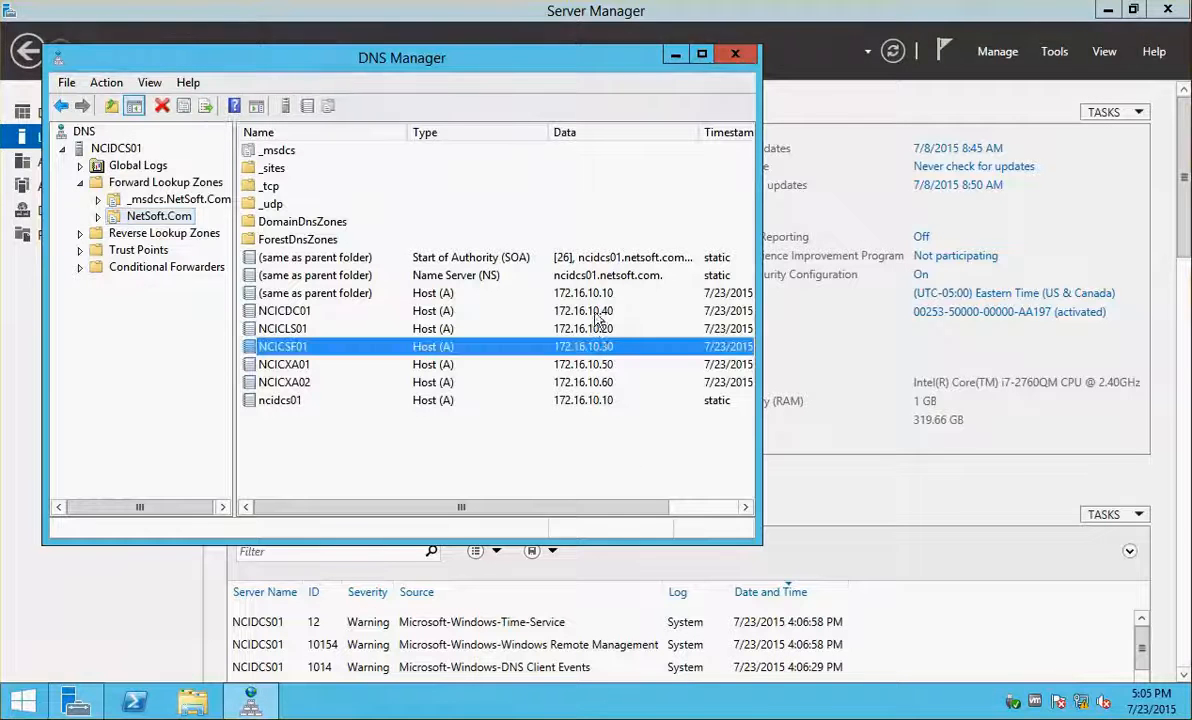
# Rerun the ping to 172.16.10.40 from NCICLS01's Command Prompt
pyautogui.click(2, 285)
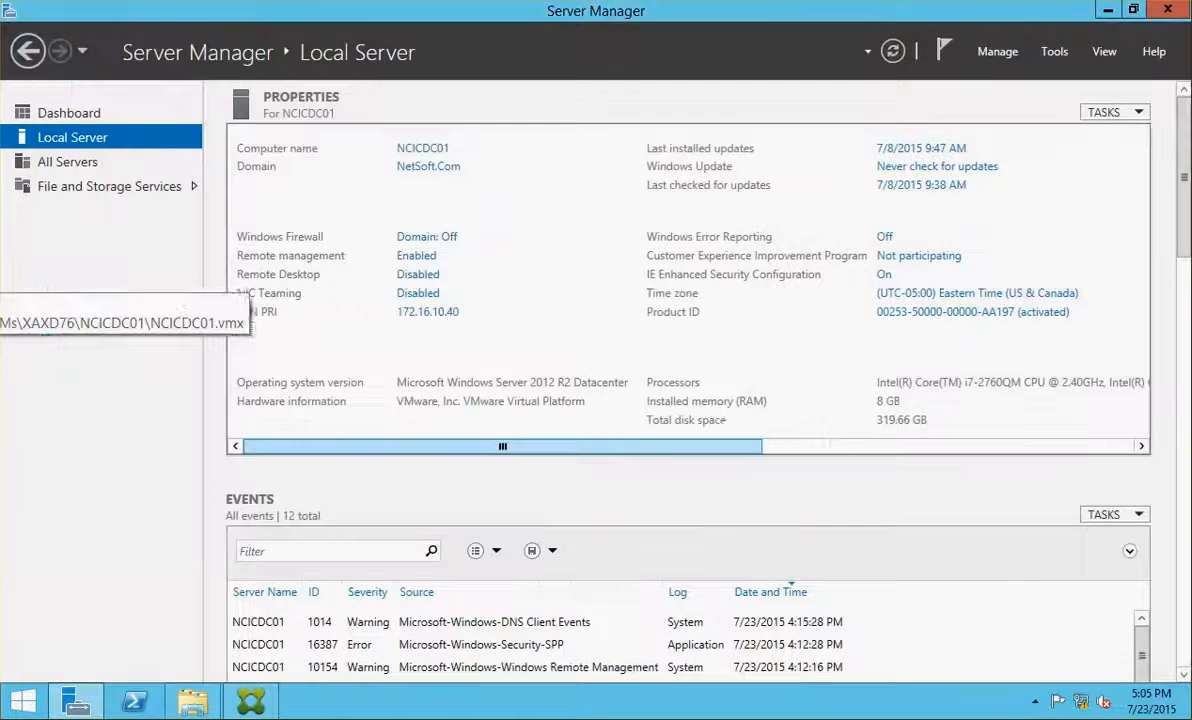
pyautogui.click(2, 265)
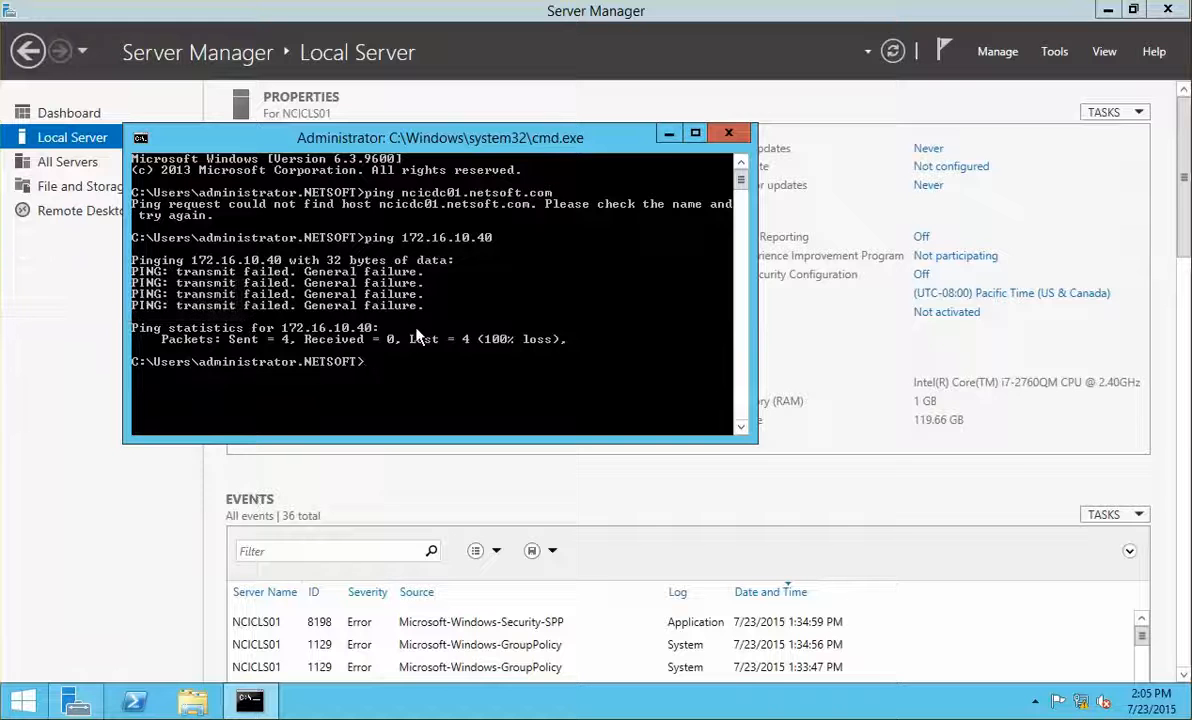
pyautogui.press('Up')
pyautogui.press('Return')
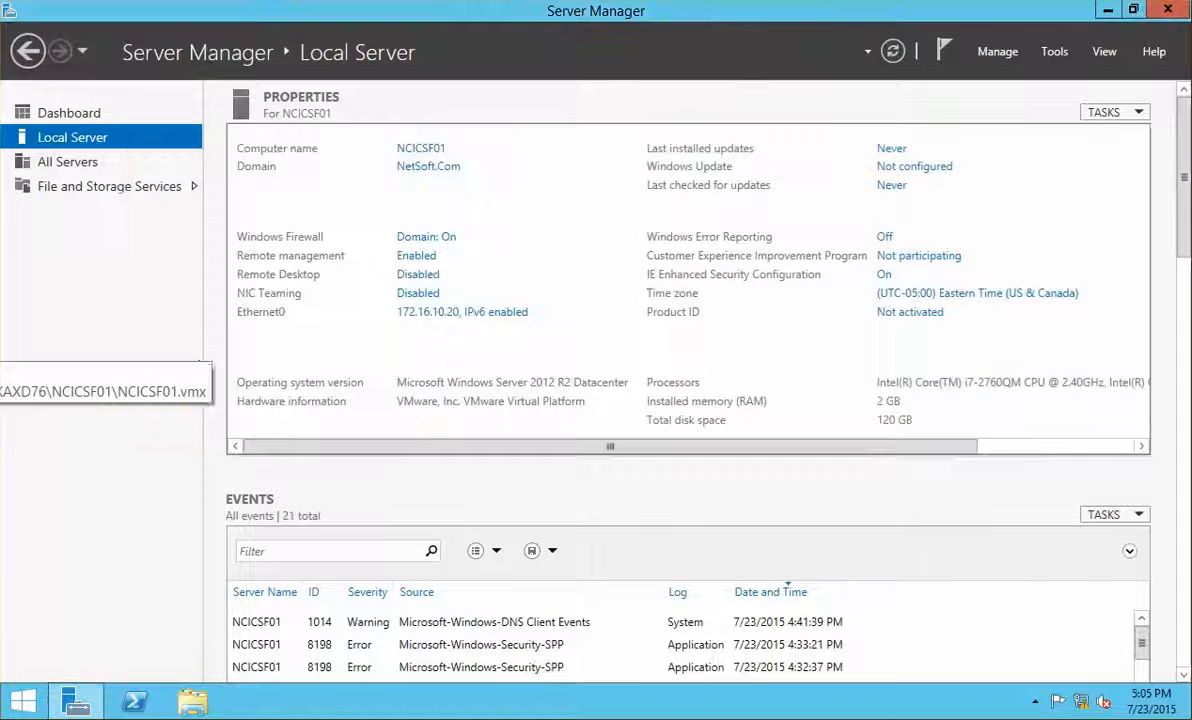
# Shut down NCICSF01 immediately by running shutdown.exe -s -t 0 in PowerShell
pyautogui.click(134, 701)
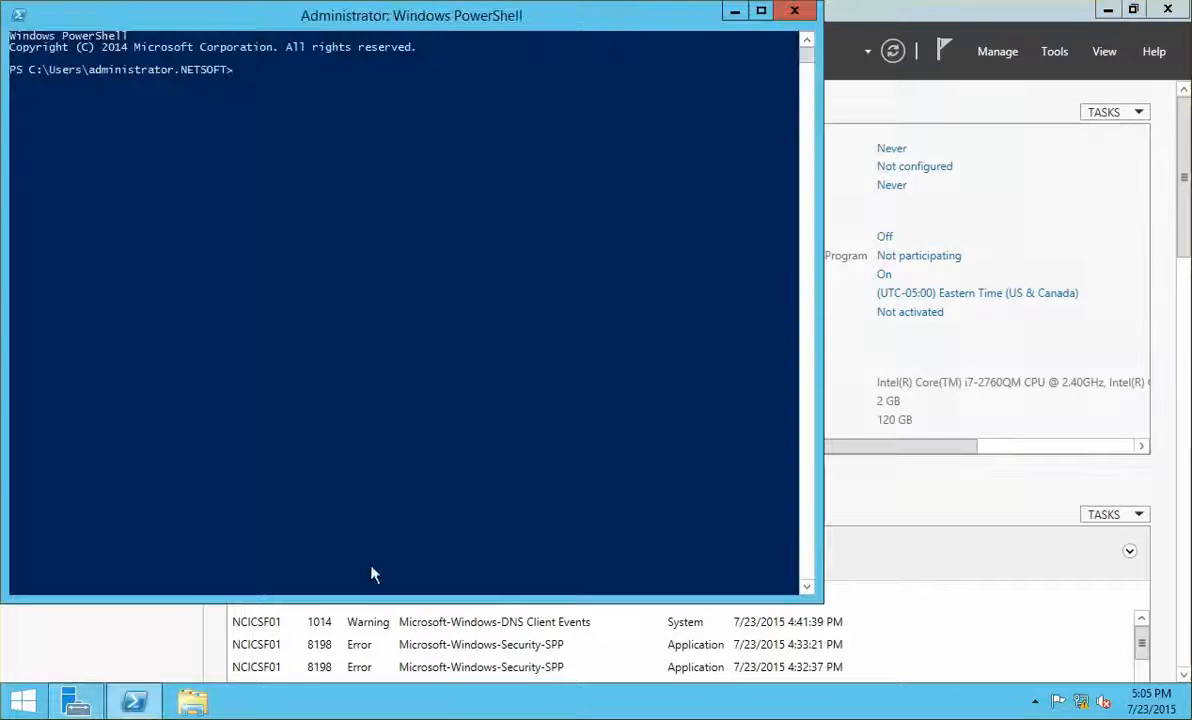
pyautogui.click(341, 357)
pyautogui.write('shut')
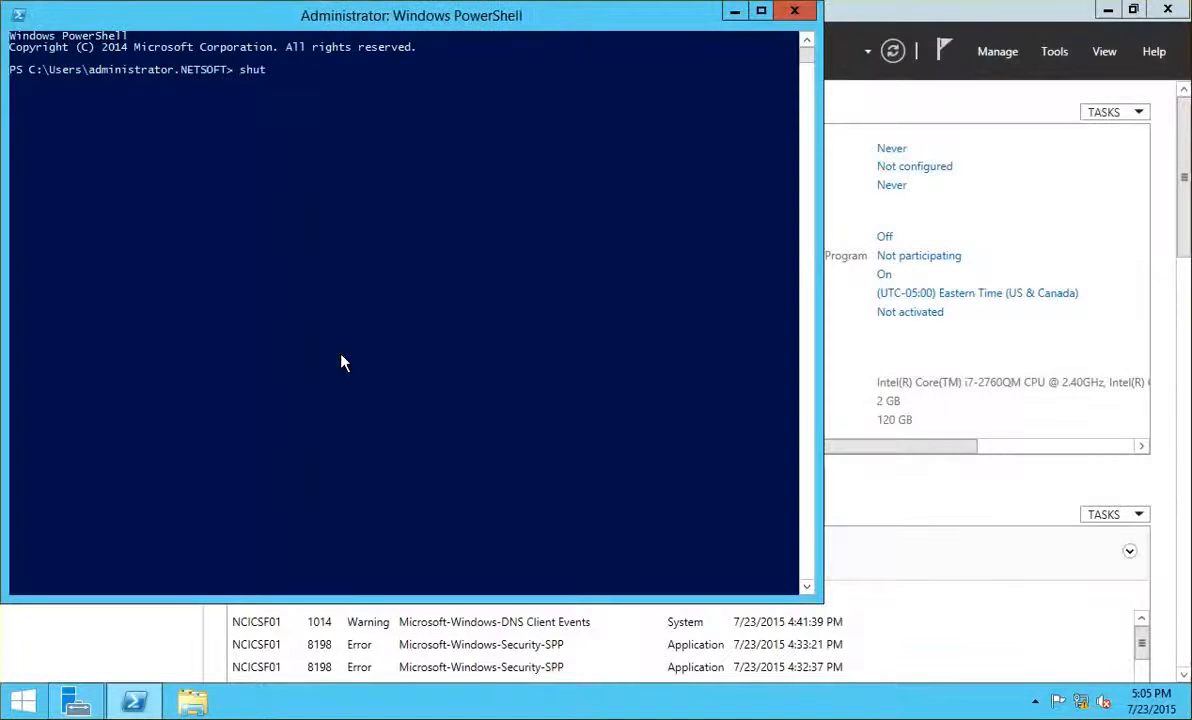
pyautogui.write('dow')
pyautogui.press('Tab')
pyautogui.write('-s -t 0')
pyautogui.press('Return')
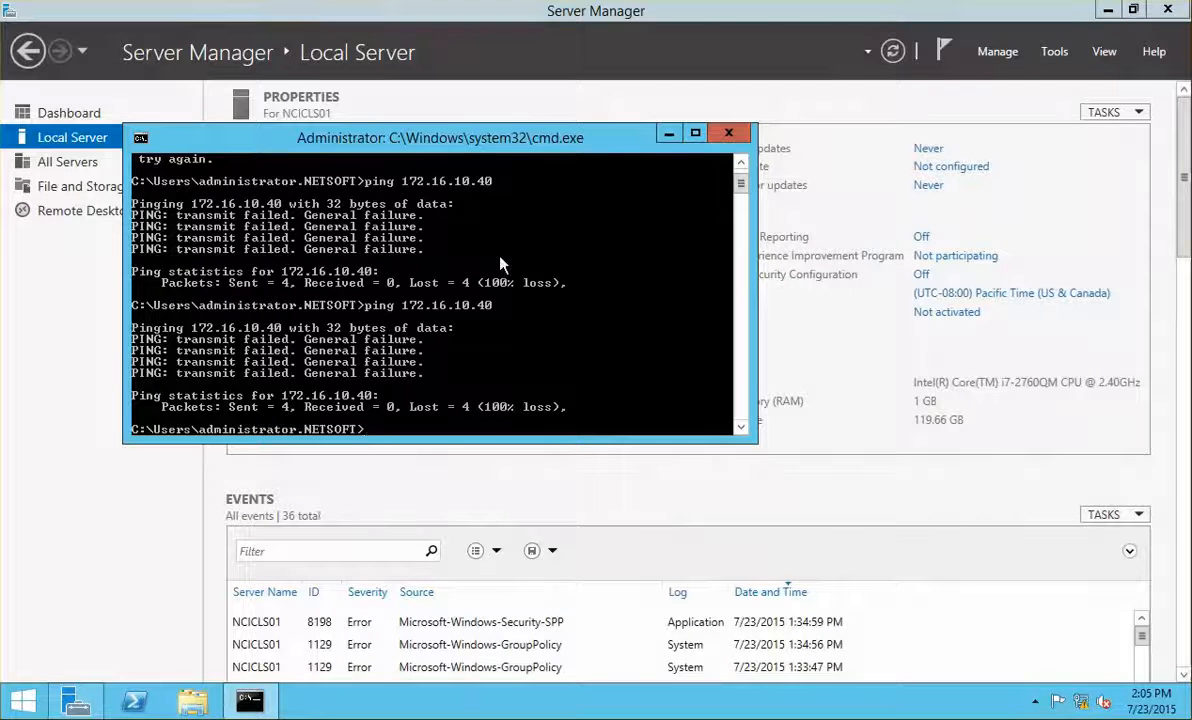
# Retry the ping to 172.16.10.40 from NCICLS01; it still fails
pyautogui.press('Up')
pyautogui.press('Return')
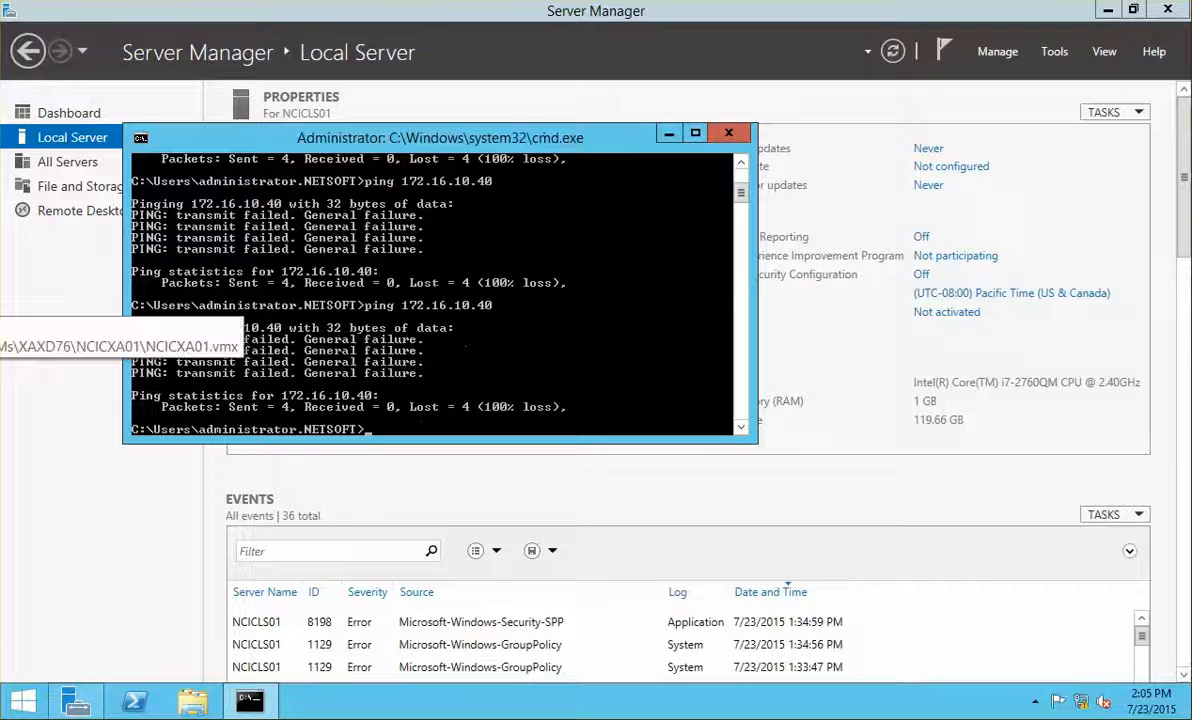
pyautogui.click(0, 288)
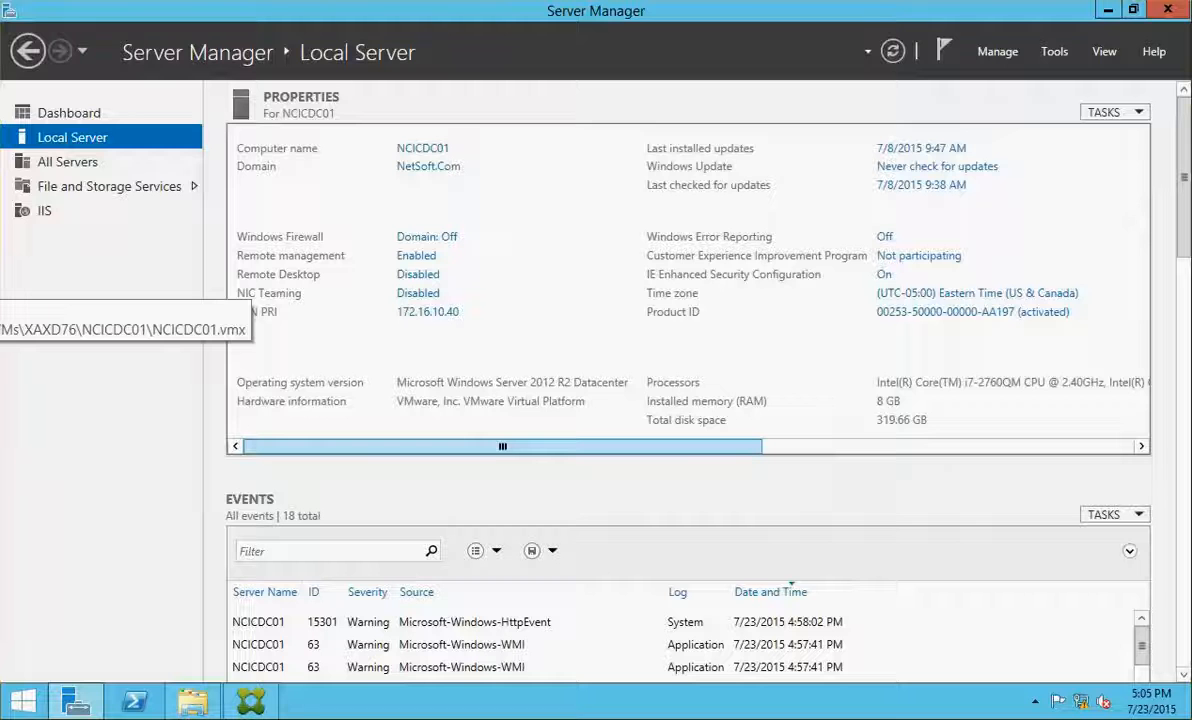
pyautogui.click(0, 228)
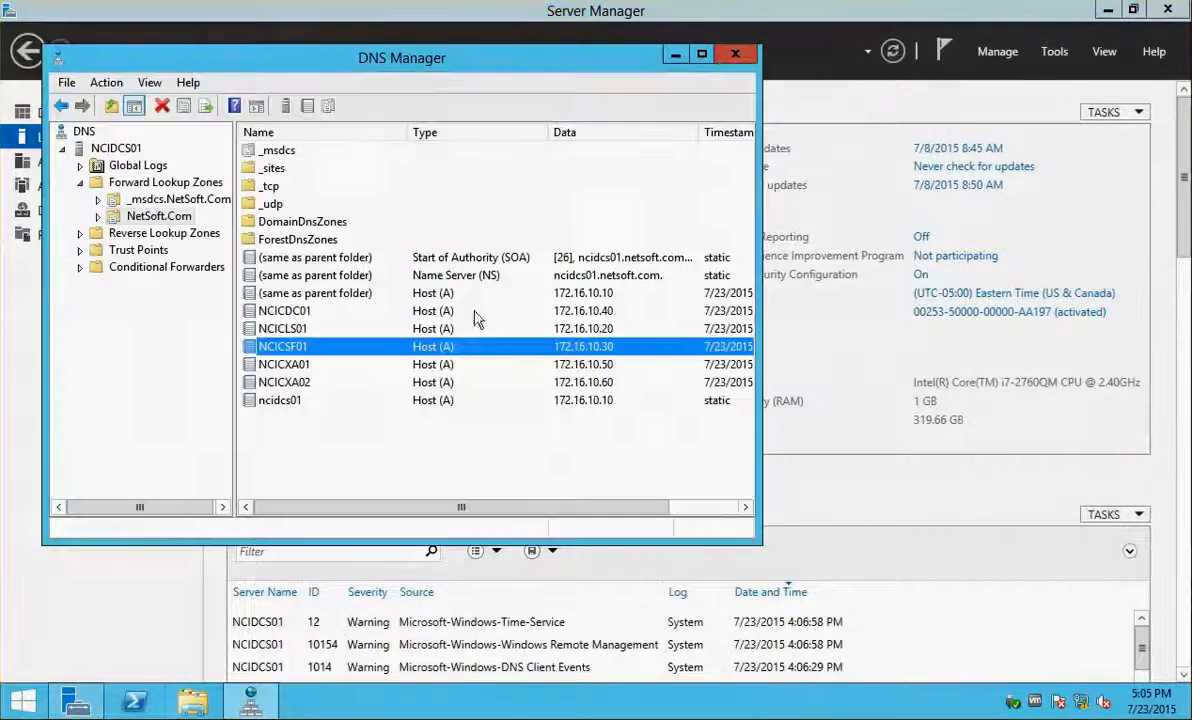
pyautogui.click(611, 315)
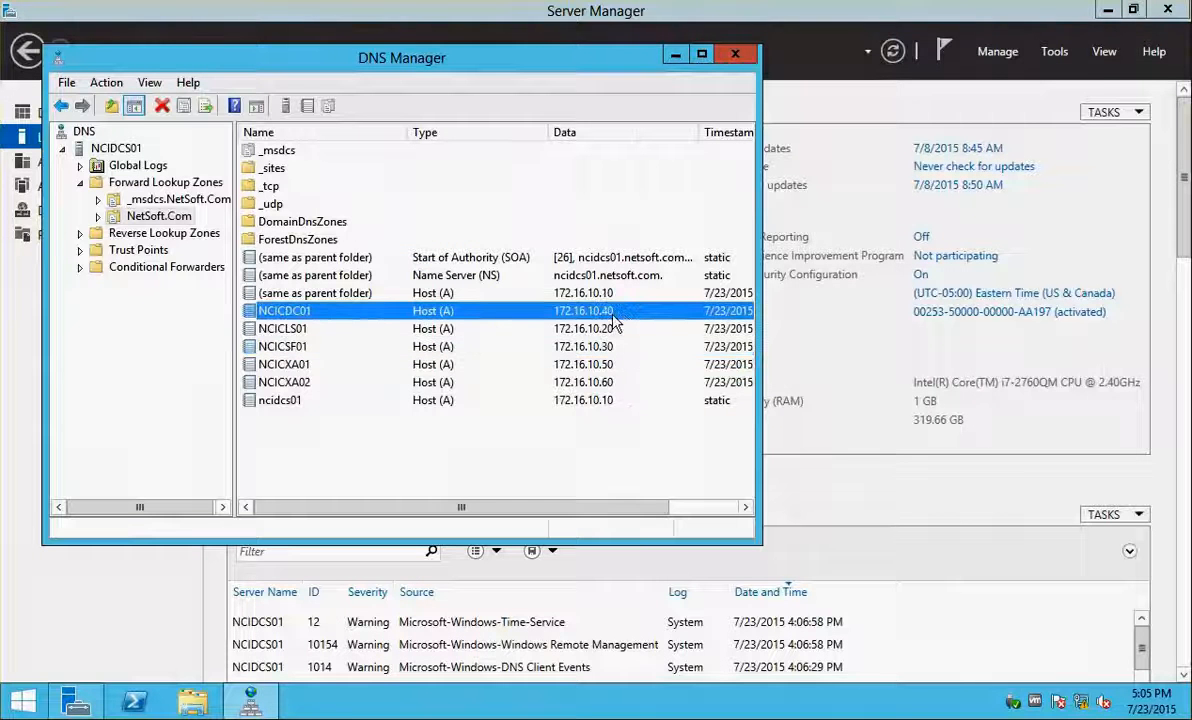
pyautogui.click(500, 240)
pyautogui.click(323, 313)
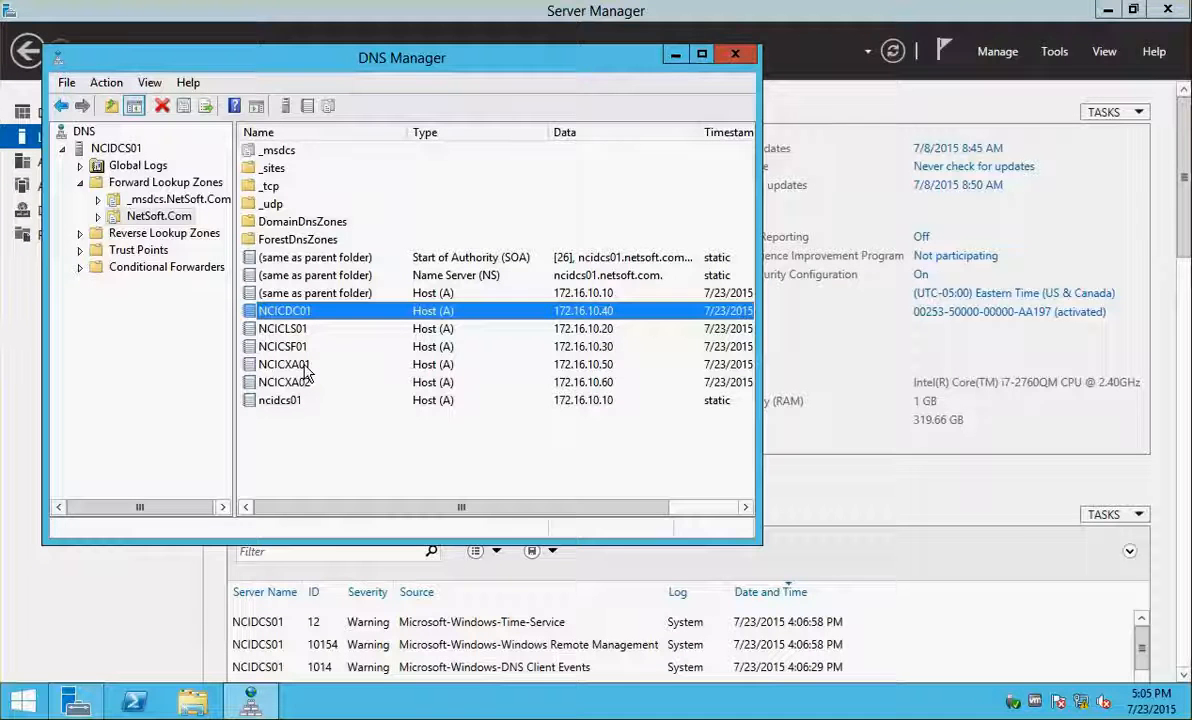
pyautogui.click(306, 366)
pyautogui.click(304, 349)
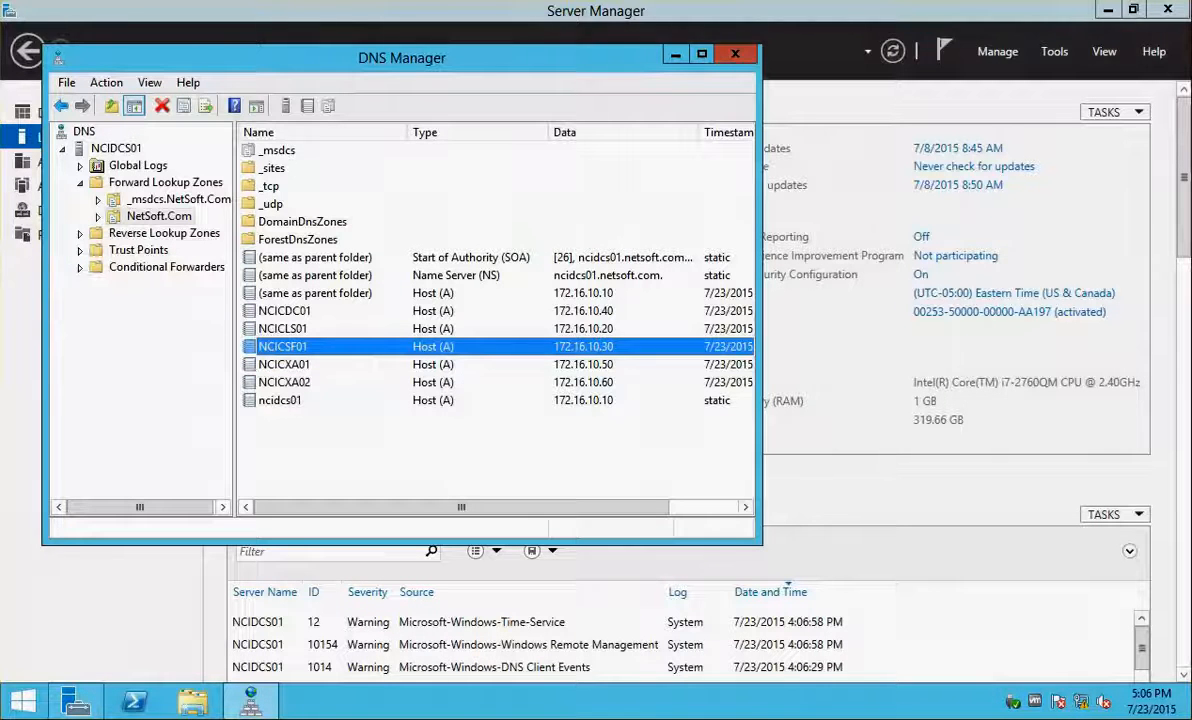
pyautogui.click(2, 288)
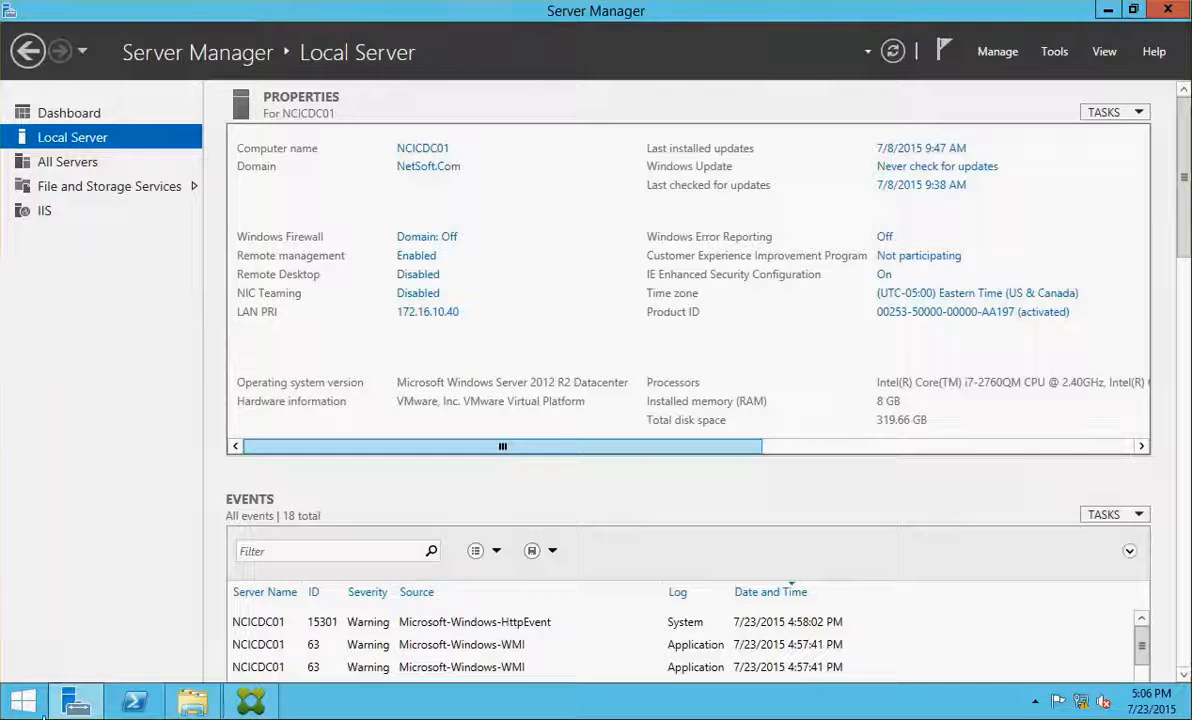
# Ping 172.16.10.20 from an administrator Command Prompt
pyautogui.rightClick(20, 702)
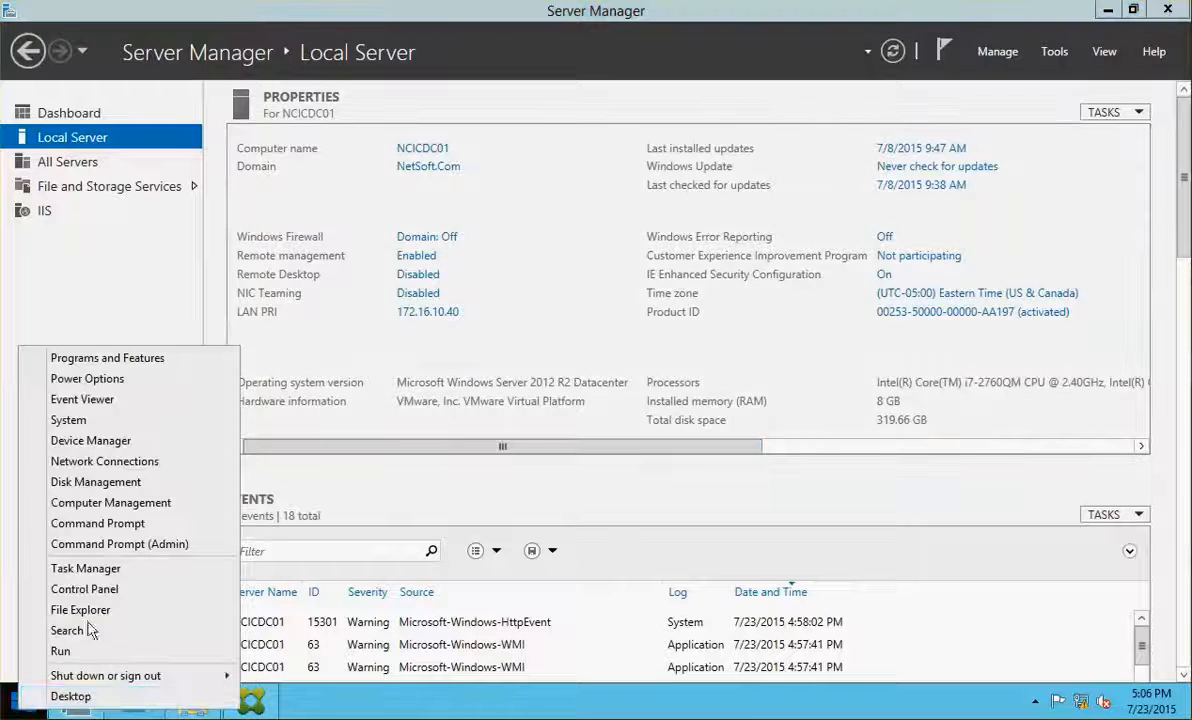
pyautogui.click(190, 546)
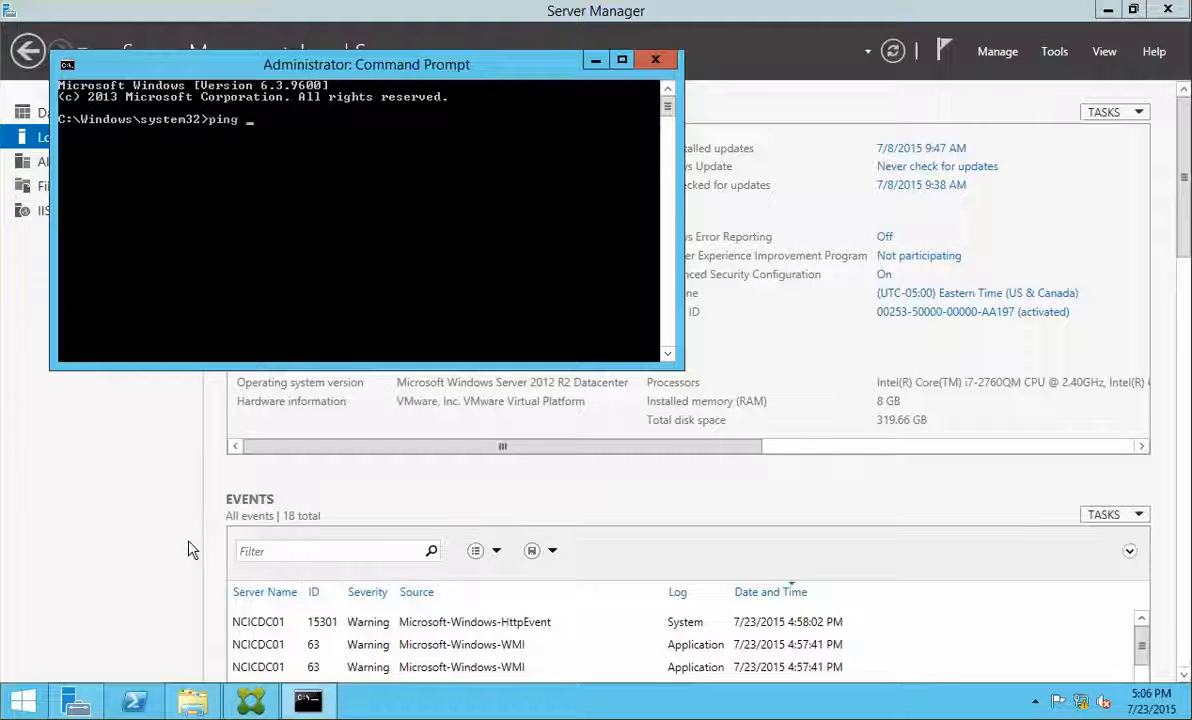
pyautogui.write('ping 172.1')
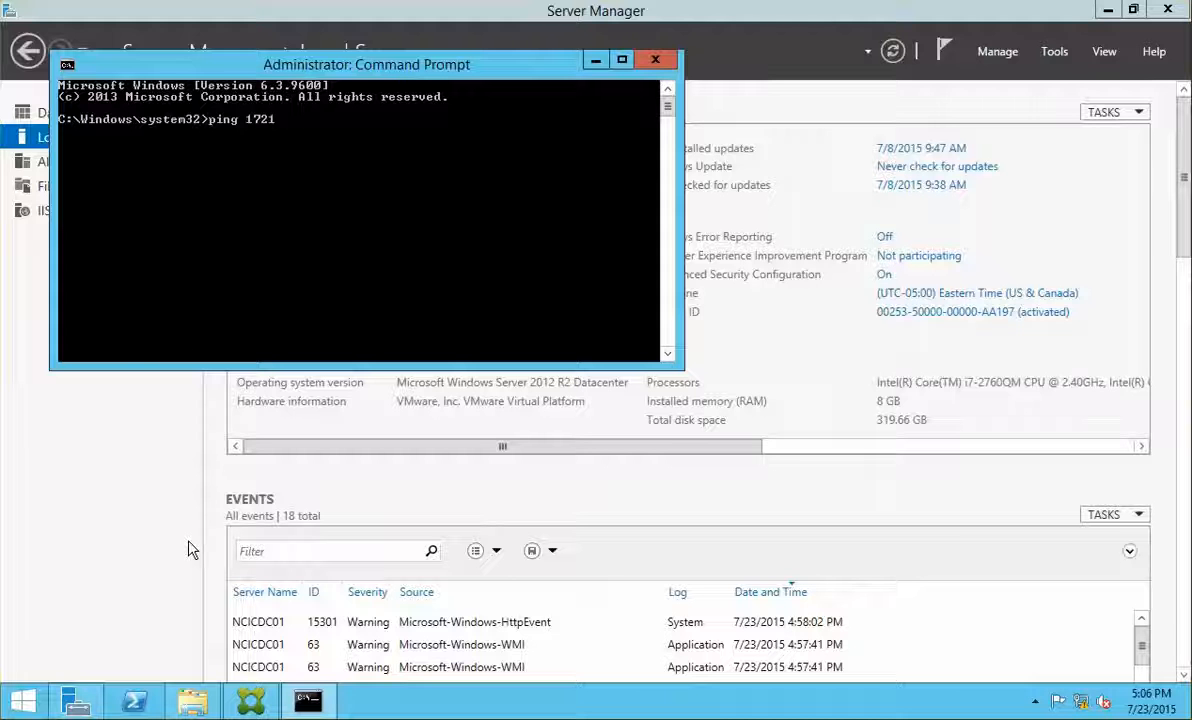
pyautogui.write('6.10.20')
pyautogui.press('Return')
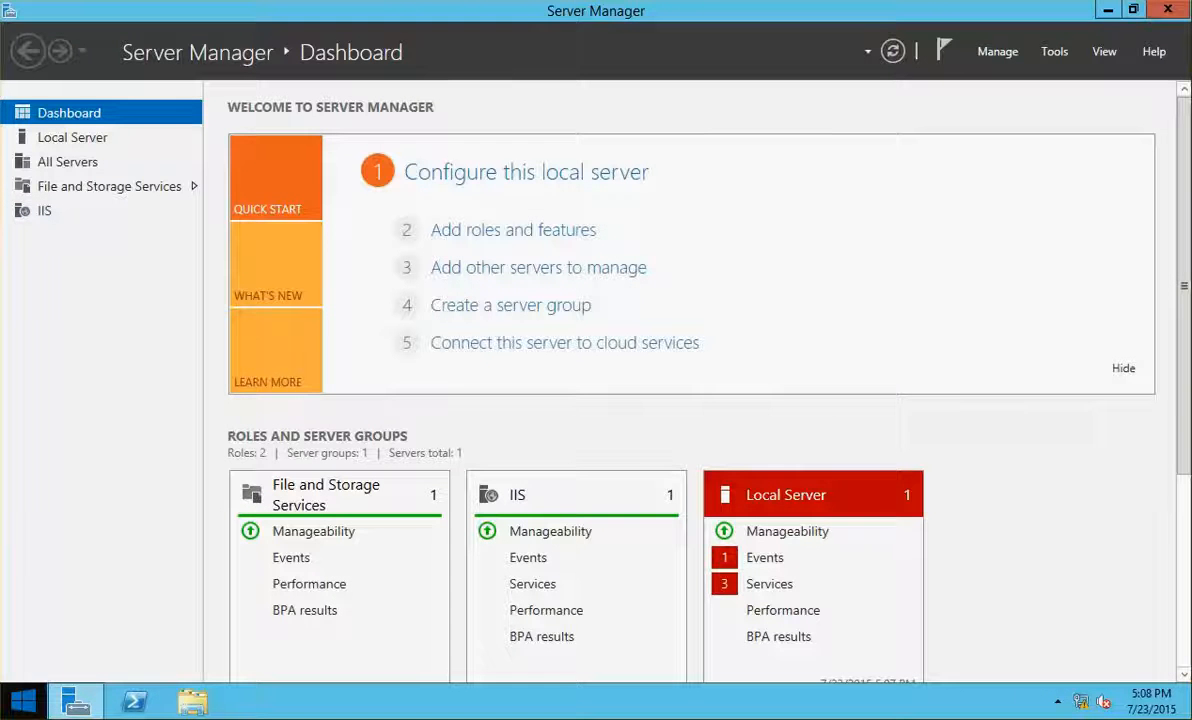
# Ping 172.16.10.20 again from a second administrator Command Prompt, then return to Server Manager
pyautogui.rightClick(22, 700)
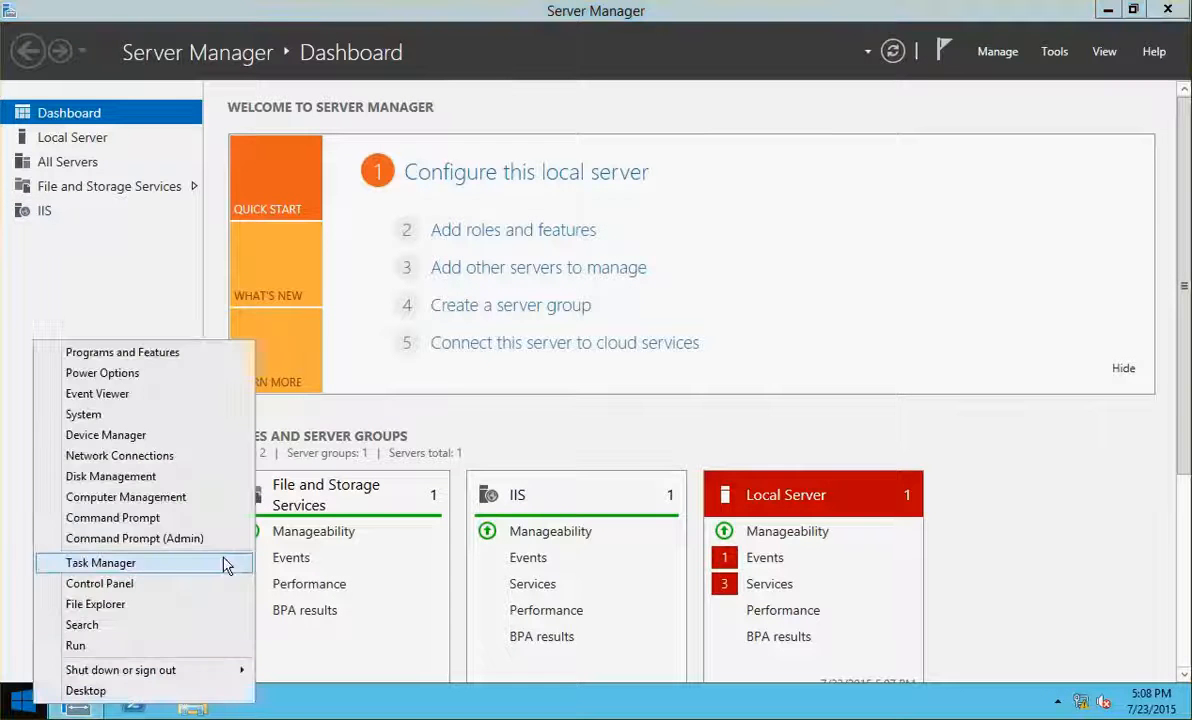
pyautogui.click(163, 539)
pyautogui.write('ping 172.')
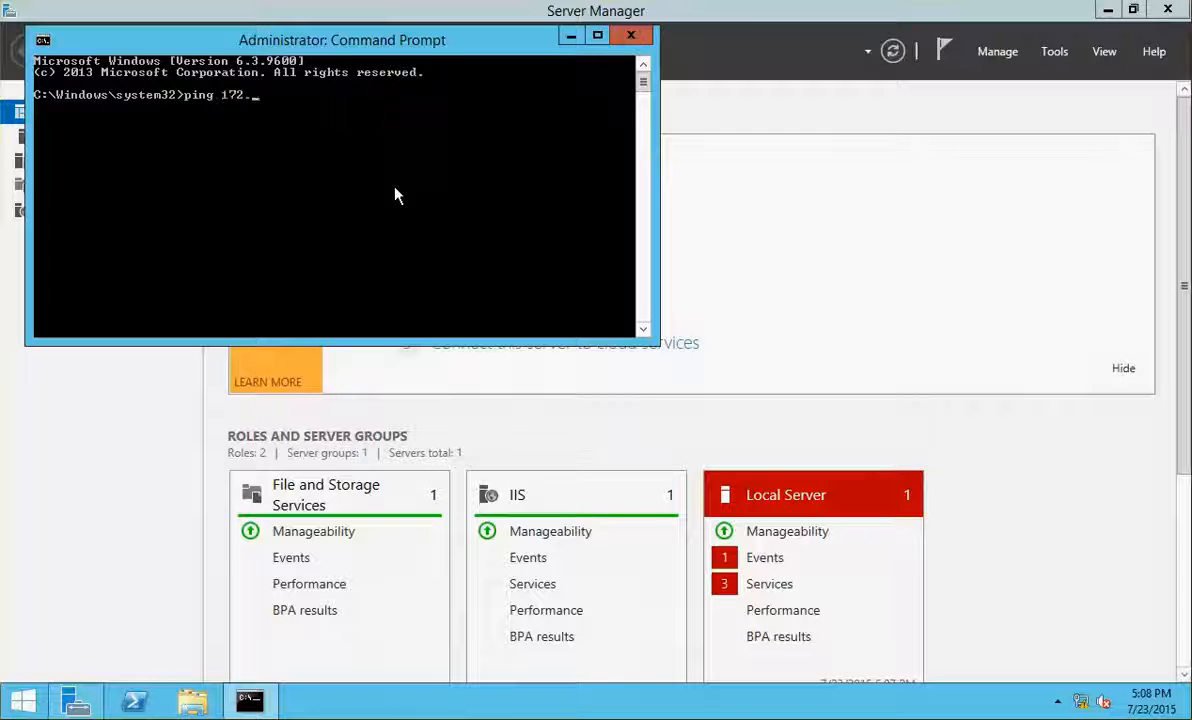
pyautogui.write('16.10.20')
pyautogui.press('Return')
pyautogui.click(100, 530)
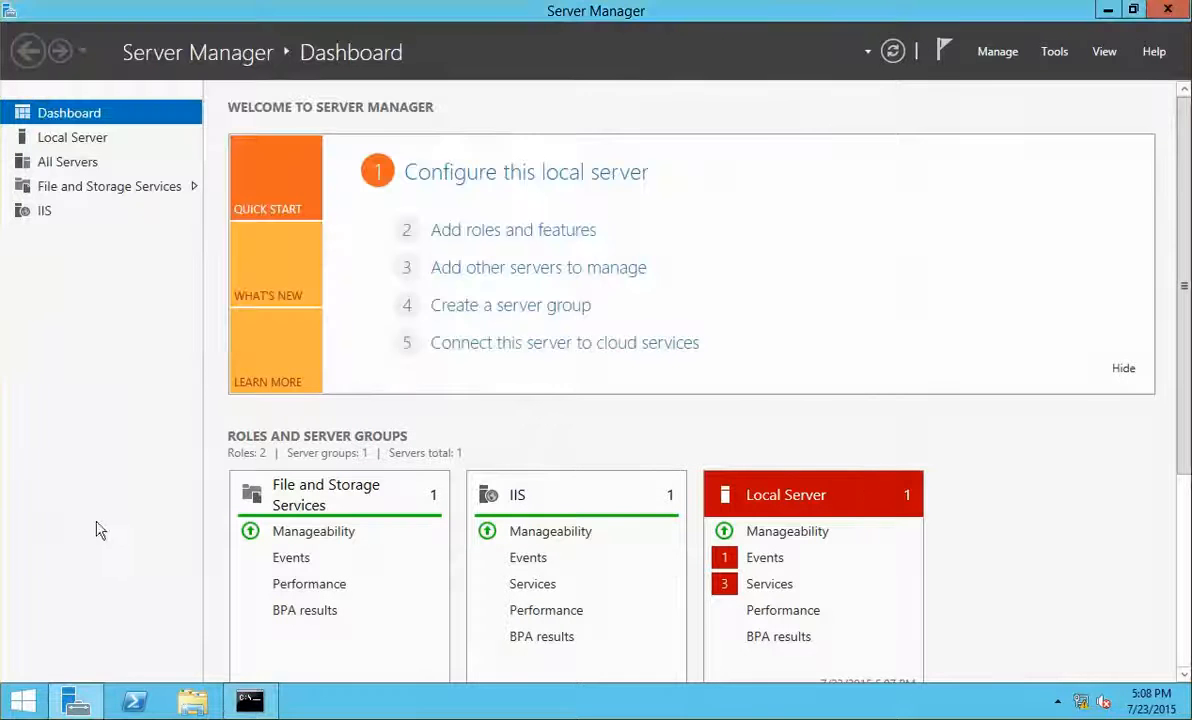
# Relaunch Citrix Studio, name the site NCITORONTO and accept automatic database creation
pyautogui.click(22, 700)
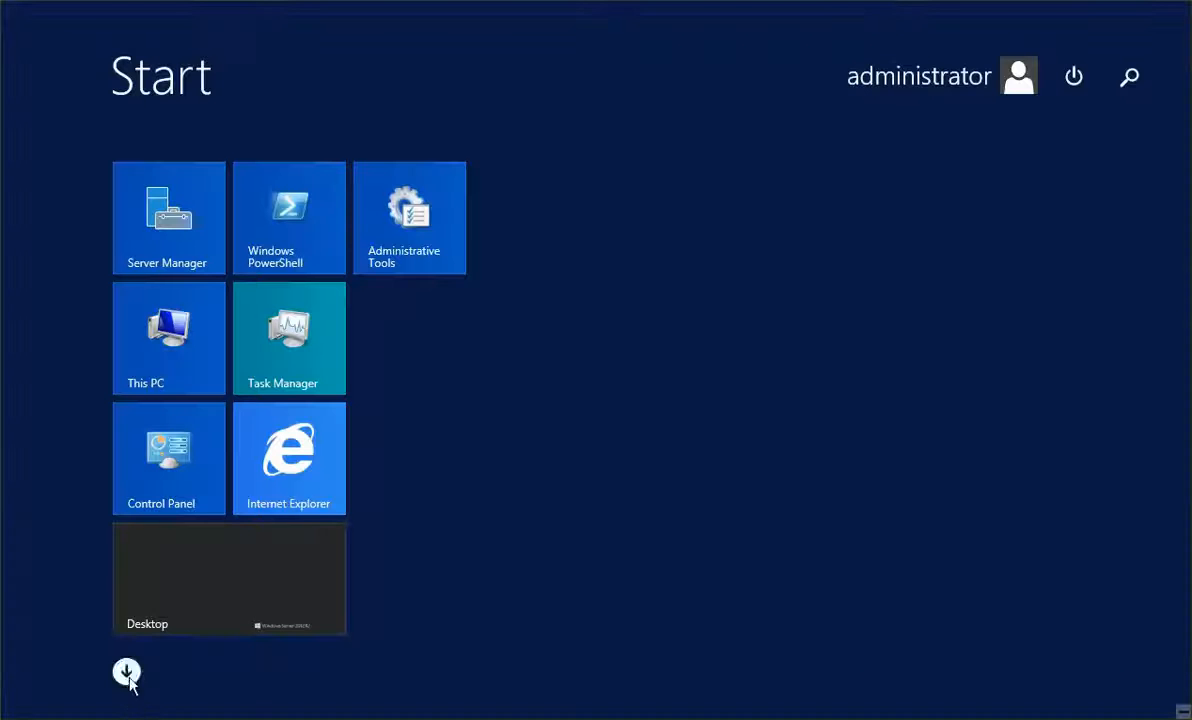
pyautogui.click(127, 672)
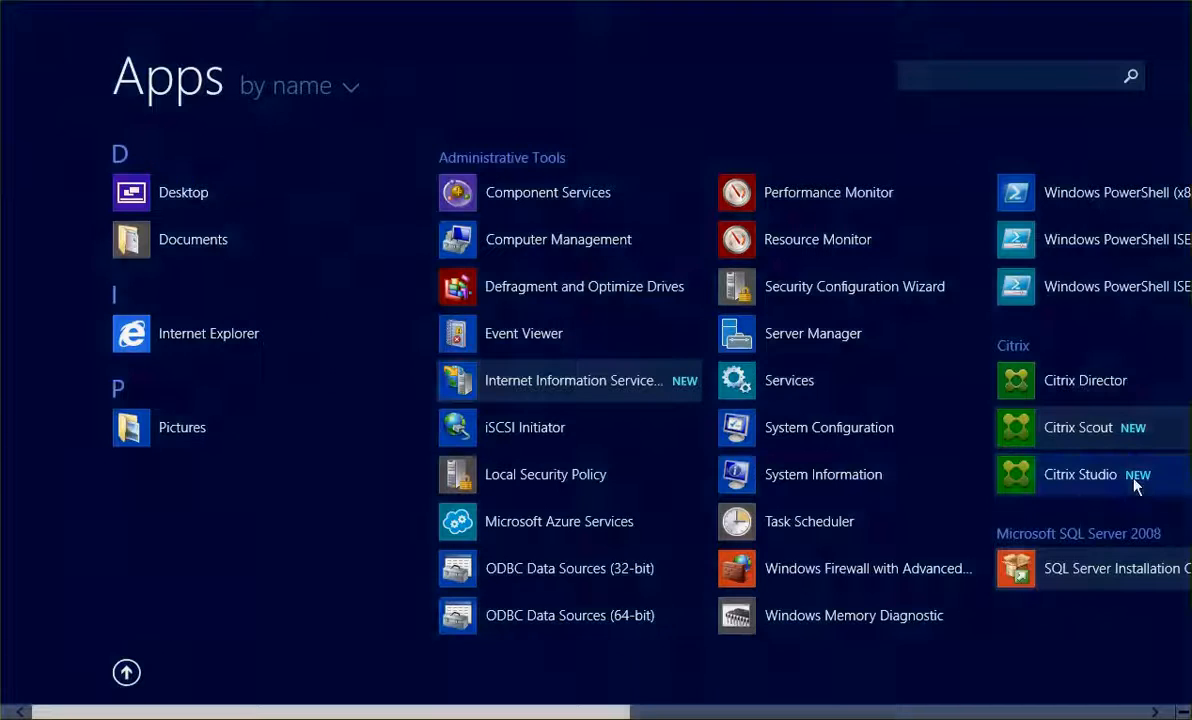
pyautogui.click(1136, 484)
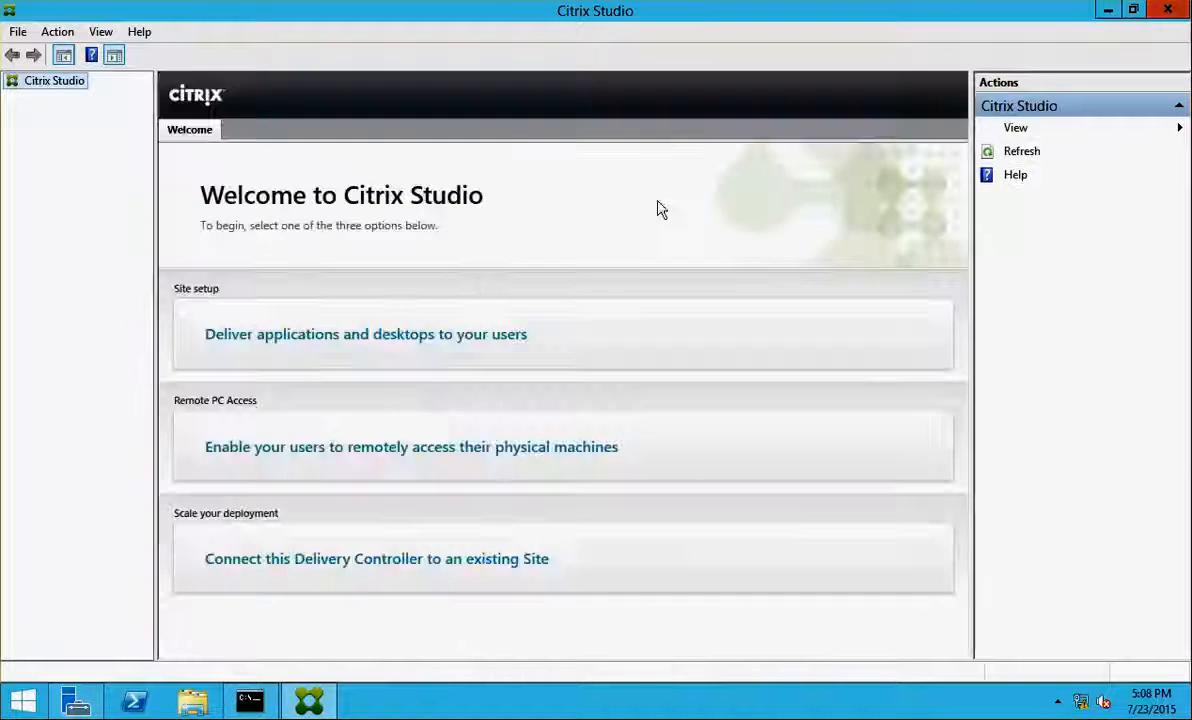
pyautogui.click(392, 352)
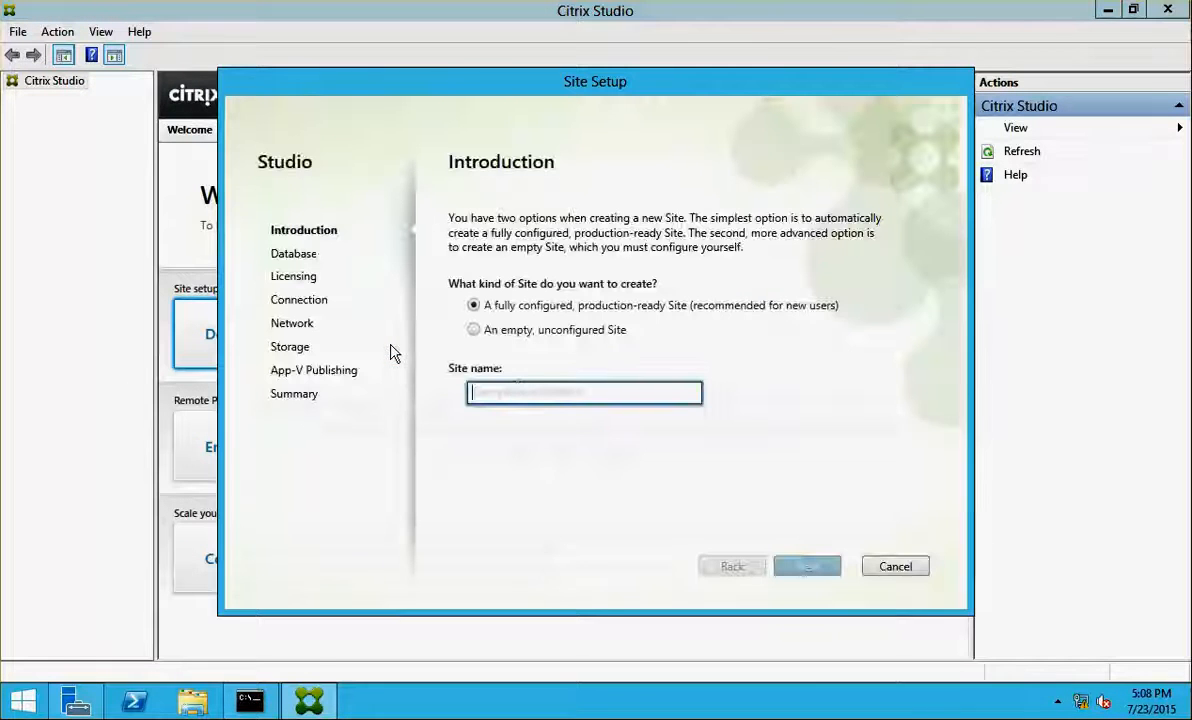
pyautogui.write('NC')
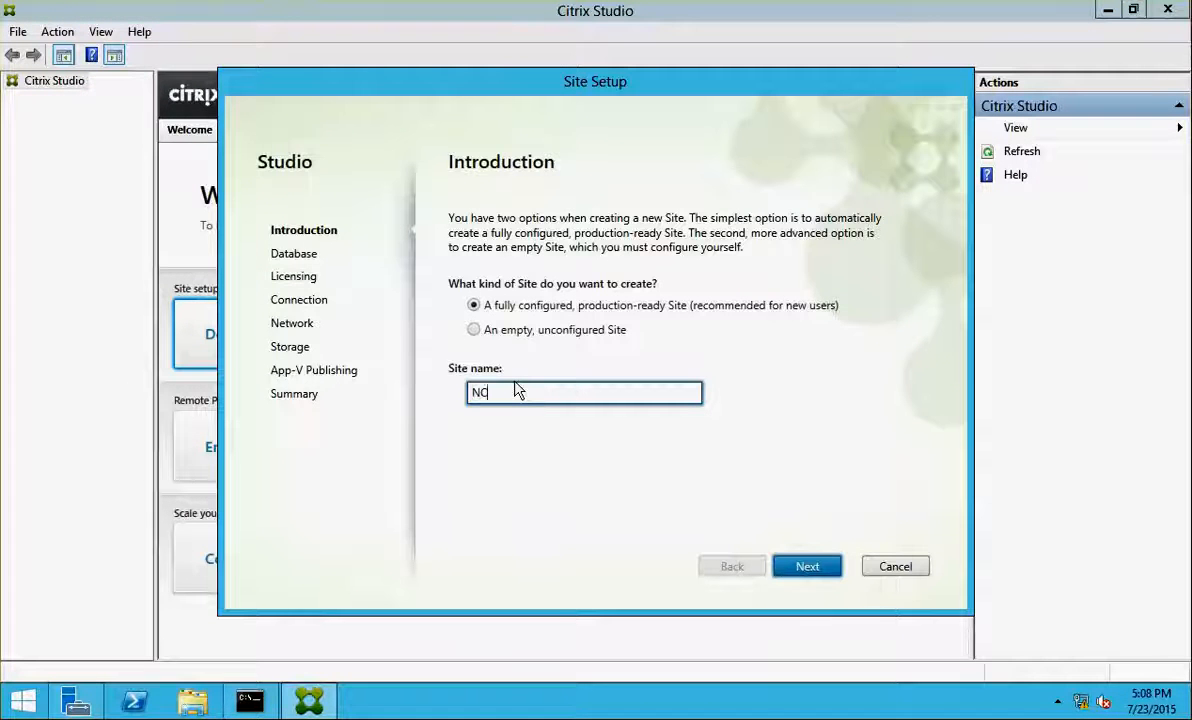
pyautogui.write('ITORONTO')
pyautogui.press('Return')
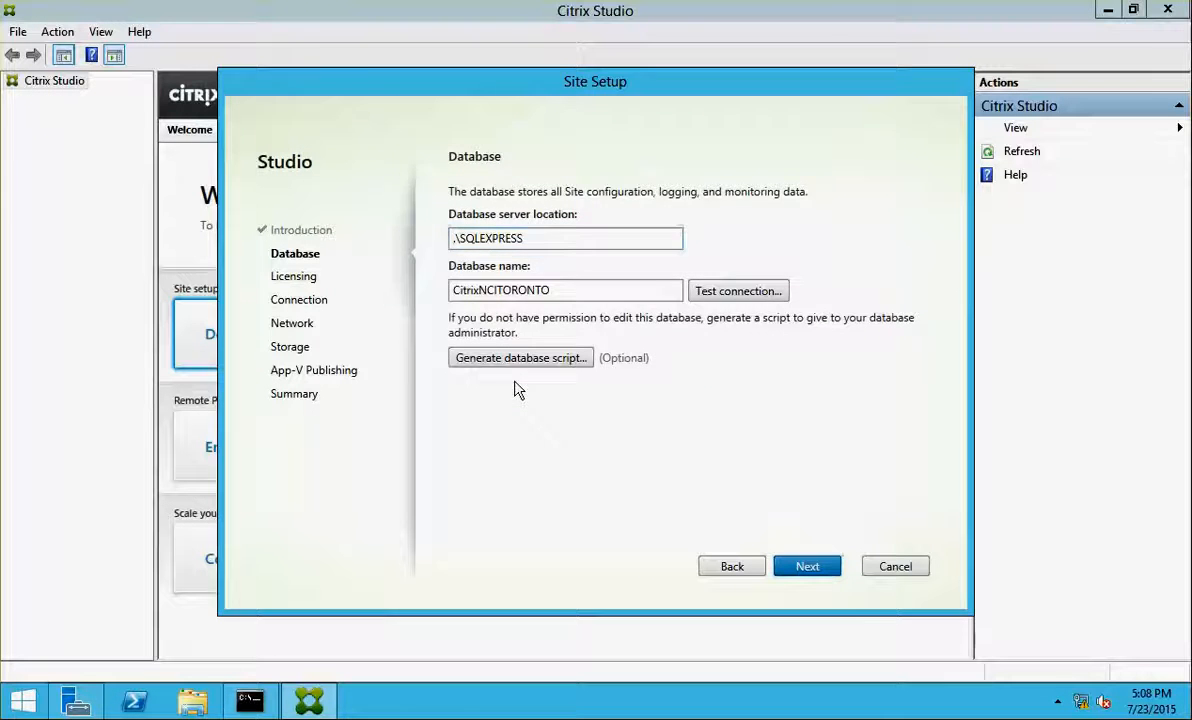
pyautogui.press('Return')
pyautogui.click(678, 499)
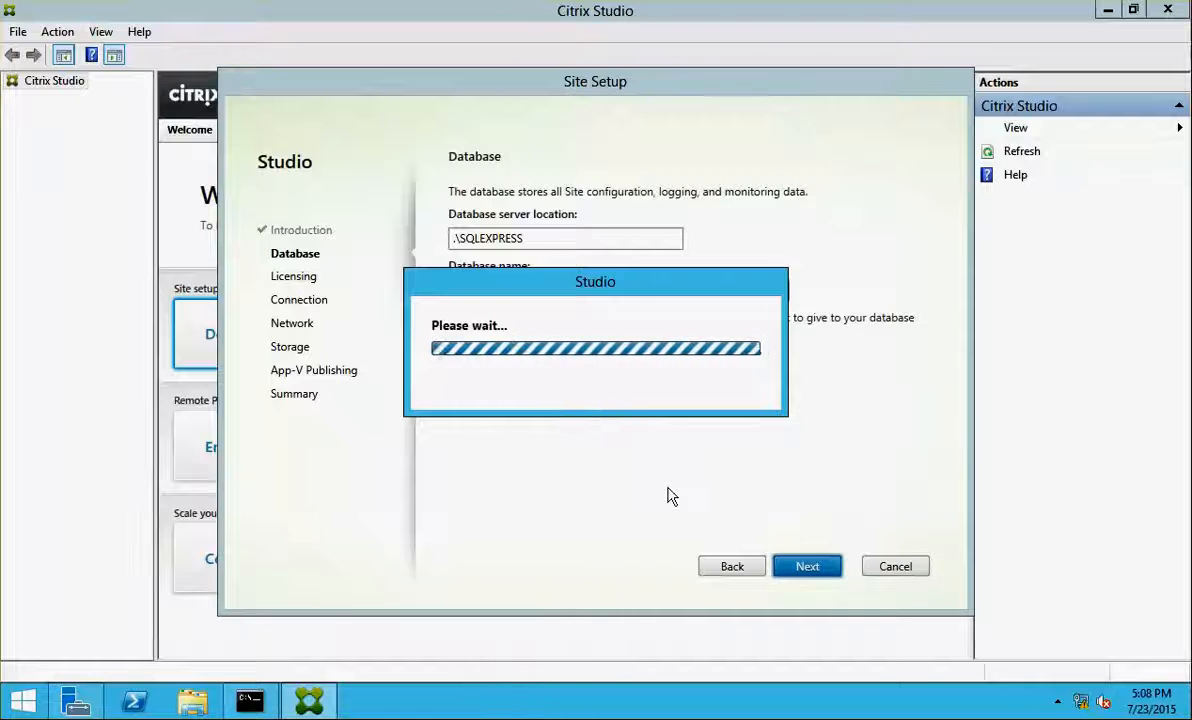
# Connect to license server NCICLS01:27000 and trust its certificate
pyautogui.write('NCICLS01:27000')
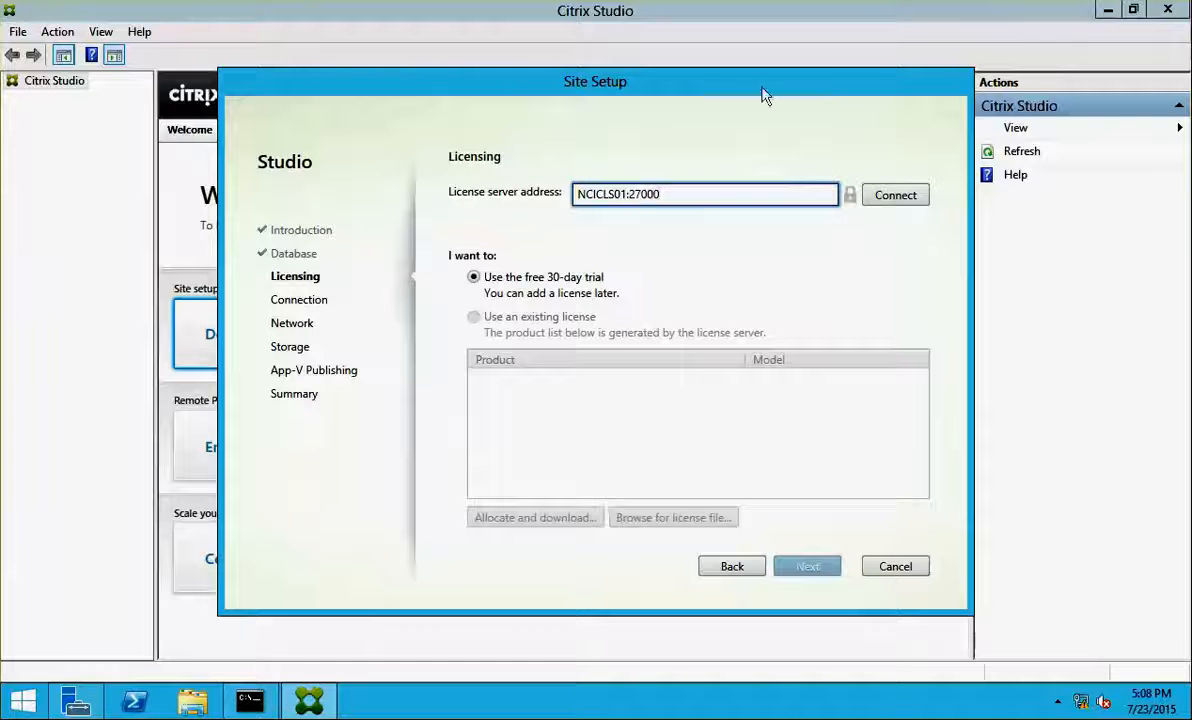
pyautogui.click(893, 197)
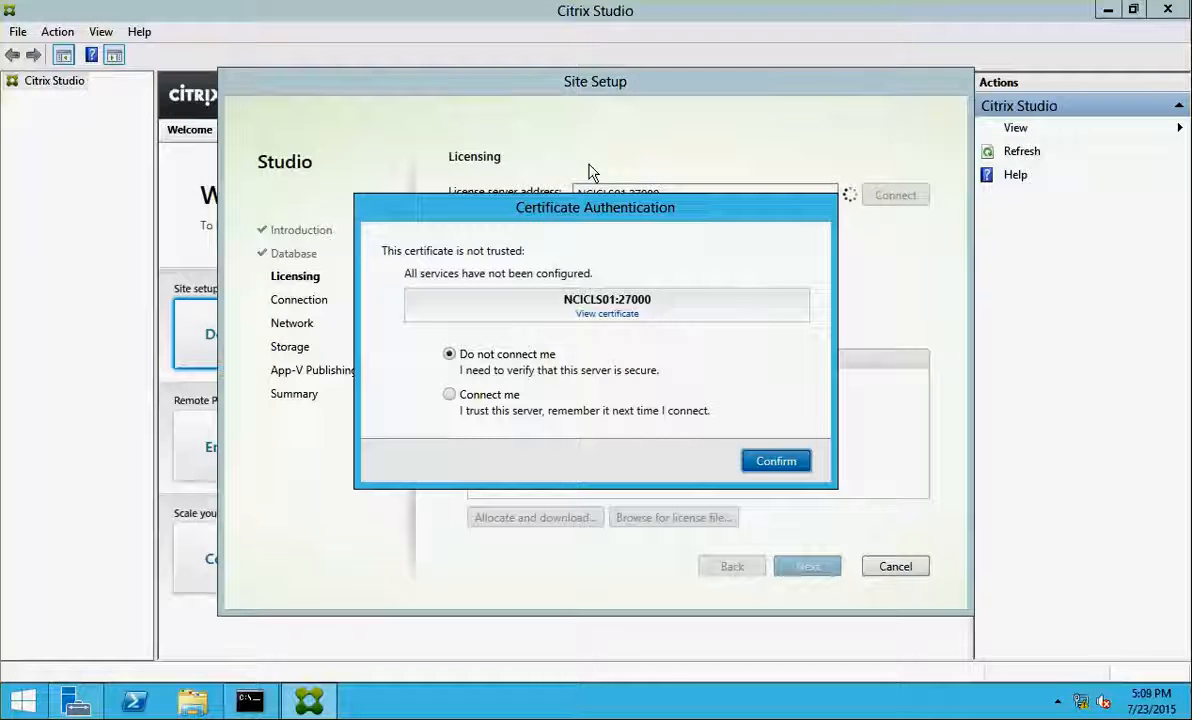
pyautogui.click(450, 395)
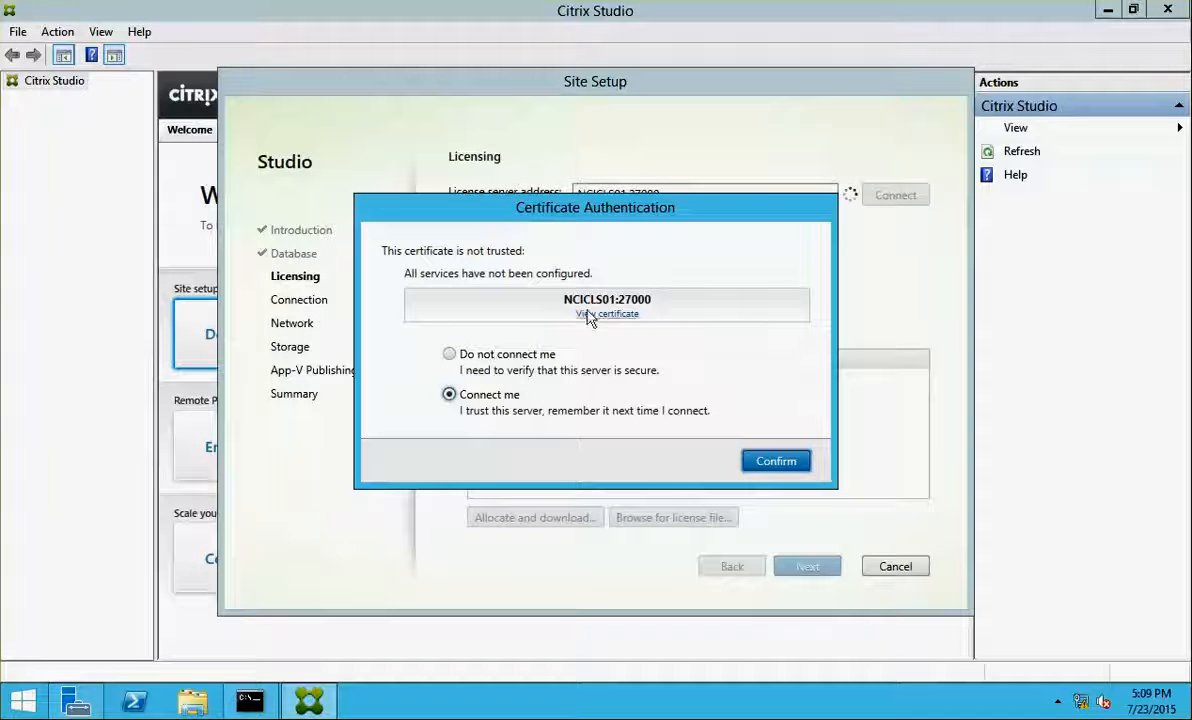
pyautogui.click(773, 461)
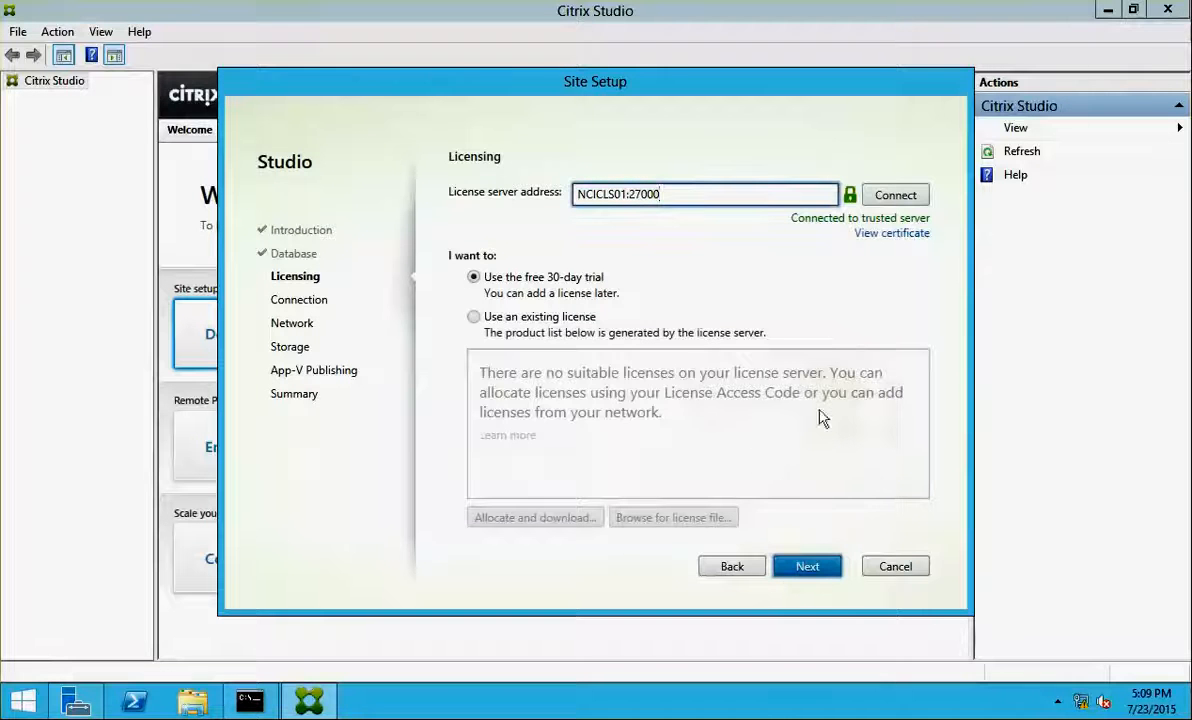
# Choose No machine management, skip App-V, decline usage statistics, and finish the site
pyautogui.click(783, 567)
pyautogui.click(732, 566)
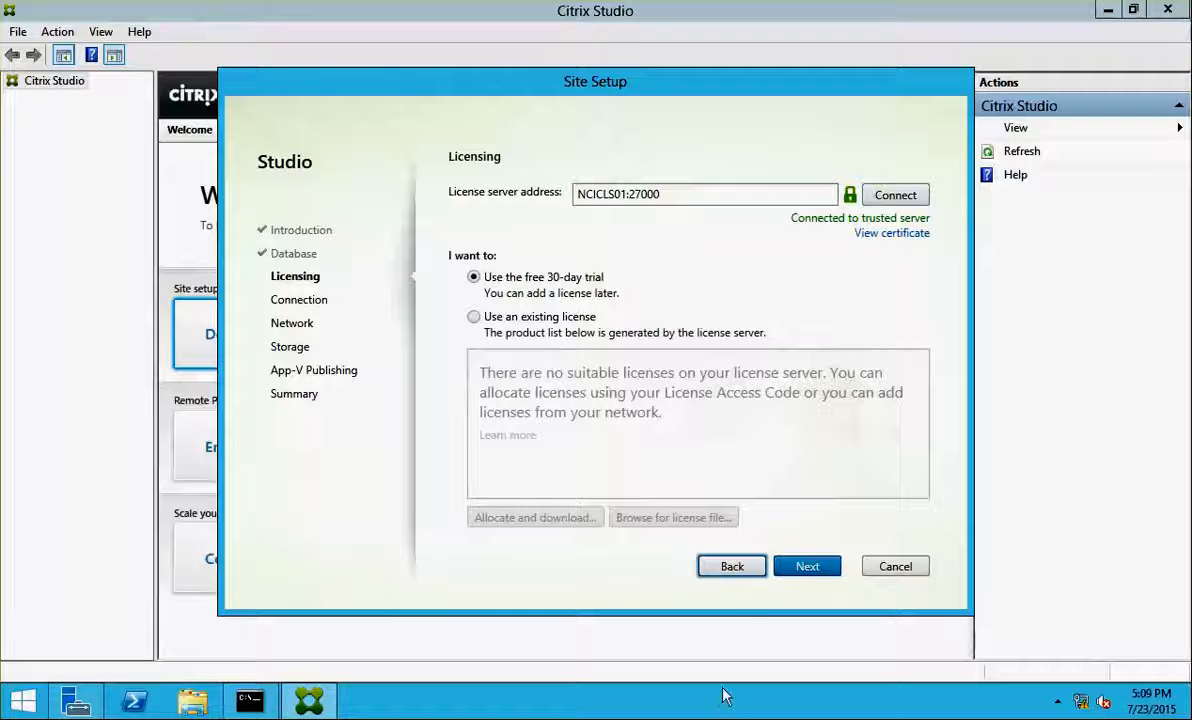
pyautogui.click(787, 569)
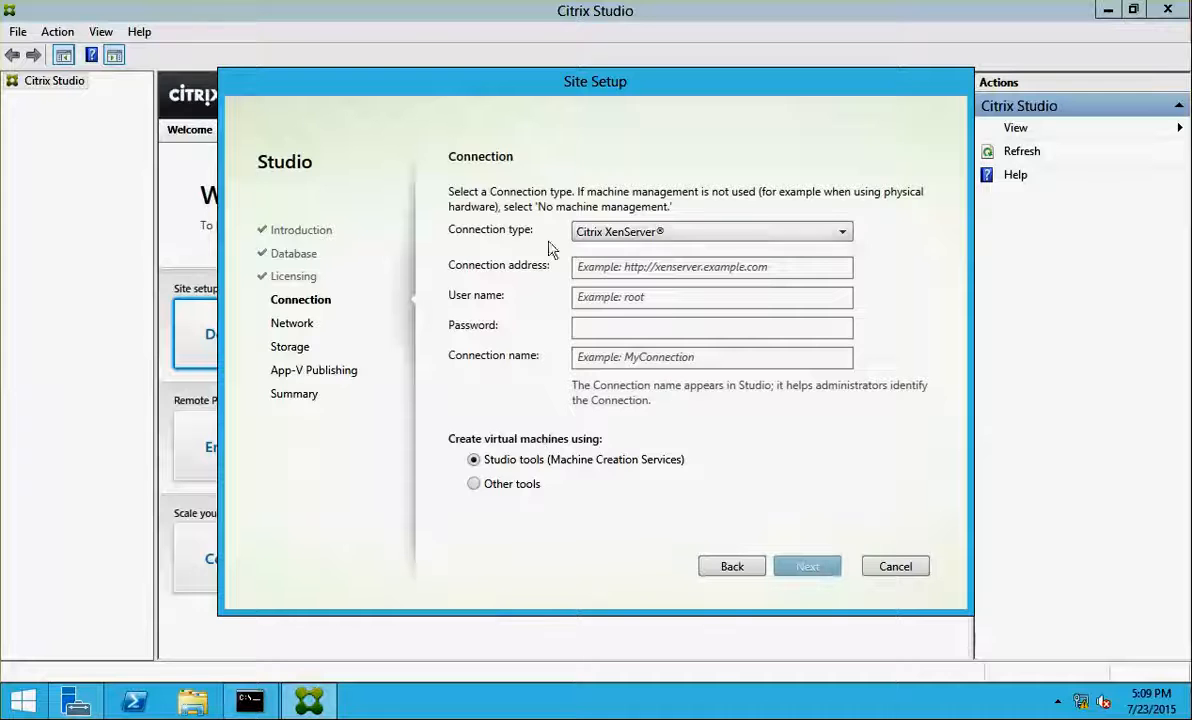
pyautogui.click(660, 236)
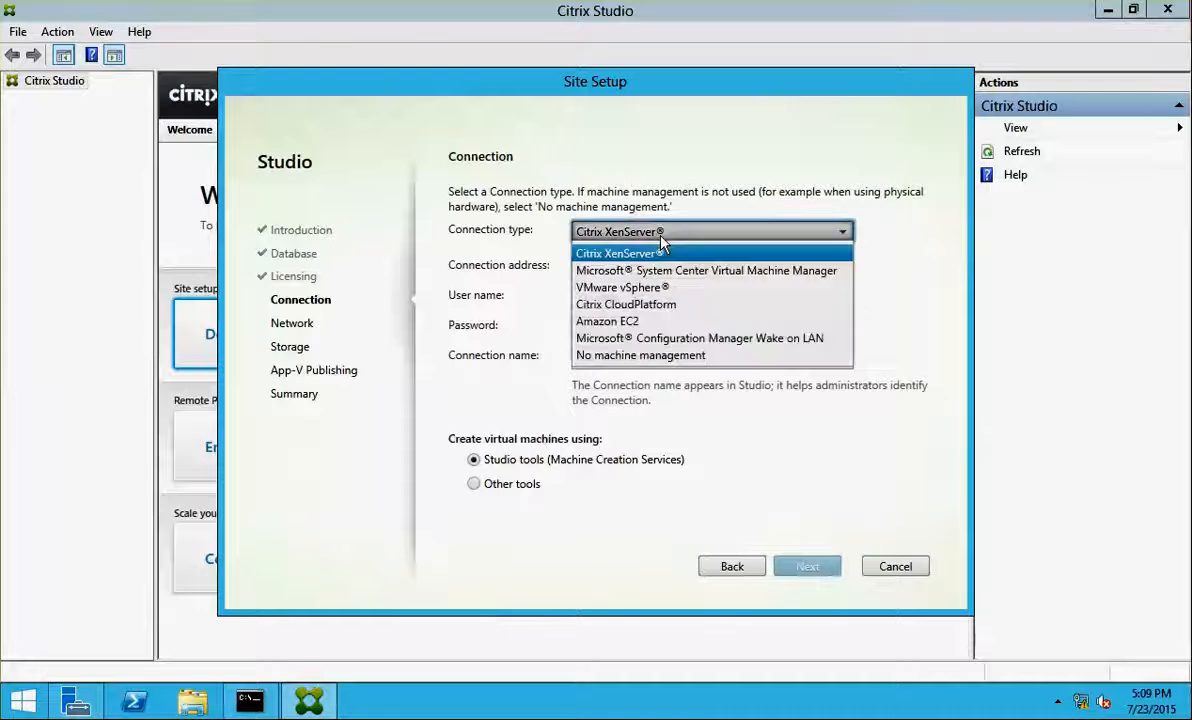
pyautogui.click(684, 355)
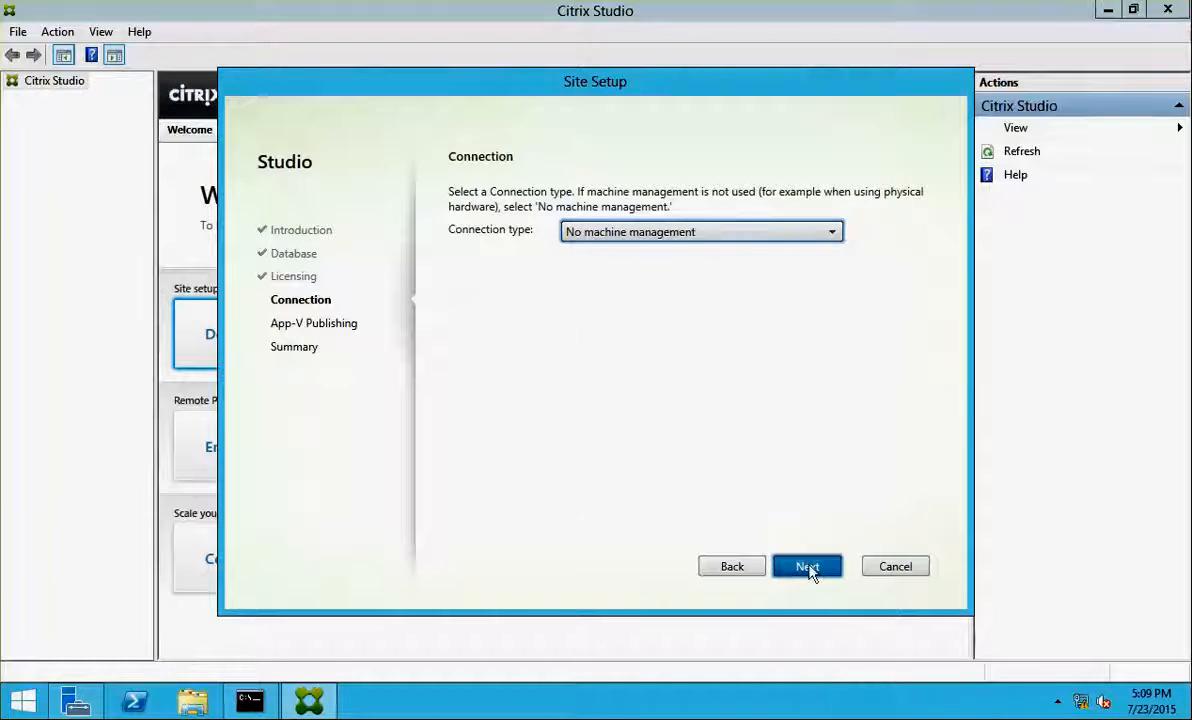
pyautogui.click(809, 567)
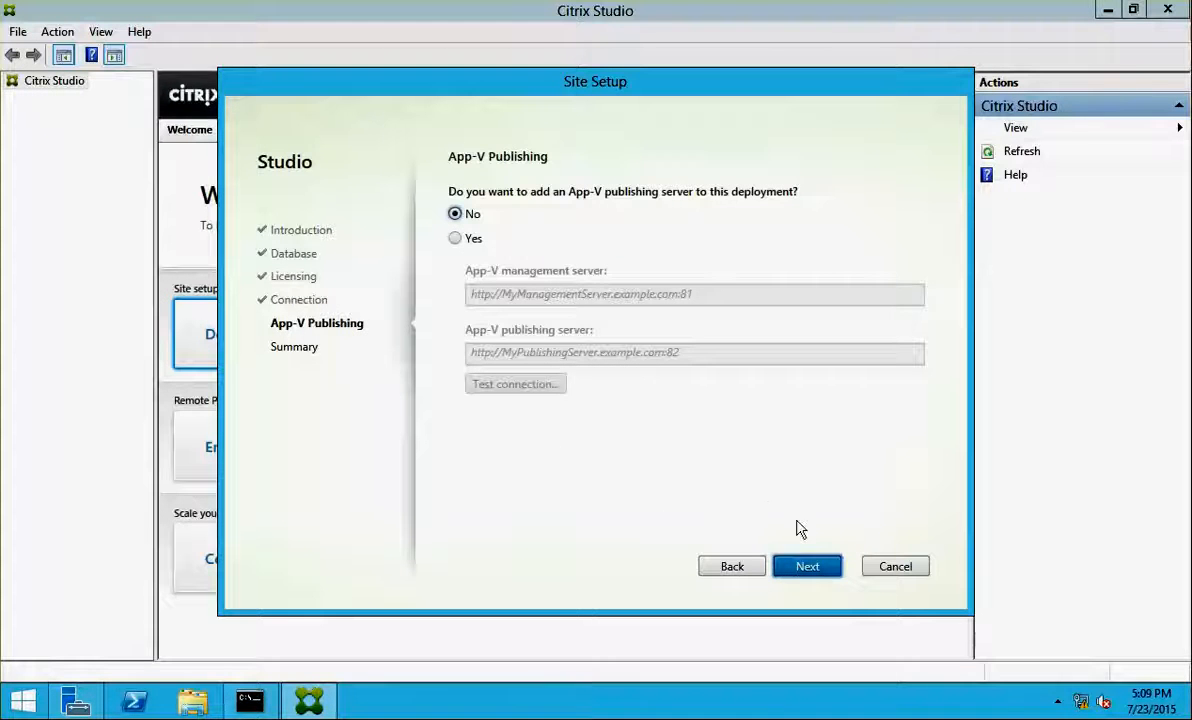
pyautogui.click(811, 567)
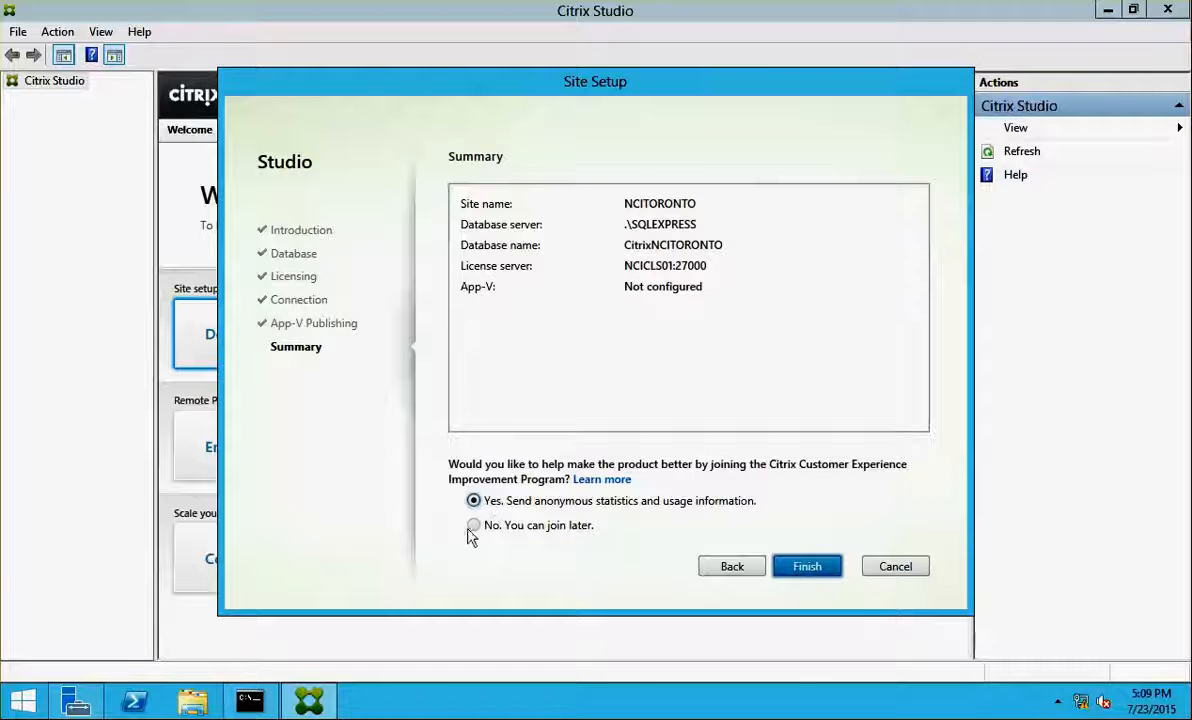
pyautogui.click(474, 525)
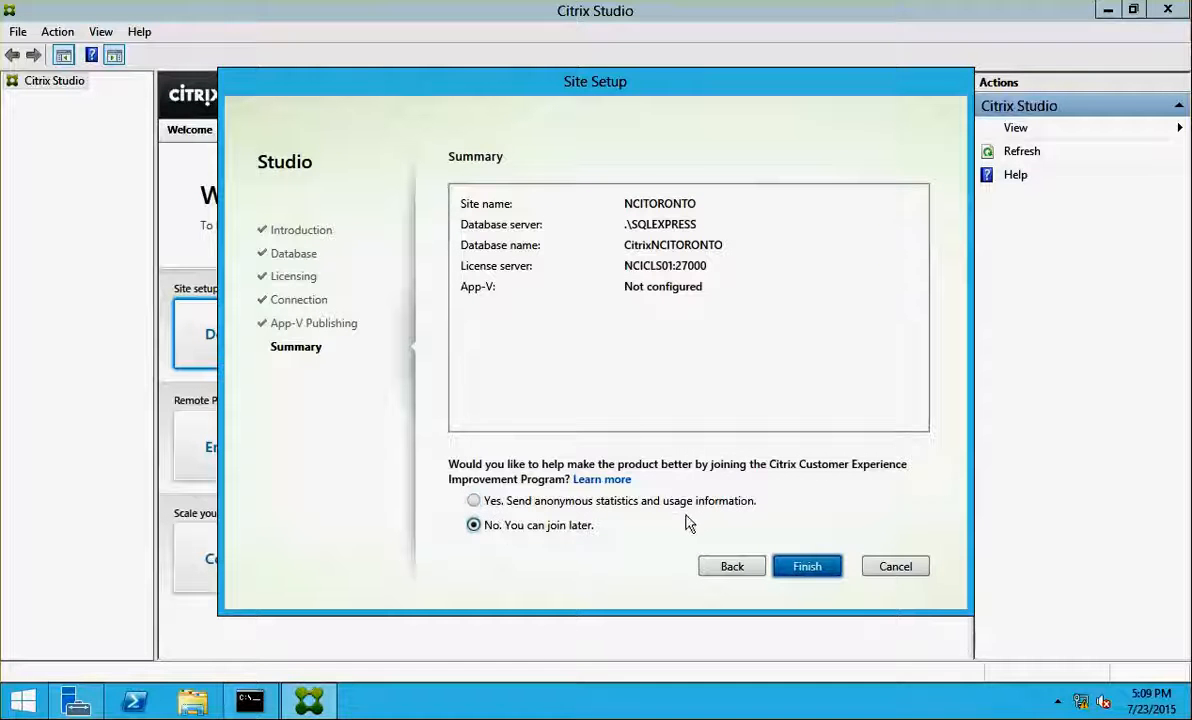
pyautogui.click(822, 566)
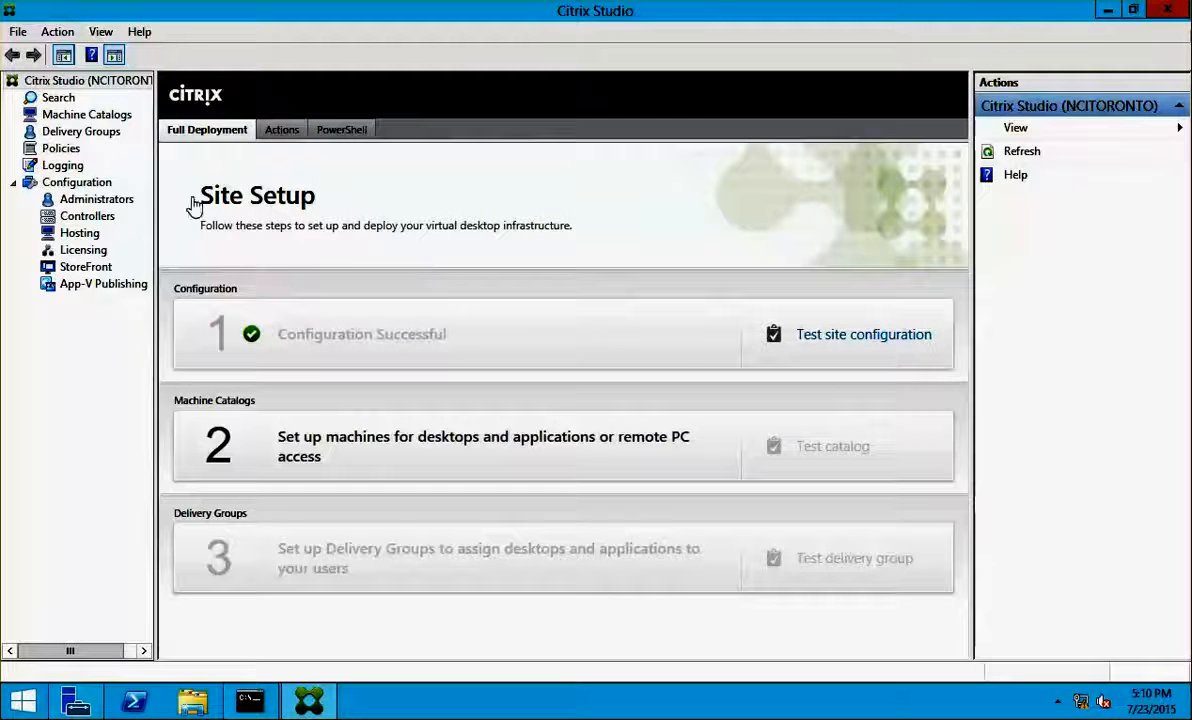
# Widen the Studio navigation pane and run the site configuration test
pyautogui.moveTo(155, 195); pyautogui.dragTo(237, 181)
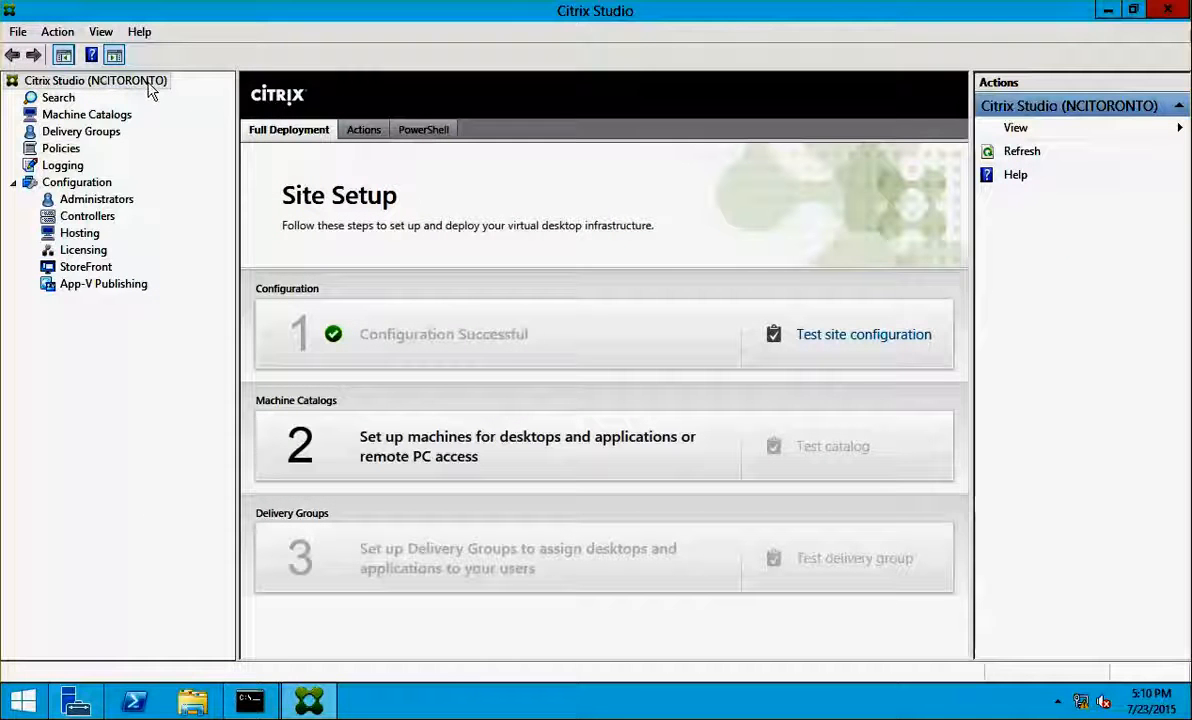
pyautogui.click(862, 340)
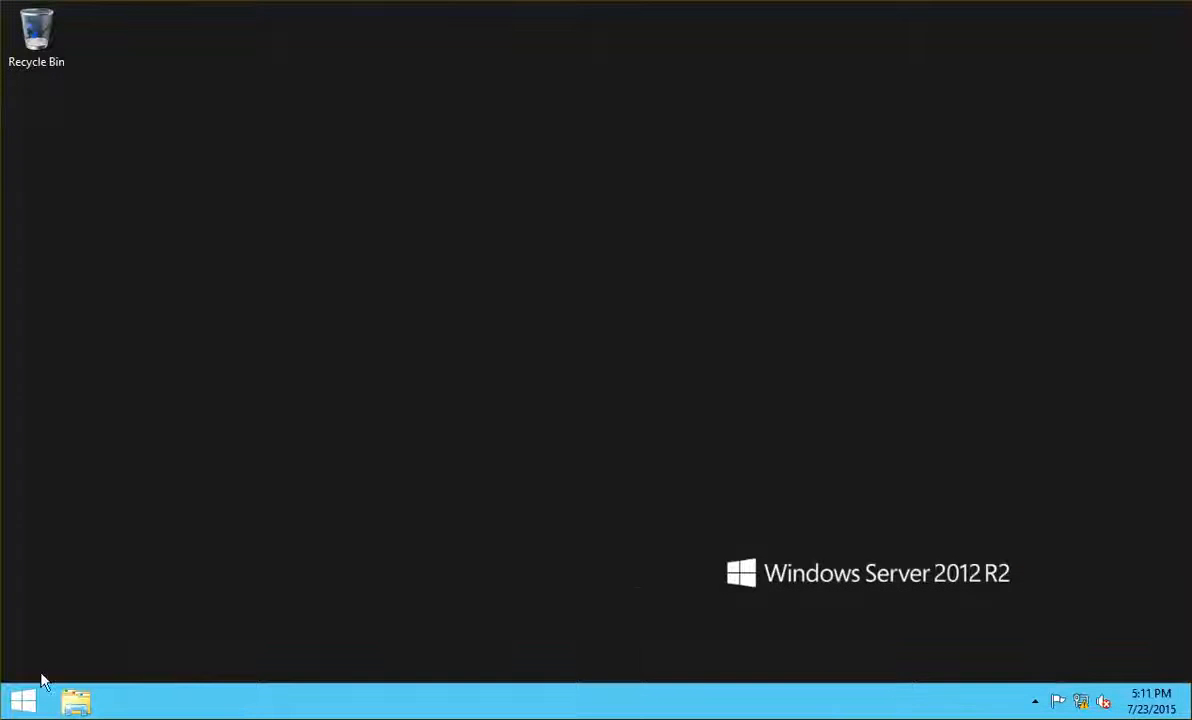
# Browse File Explorer to C:\Program Files\Citrix\XenDesktopVdaSetup
pyautogui.click(22, 702)
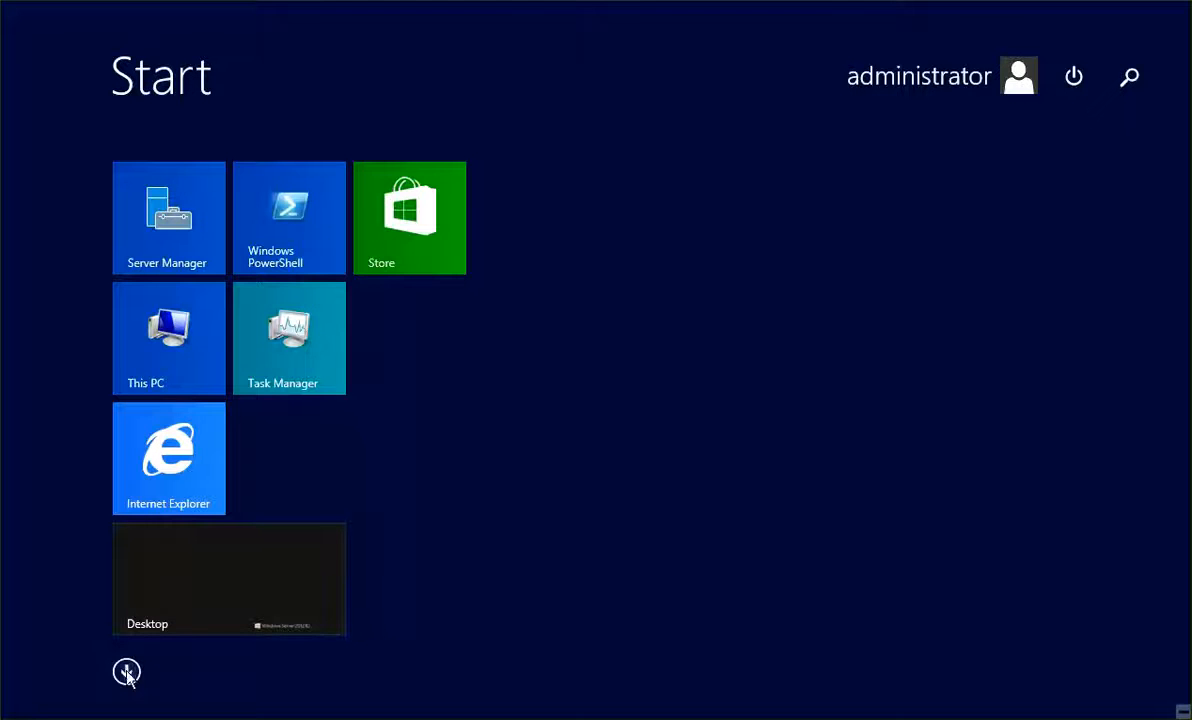
pyautogui.click(127, 673)
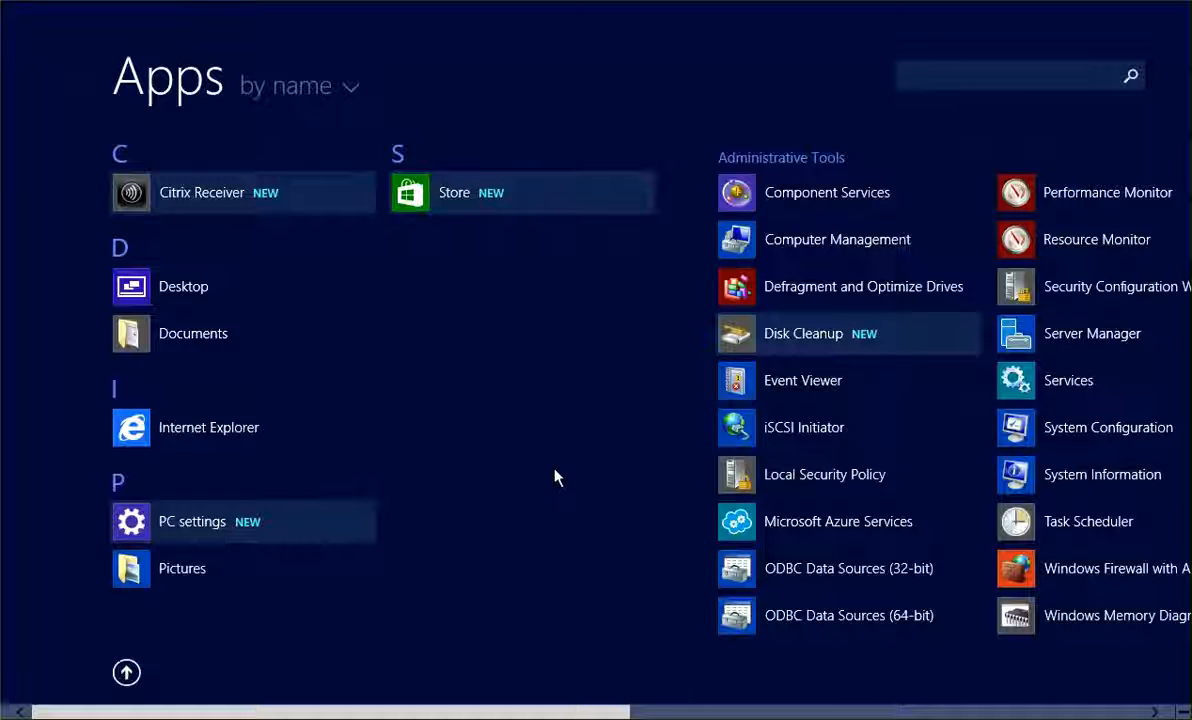
pyautogui.press('super')
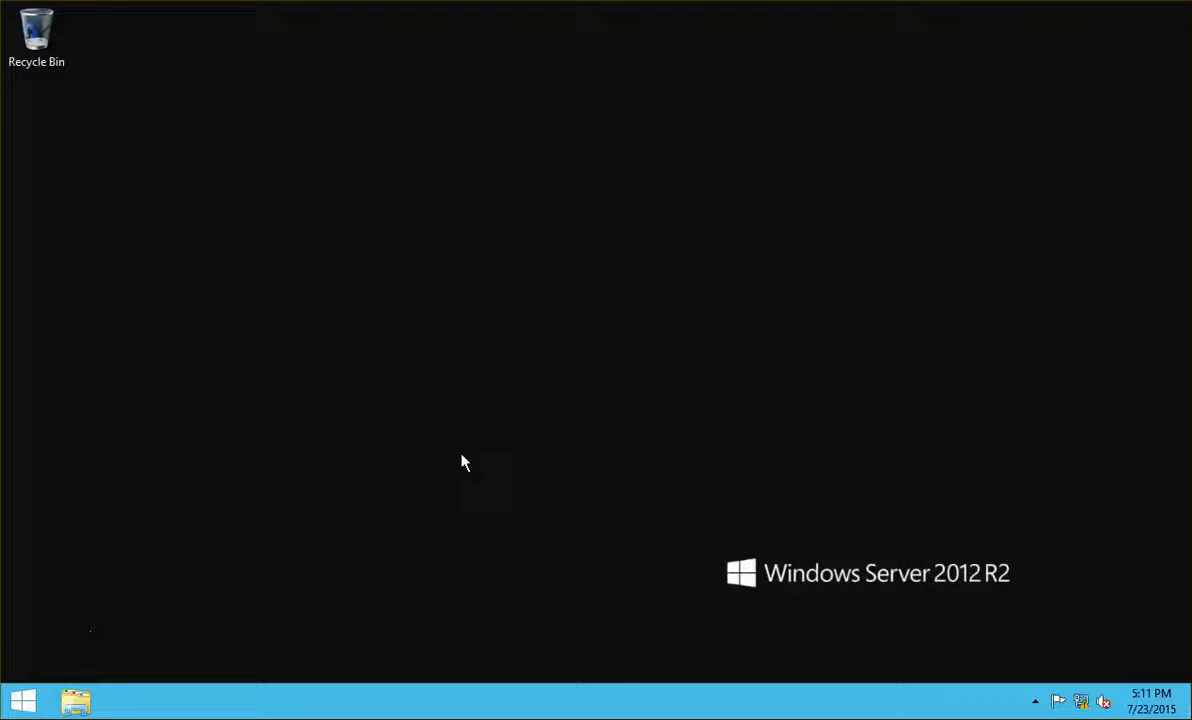
pyautogui.press('super+e')
pyautogui.doubleClick(708, 405)
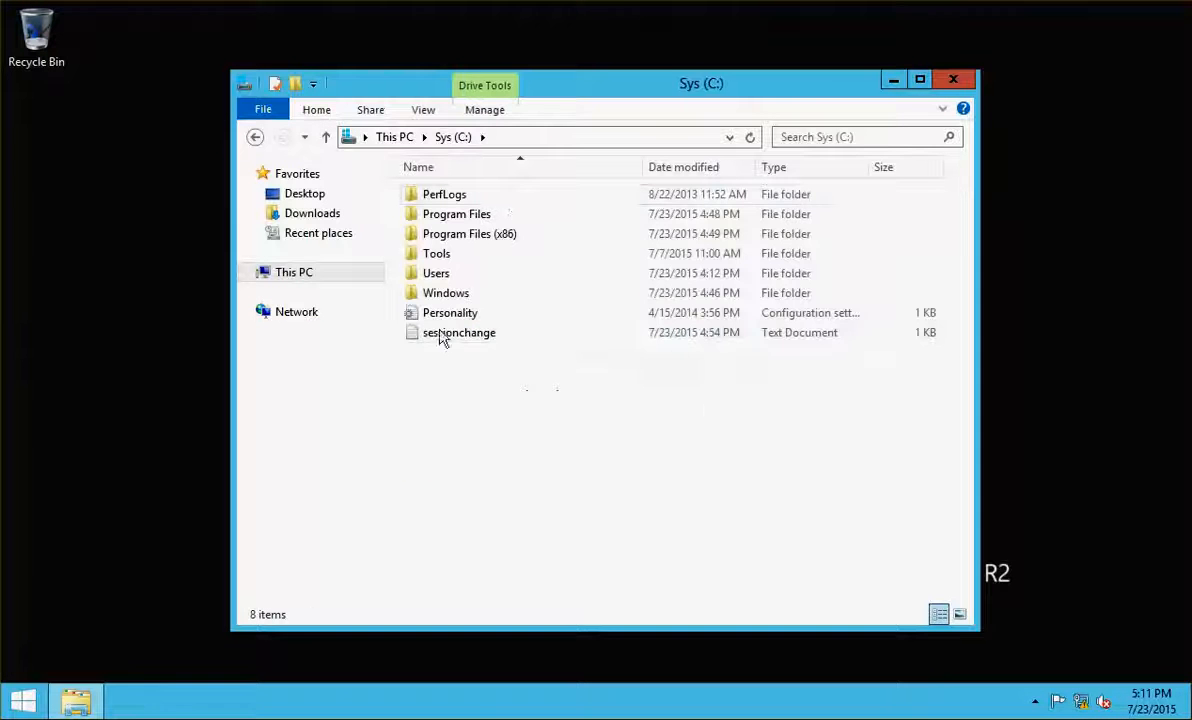
pyautogui.doubleClick(503, 216)
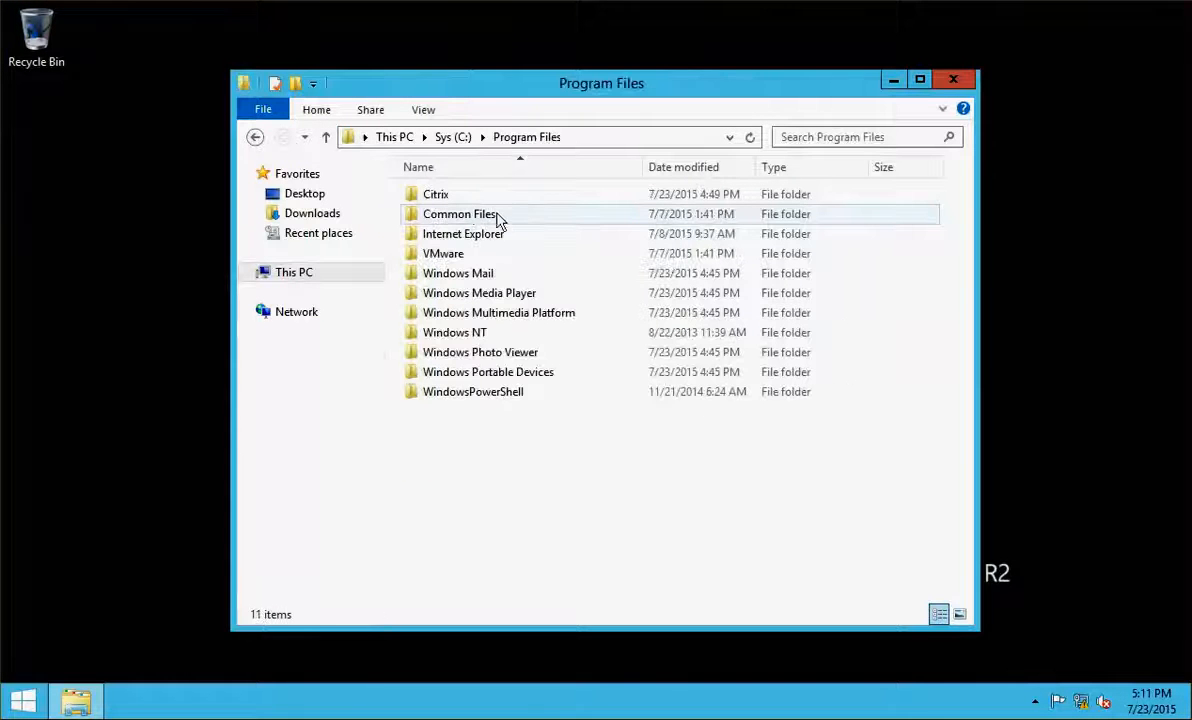
pyautogui.doubleClick(466, 196)
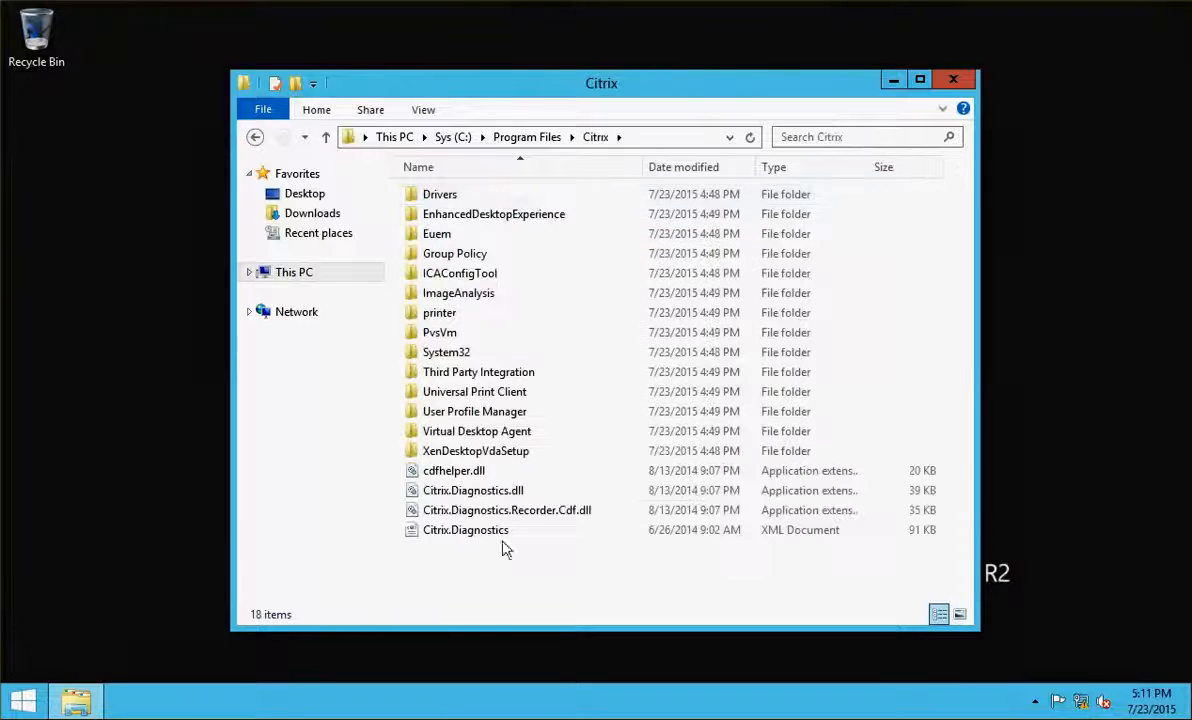
pyautogui.doubleClick(536, 456)
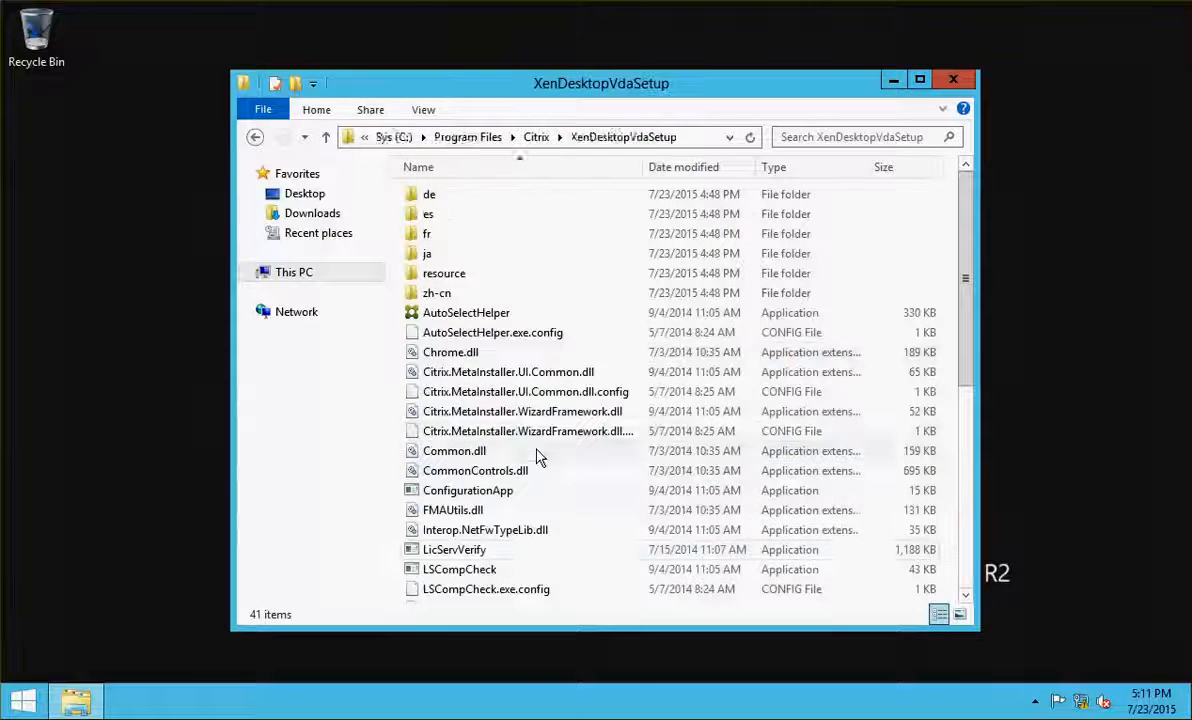
# Run the XenDesktopVdaSetup application as administrator
pyautogui.click(964, 503)
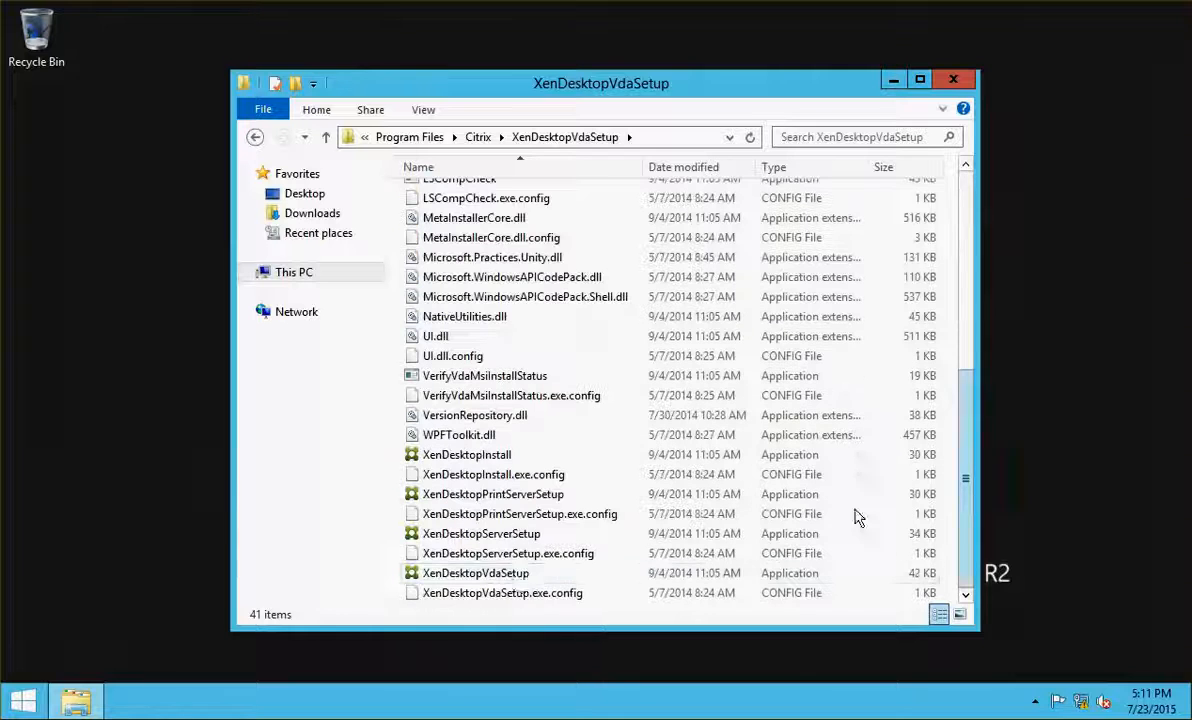
pyautogui.click(500, 577)
pyautogui.rightClick(500, 583)
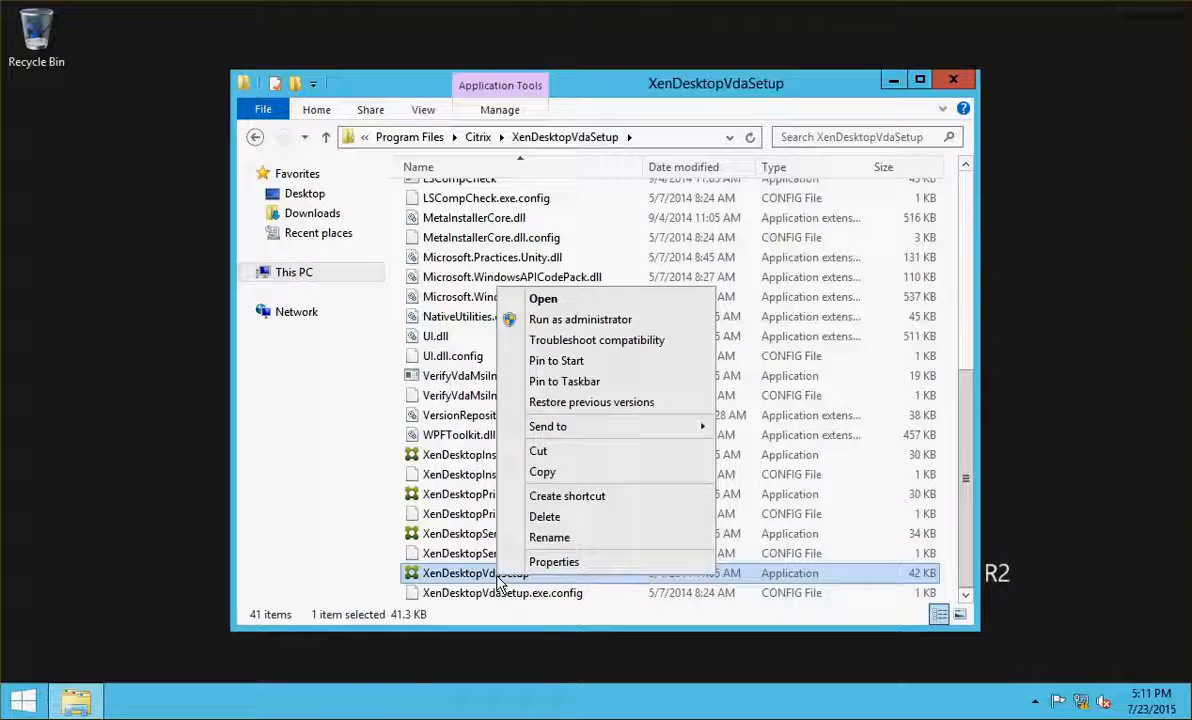
pyautogui.click(558, 324)
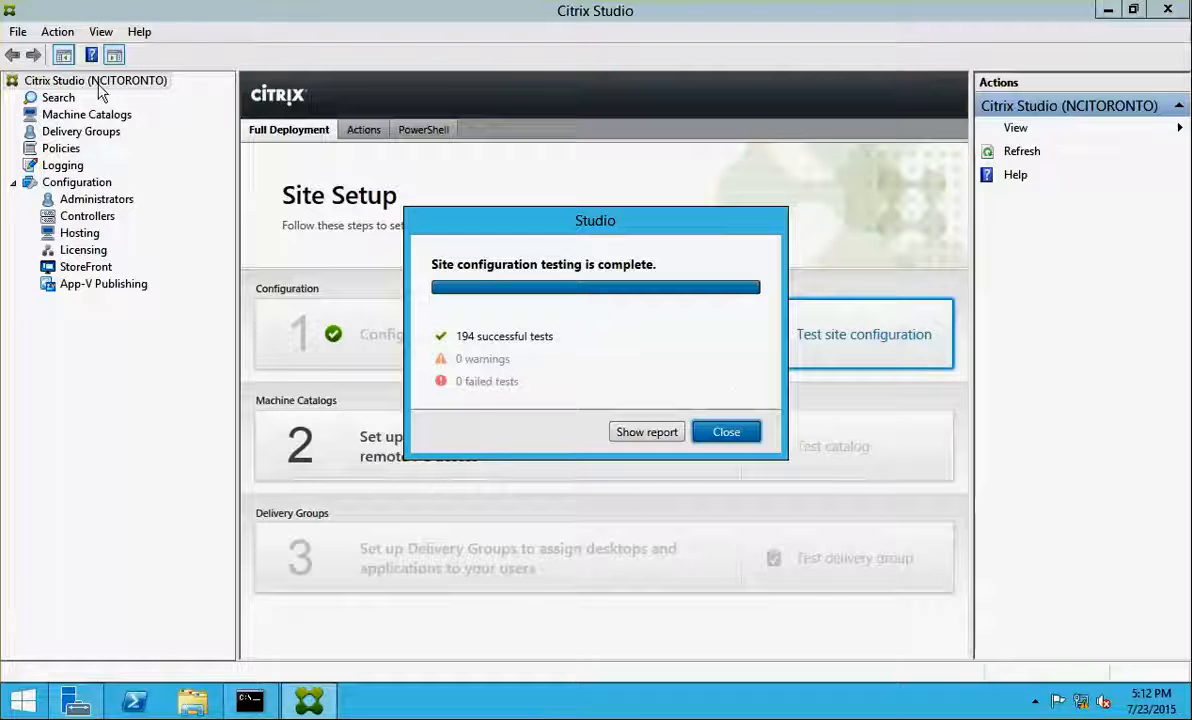
# Close the site test results showing all 194 tests passed
pyautogui.click(712, 431)
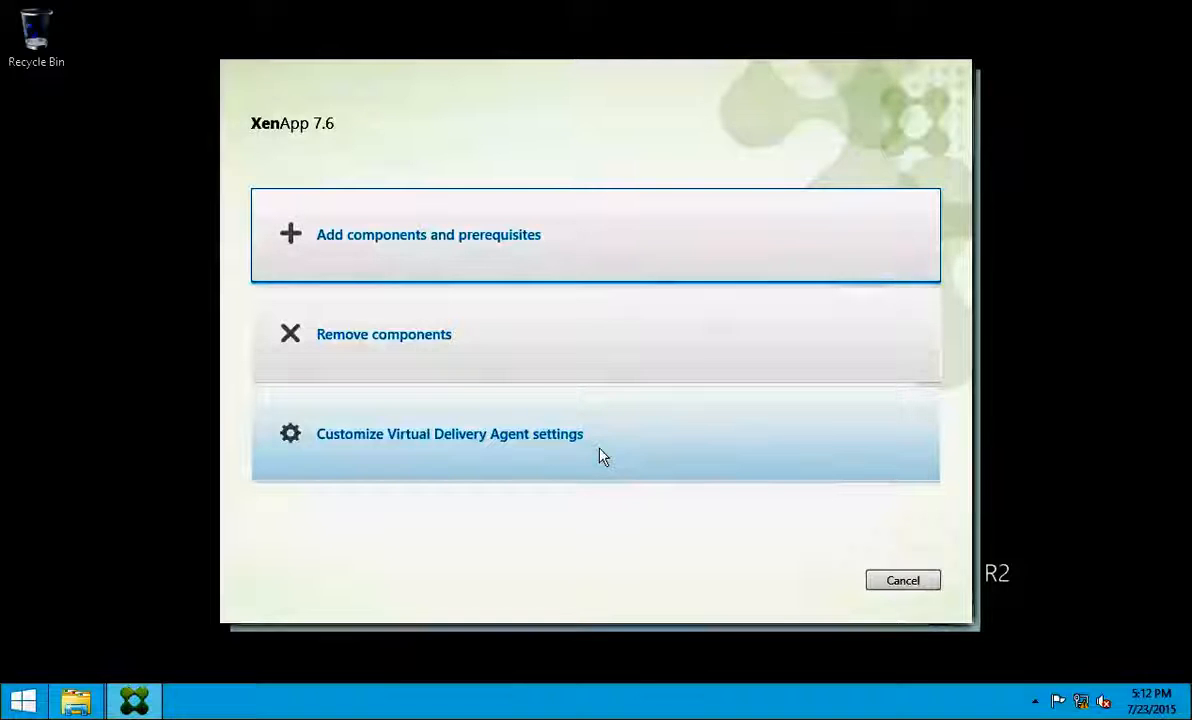
# Customize VDA settings, then test and add ncicdc01.netsoft.com as the Delivery Controller
pyautogui.click(468, 438)
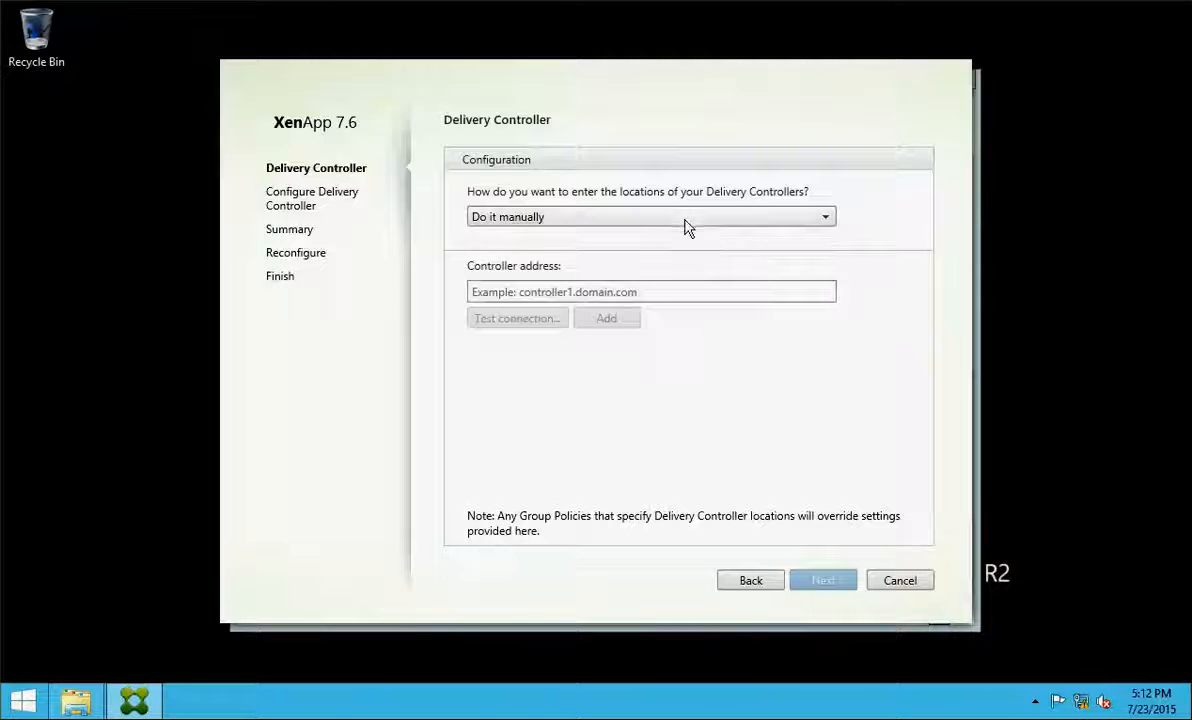
pyautogui.click(571, 292)
pyautogui.write('4')
pyautogui.press('BackSpace')
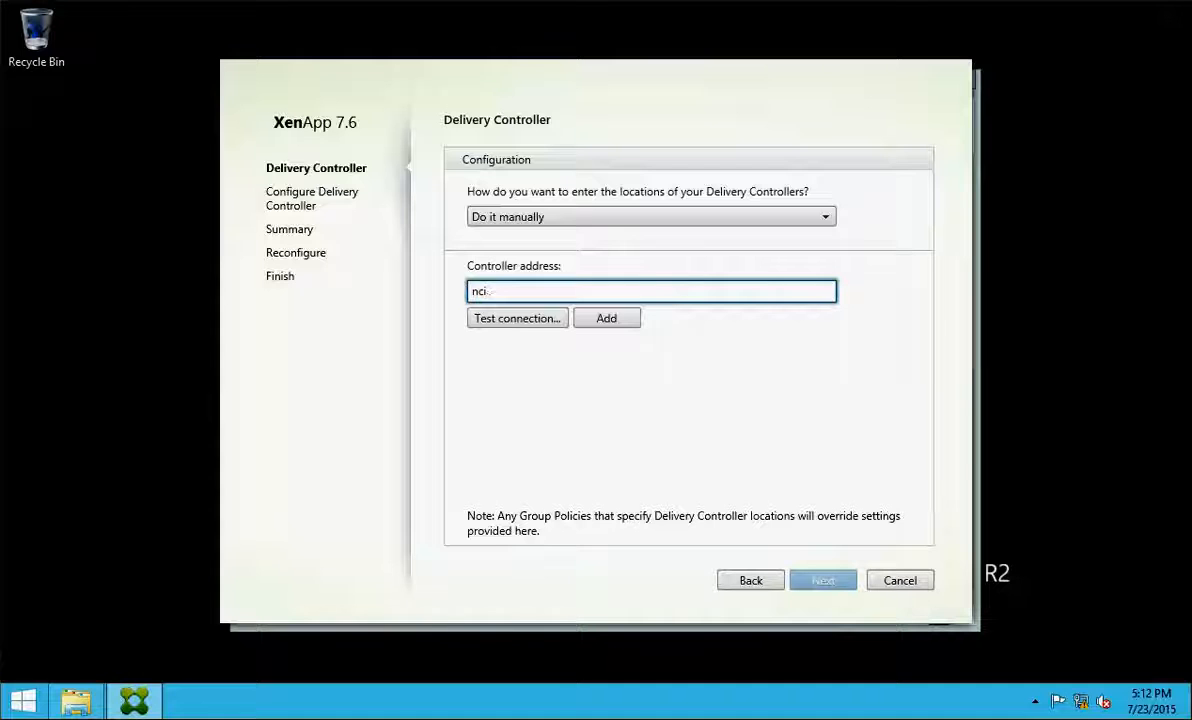
pyautogui.write('oft.com')
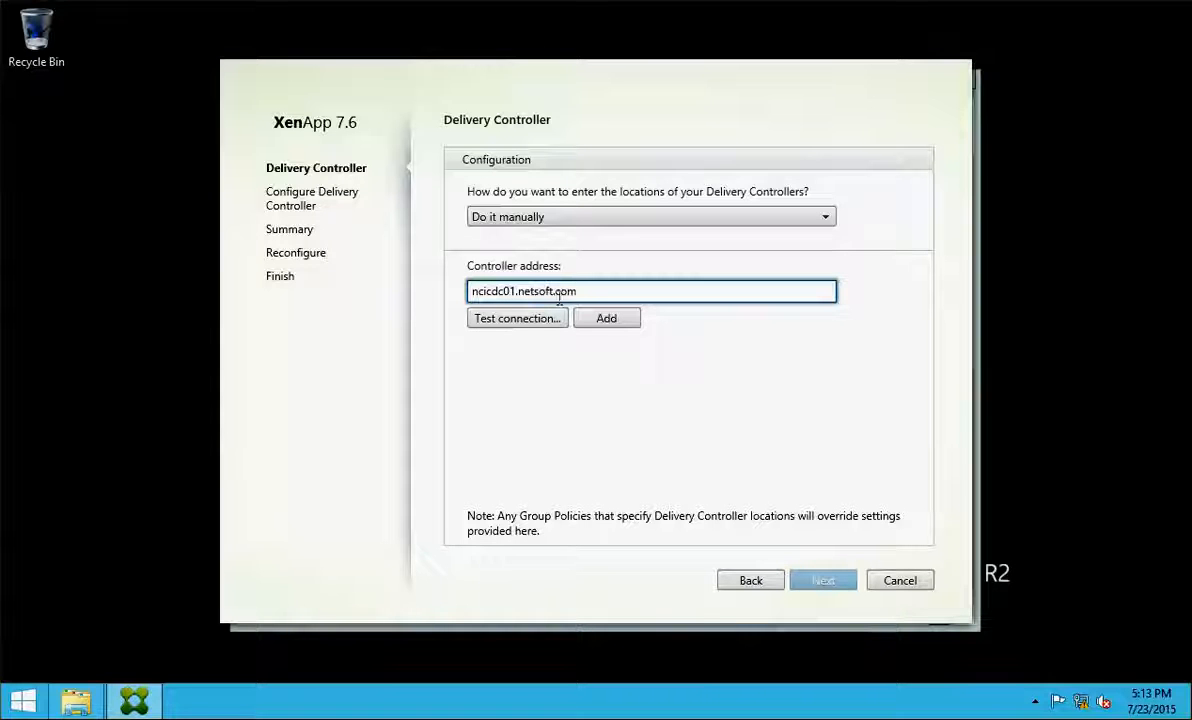
pyautogui.click(524, 320)
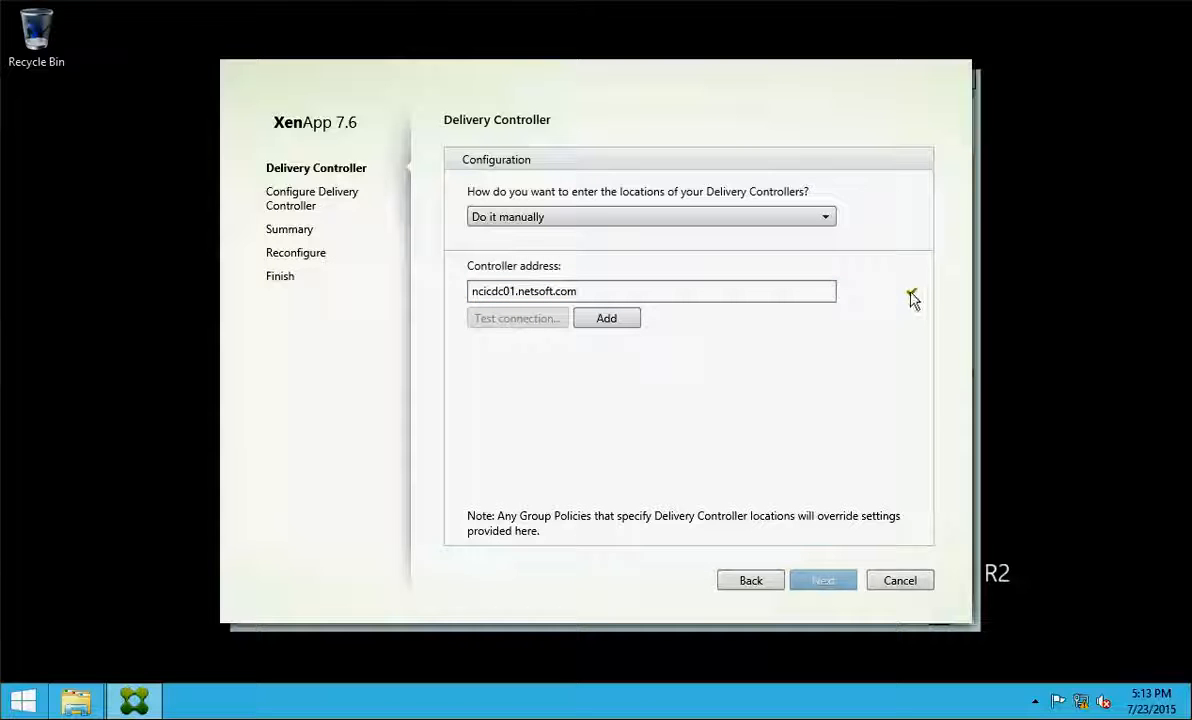
pyautogui.click(614, 322)
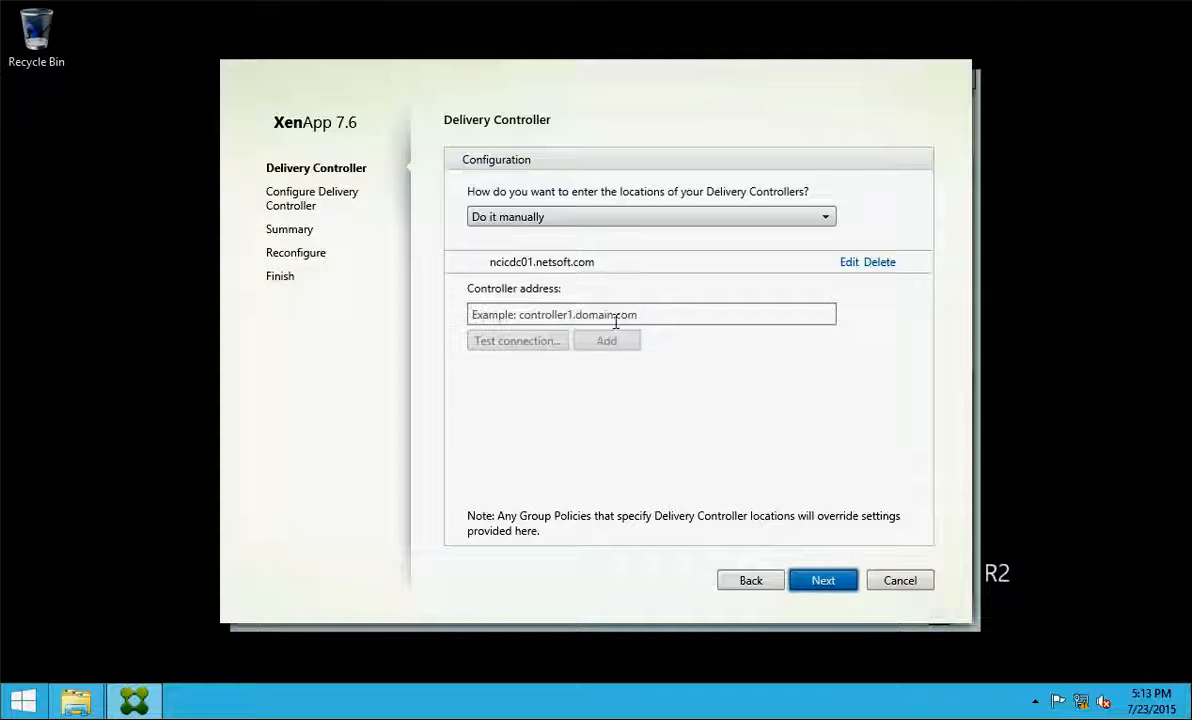
# Keep port 80, apply the reconfiguration, and finish with a machine restart
pyautogui.click(803, 582)
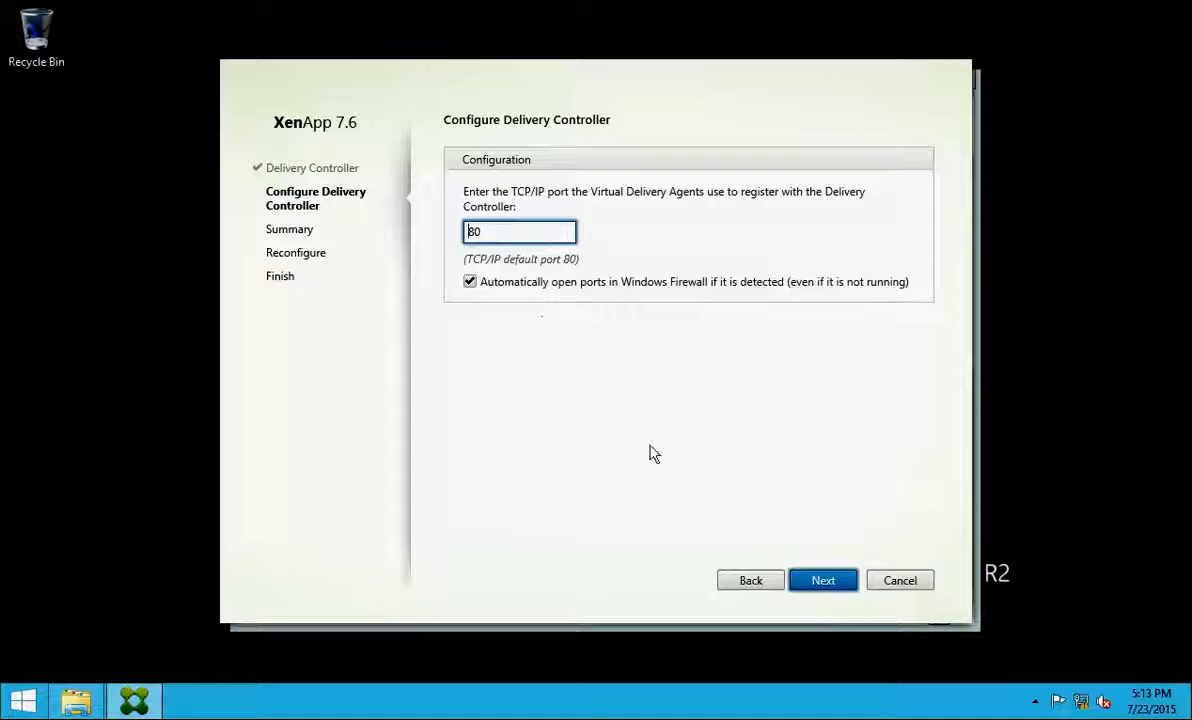
pyautogui.click(822, 581)
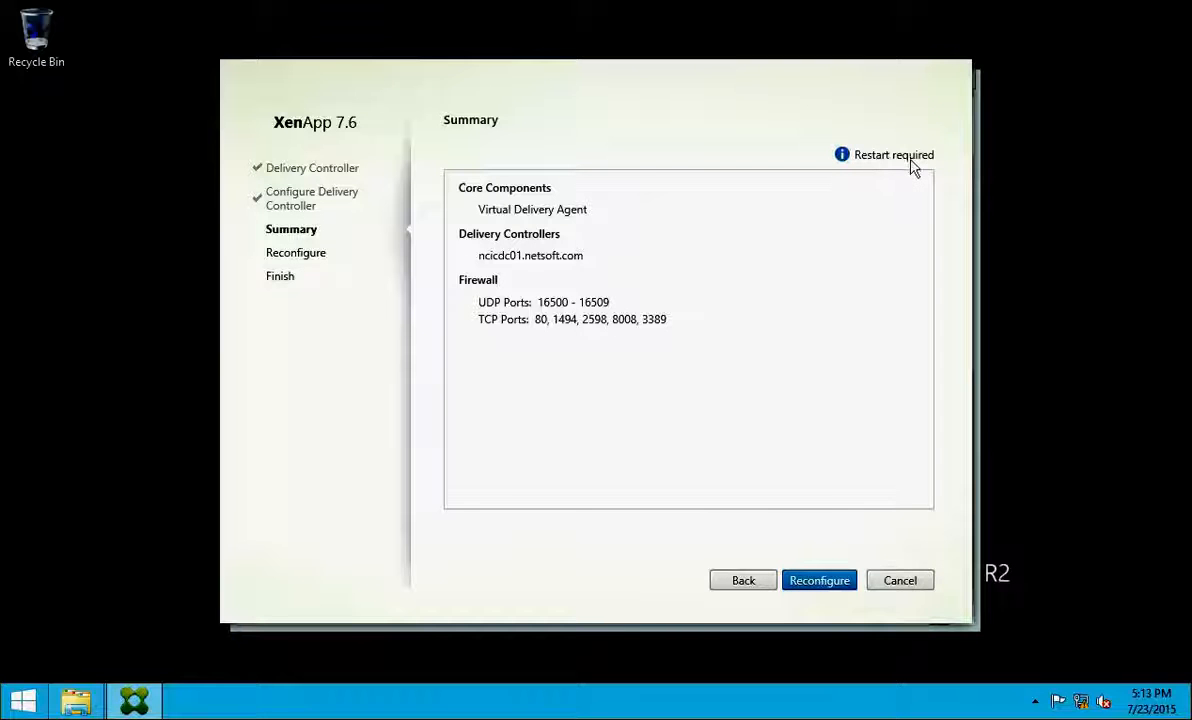
pyautogui.click(817, 582)
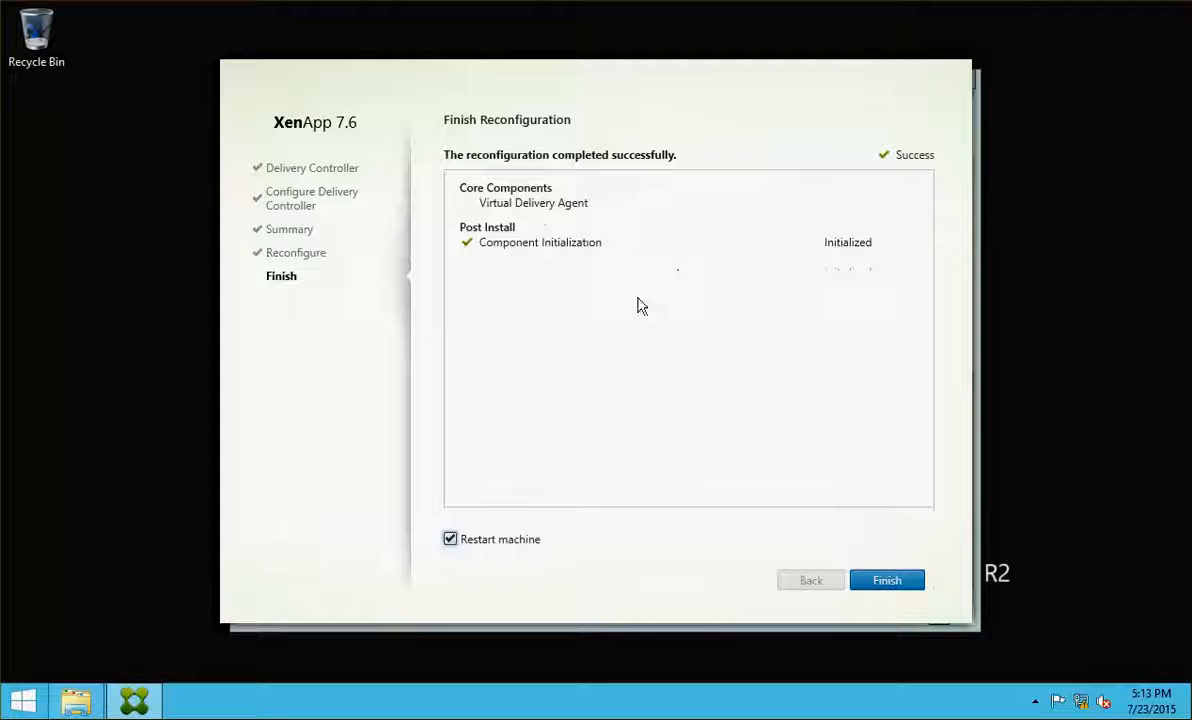
pyautogui.click(897, 588)
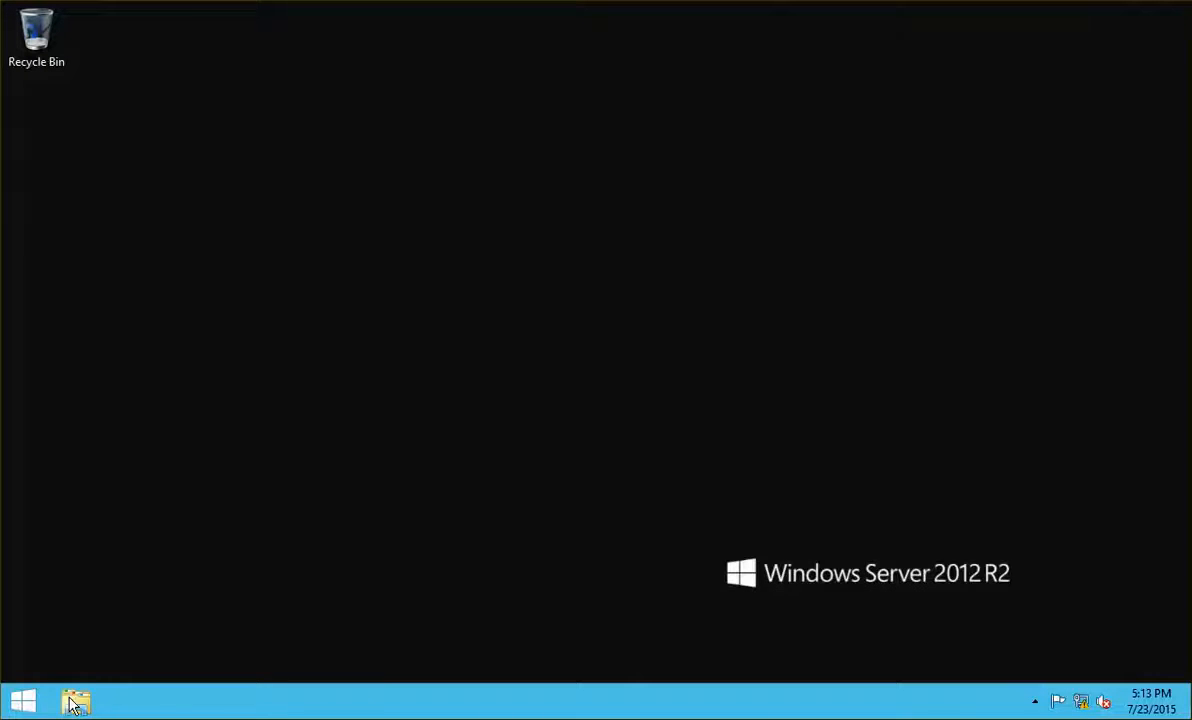
# Launch XenDesktopVdaSetup from C:\Program Files\Citrix\XenDesktopVdaSetup as administrator
pyautogui.click(75, 702)
pyautogui.doubleClick(750, 397)
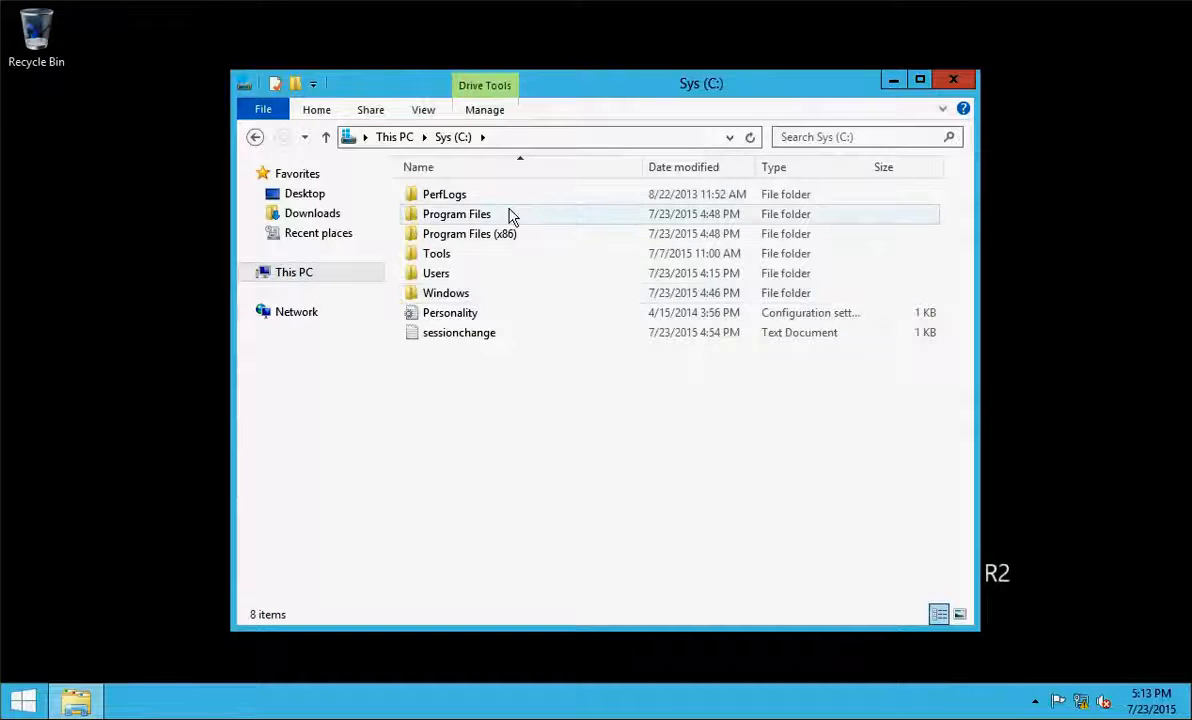
pyautogui.doubleClick(510, 216)
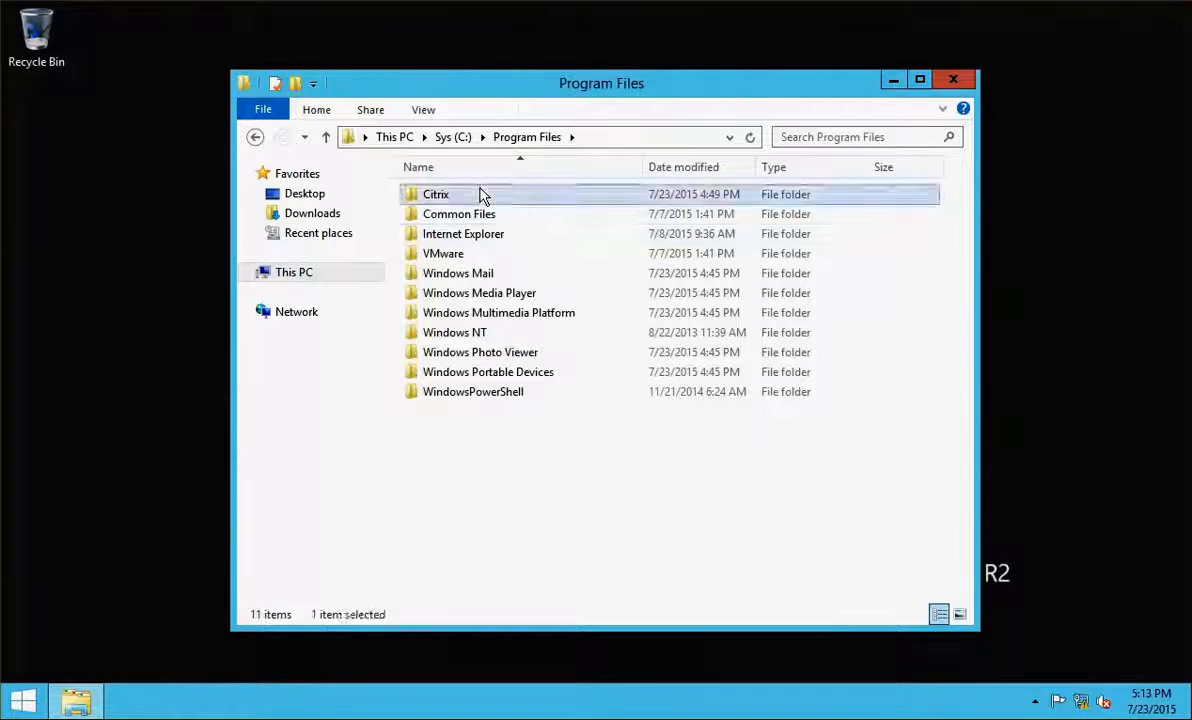
pyautogui.doubleClick(481, 194)
pyautogui.doubleClick(514, 455)
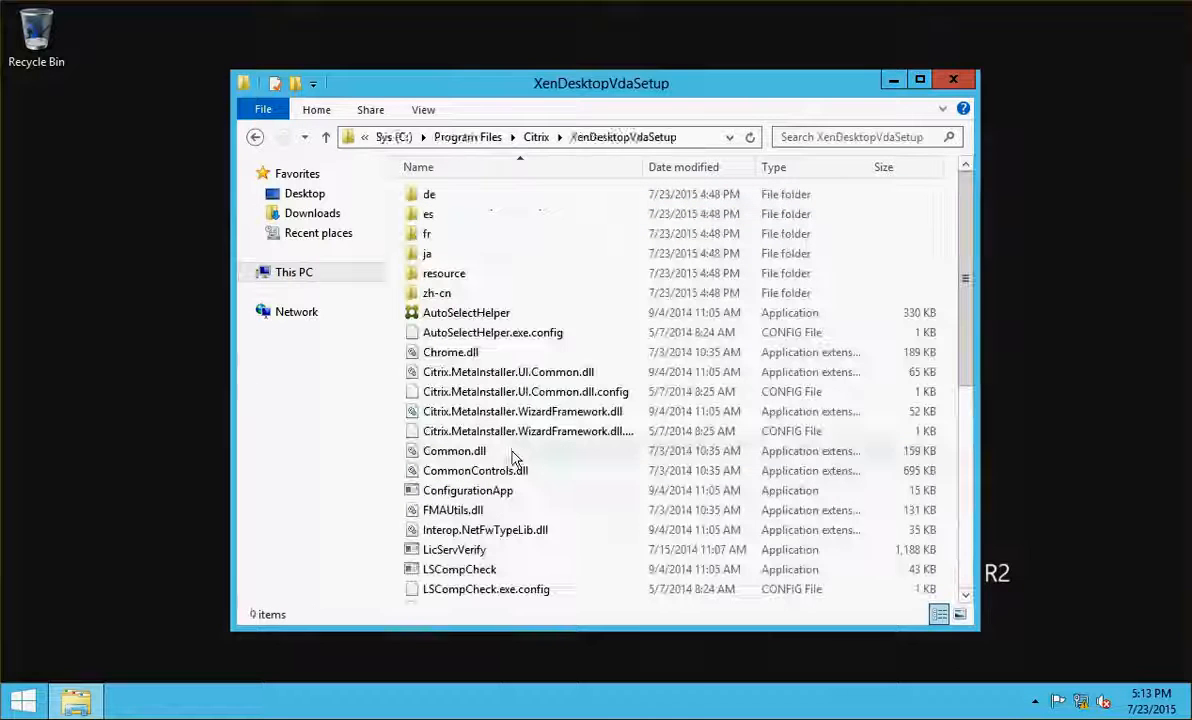
pyautogui.scroll(-7, 960, 559)
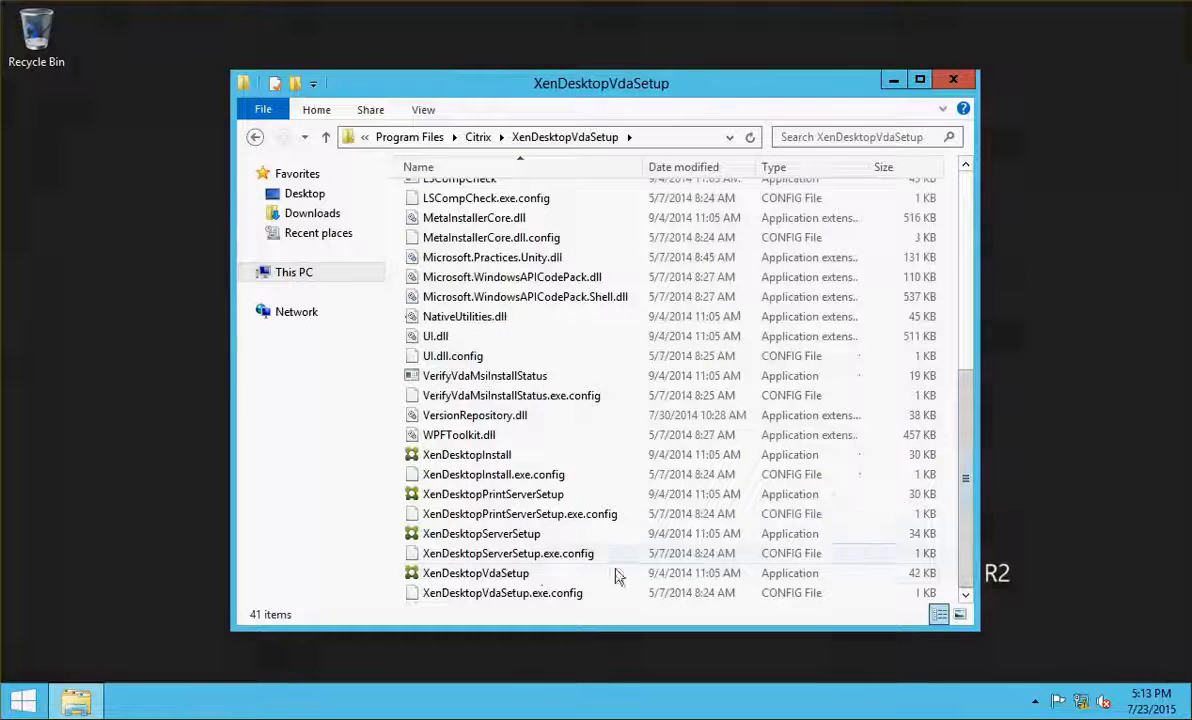
pyautogui.click(510, 576)
pyautogui.rightClick(510, 576)
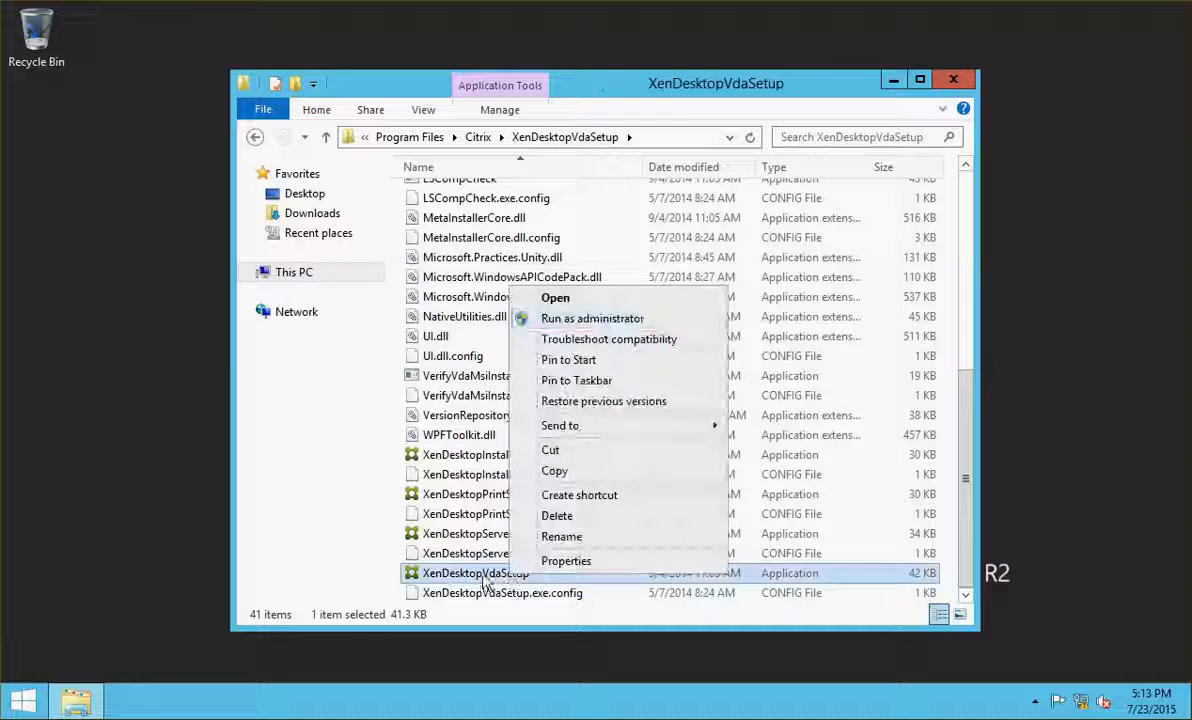
pyautogui.click(592, 319)
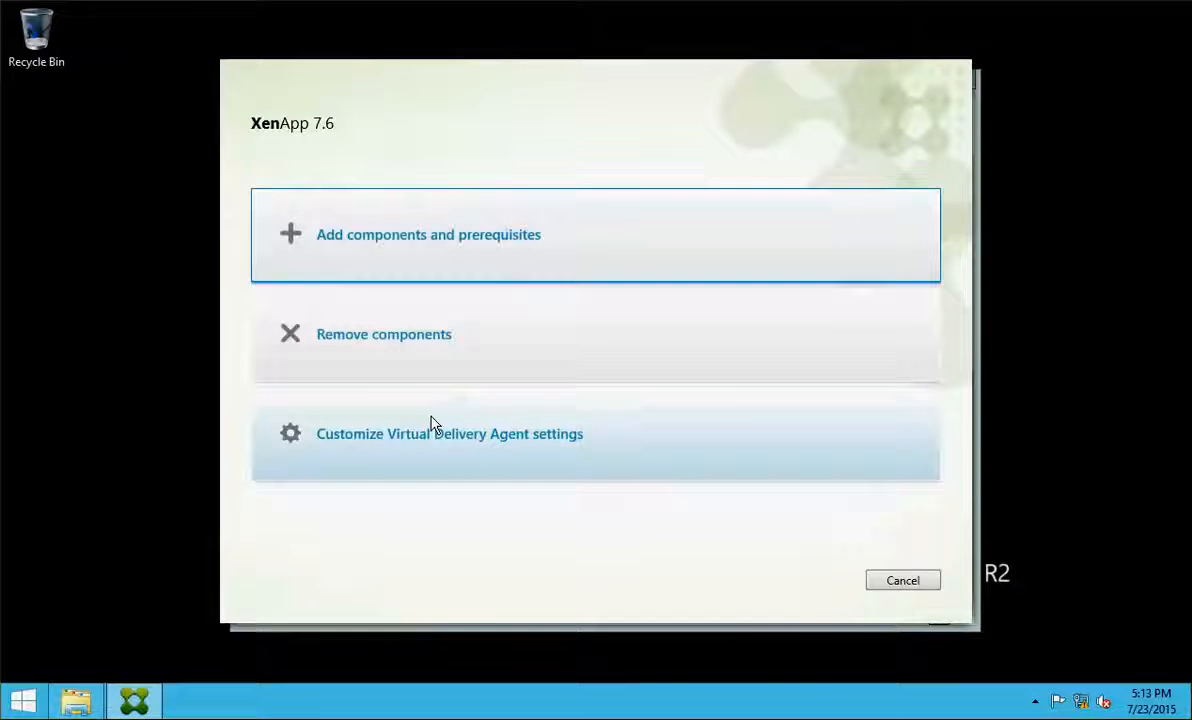
# Customize VDA settings manually, testing and adding controller ncicdc01.netsoft.com
pyautogui.click(428, 428)
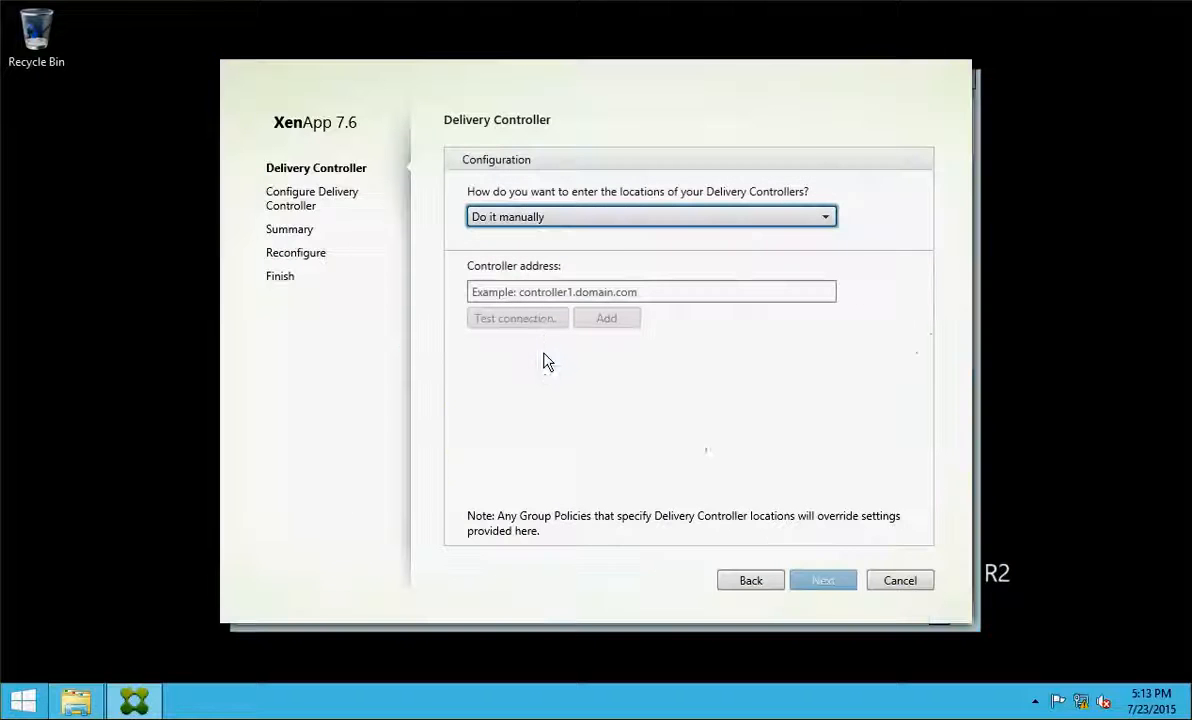
pyautogui.click(658, 222)
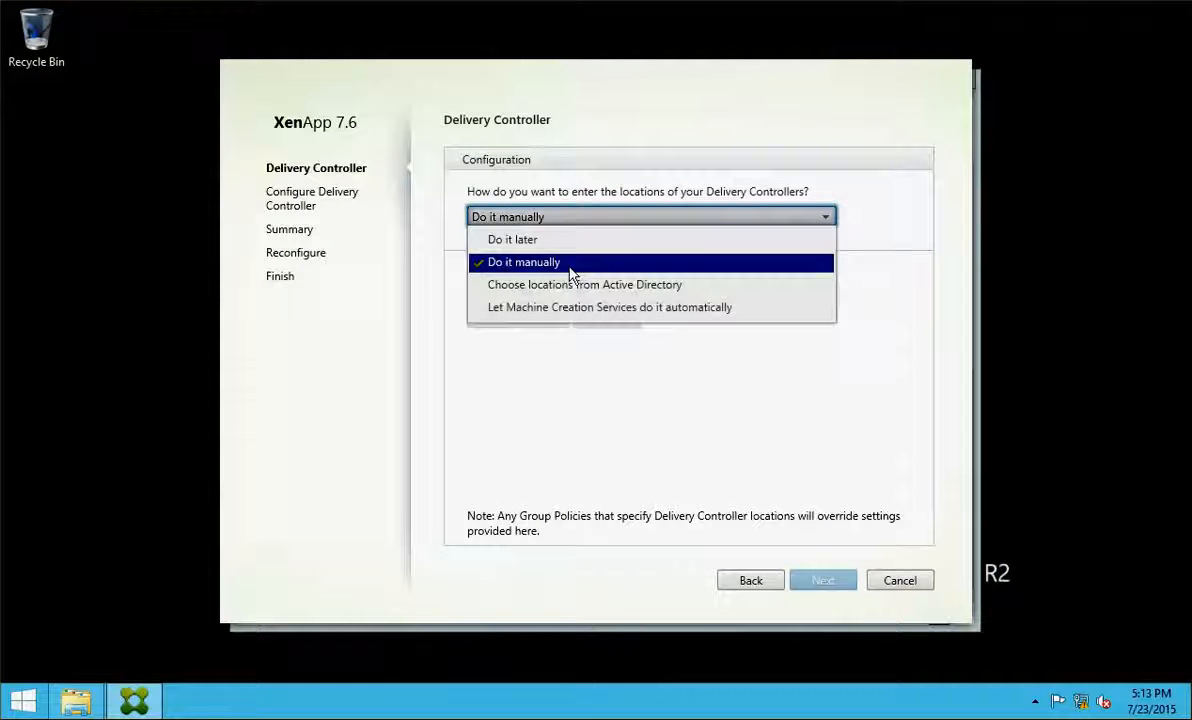
pyautogui.click(567, 266)
pyautogui.click(806, 290)
pyautogui.write('nc')
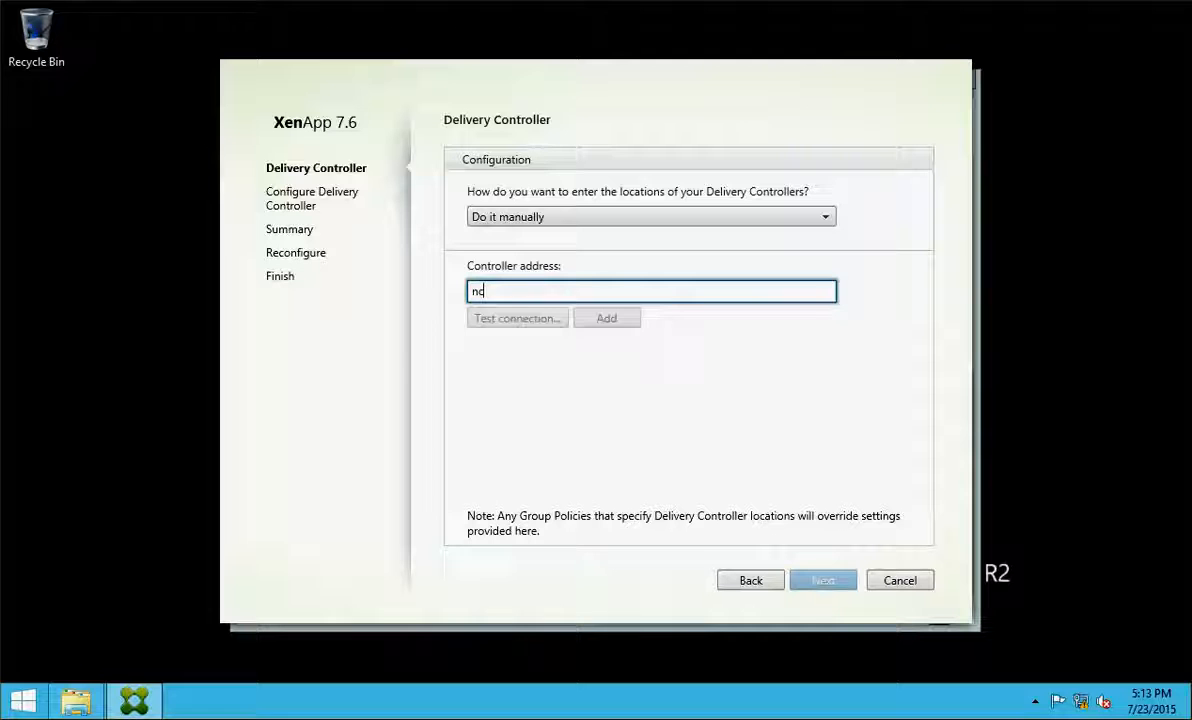
pyautogui.write('icdc')
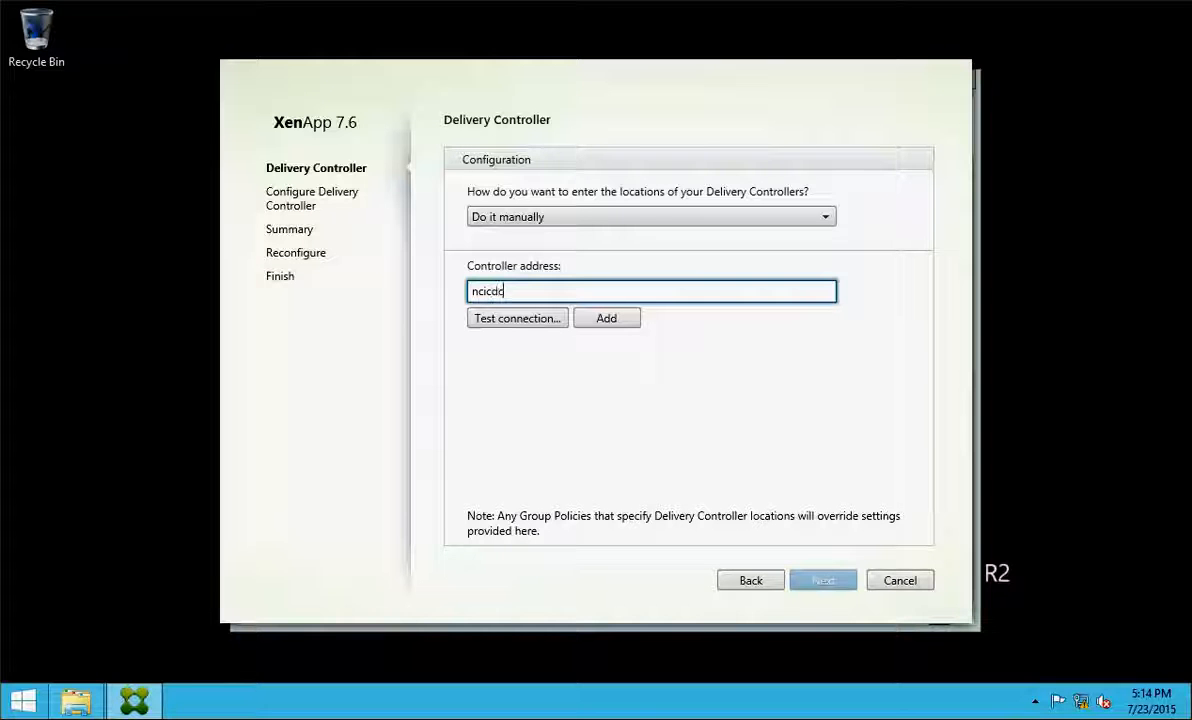
pyautogui.write('01.nets')
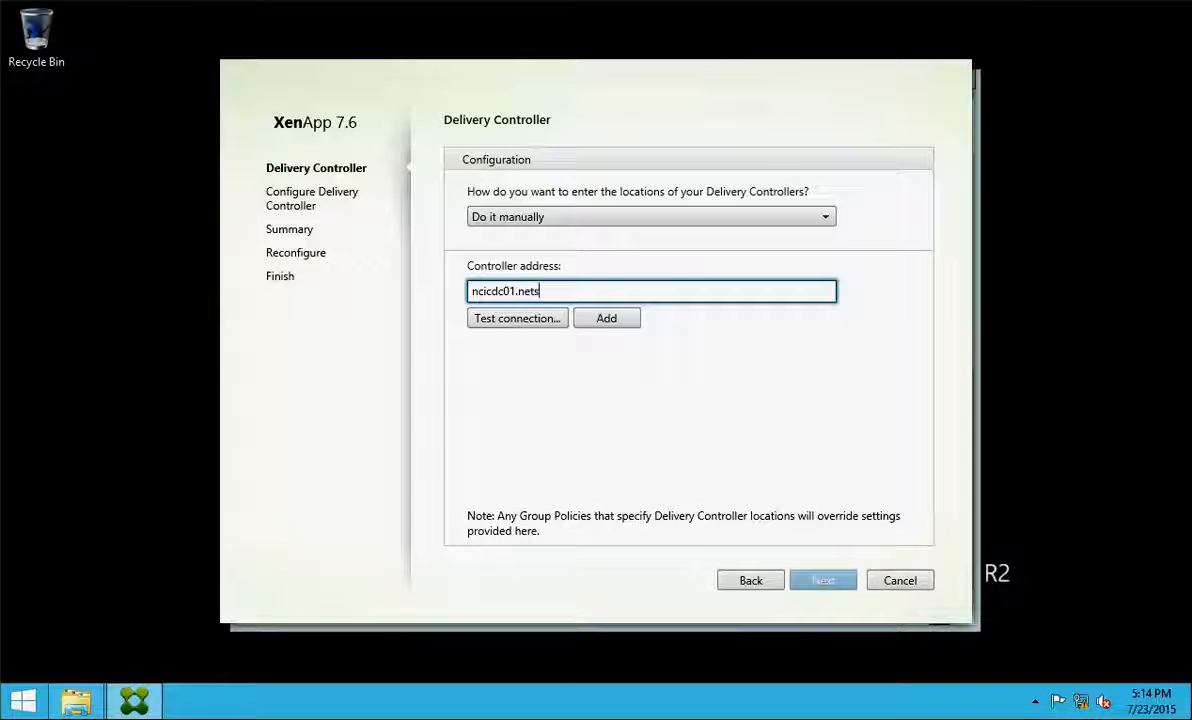
pyautogui.write('oft.com')
pyautogui.click(548, 320)
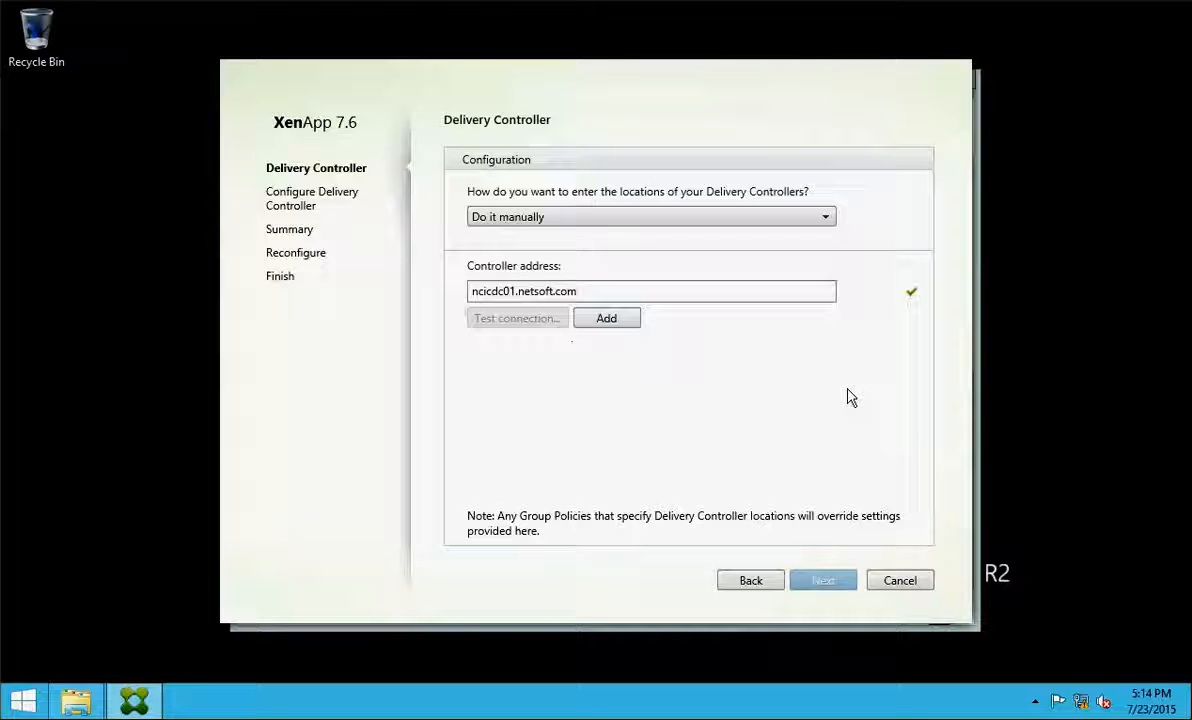
pyautogui.click(592, 318)
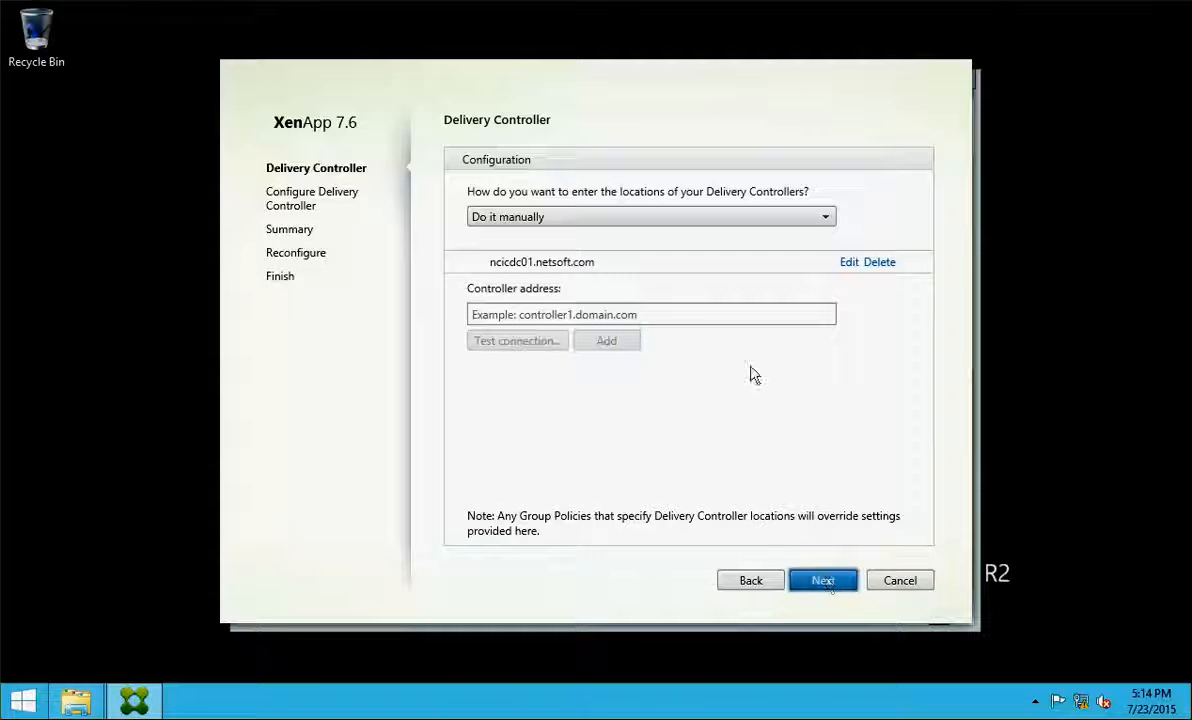
# Accept port 80, reconfigure the VDA, and finish with a restart
pyautogui.click(823, 583)
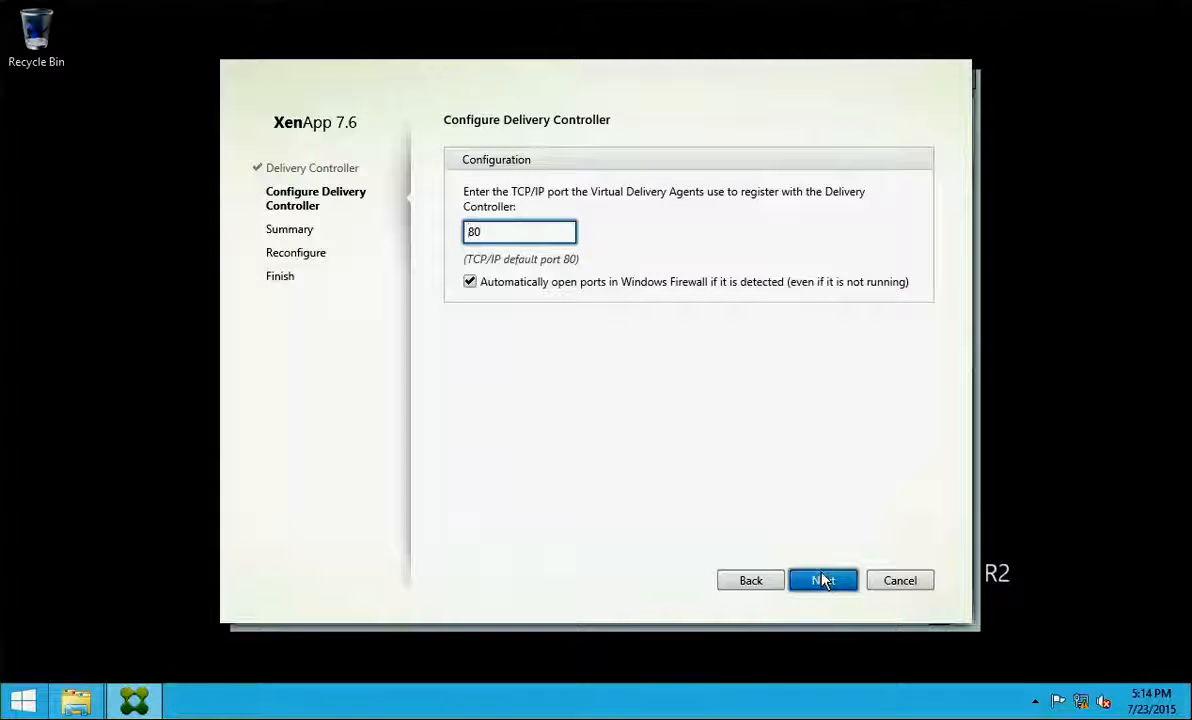
pyautogui.click(823, 581)
pyautogui.click(821, 581)
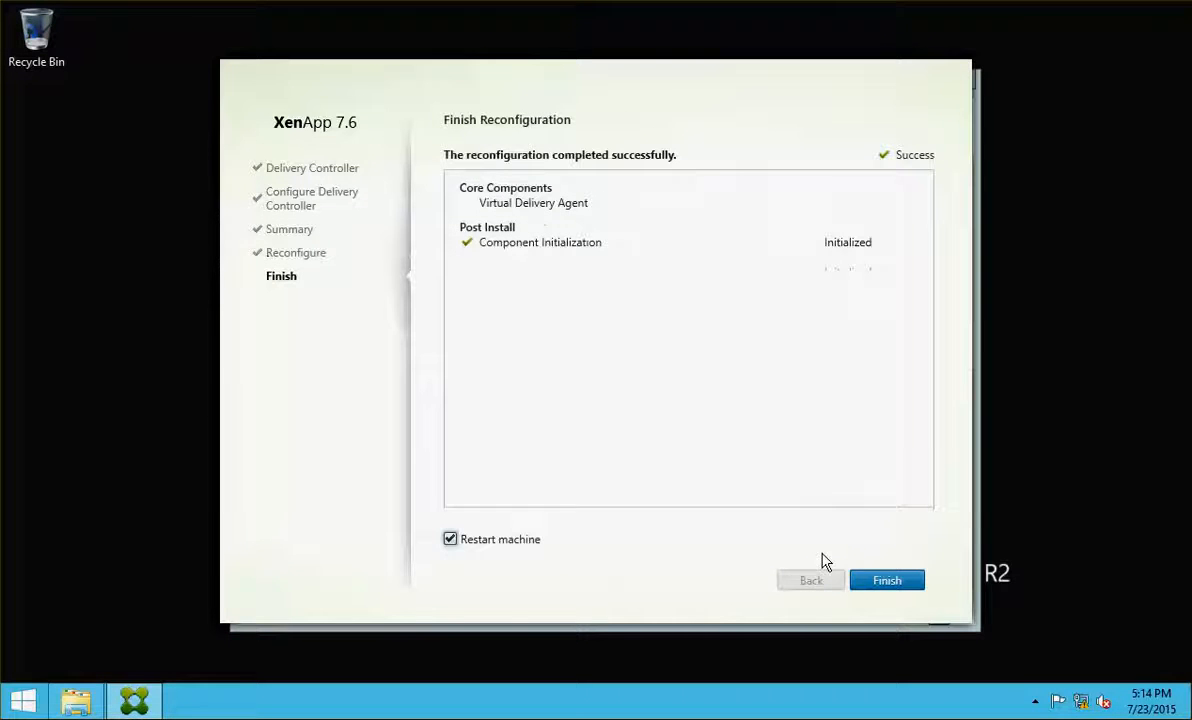
pyautogui.click(885, 581)
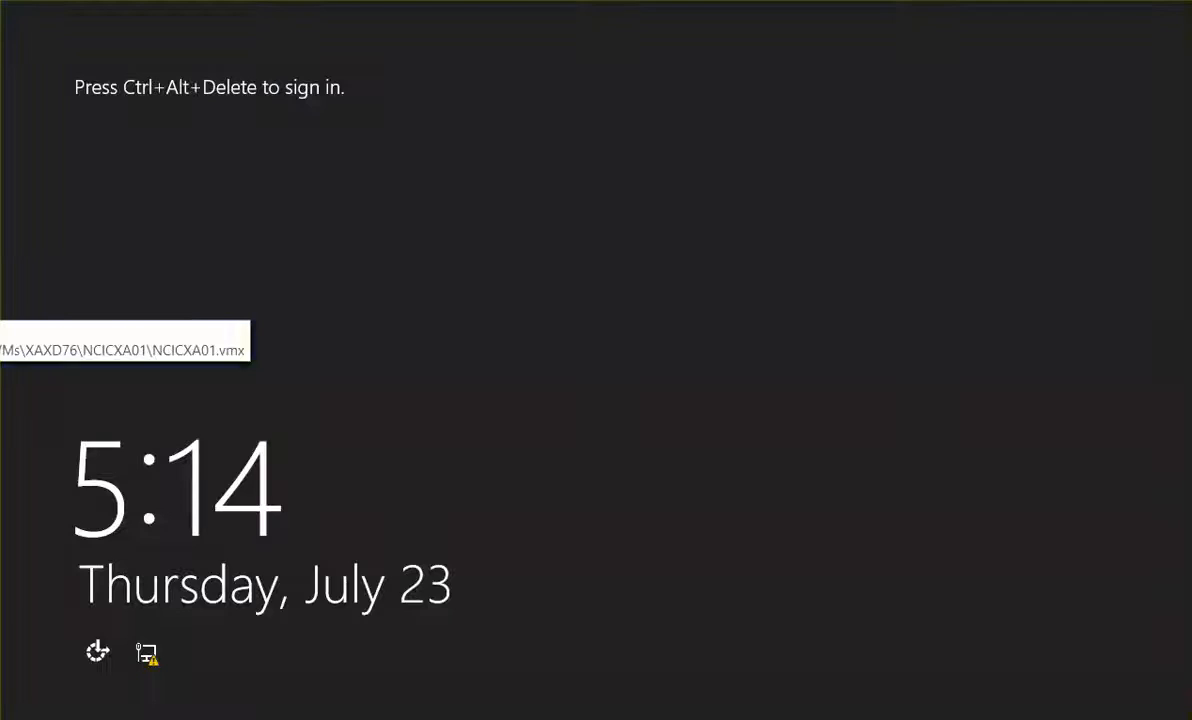
# Sign in with the NETSOFT domain administrator user name and its password
pyautogui.hotkey('ctrl', 'alt', 'Delete')
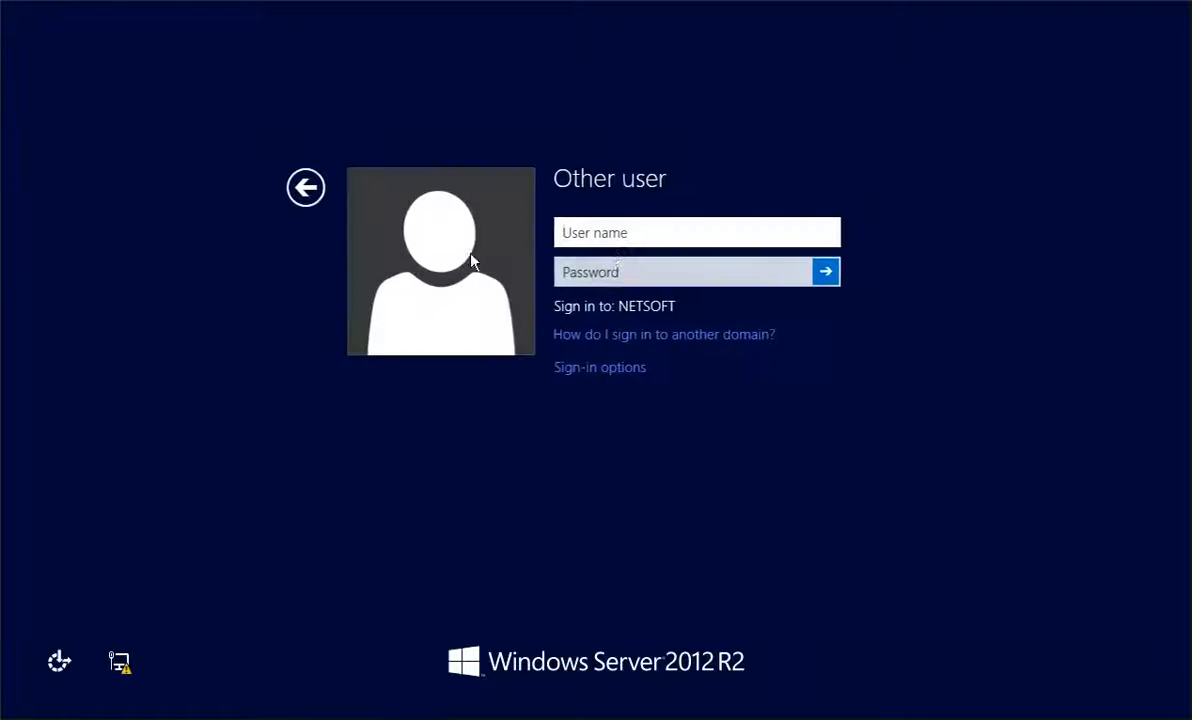
pyautogui.write('netsoft\\admi')
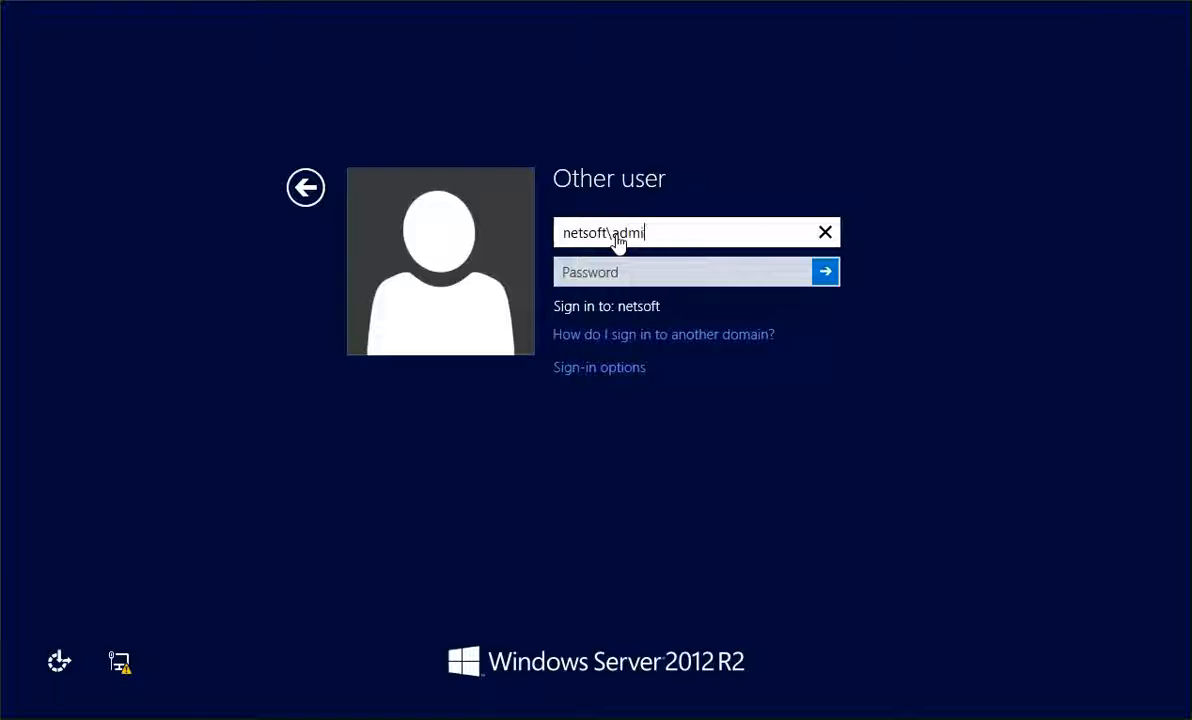
pyautogui.write('nistro')
pyautogui.write('rator')
pyautogui.press('Tab')
pyautogui.write('••')
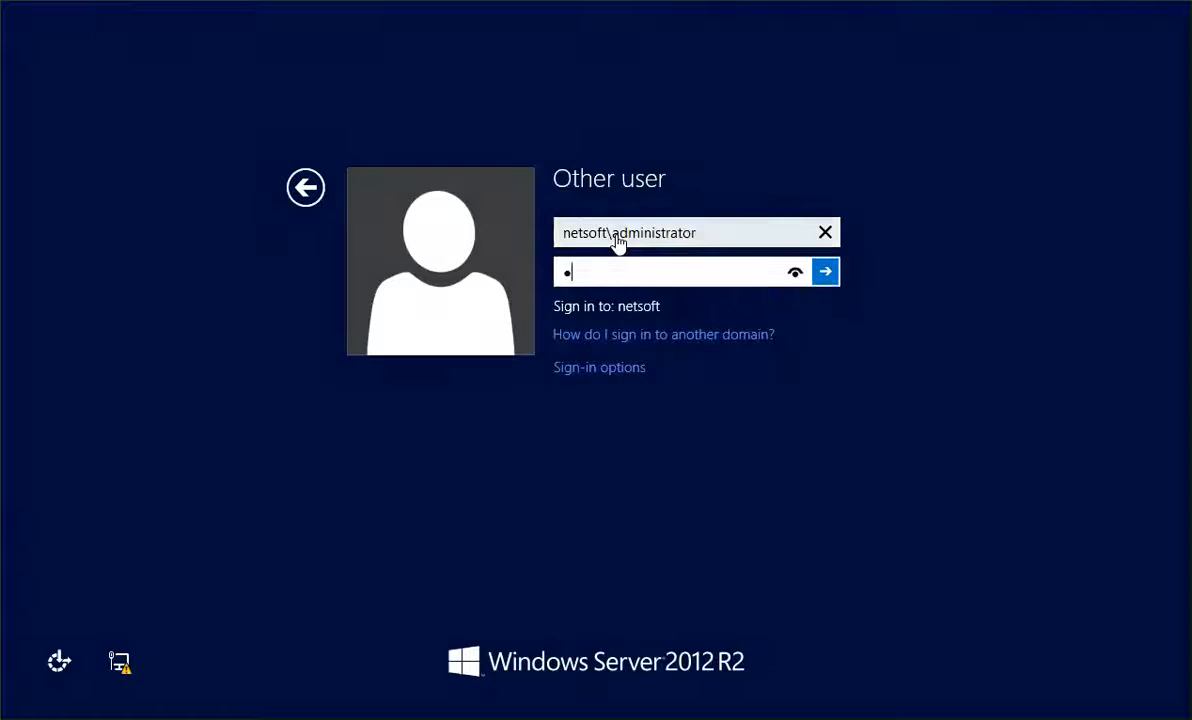
pyautogui.press('BackSpace')
pyautogui.press('BackSpace')
pyautogui.write('••')
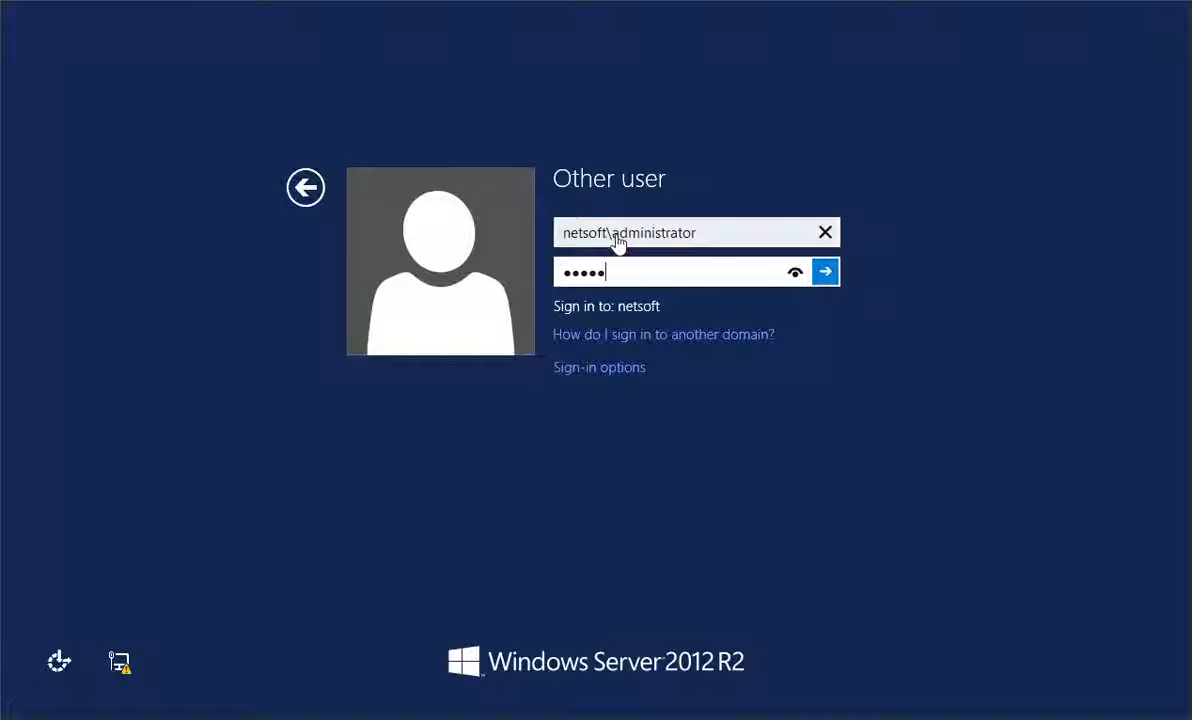
pyautogui.write('•••')
pyautogui.press('Return')
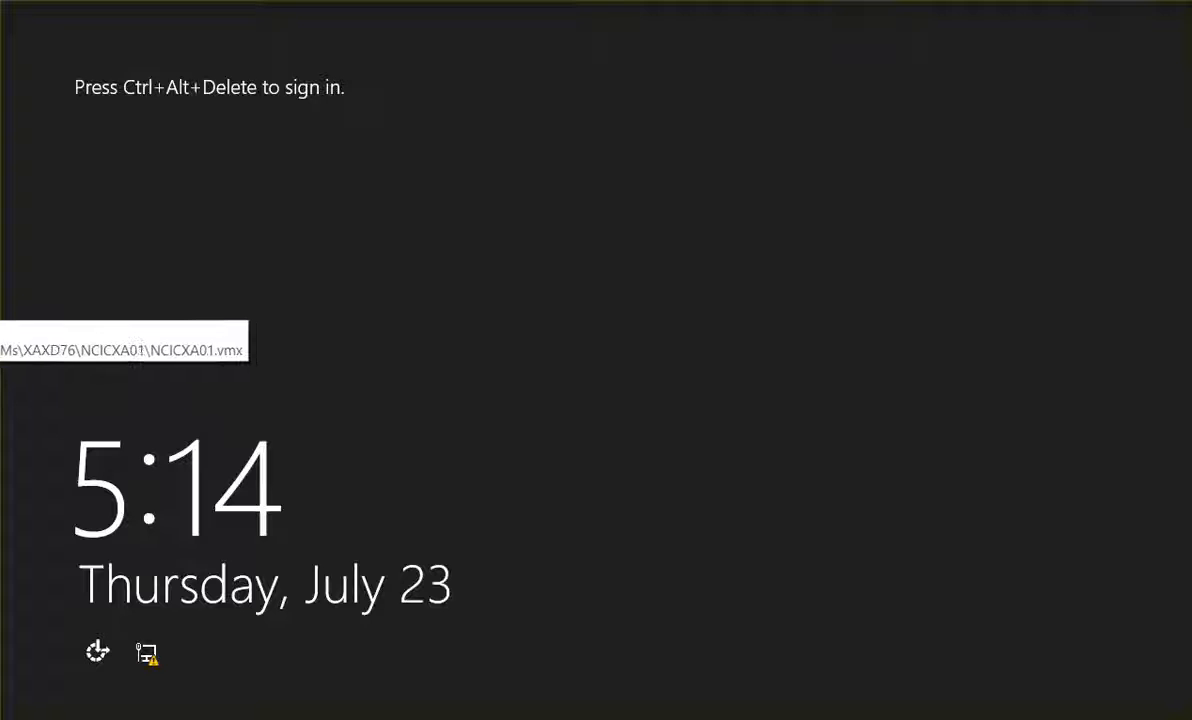
# Log on to NCICXA01 with the NETSOFT administrator account and password
pyautogui.hotkey('ctrl', 'alt', 'Delete')
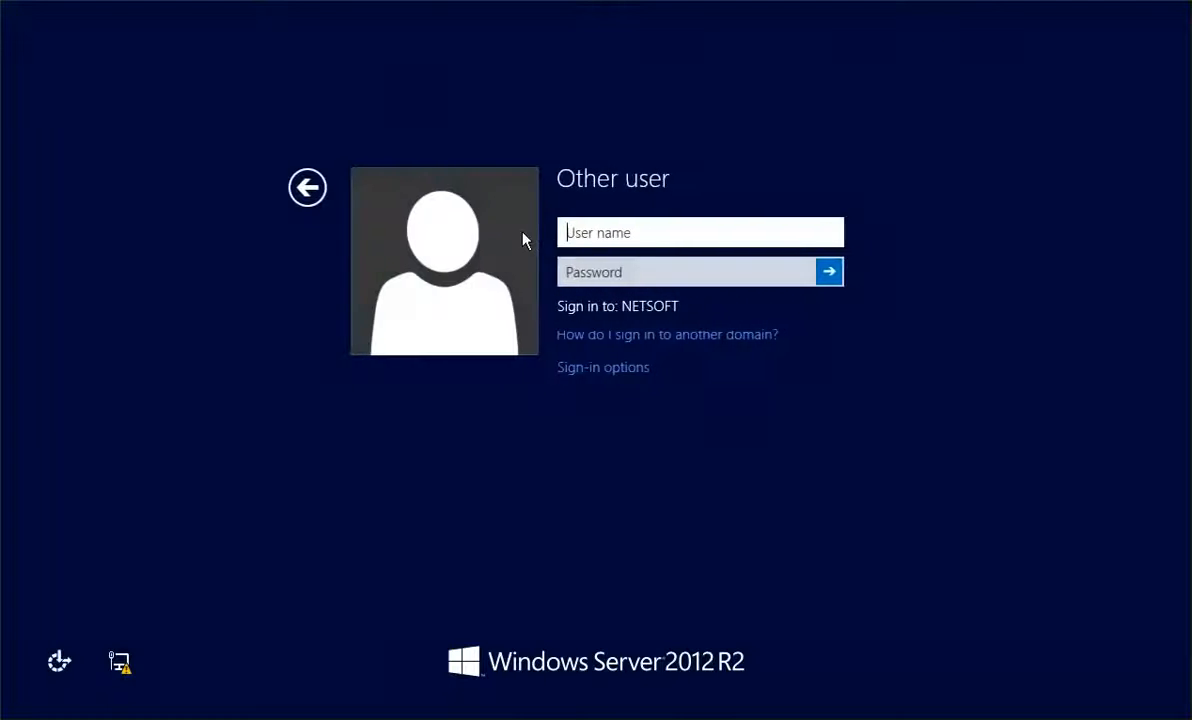
pyautogui.write('netsoft\\administrator')
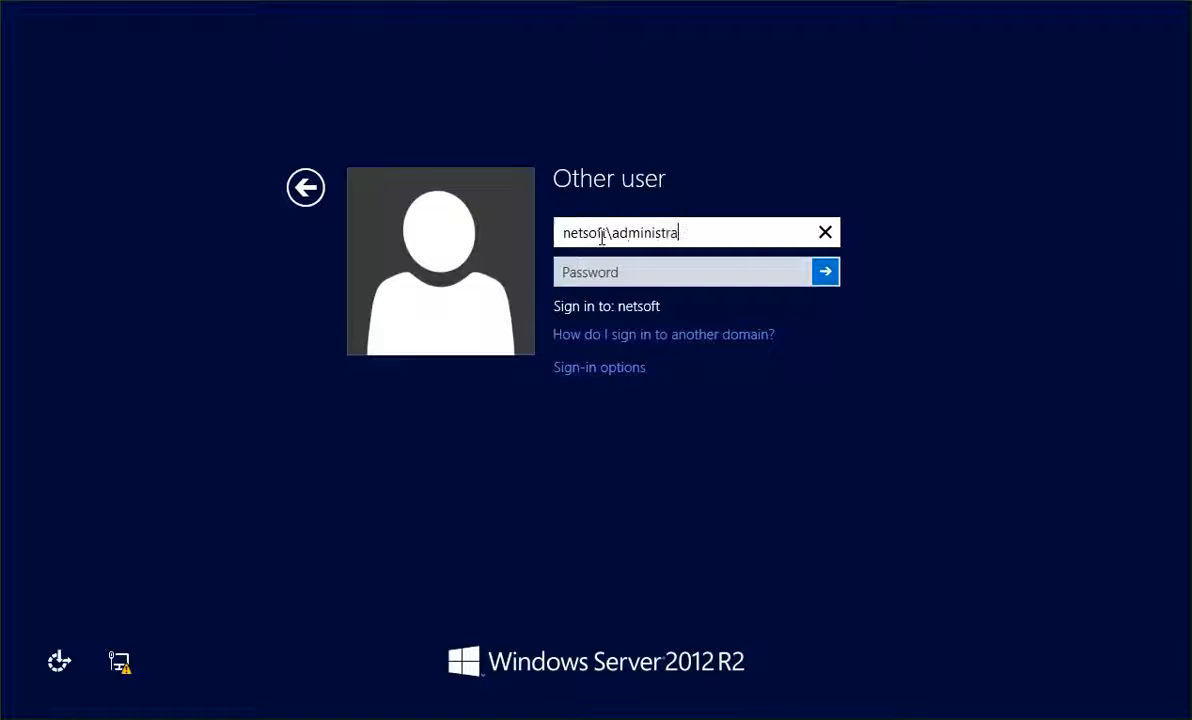
pyautogui.press('Tab')
pyautogui.write('Pa')
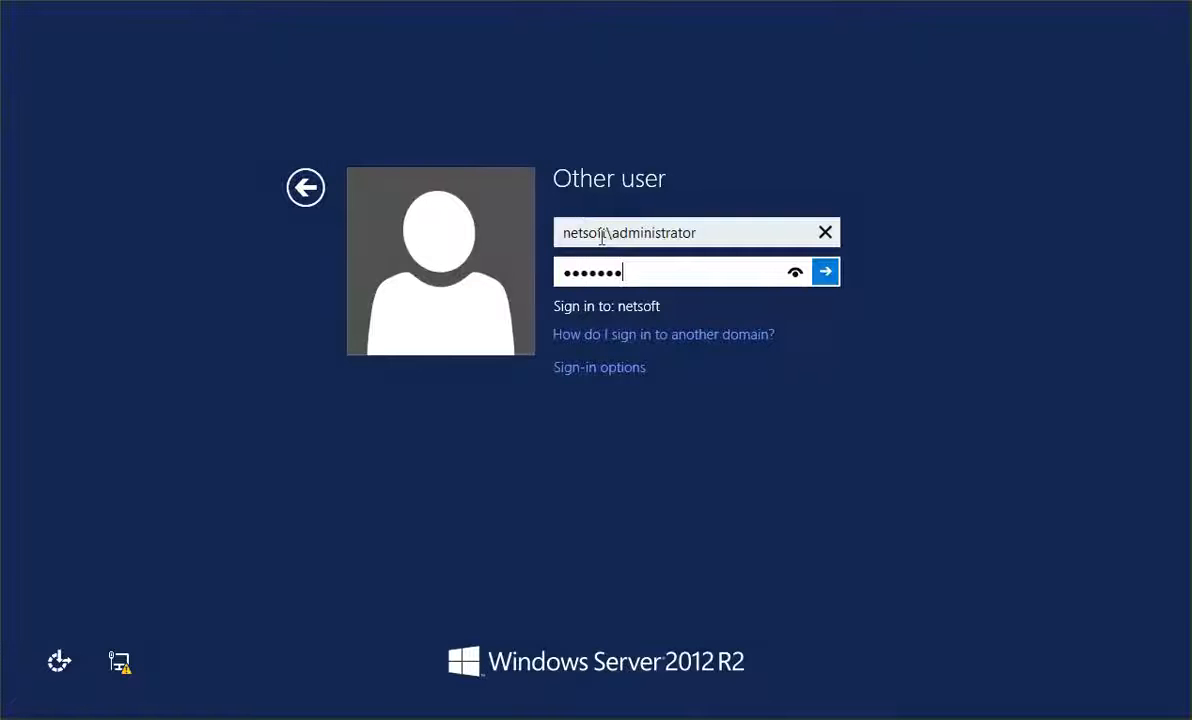
pyautogui.press('Return')
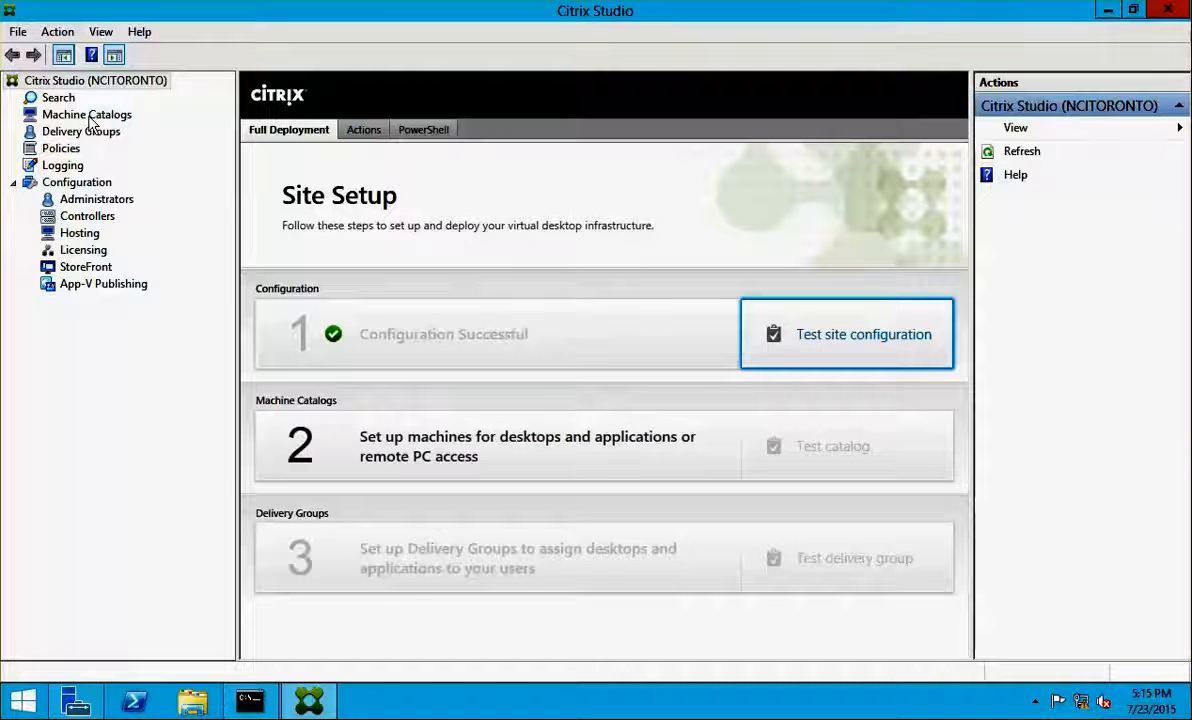
# Start a machine catalog, keeping the default operating system and machine management choices
pyautogui.click(482, 470)
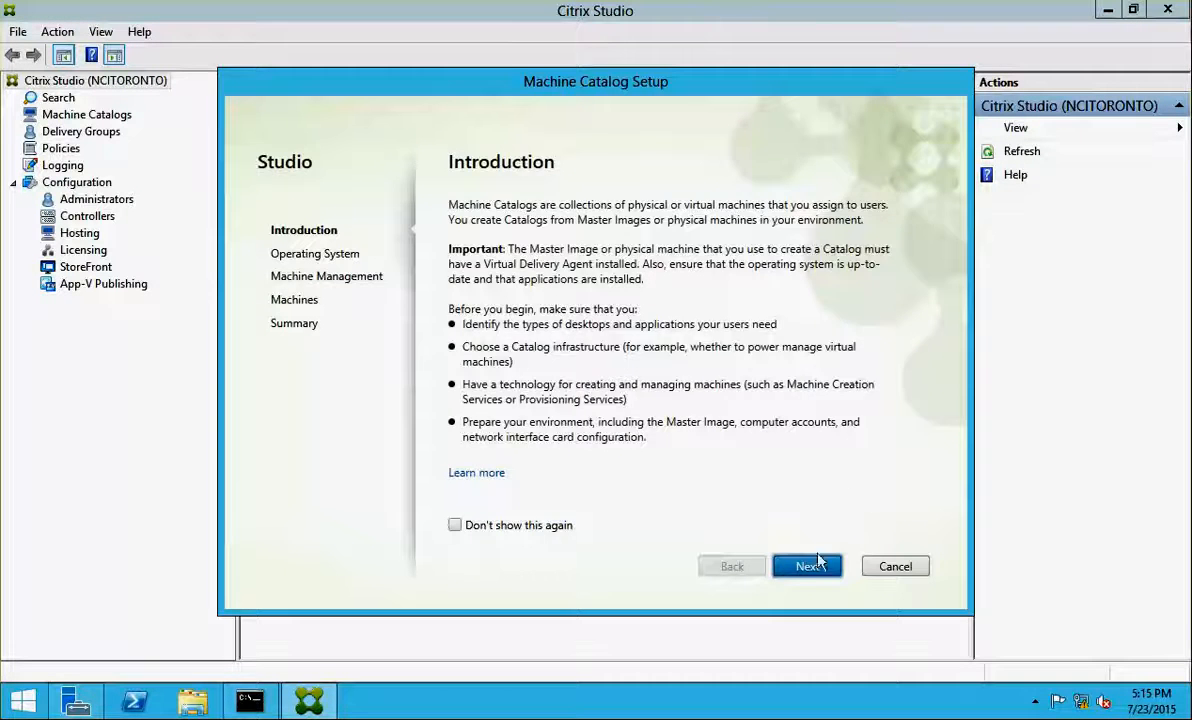
pyautogui.click(817, 566)
pyautogui.click(815, 569)
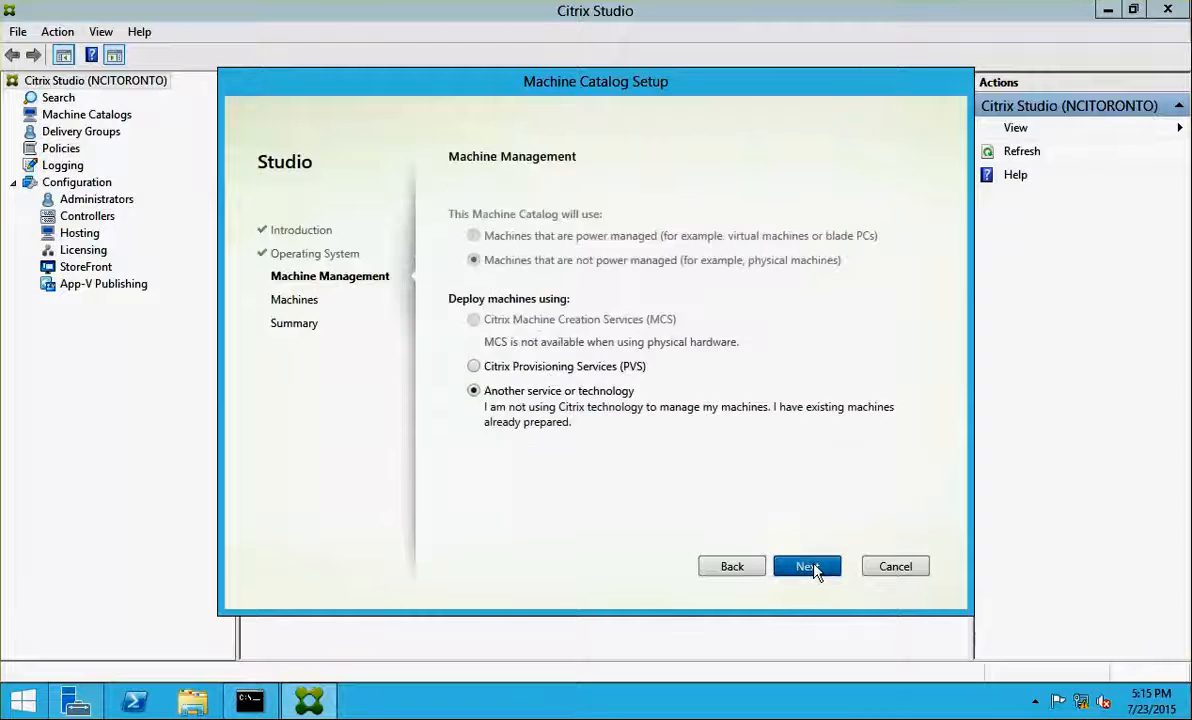
pyautogui.click(815, 568)
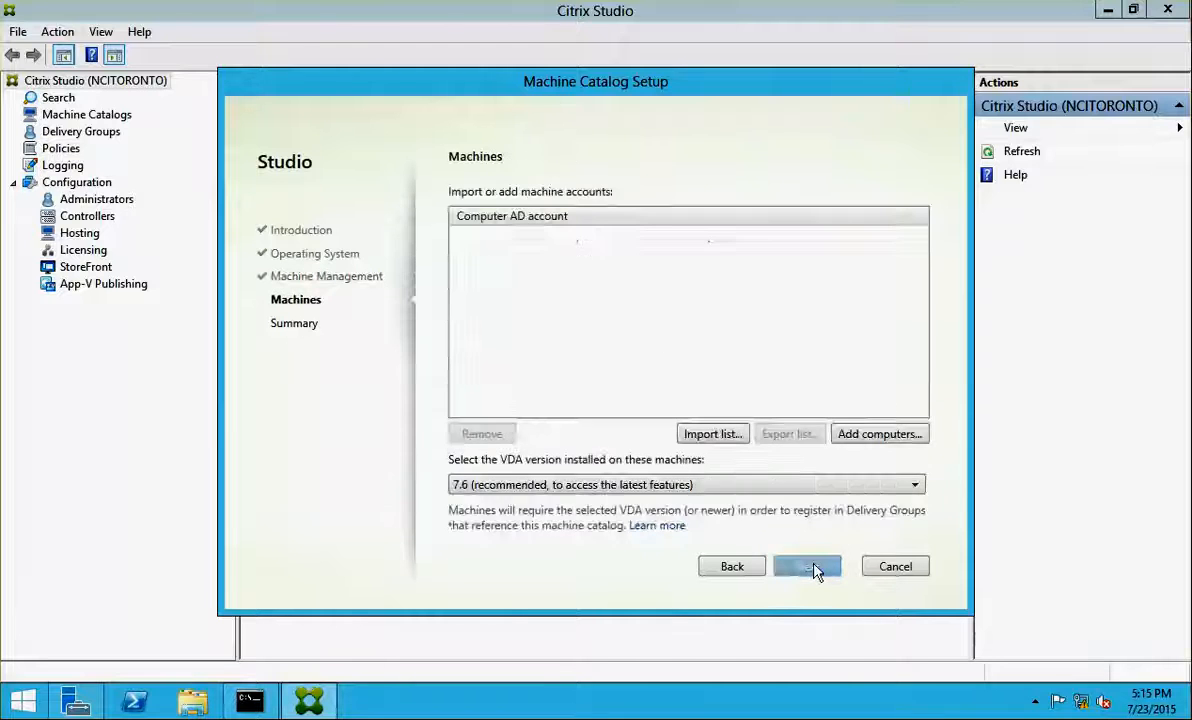
# Add servers NCICXA01 and NCICXA02 to the catalog via the advanced directory search
pyautogui.click(862, 440)
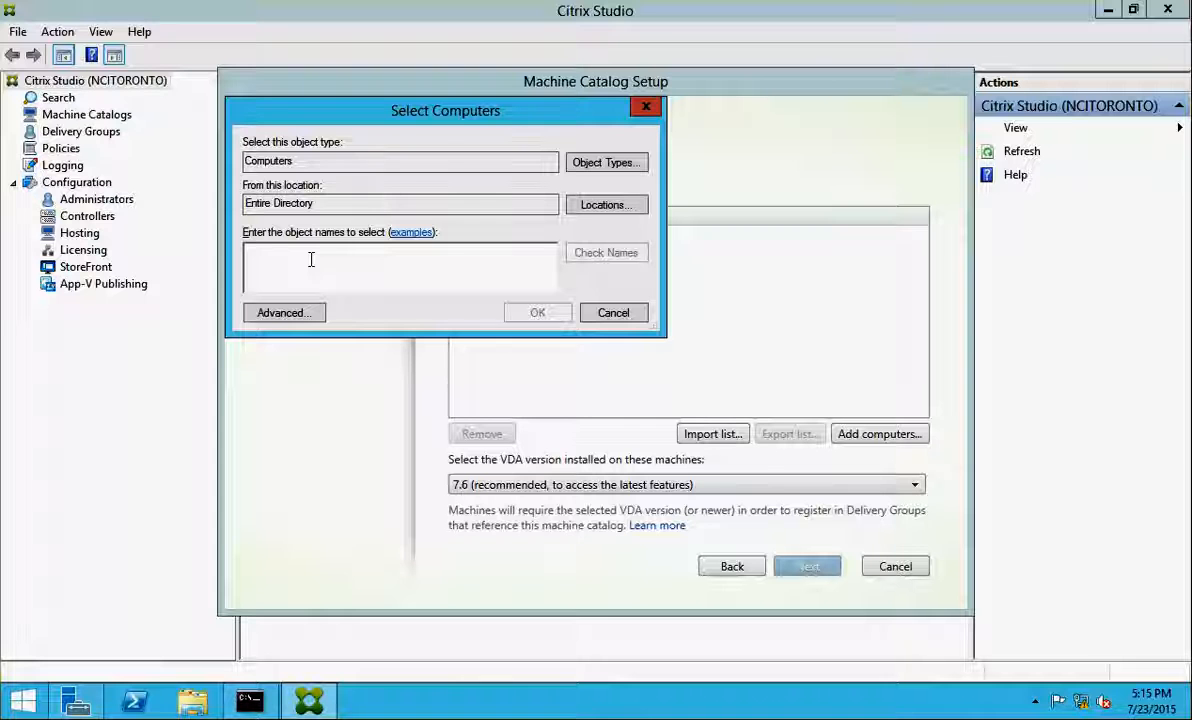
pyautogui.click(265, 314)
pyautogui.click(675, 317)
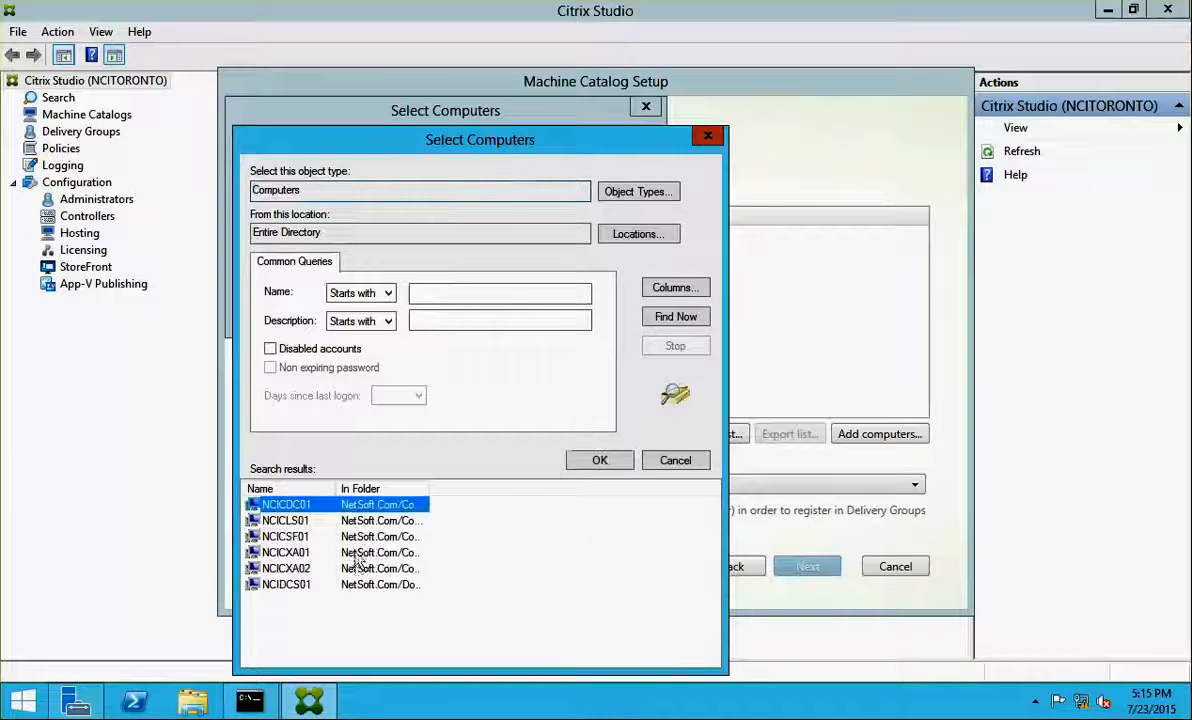
pyautogui.click(290, 552)
pyautogui.keyDown('shift'); pyautogui.click(290, 568); pyautogui.keyUp('shift')
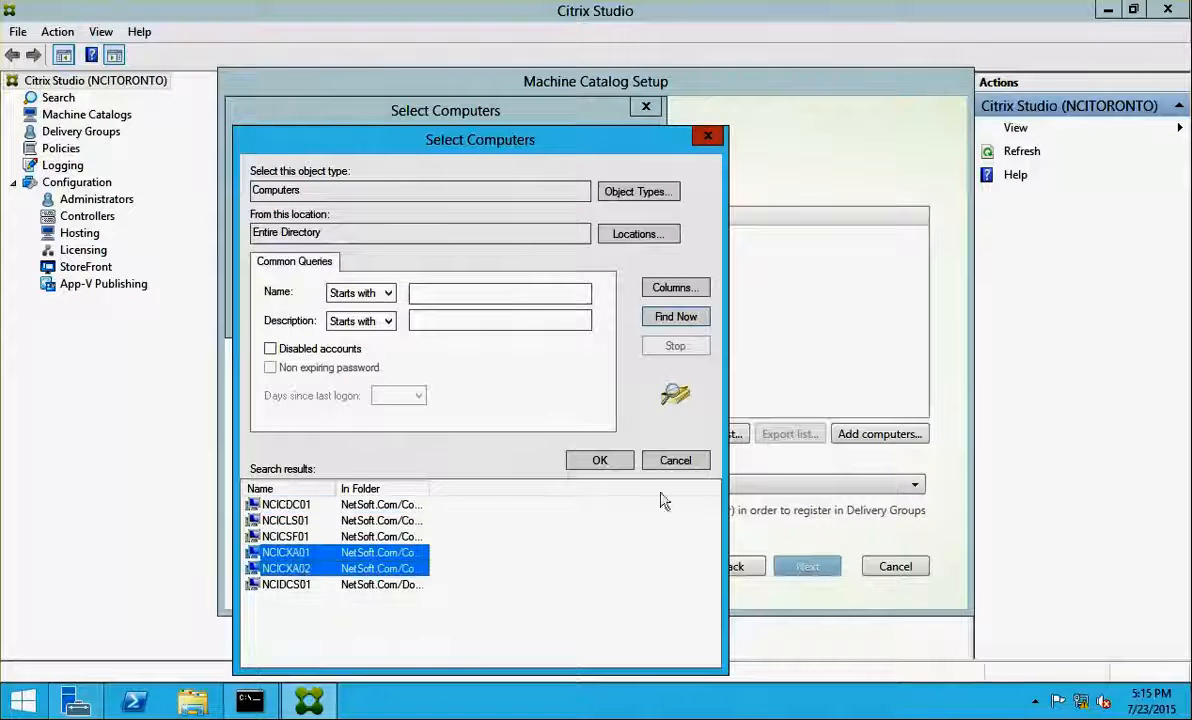
pyautogui.click(600, 460)
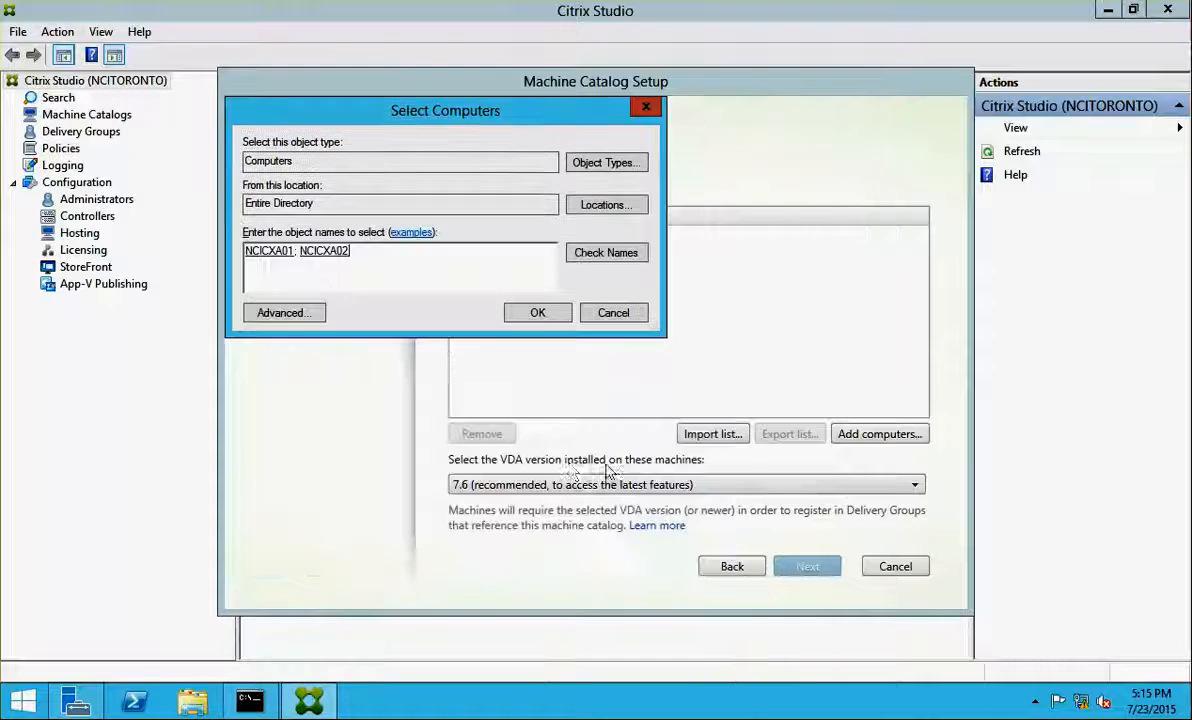
pyautogui.click(533, 314)
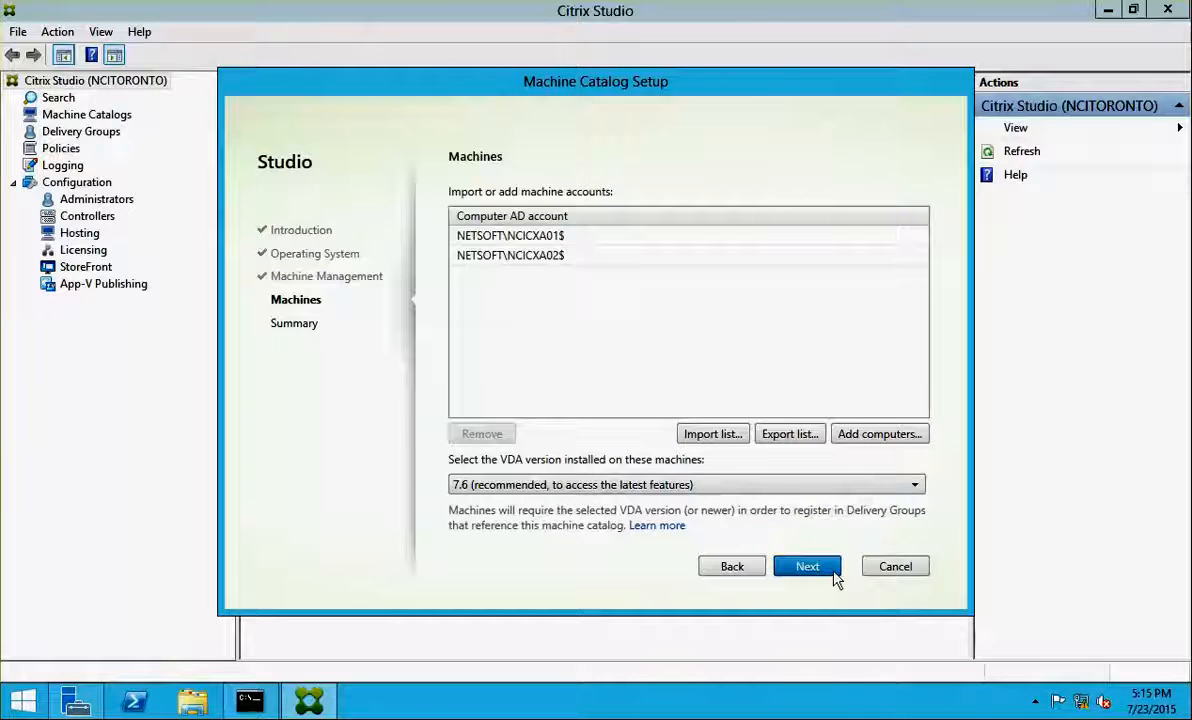
# Name the catalog 'Catalog 1' and finish creating it
pyautogui.click(834, 576)
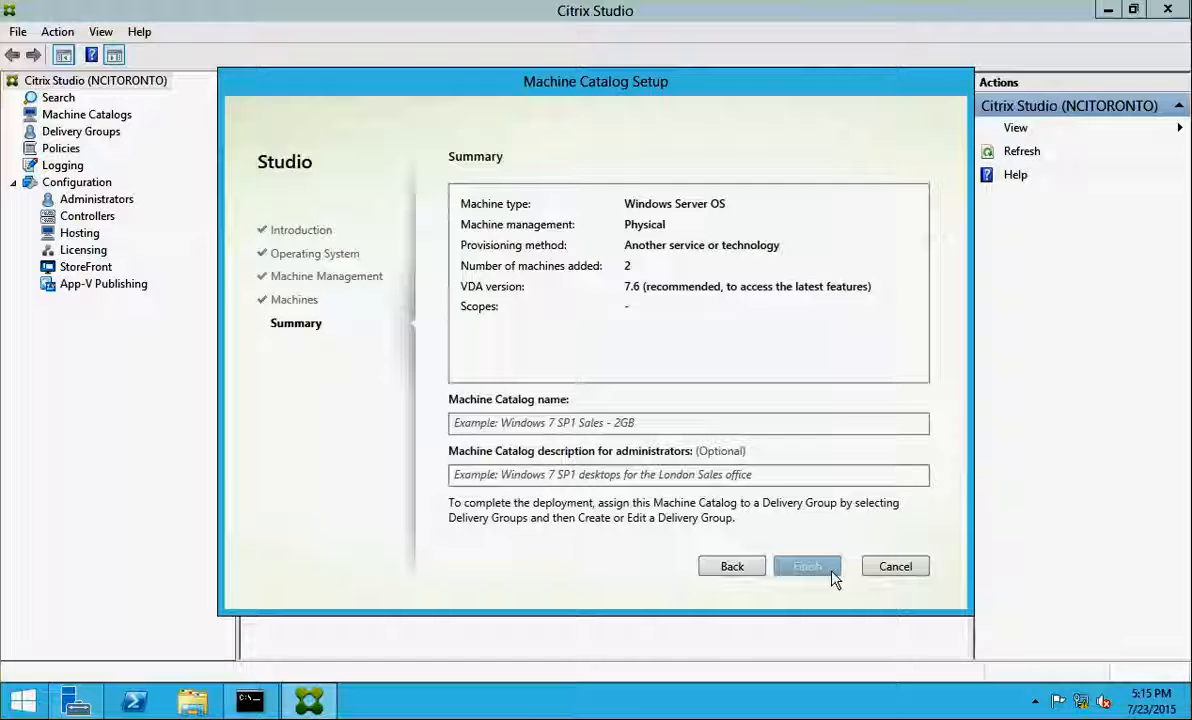
pyautogui.click(585, 424)
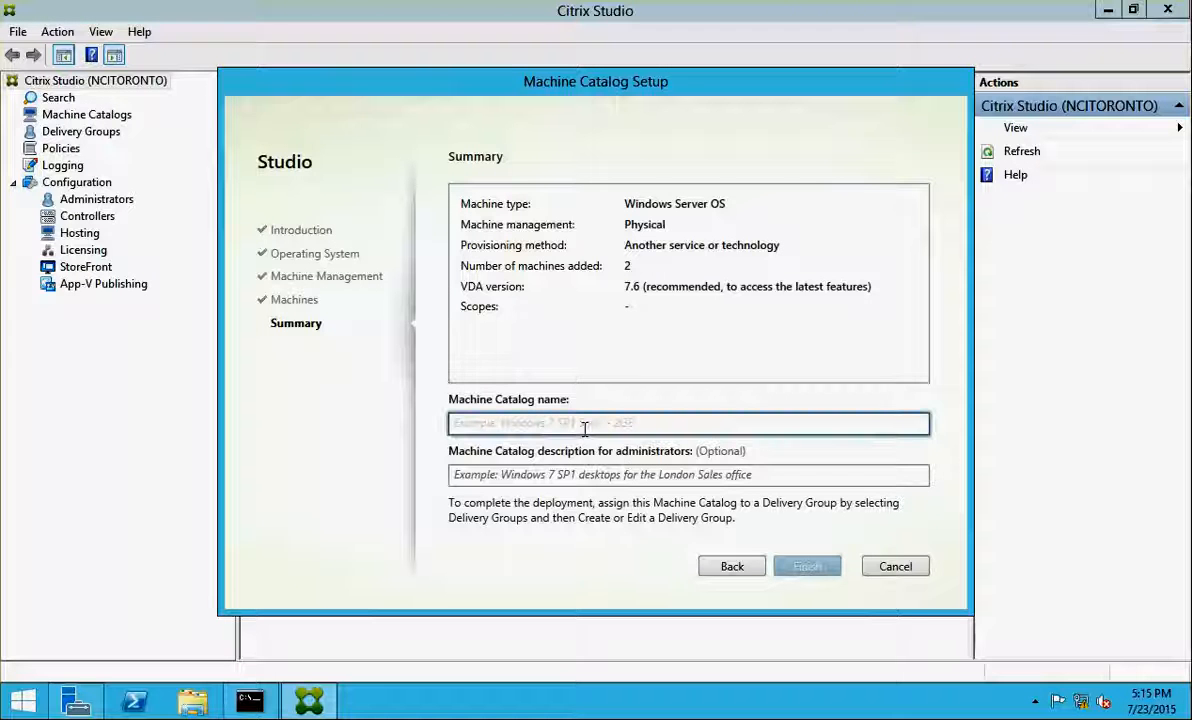
pyautogui.write('Catalog 1')
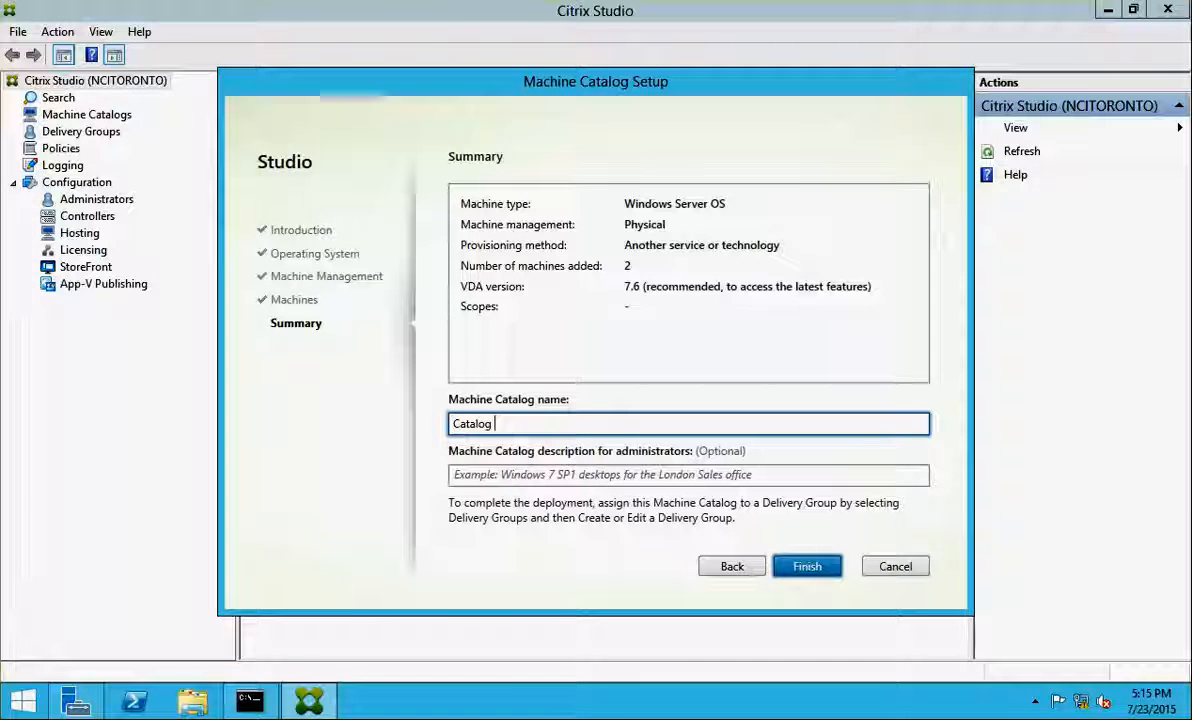
pyautogui.click(811, 567)
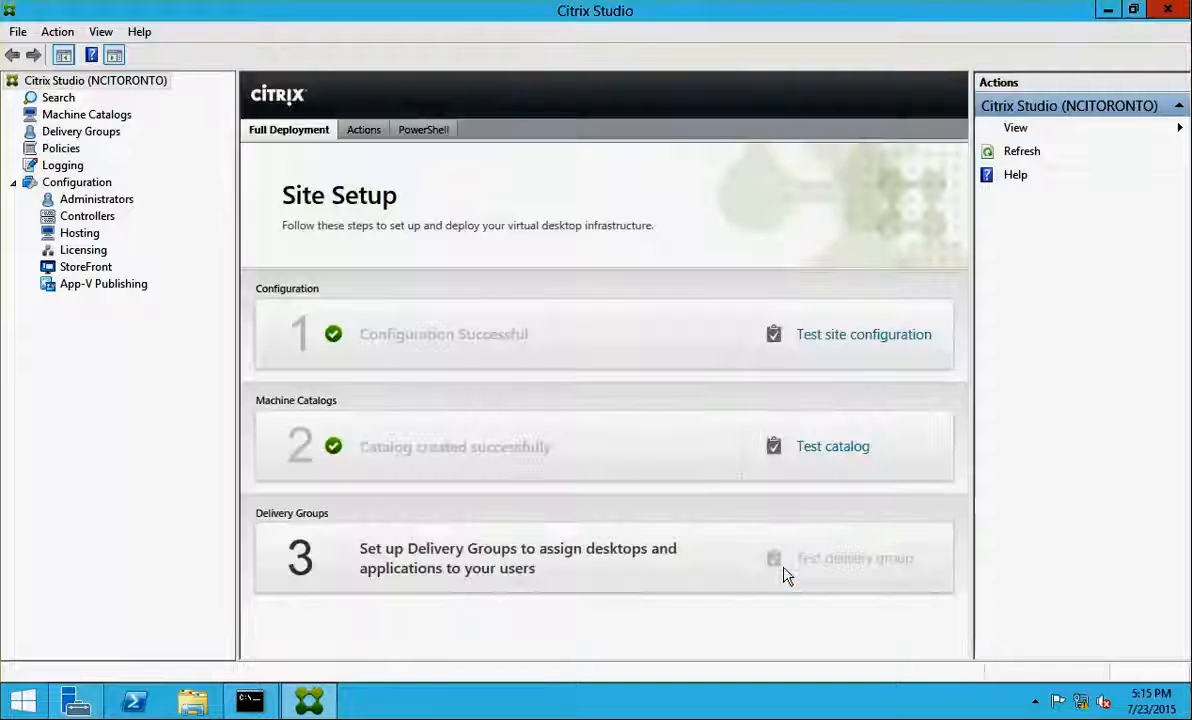
# Cancel the Delivery Group wizard and run Test catalog on Catalog 1
pyautogui.click(360, 556)
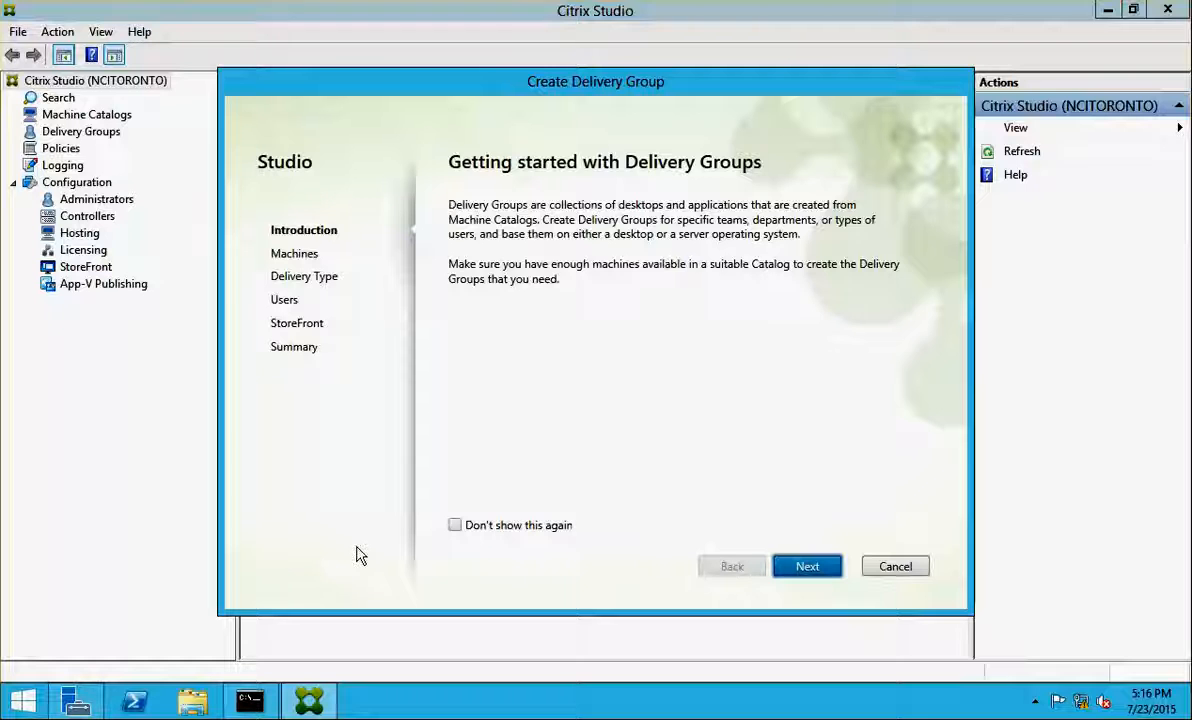
pyautogui.click(898, 566)
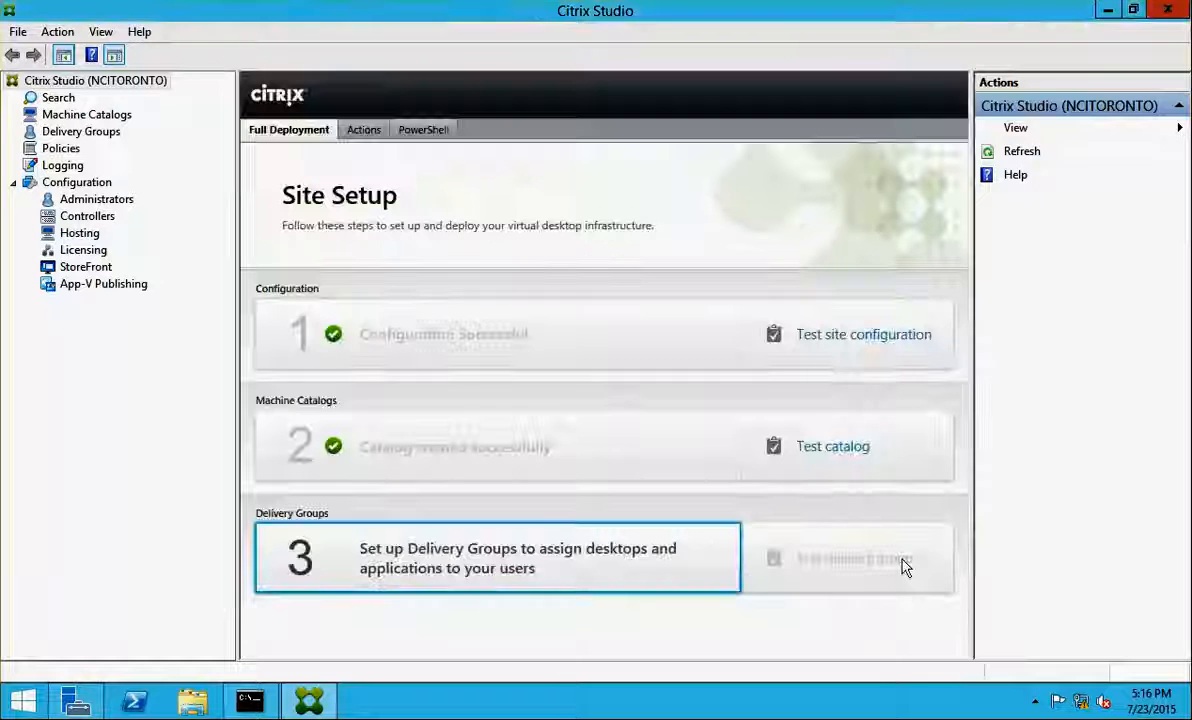
pyautogui.click(824, 458)
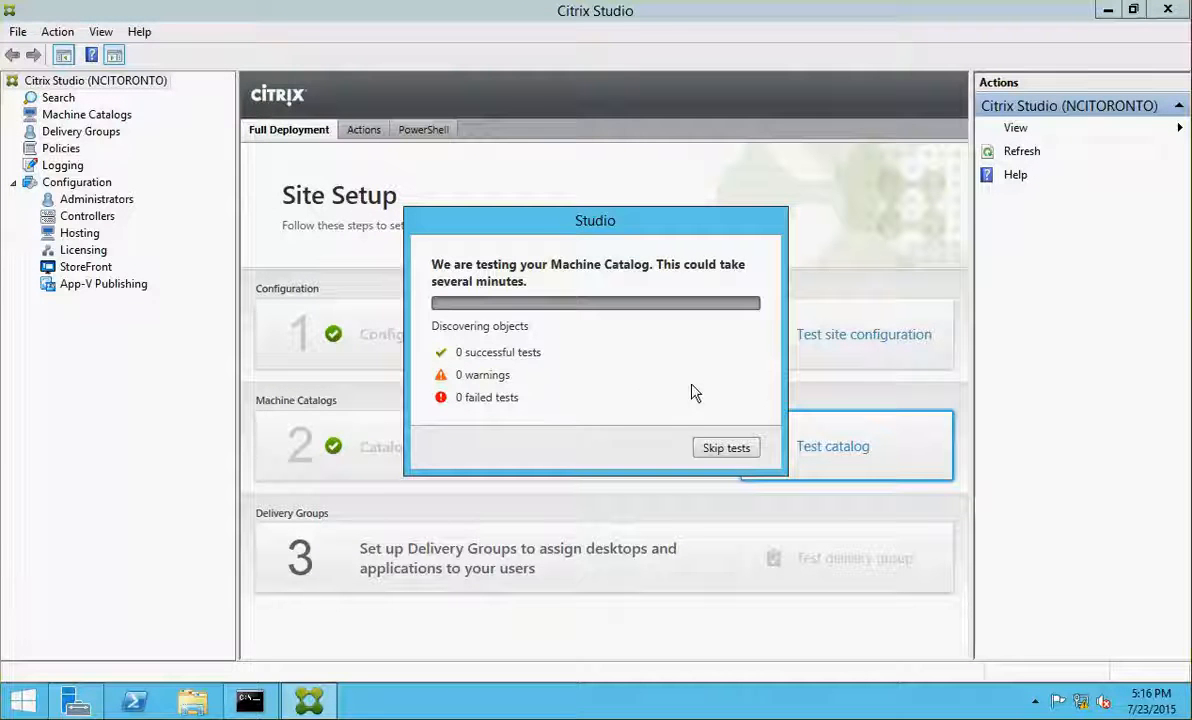
pyautogui.click(1, 314)
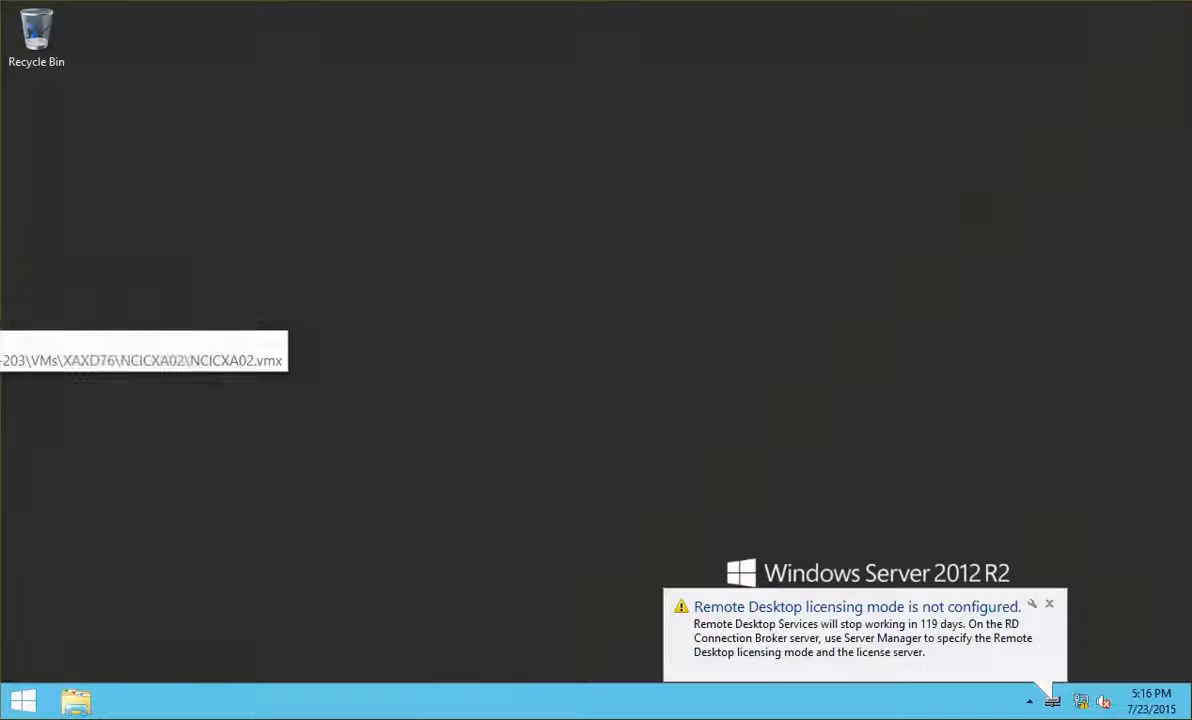
pyautogui.click(1, 290)
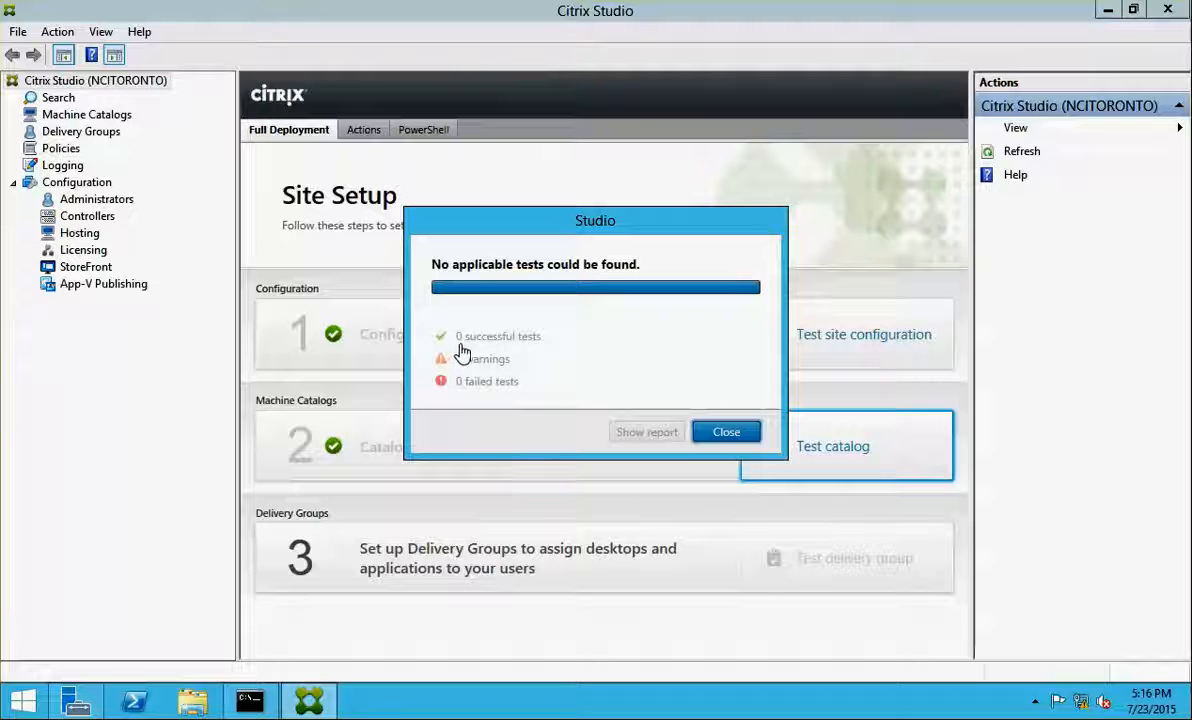
# Start a delivery group using 2 machines from Catalog 1, delivering Applications only
pyautogui.click(727, 433)
pyautogui.click(373, 566)
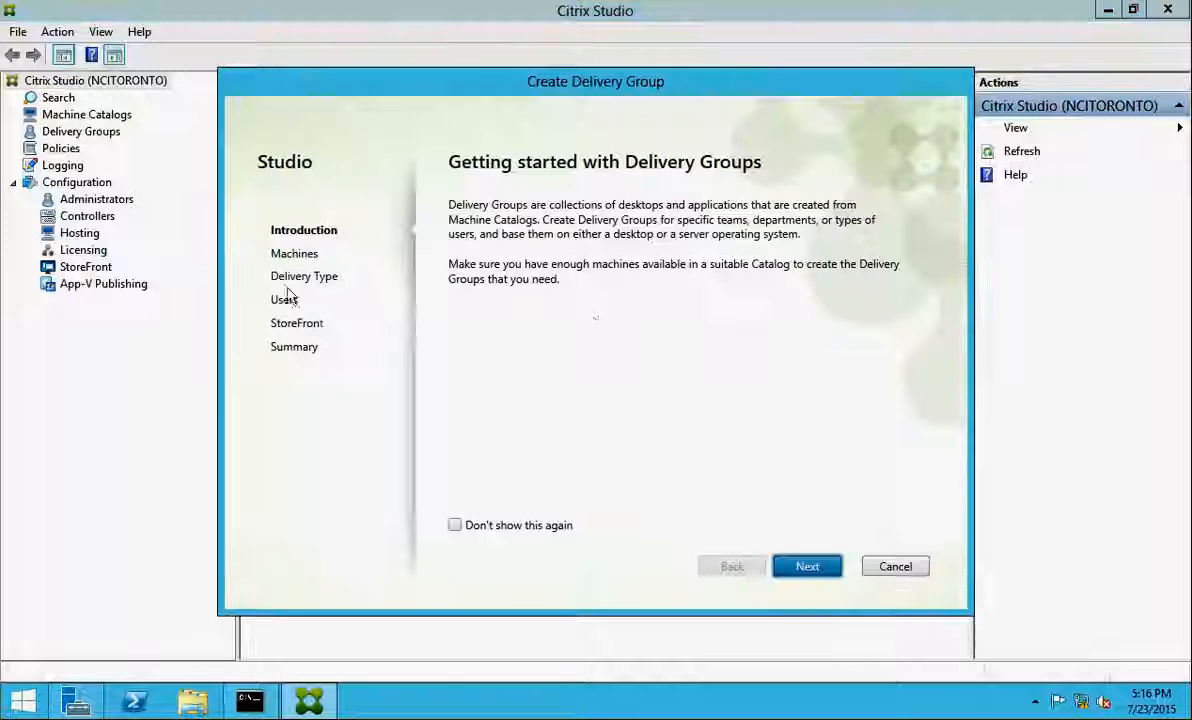
pyautogui.click(795, 567)
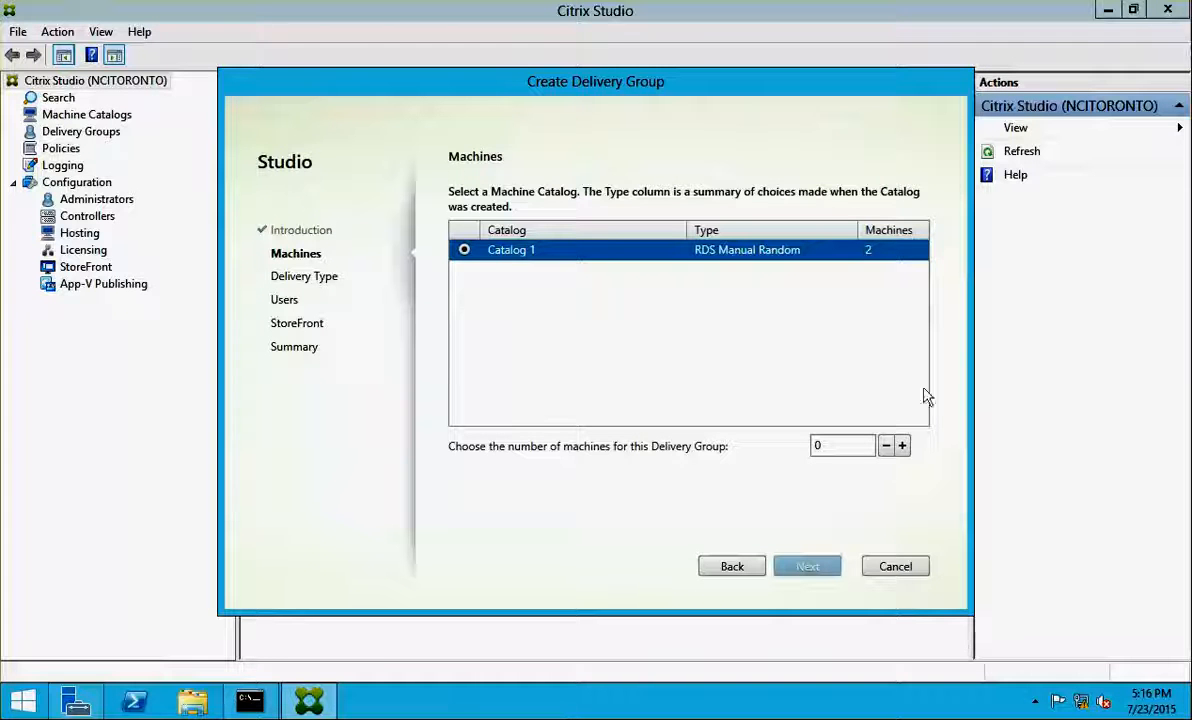
pyautogui.click(902, 447)
pyautogui.click(902, 447)
pyautogui.click(807, 567)
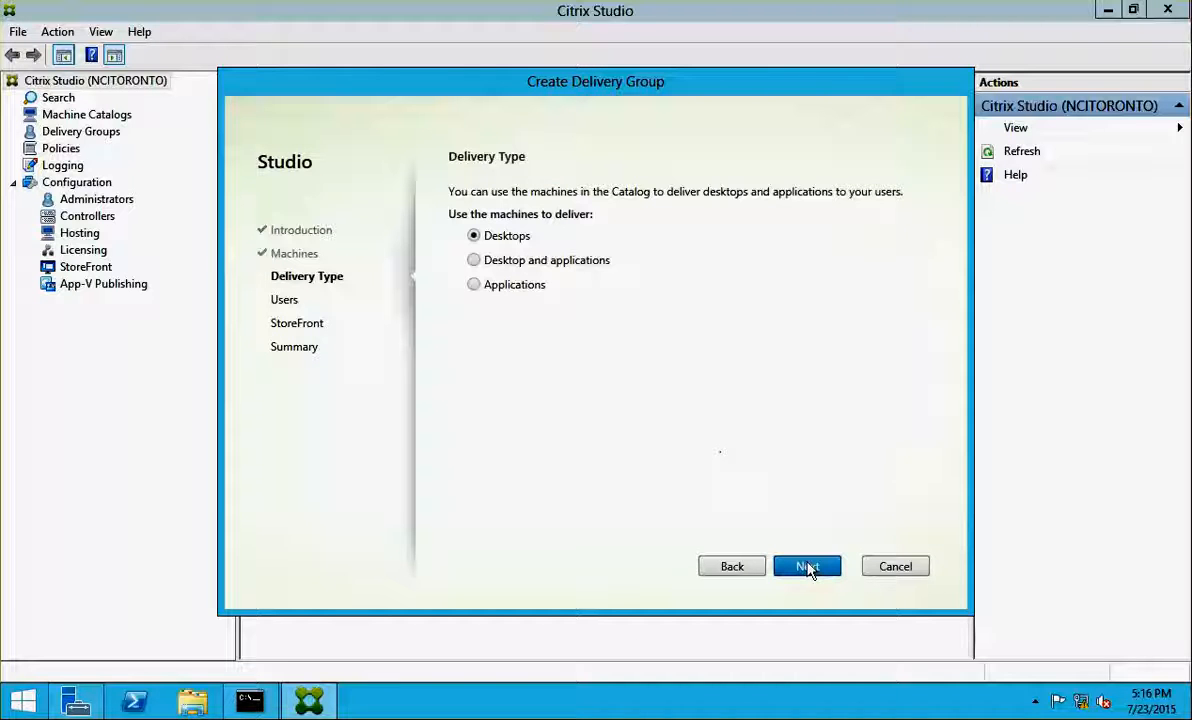
pyautogui.click(505, 286)
pyautogui.click(812, 566)
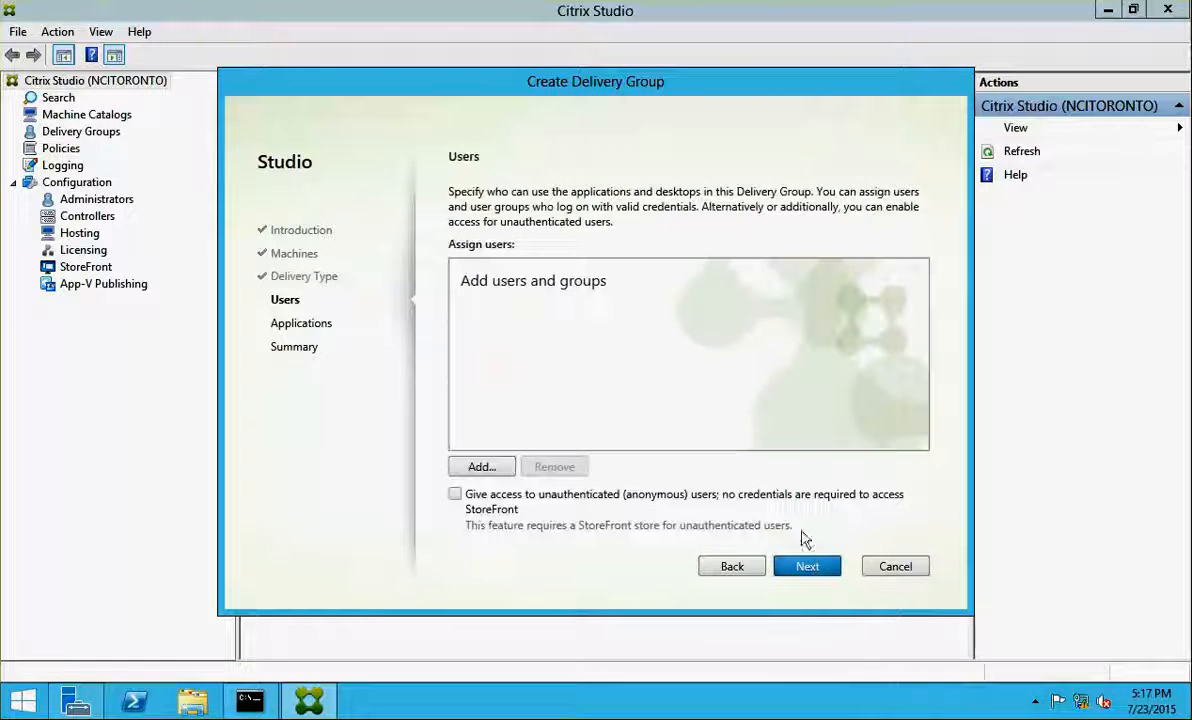
# Assign NETSOFT\Domain Users to the delivery group
pyautogui.click(476, 467)
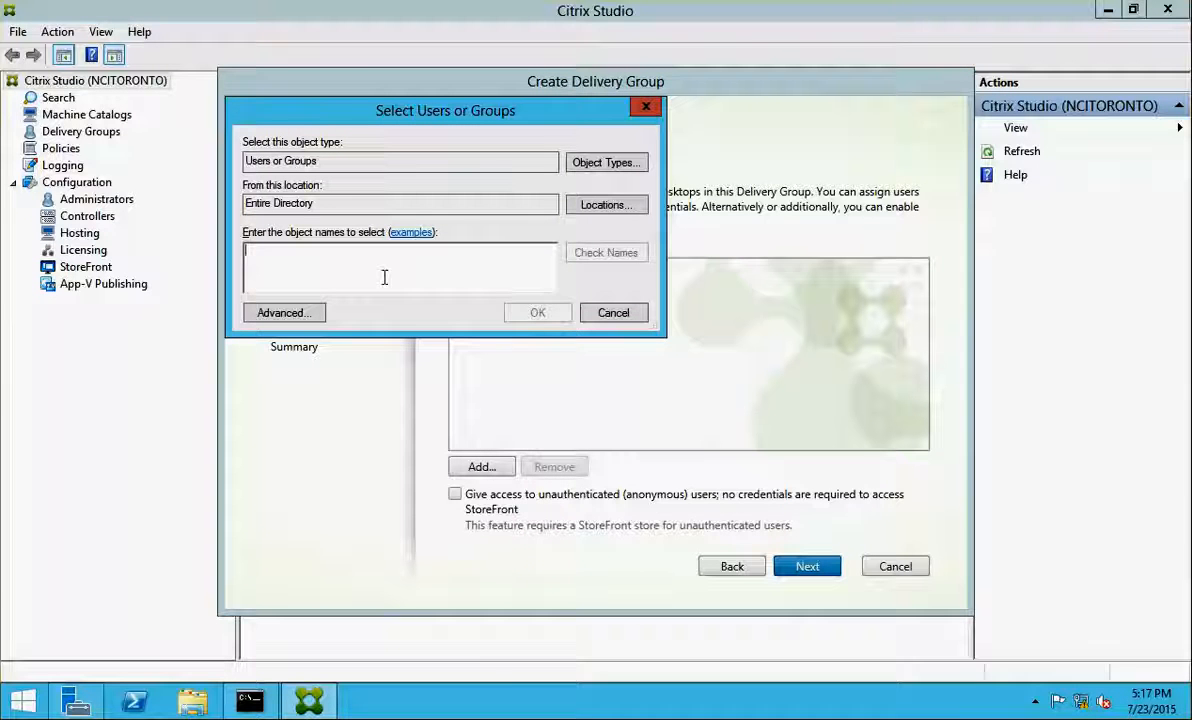
pyautogui.write('dom')
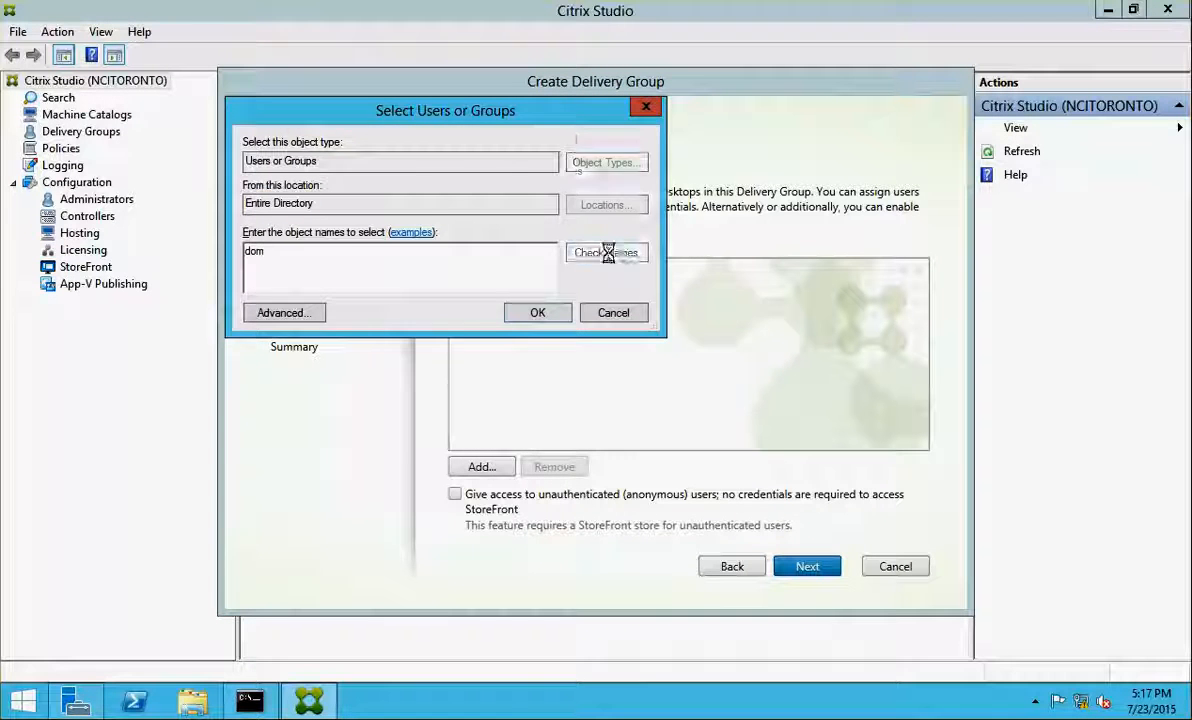
pyautogui.click(605, 253)
pyautogui.doubleClick(289, 318)
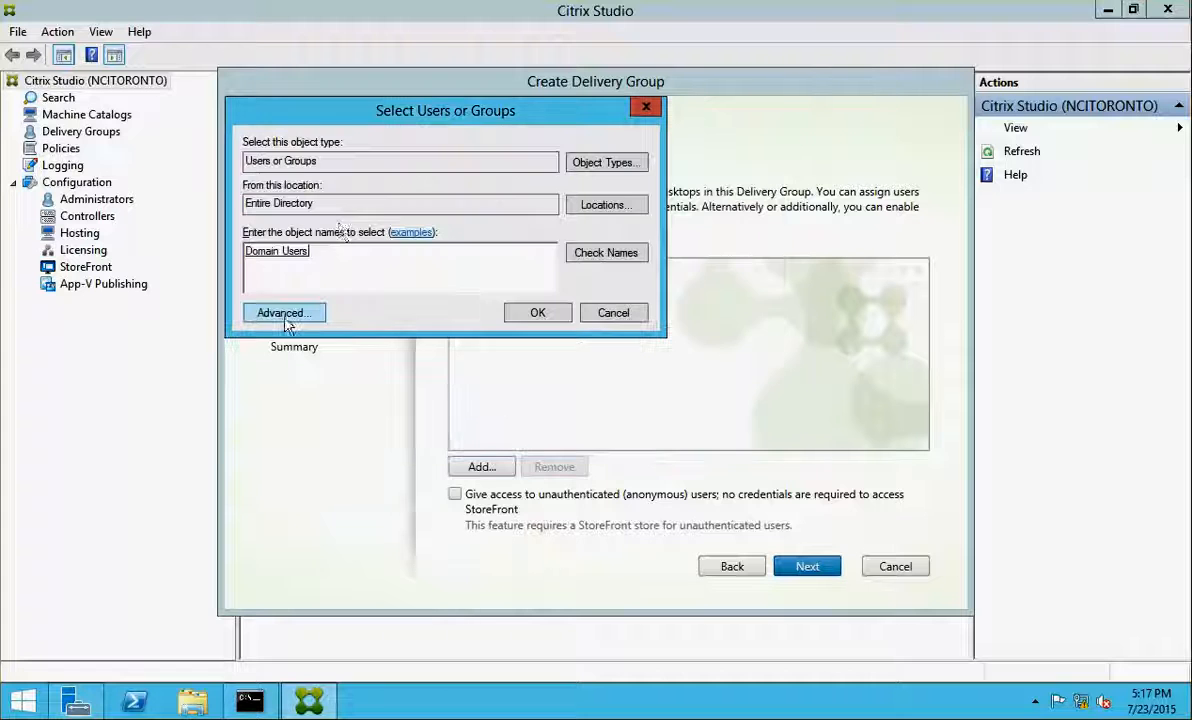
pyautogui.click(537, 313)
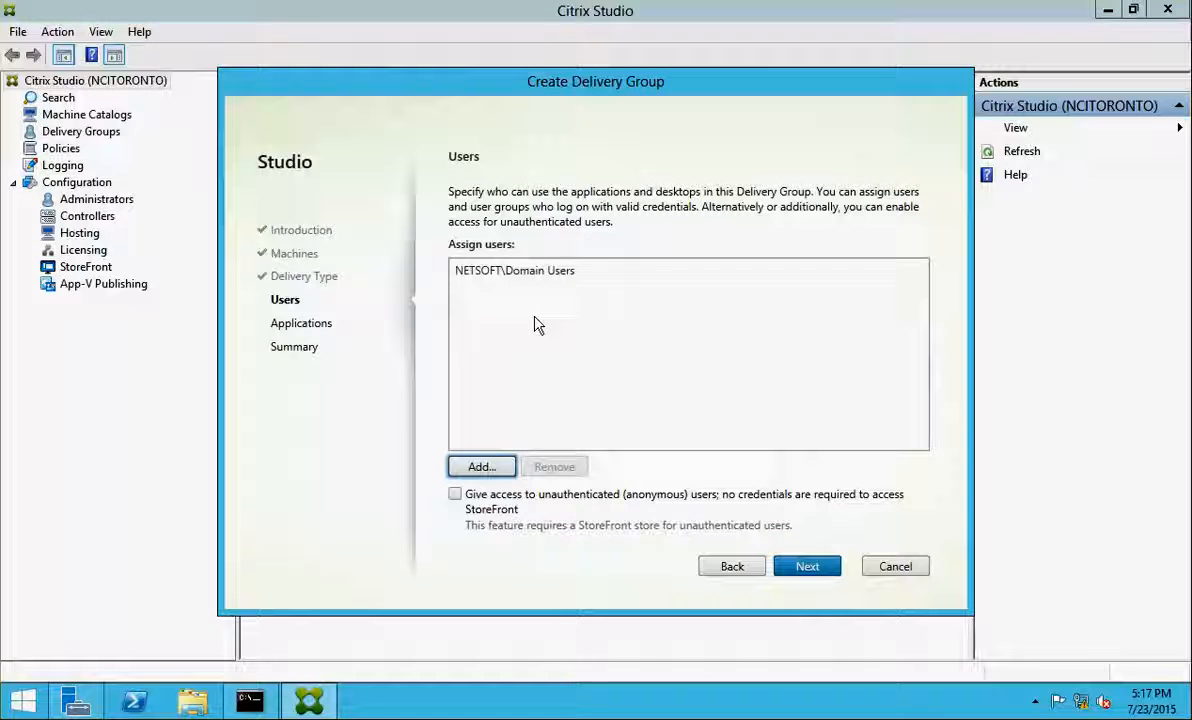
pyautogui.click(810, 567)
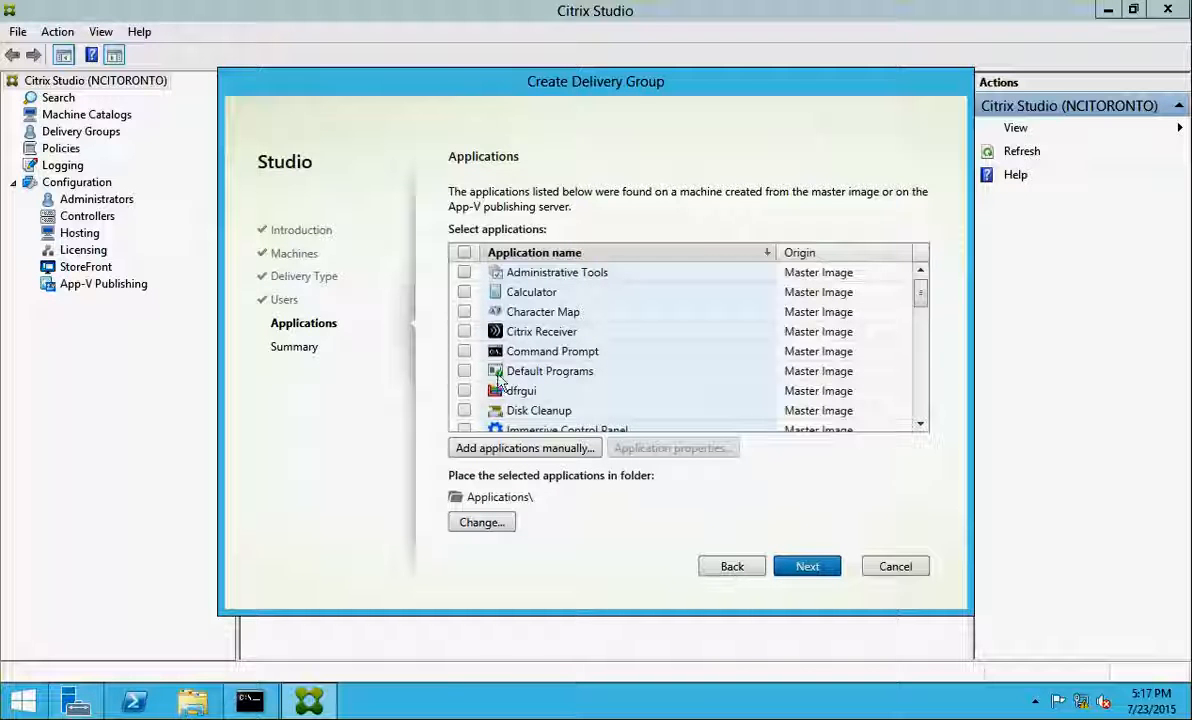
# Publish Calculator and Command Prompt, name the delivery group DG1, and finish the wizard
pyautogui.click(464, 292)
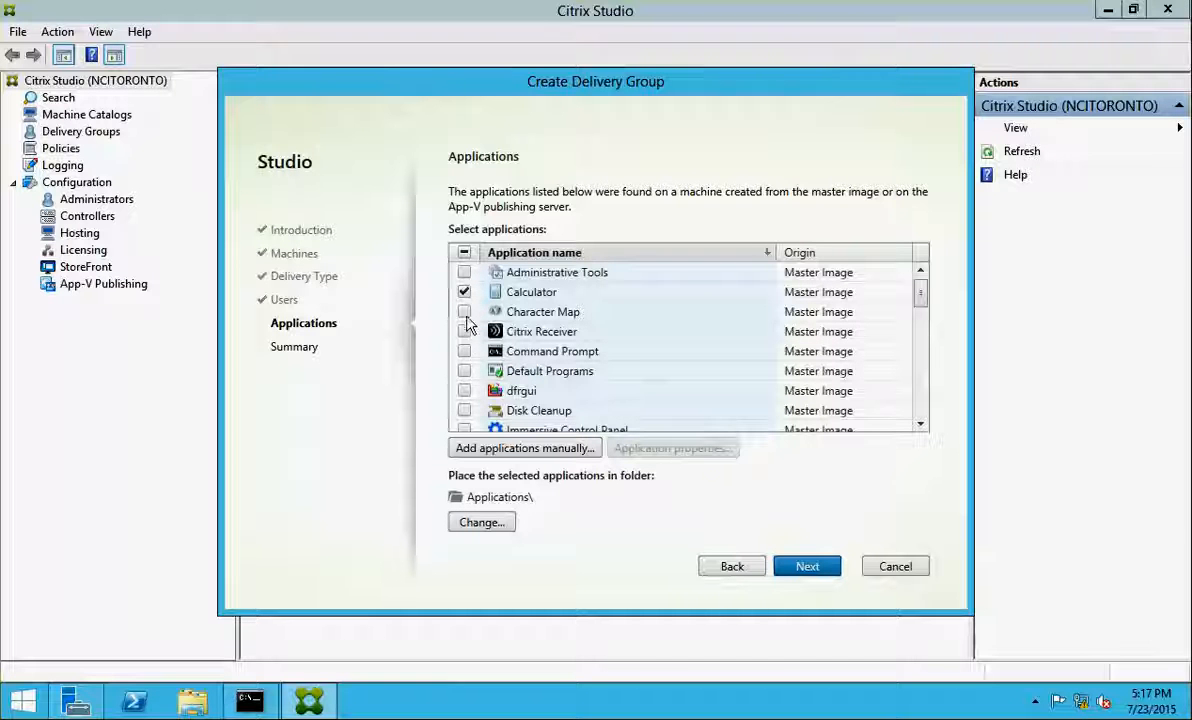
pyautogui.click(464, 351)
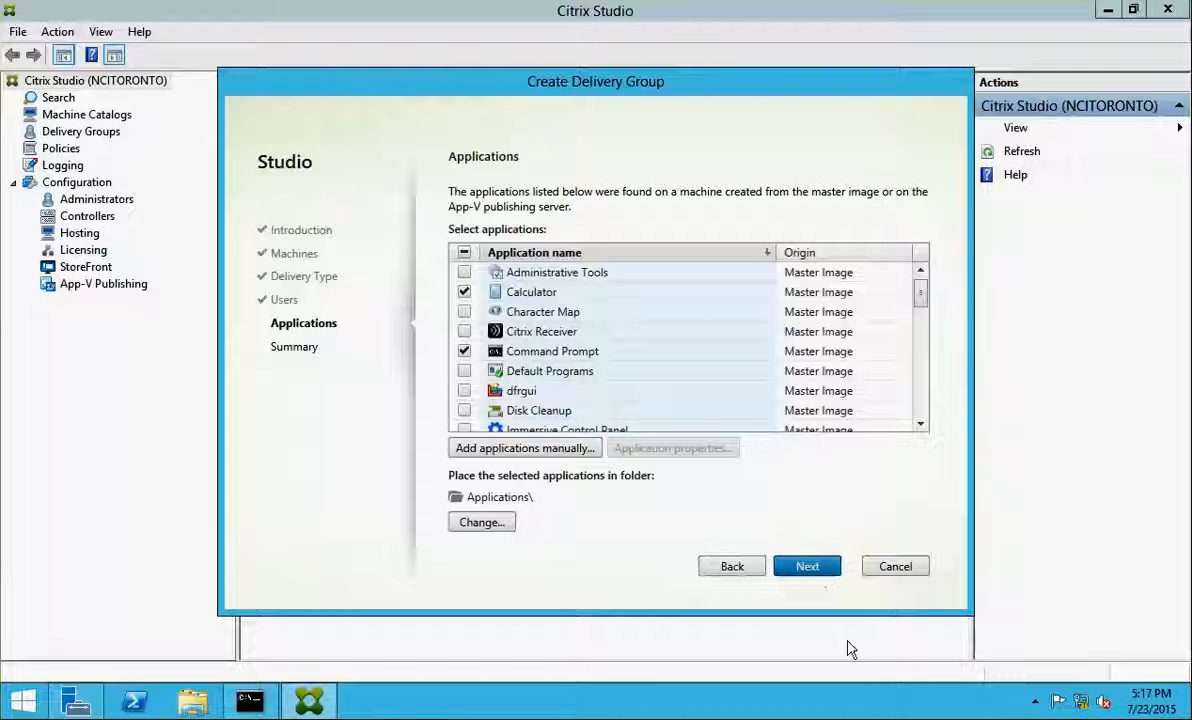
pyautogui.click(813, 569)
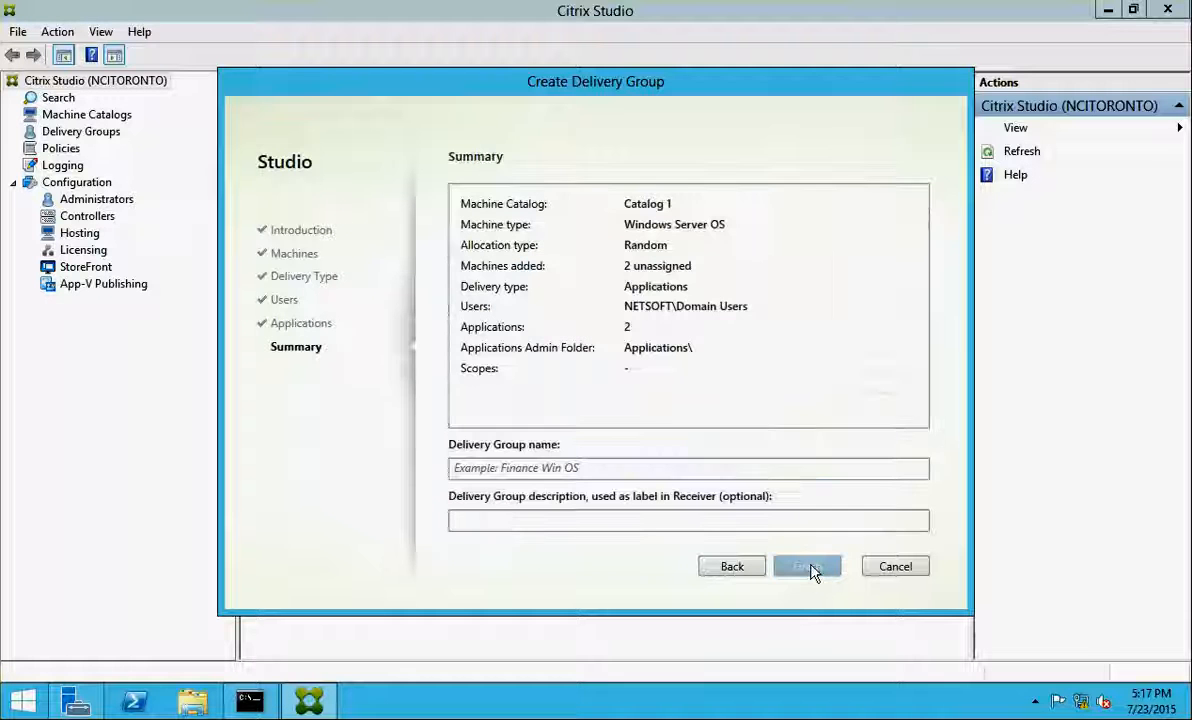
pyautogui.click(586, 467)
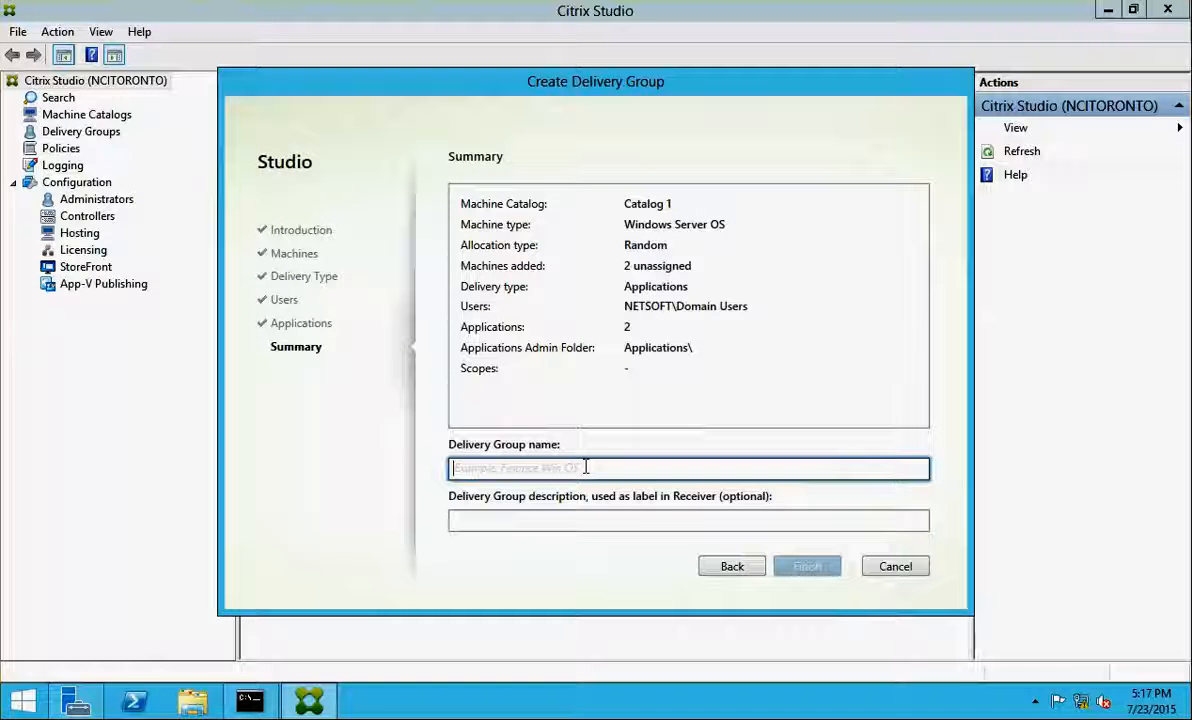
pyautogui.write('DG1')
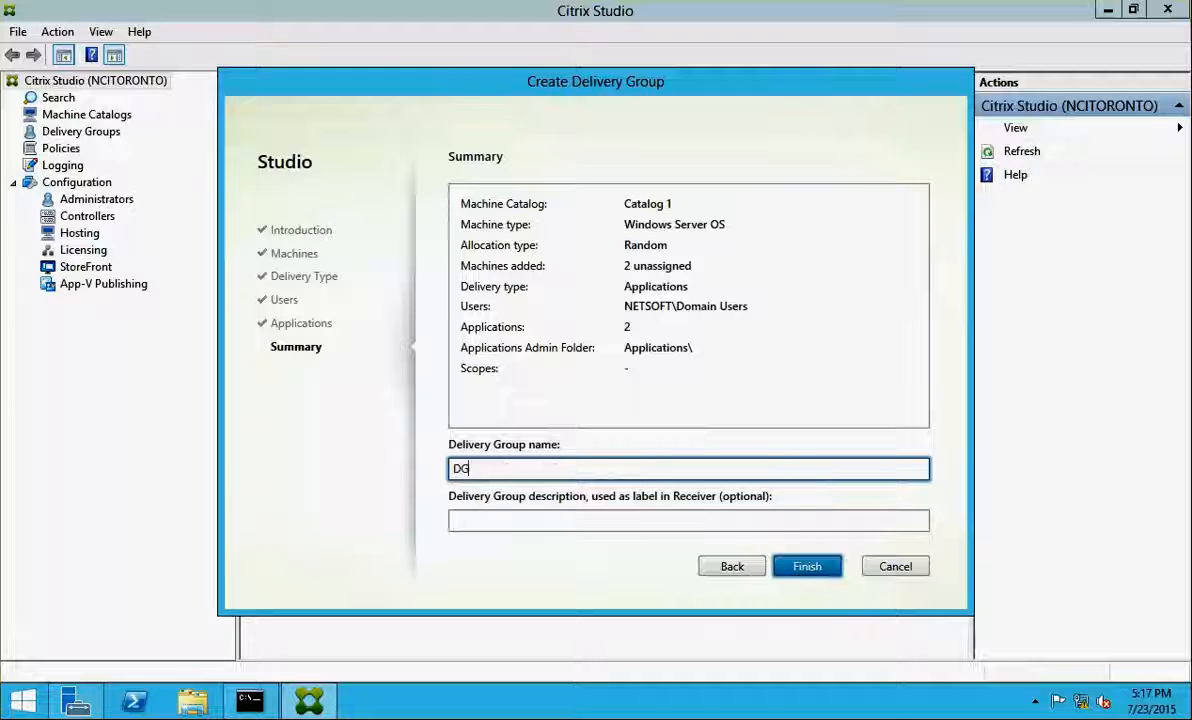
pyautogui.click(822, 572)
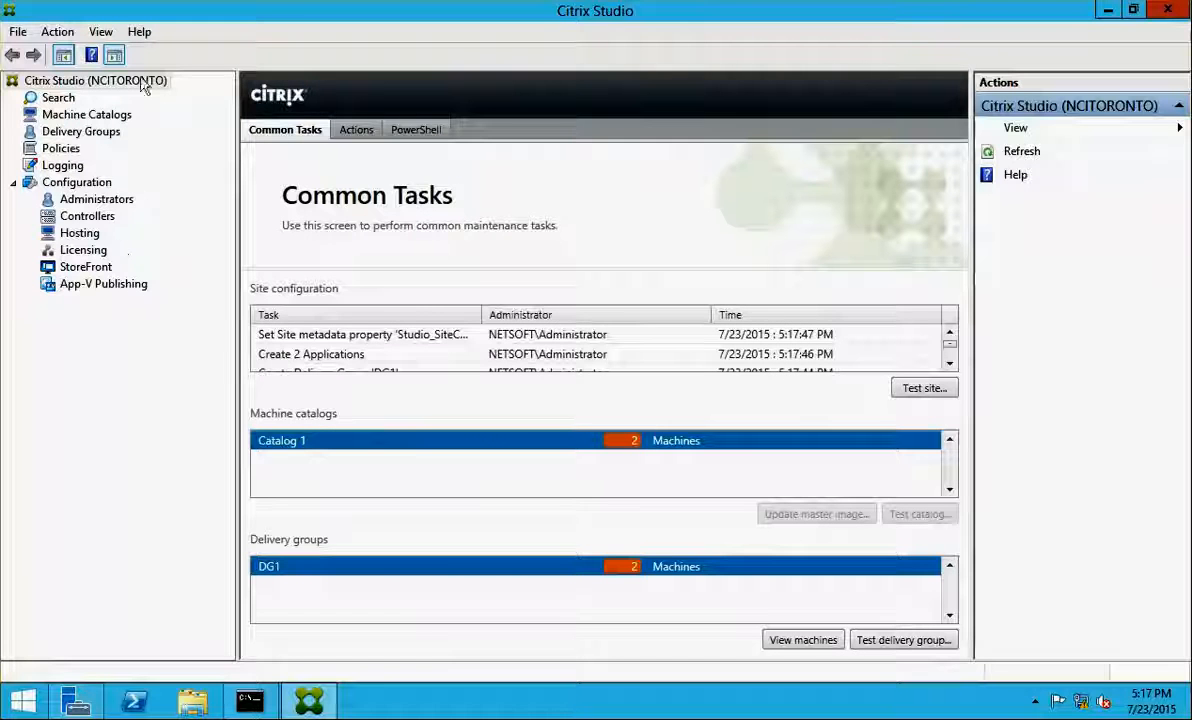
# Check DG1 in the Delivery Groups list, then go to StoreFront and dismiss its welcome message
pyautogui.click(57, 135)
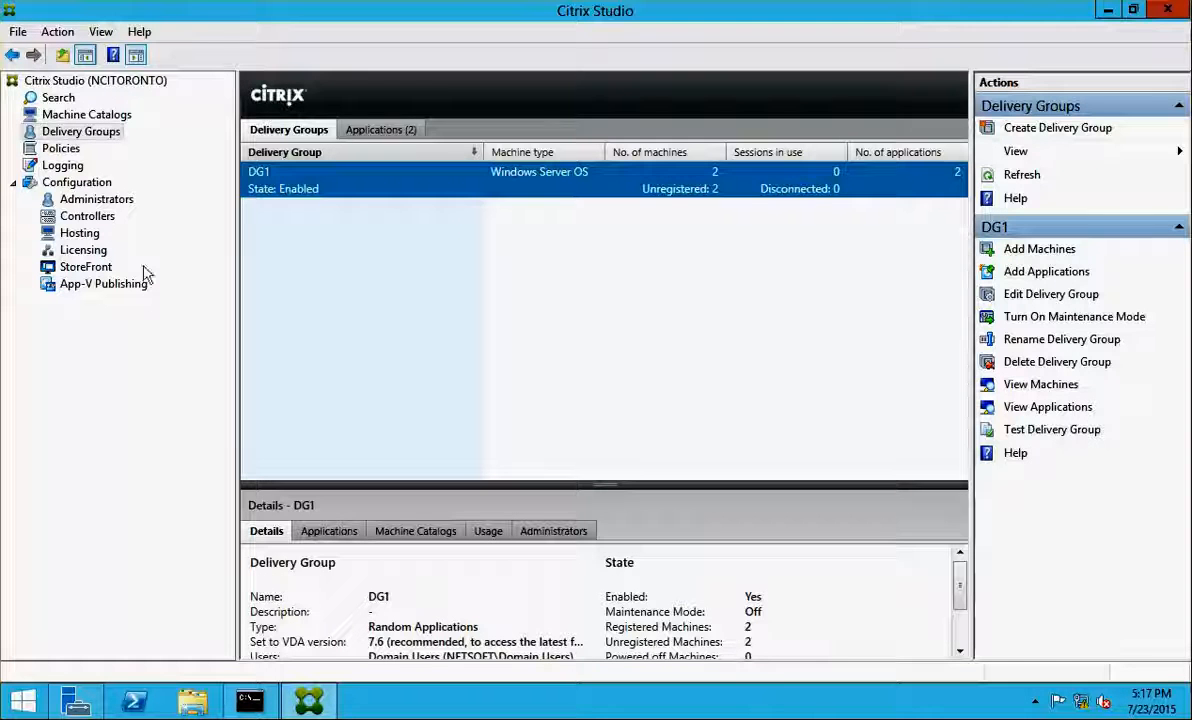
pyautogui.click(106, 268)
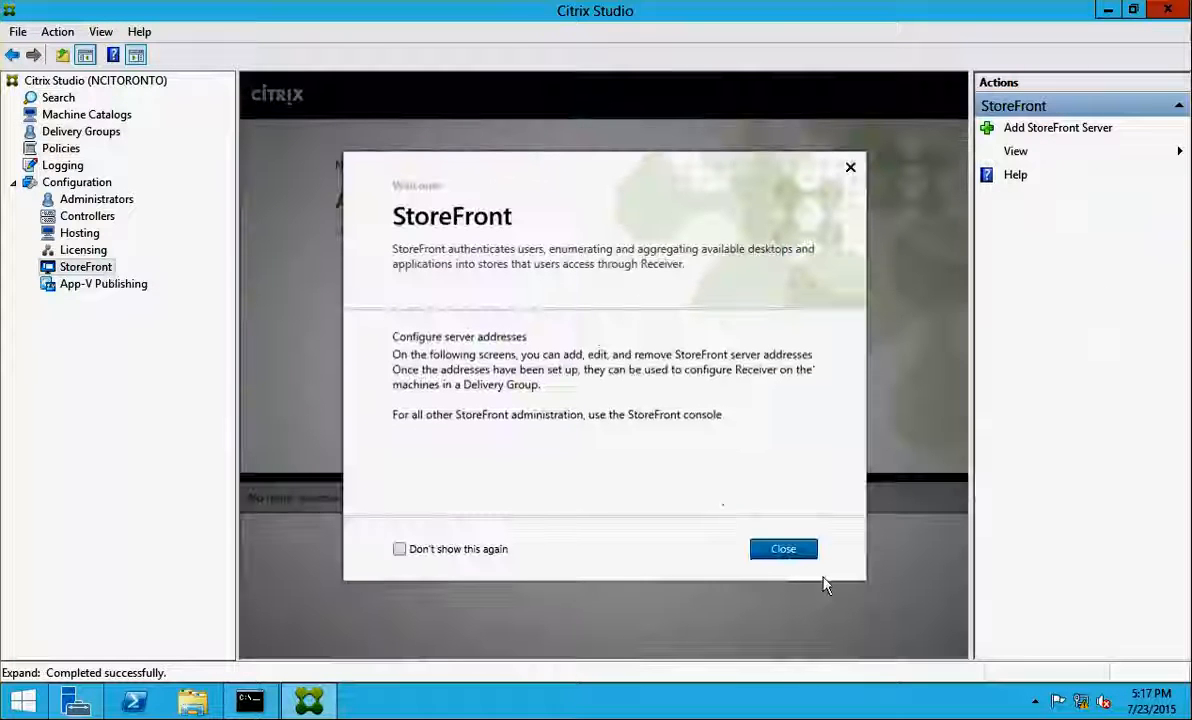
pyautogui.click(806, 556)
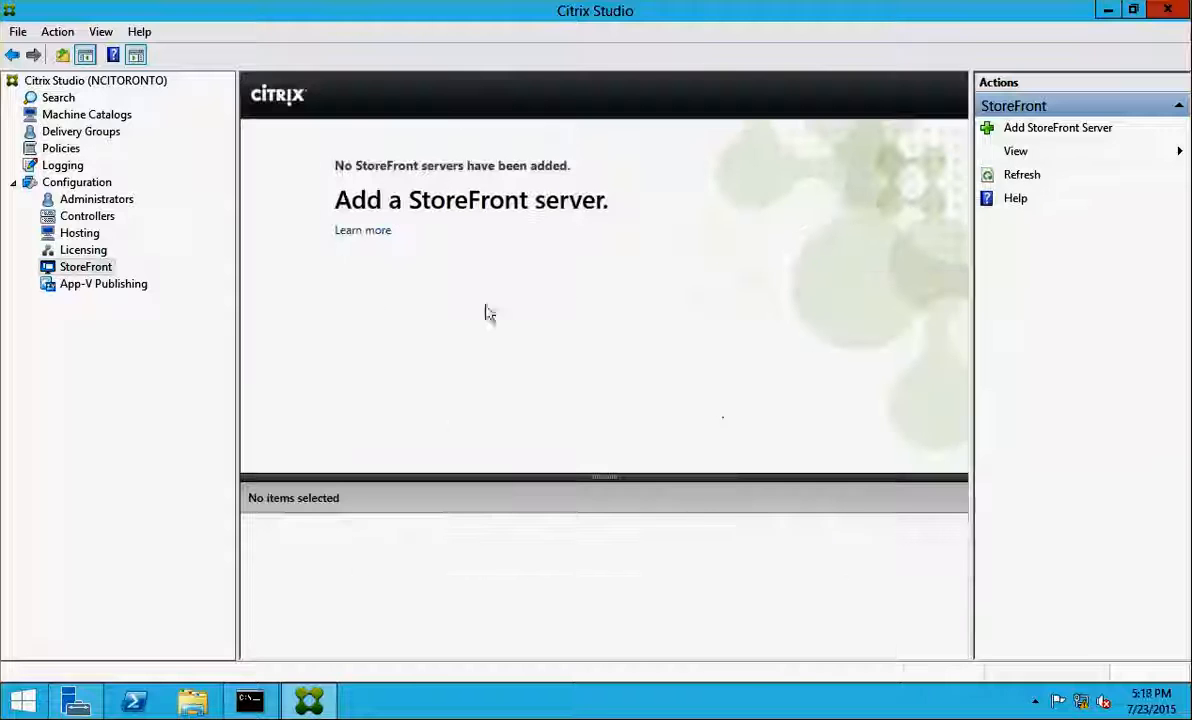